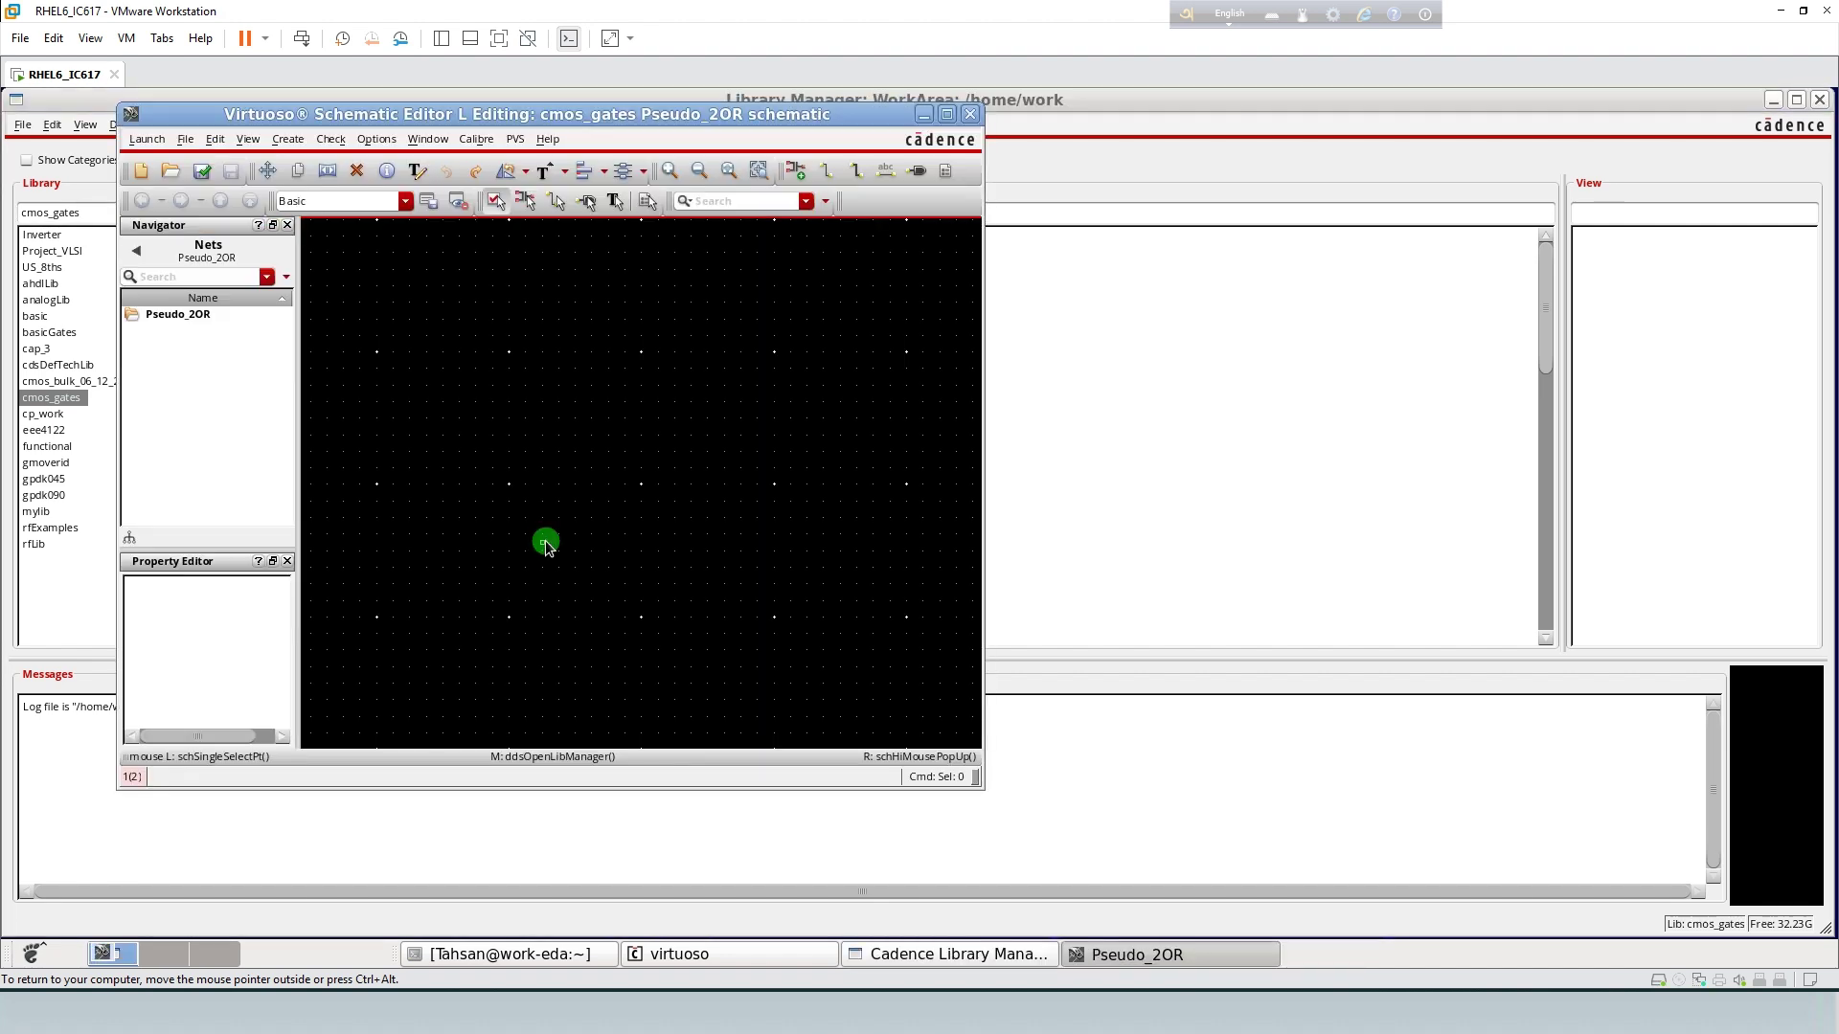
# - Place two pmos1v symbols from the gpdk045 library in the upper part of the maximized schematic, the second lower and farther right
pyautogui.click(948, 115)
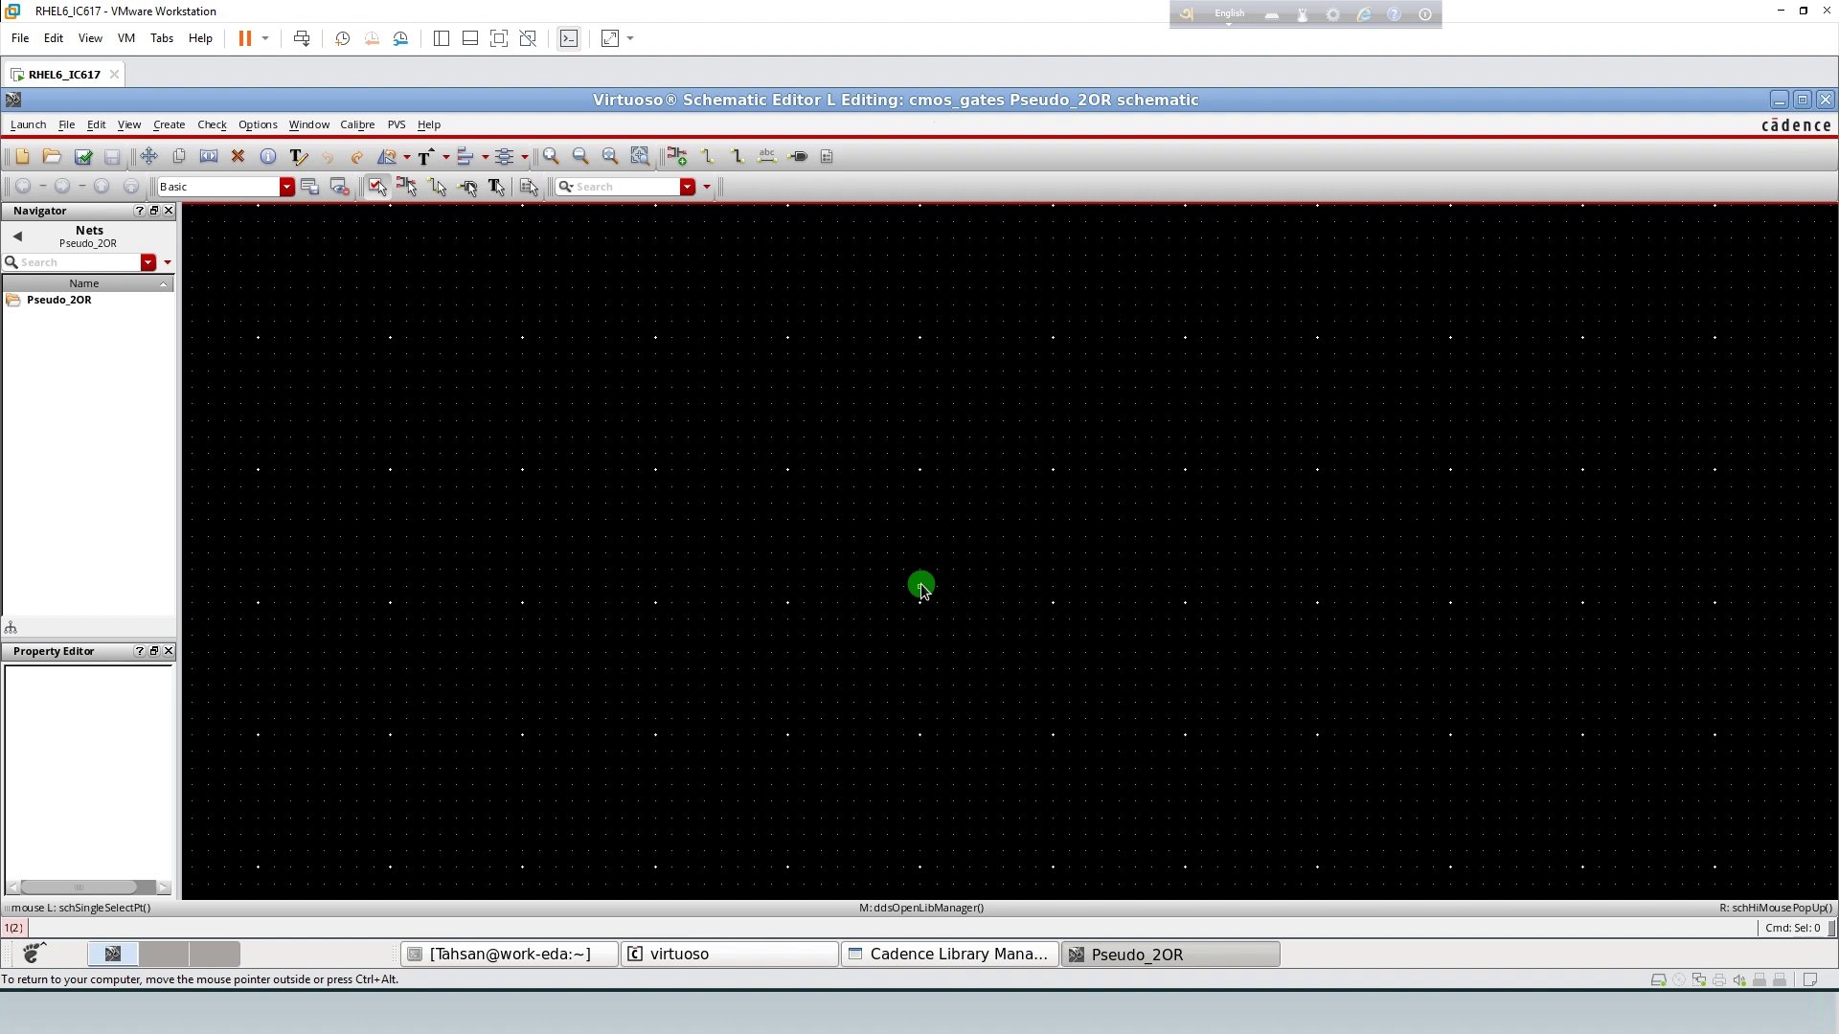
pyautogui.press('i')
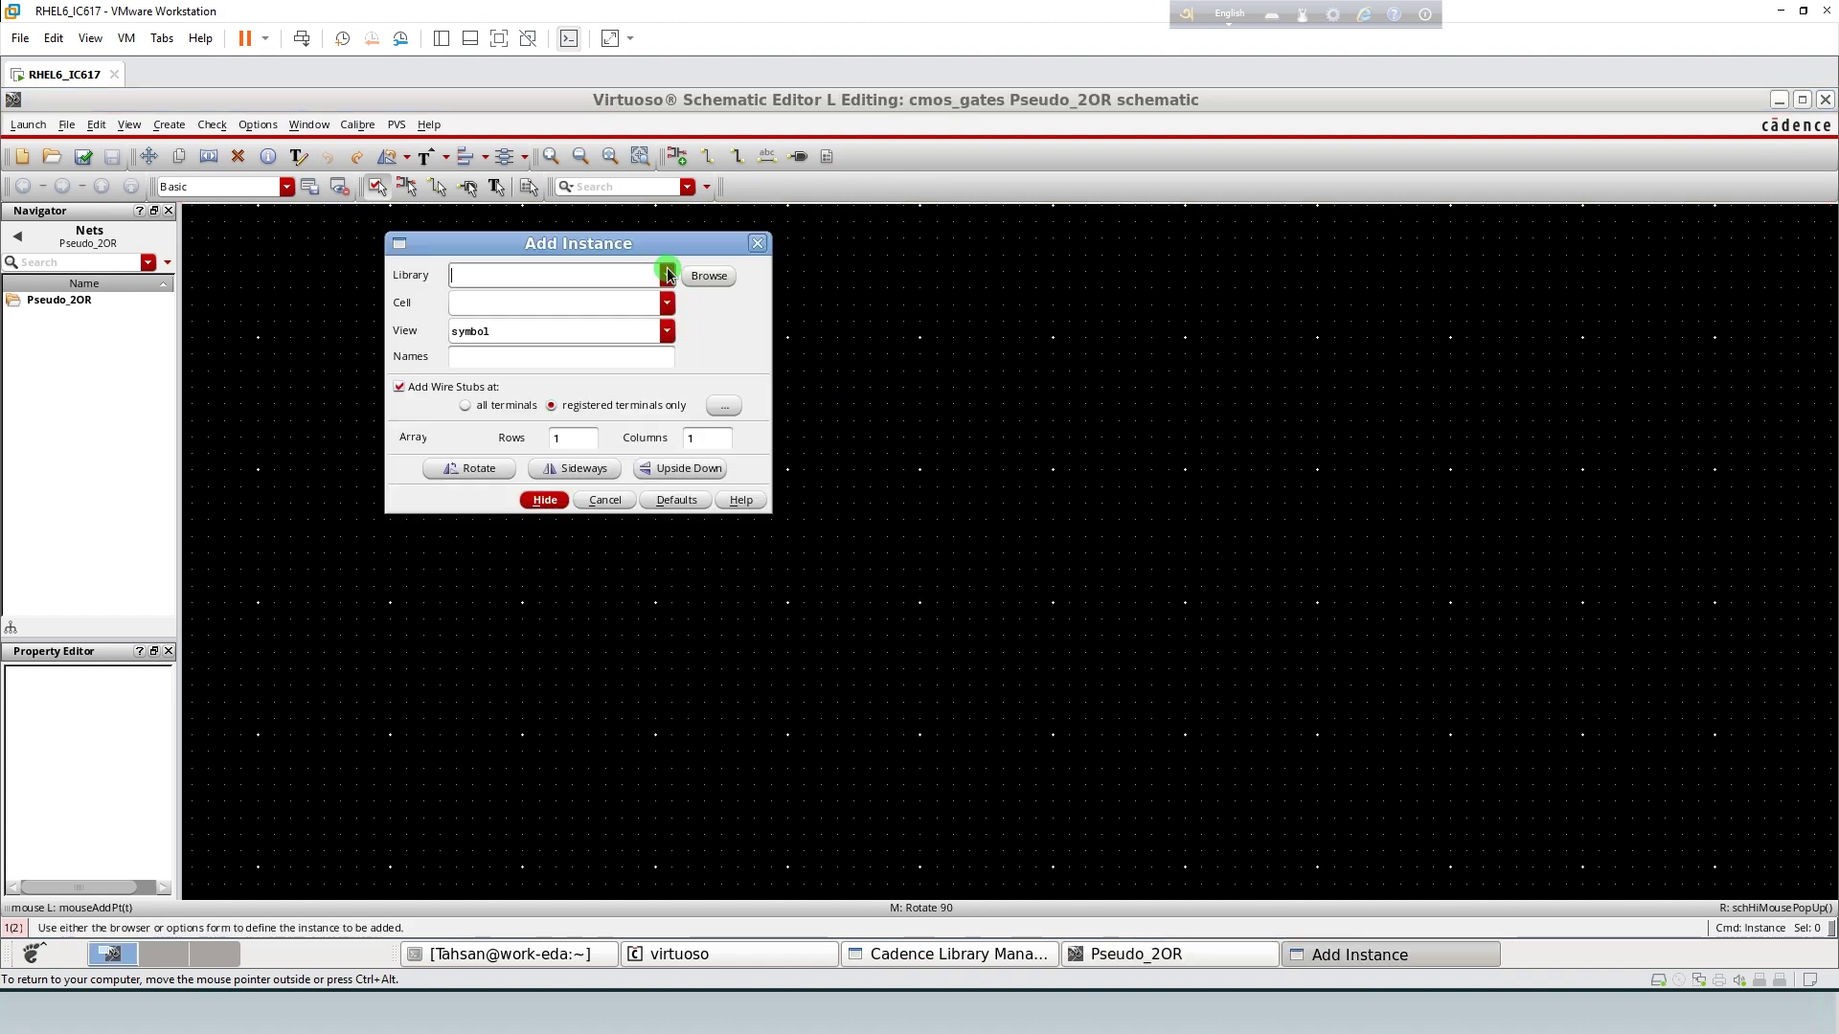
pyautogui.click(669, 275)
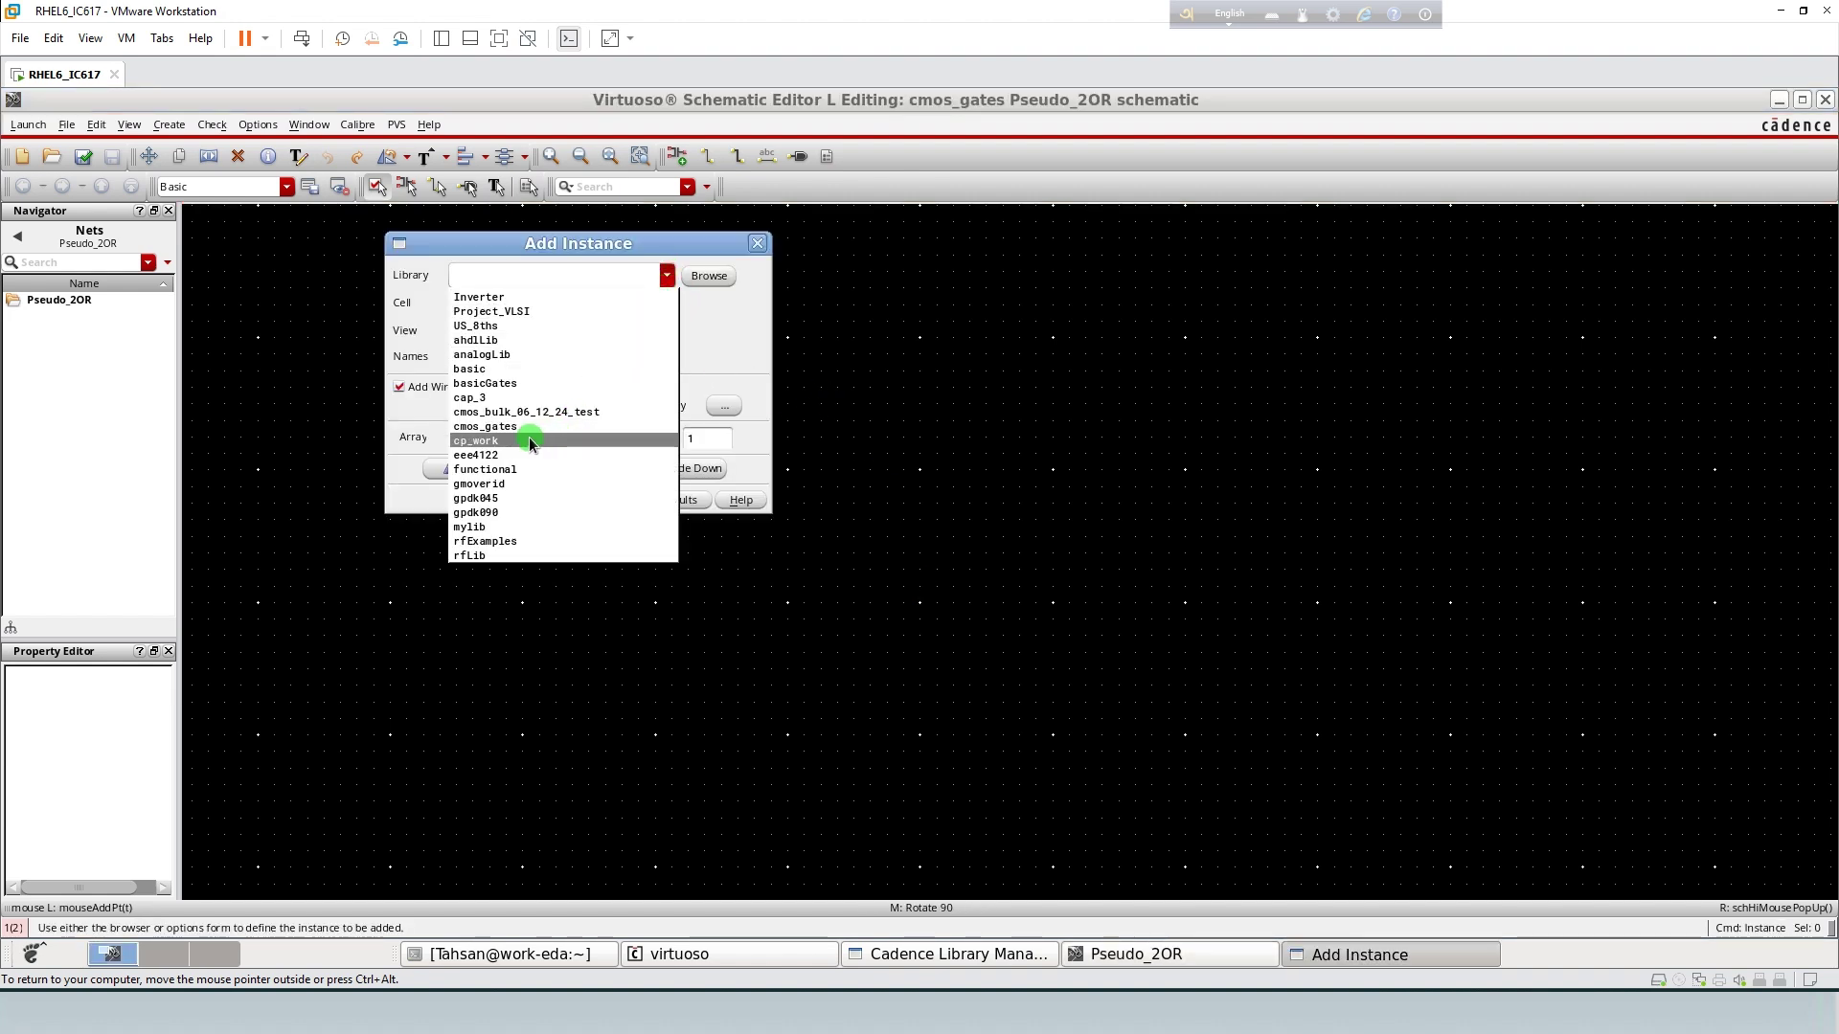
pyautogui.click(486, 496)
pyautogui.click(487, 302)
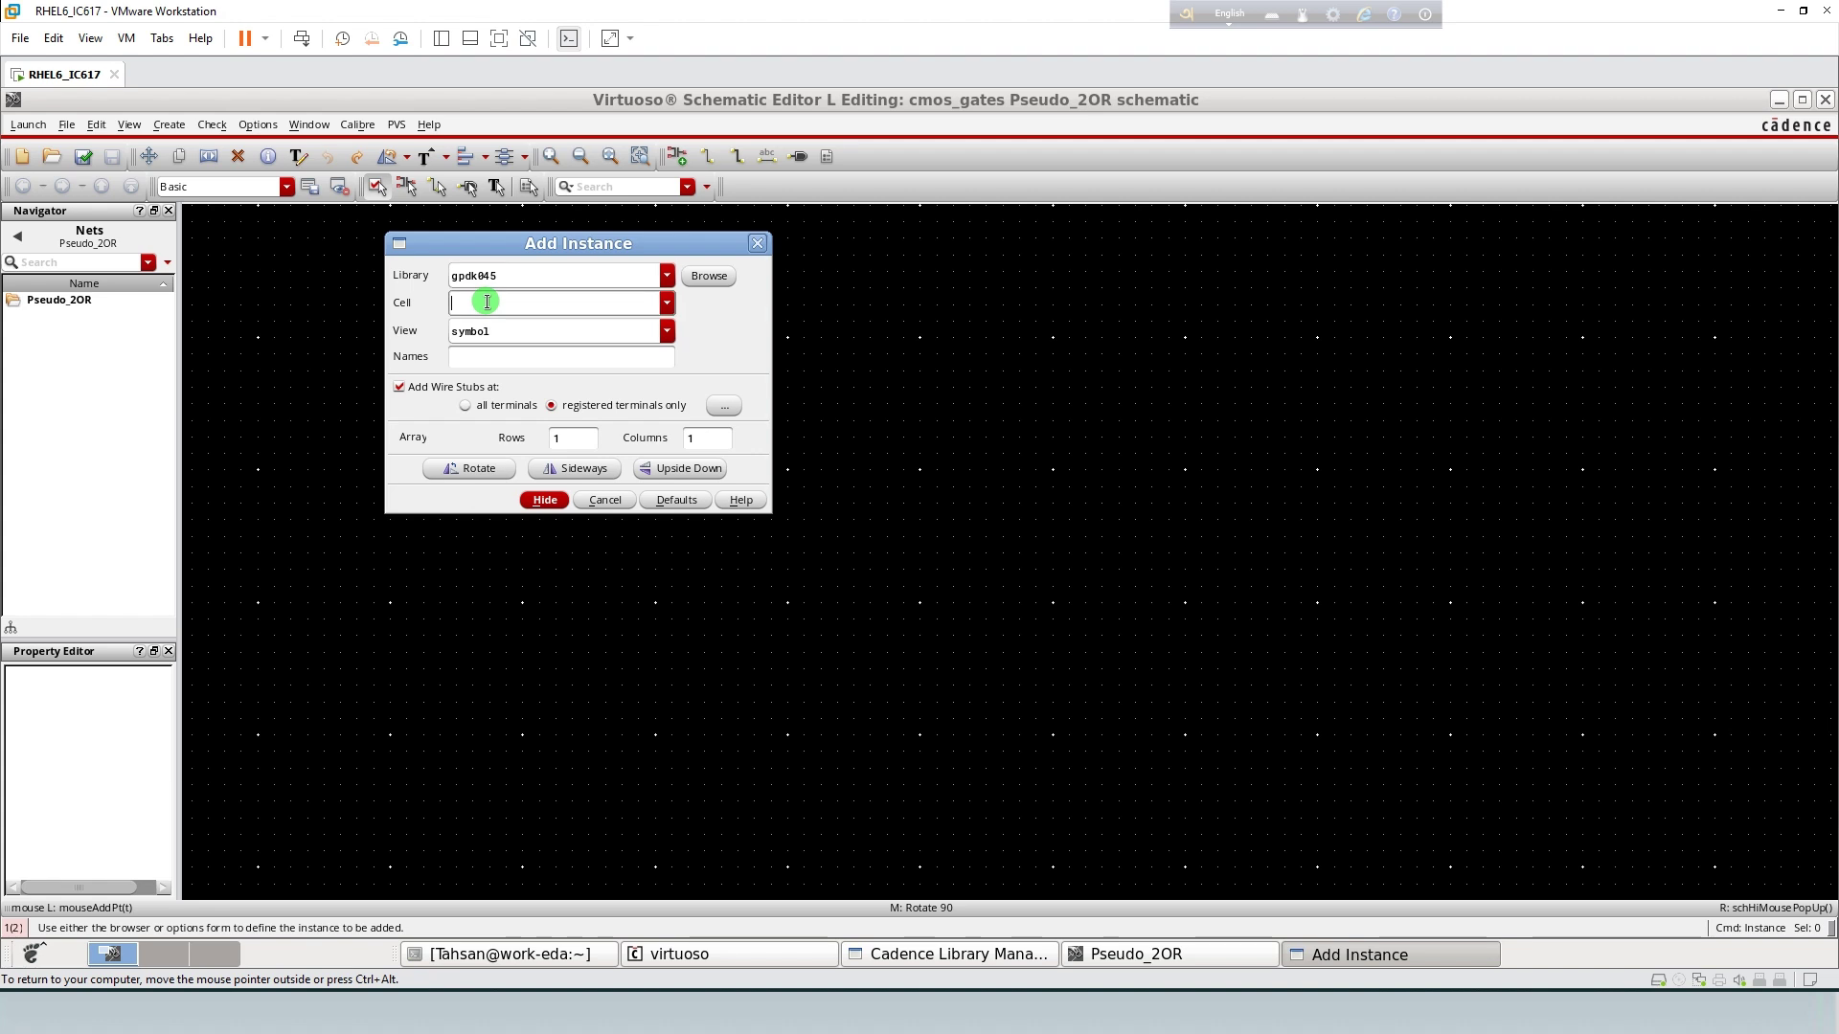
pyautogui.write('p')
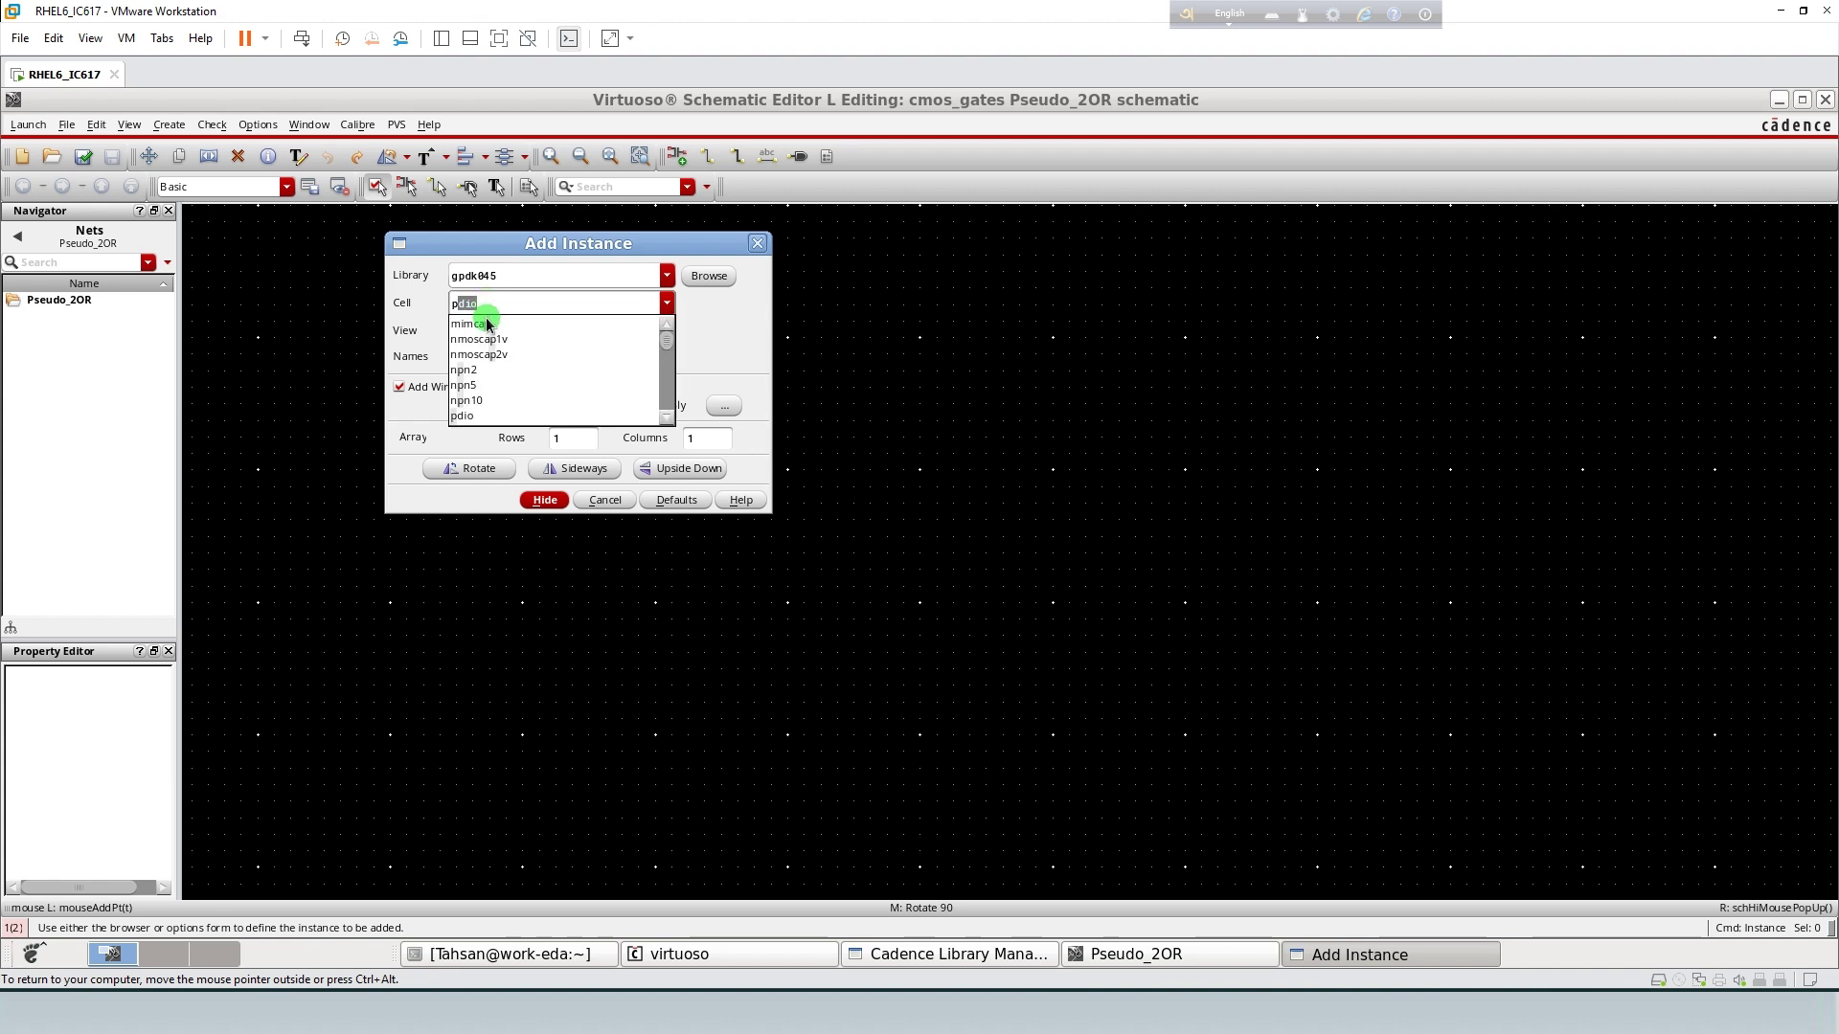
pyautogui.write('mos1v')
pyautogui.click(486, 323)
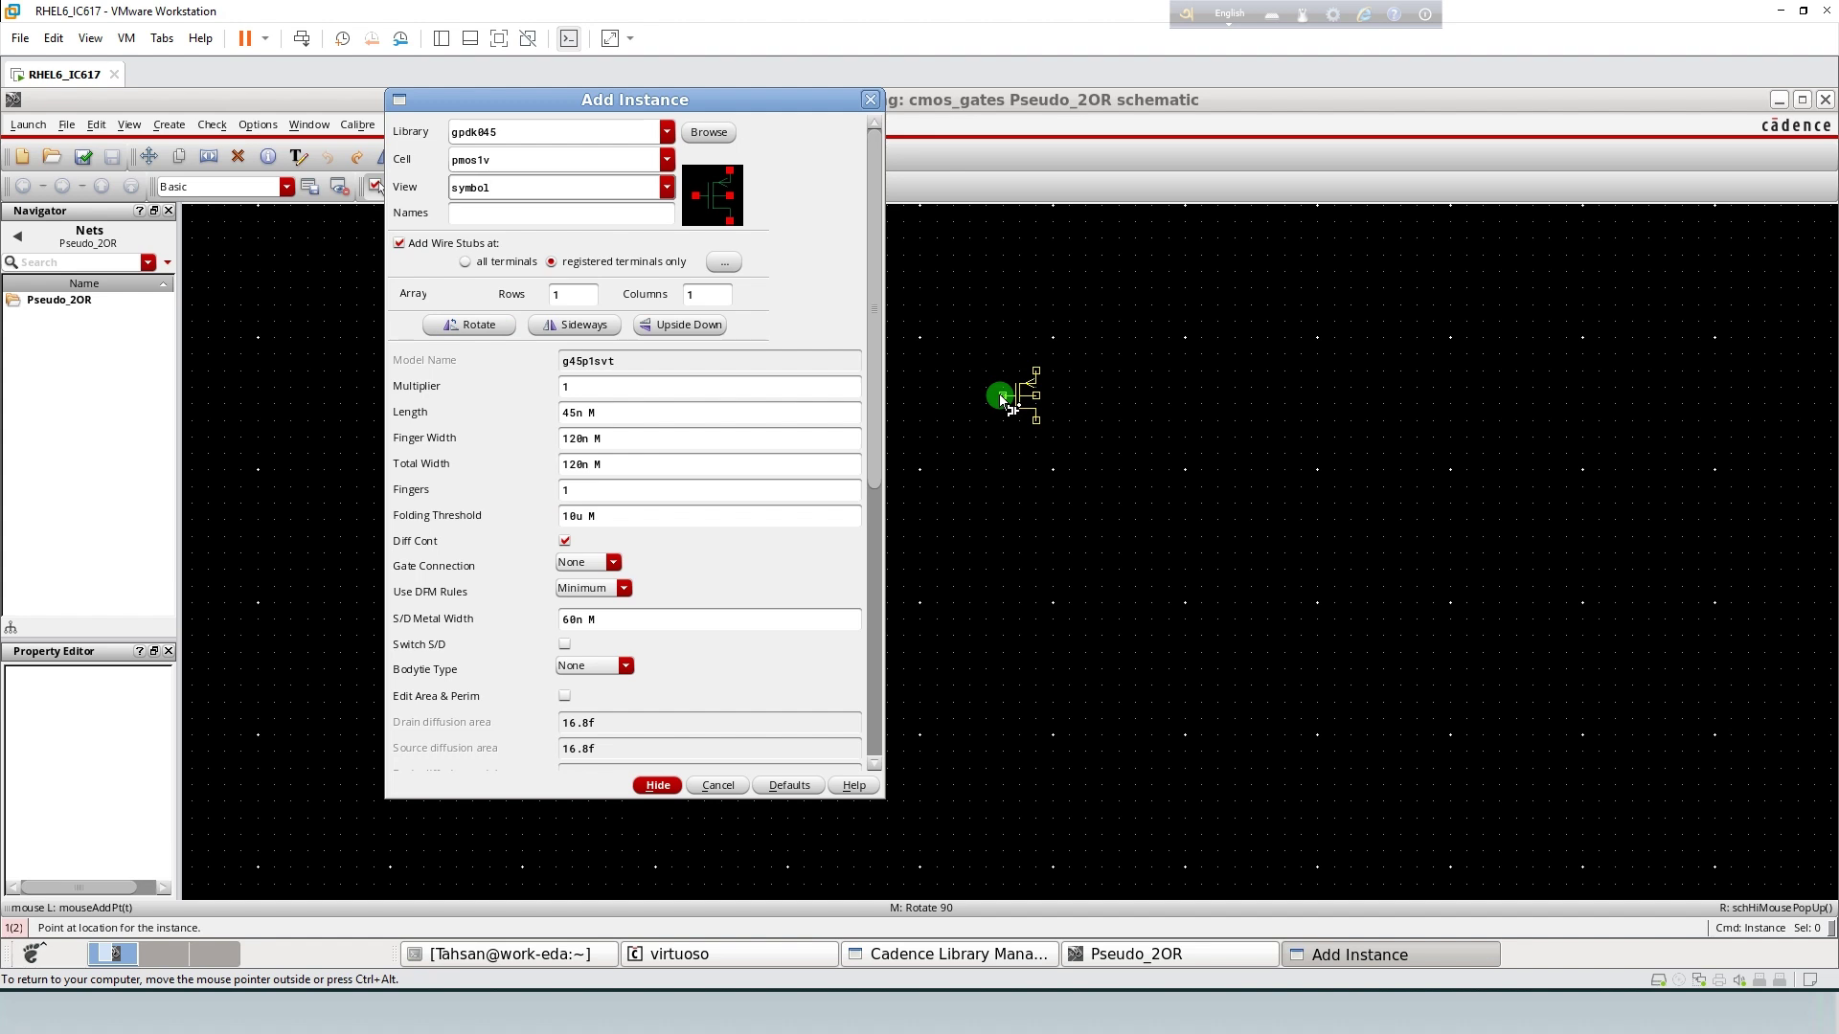
pyautogui.press('Return')
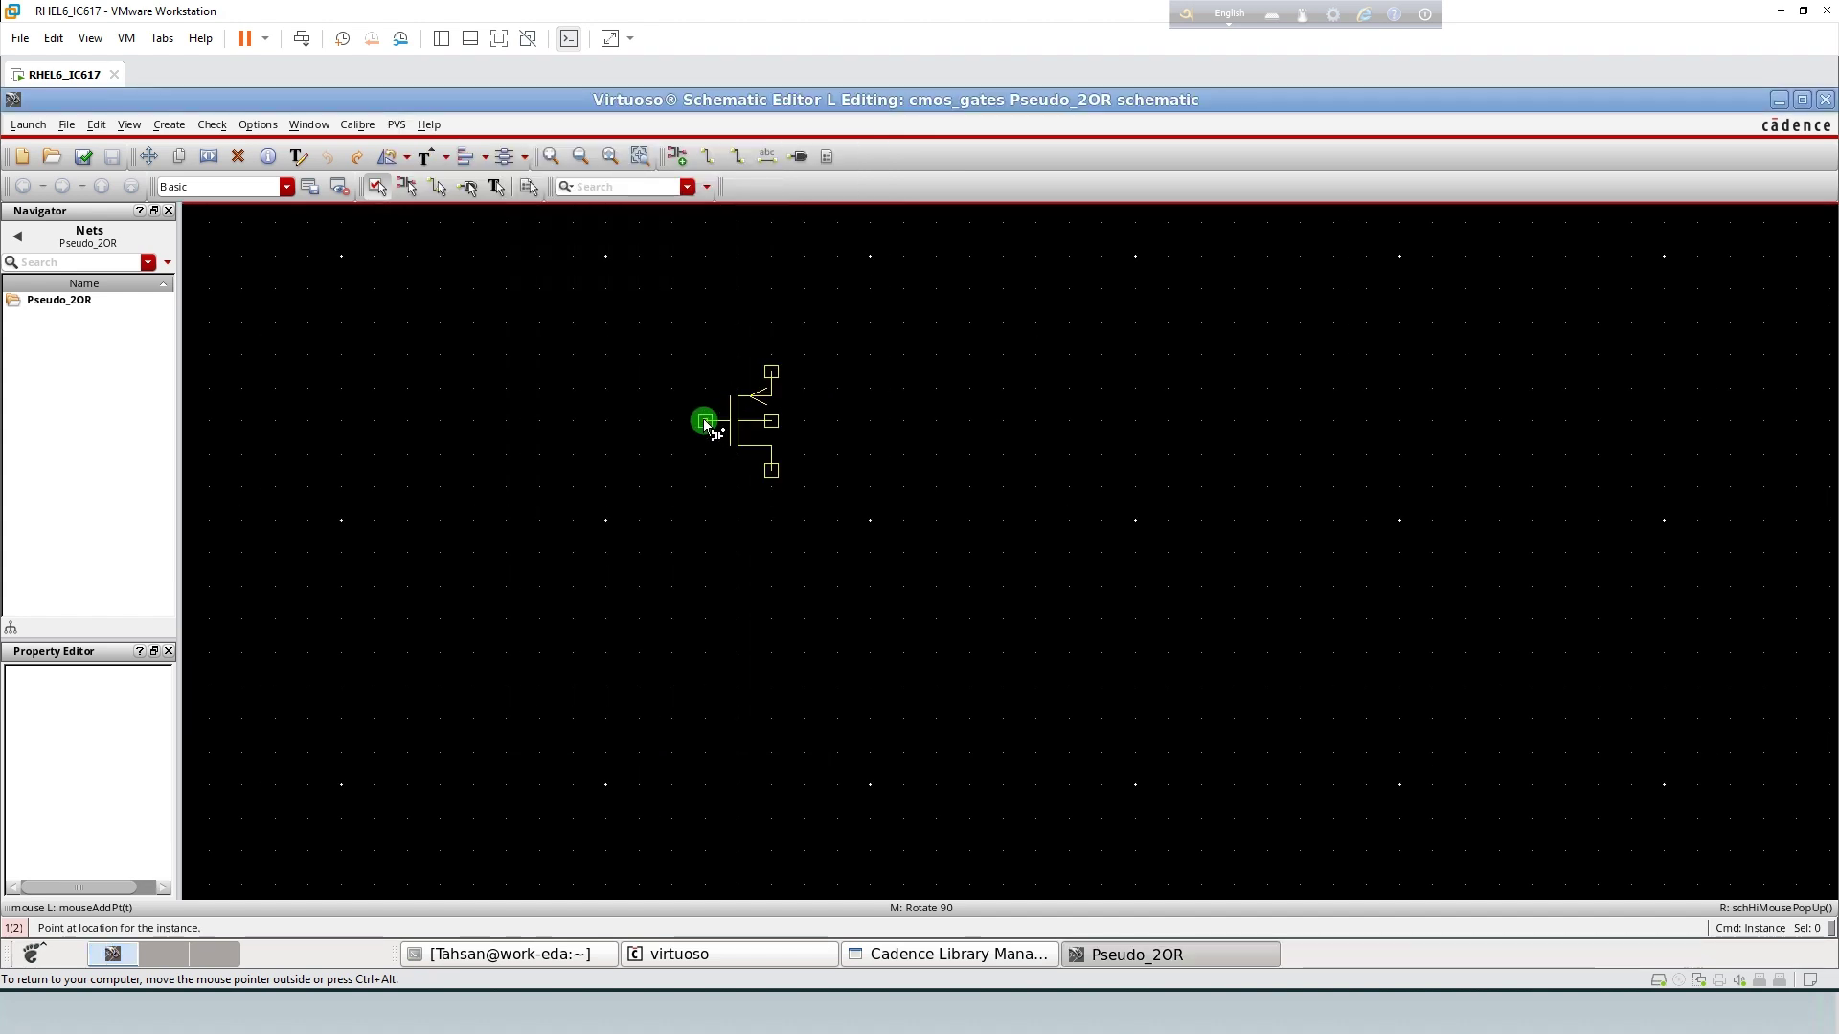
pyautogui.keyDown('ctrl'); pyautogui.scroll(1, 703, 418); pyautogui.keyUp('ctrl')
pyautogui.click(706, 361)
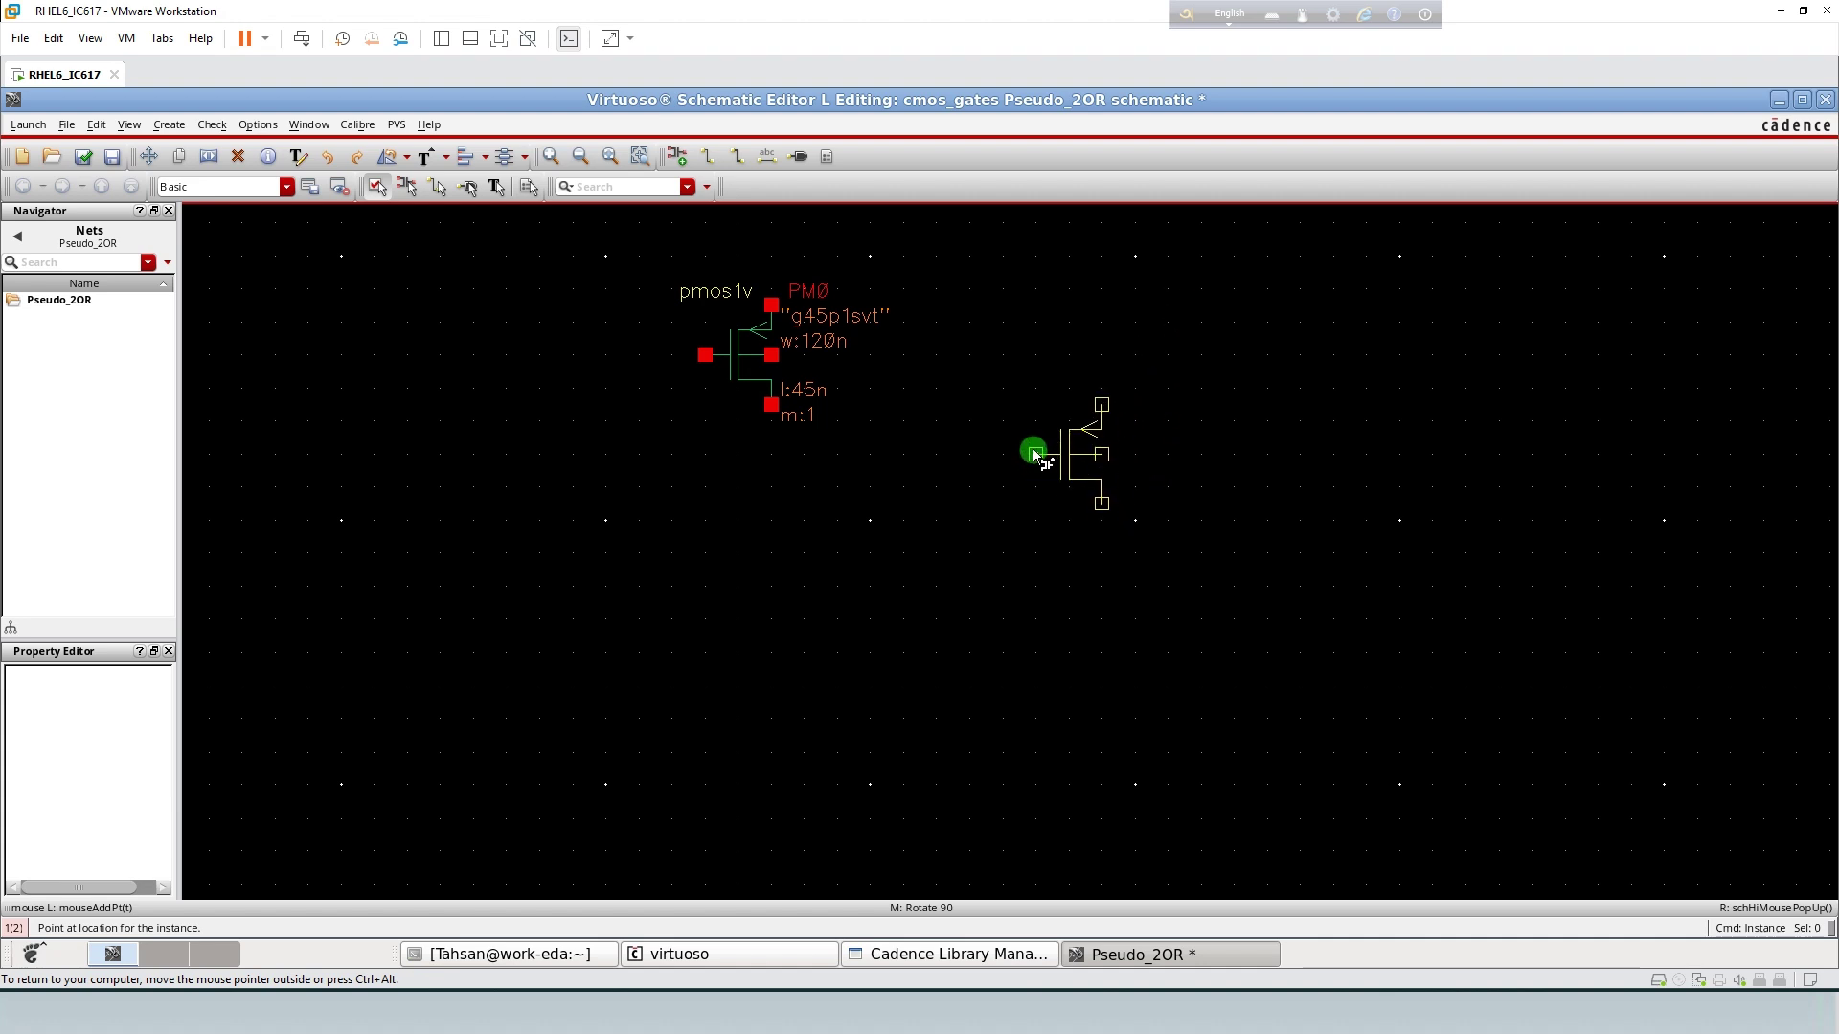
pyautogui.click(1036, 421)
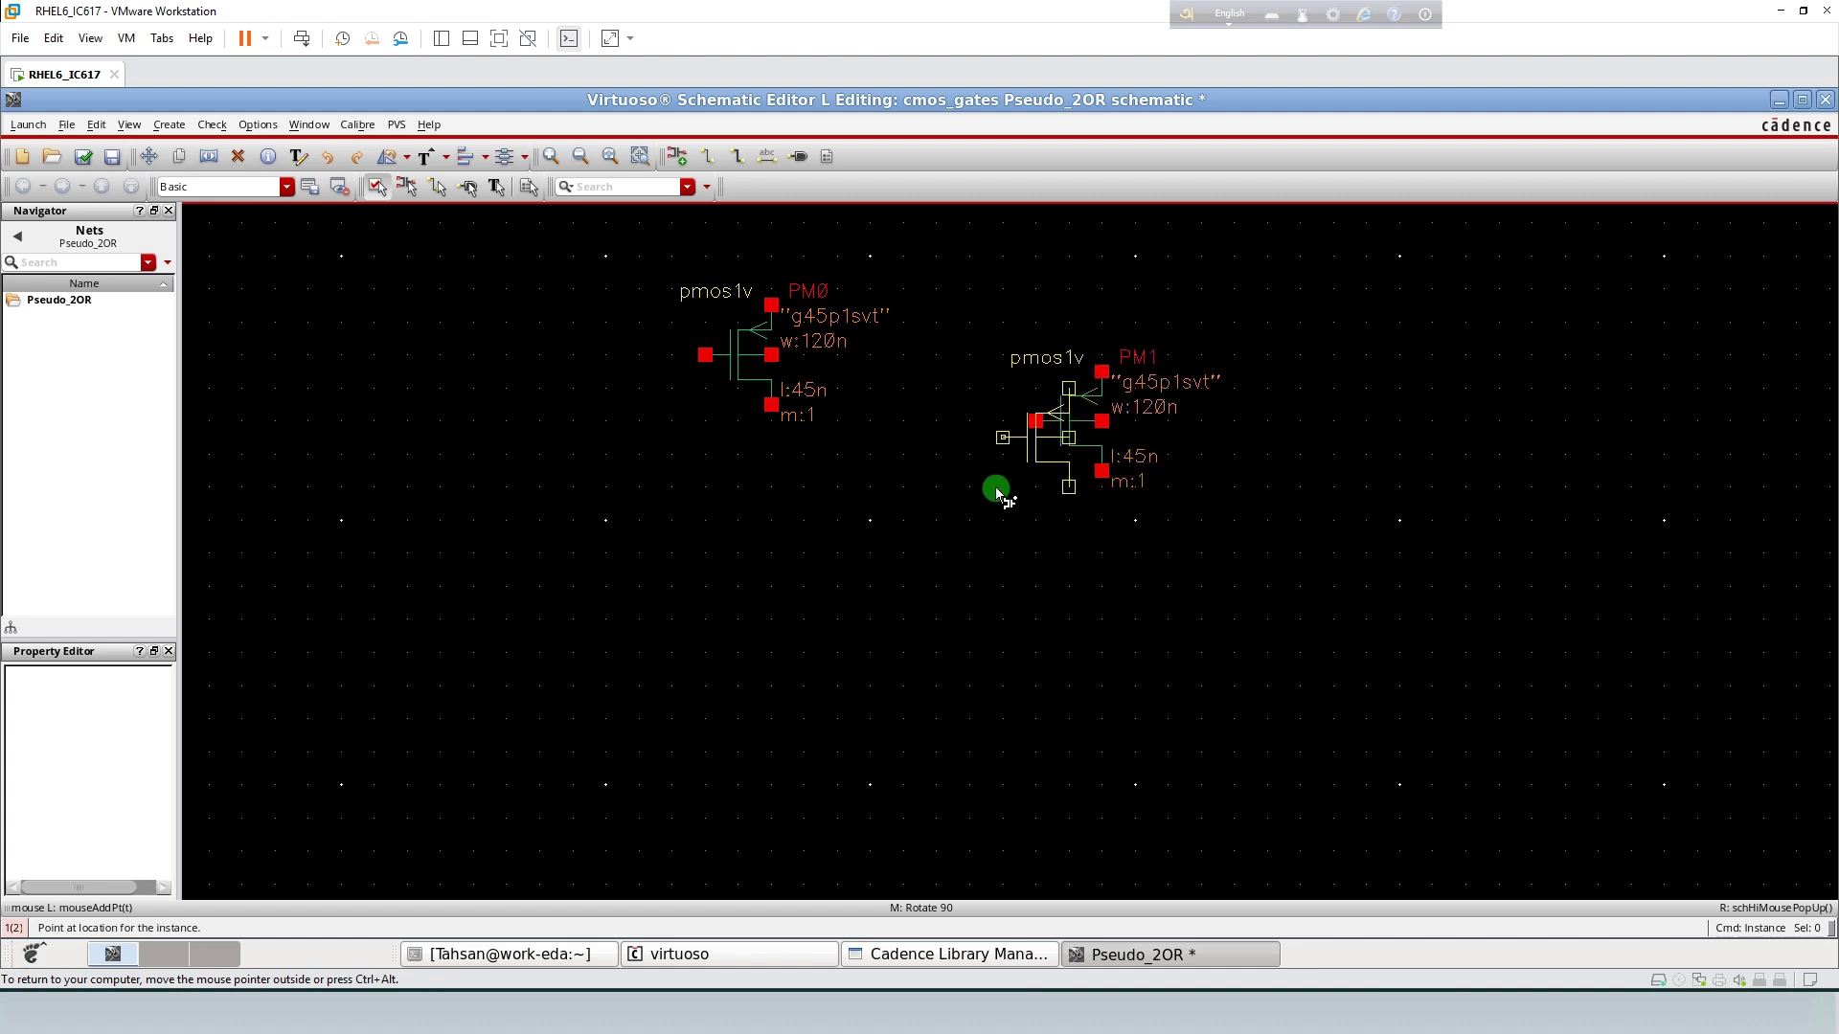
pyautogui.press('Escape')
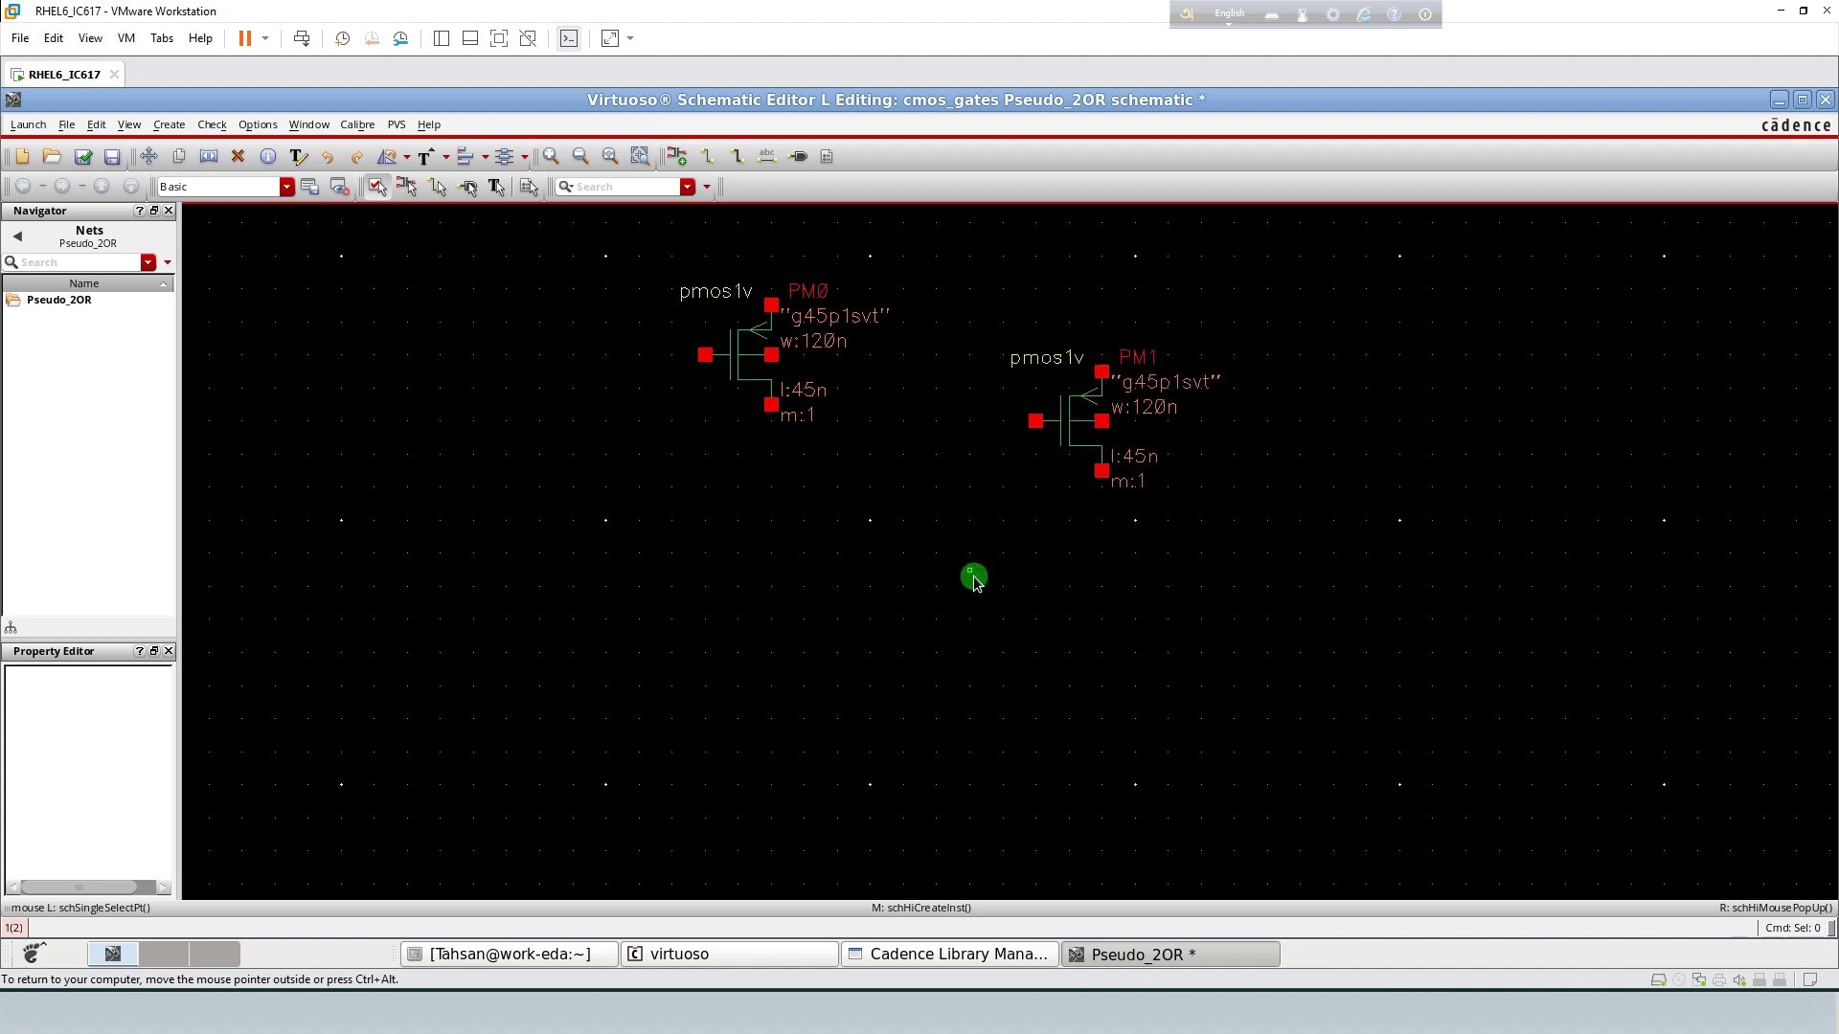
# - Place three nmos1v symbols from gpdk045 in a row below the PMOS transistors, the outer two first and one between them
pyautogui.press('i')
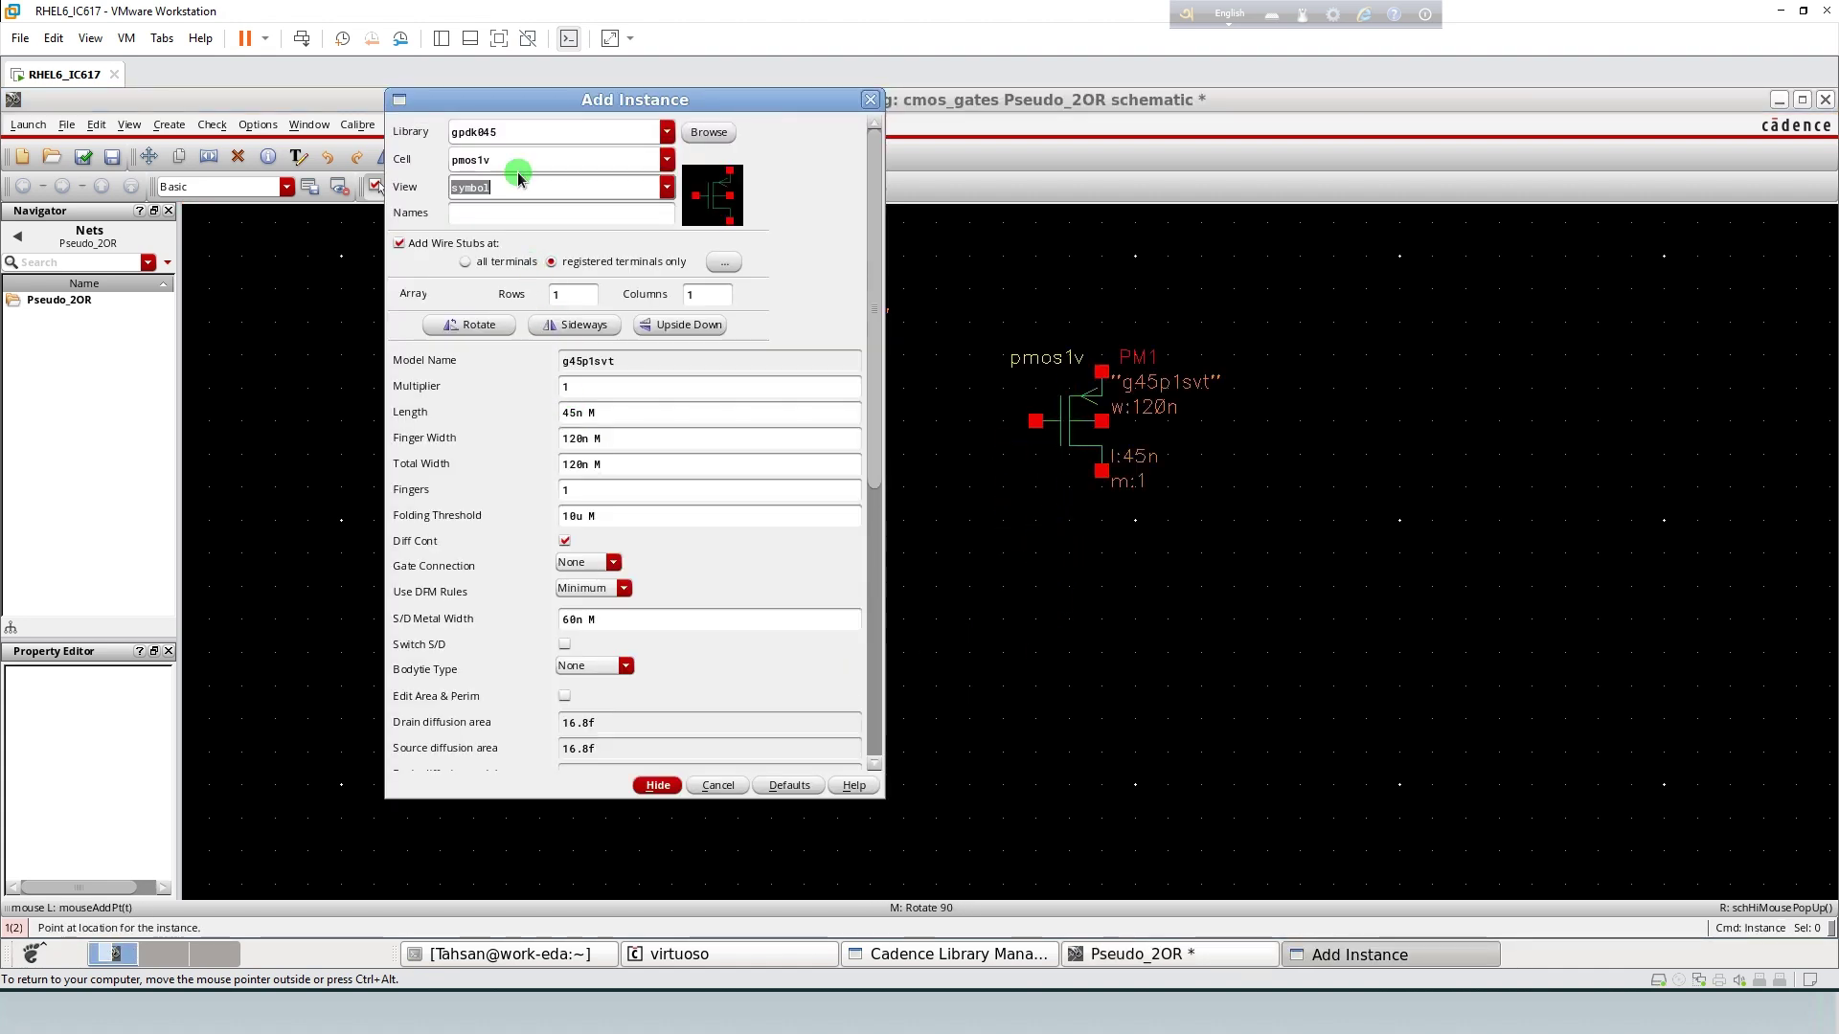
pyautogui.click(463, 161)
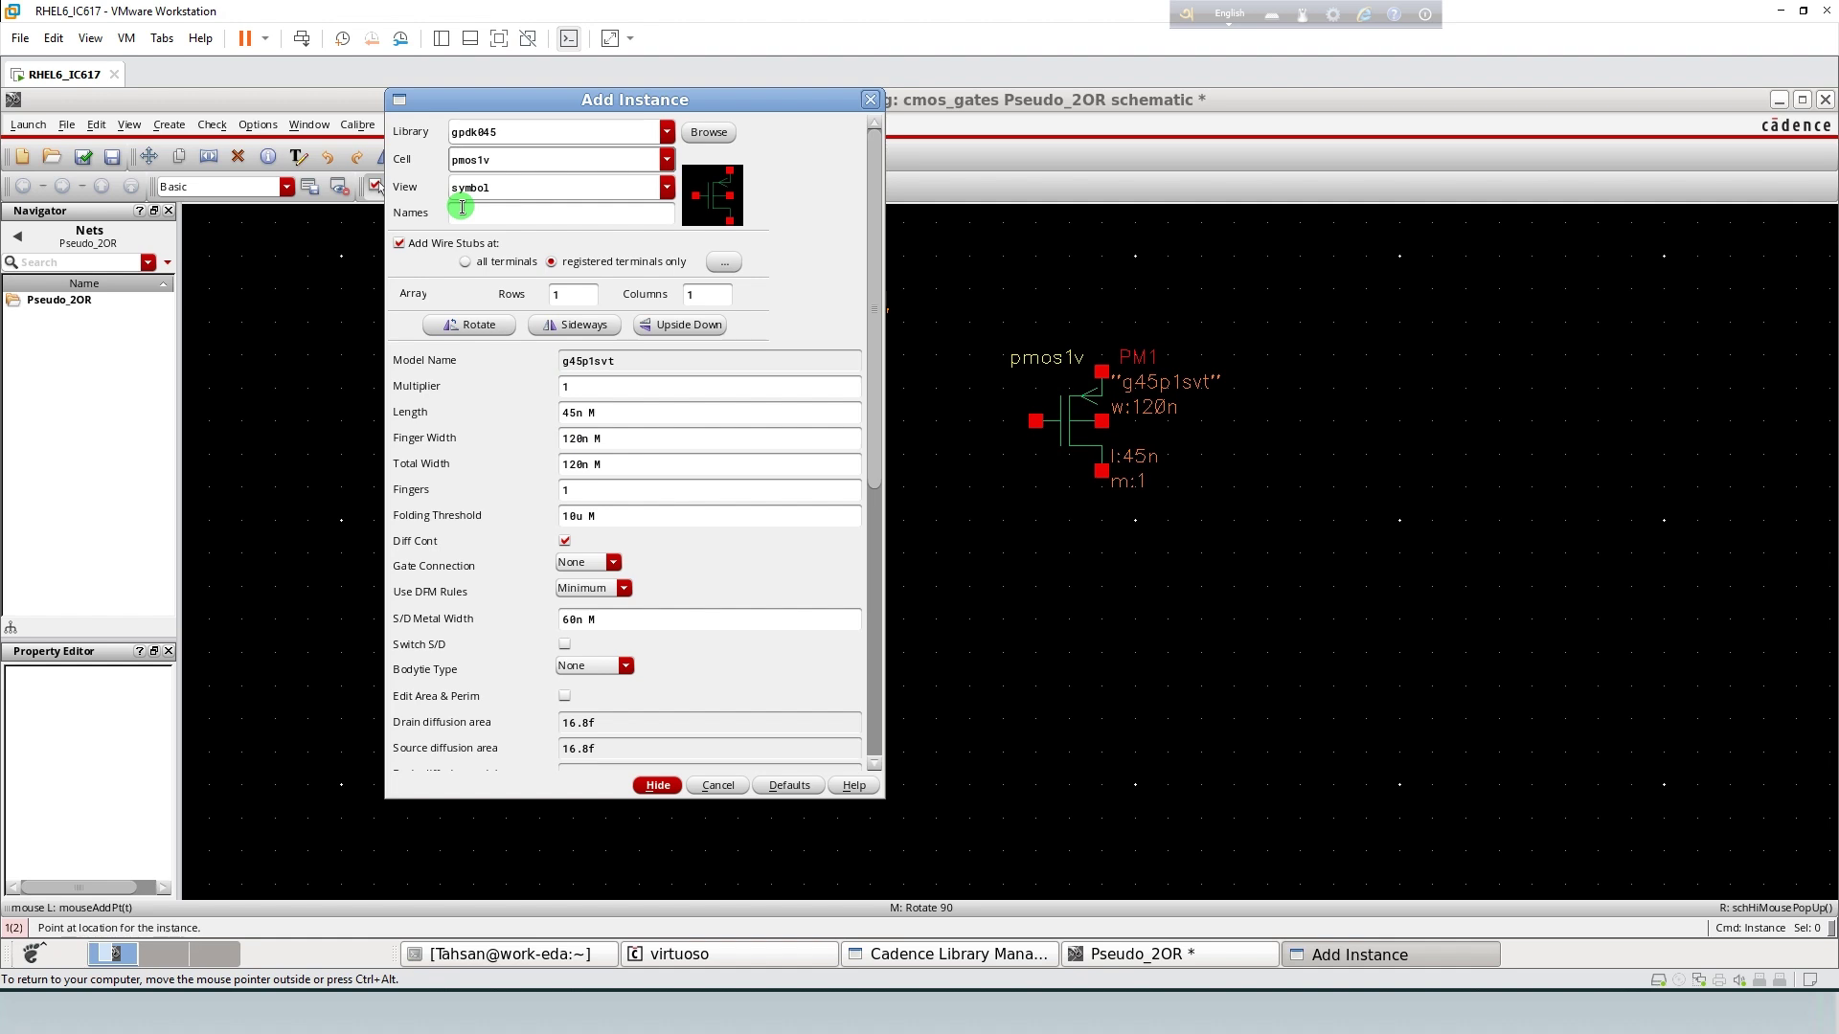
pyautogui.press('BackSpace')
pyautogui.write('n')
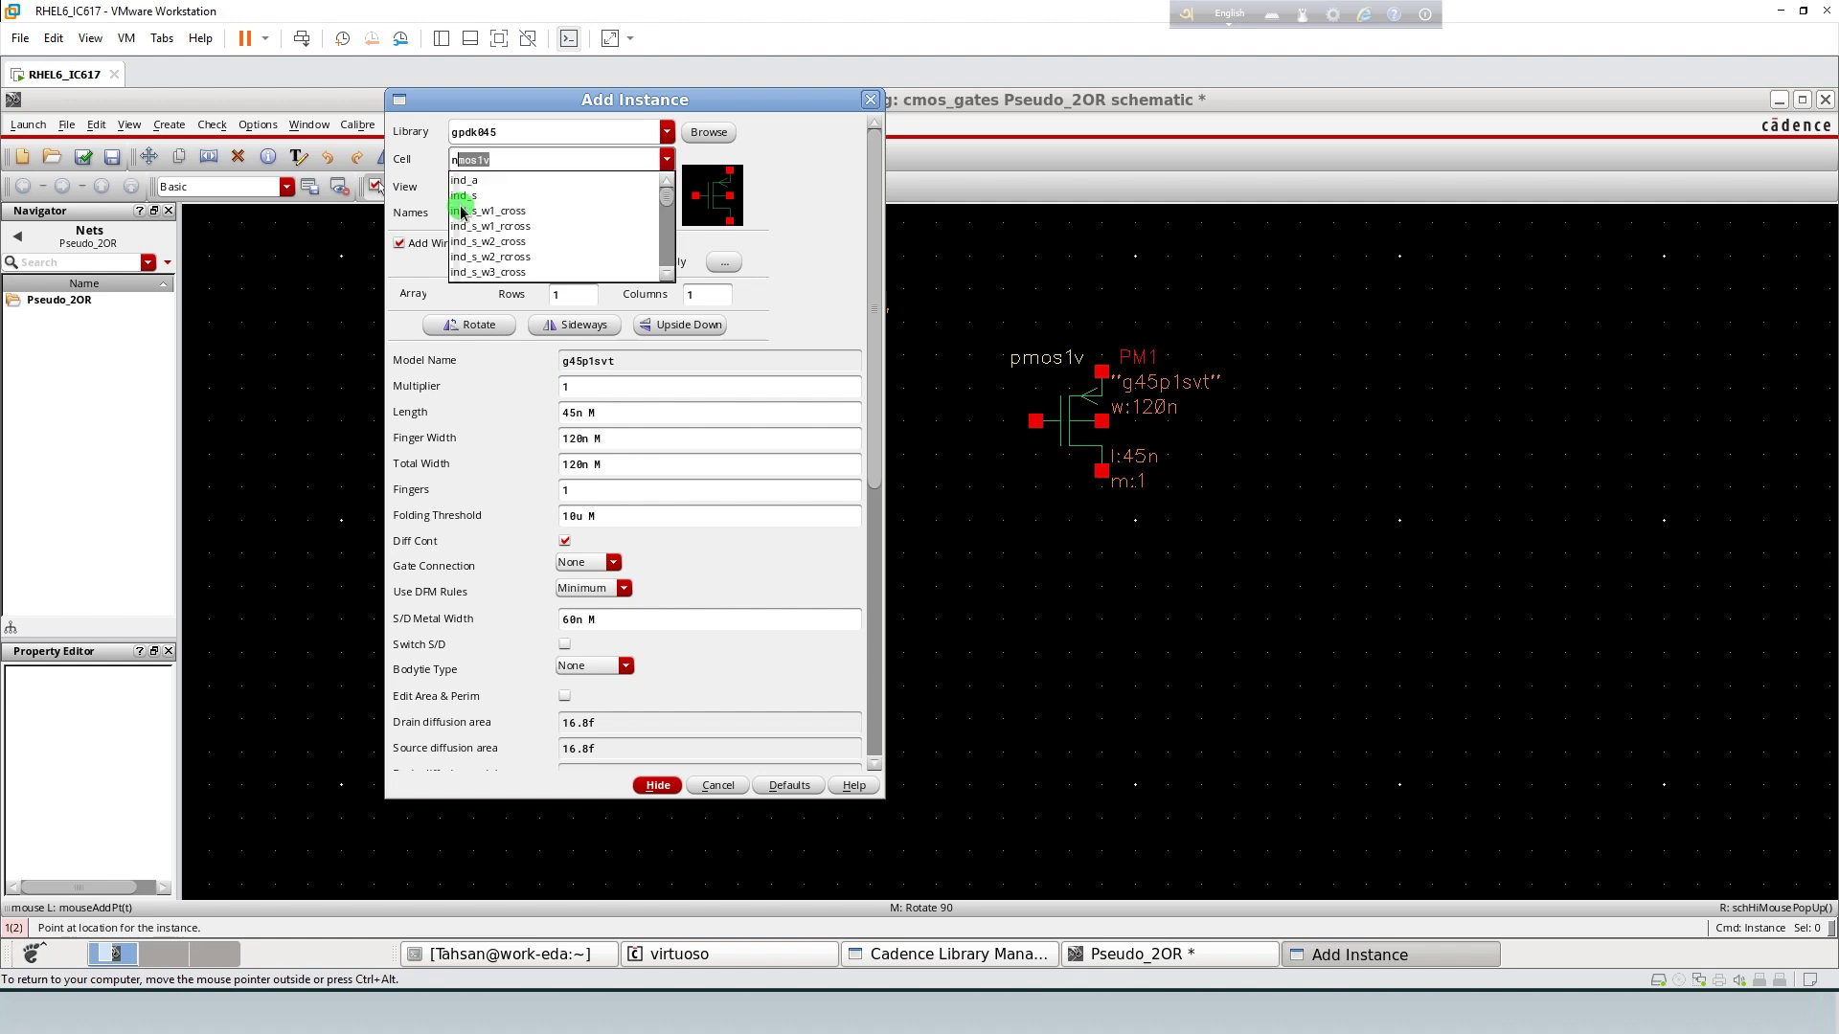
pyautogui.click(500, 168)
pyautogui.press('Return')
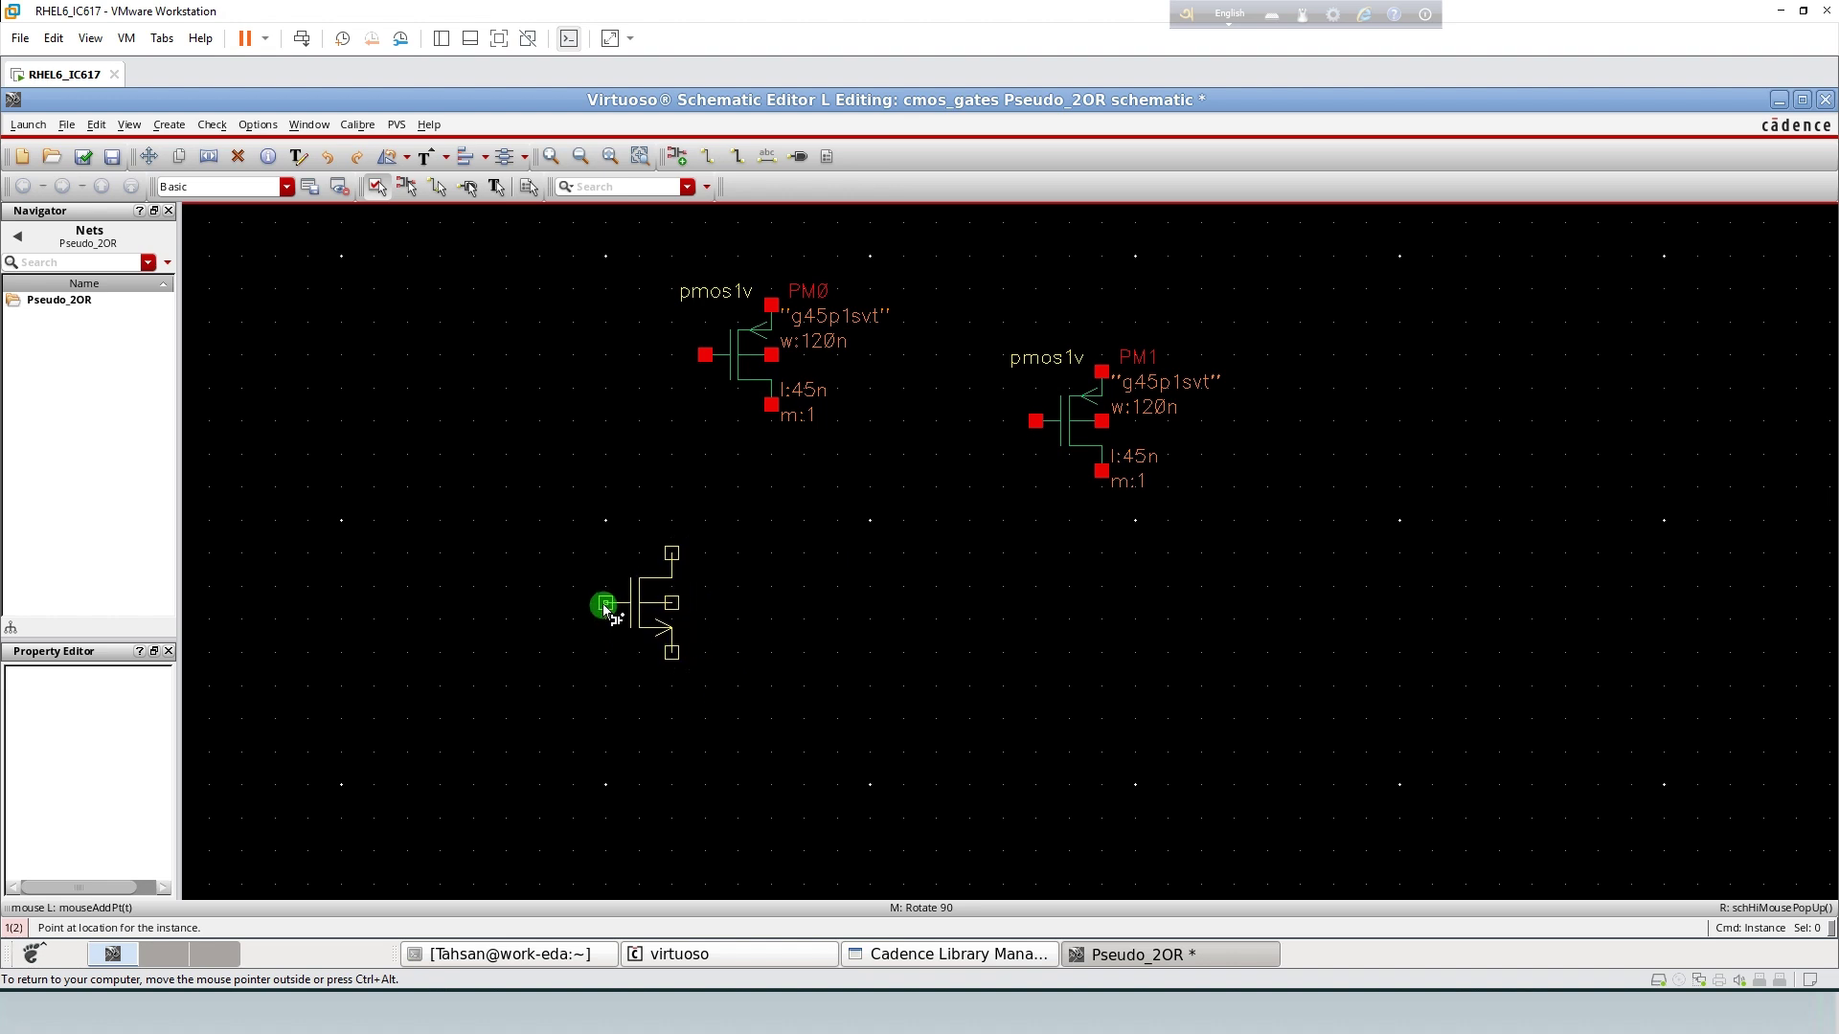
pyautogui.click(622, 629)
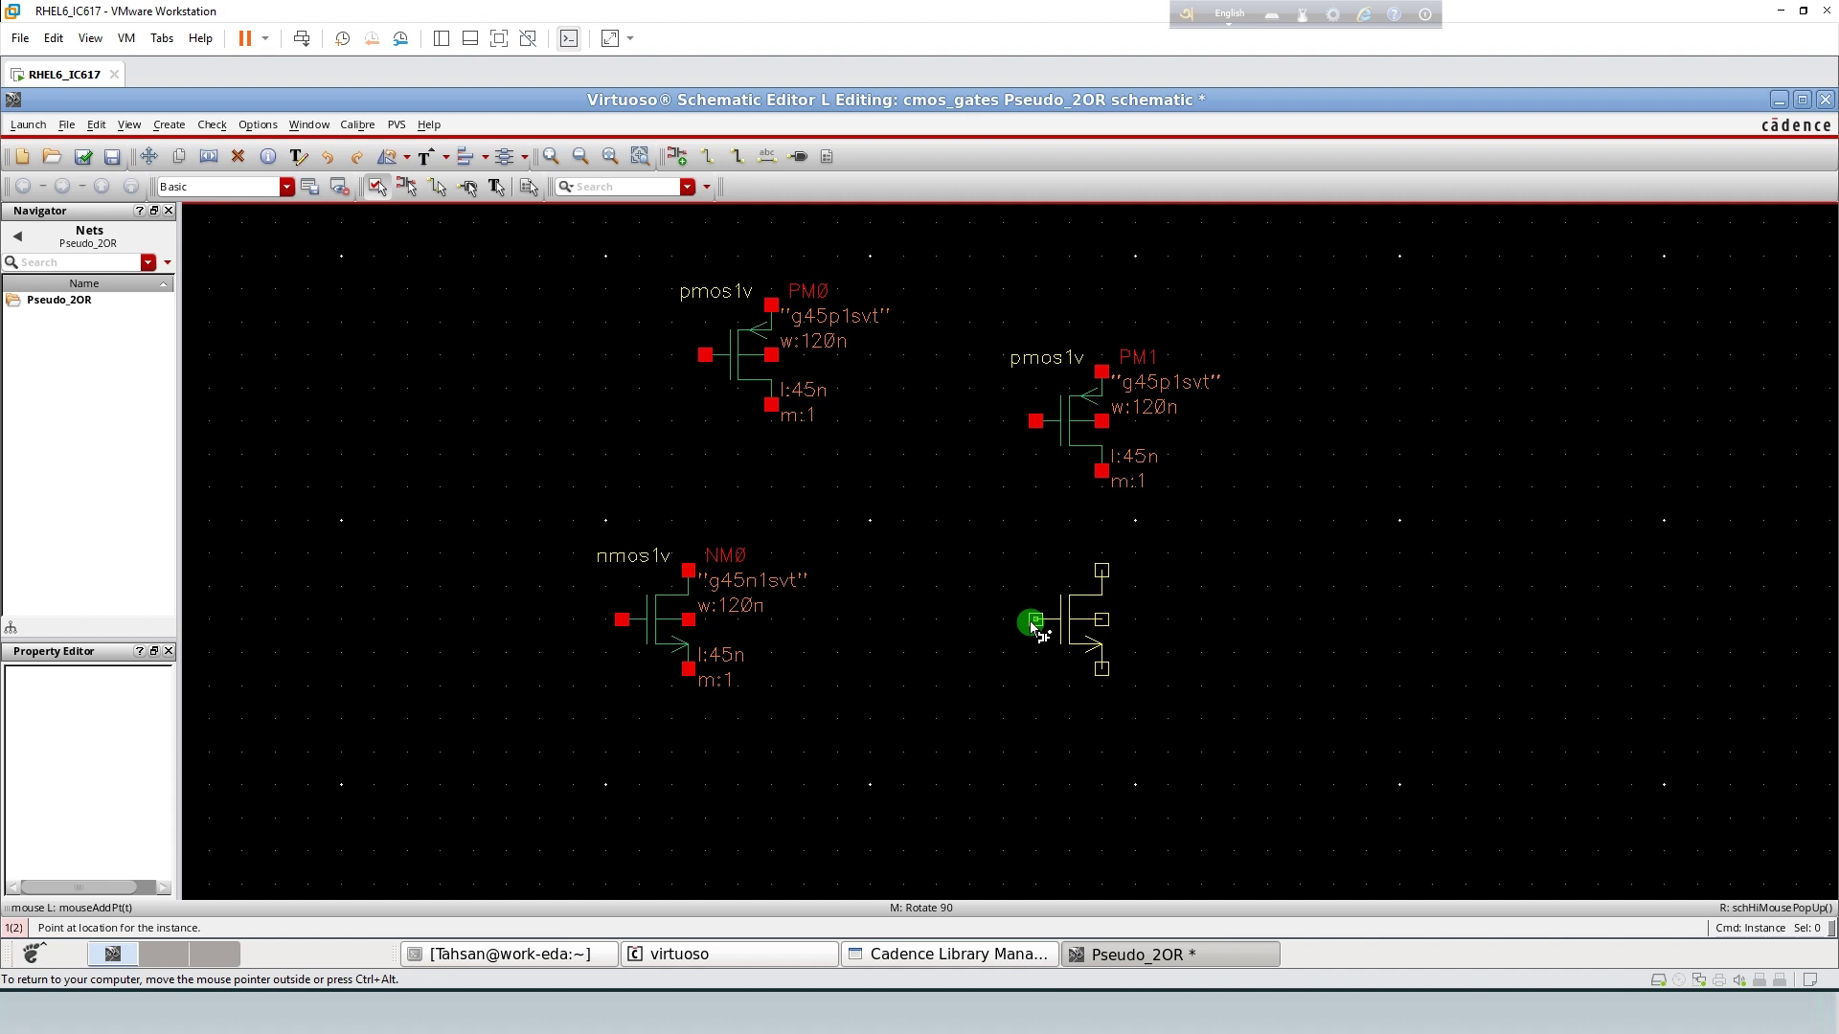
pyautogui.click(1034, 623)
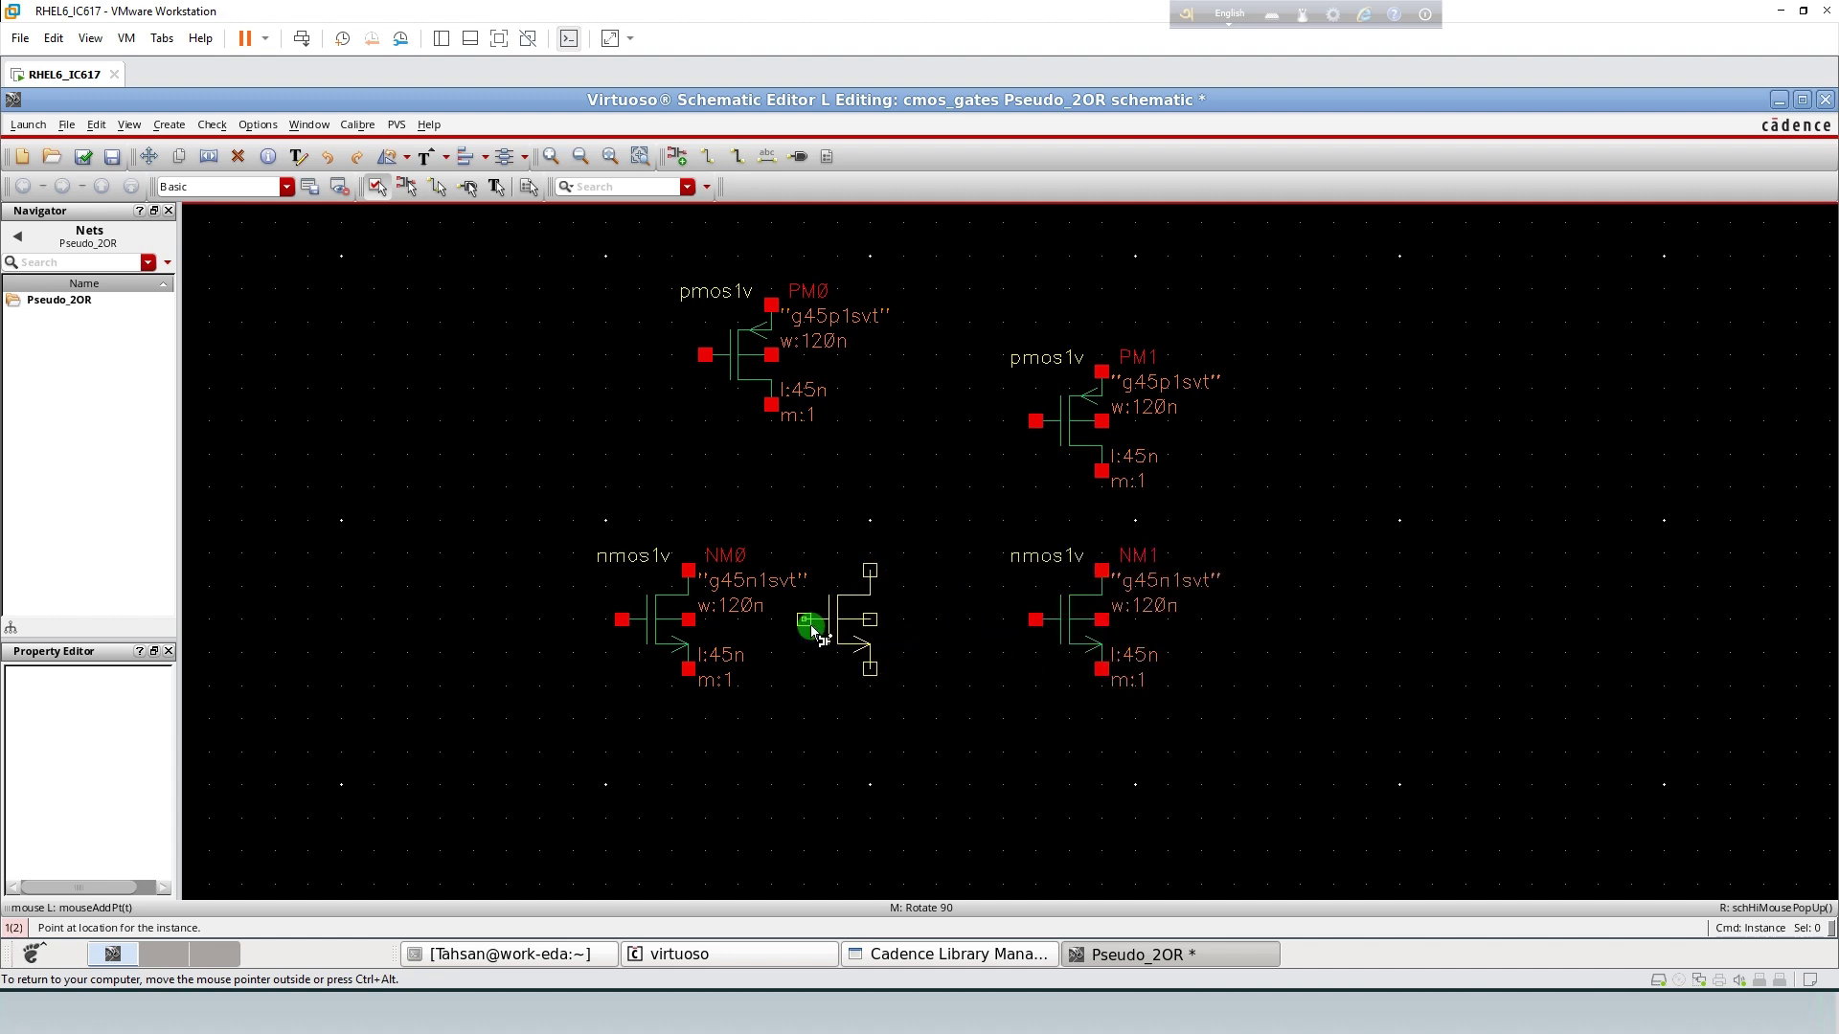
pyautogui.click(843, 628)
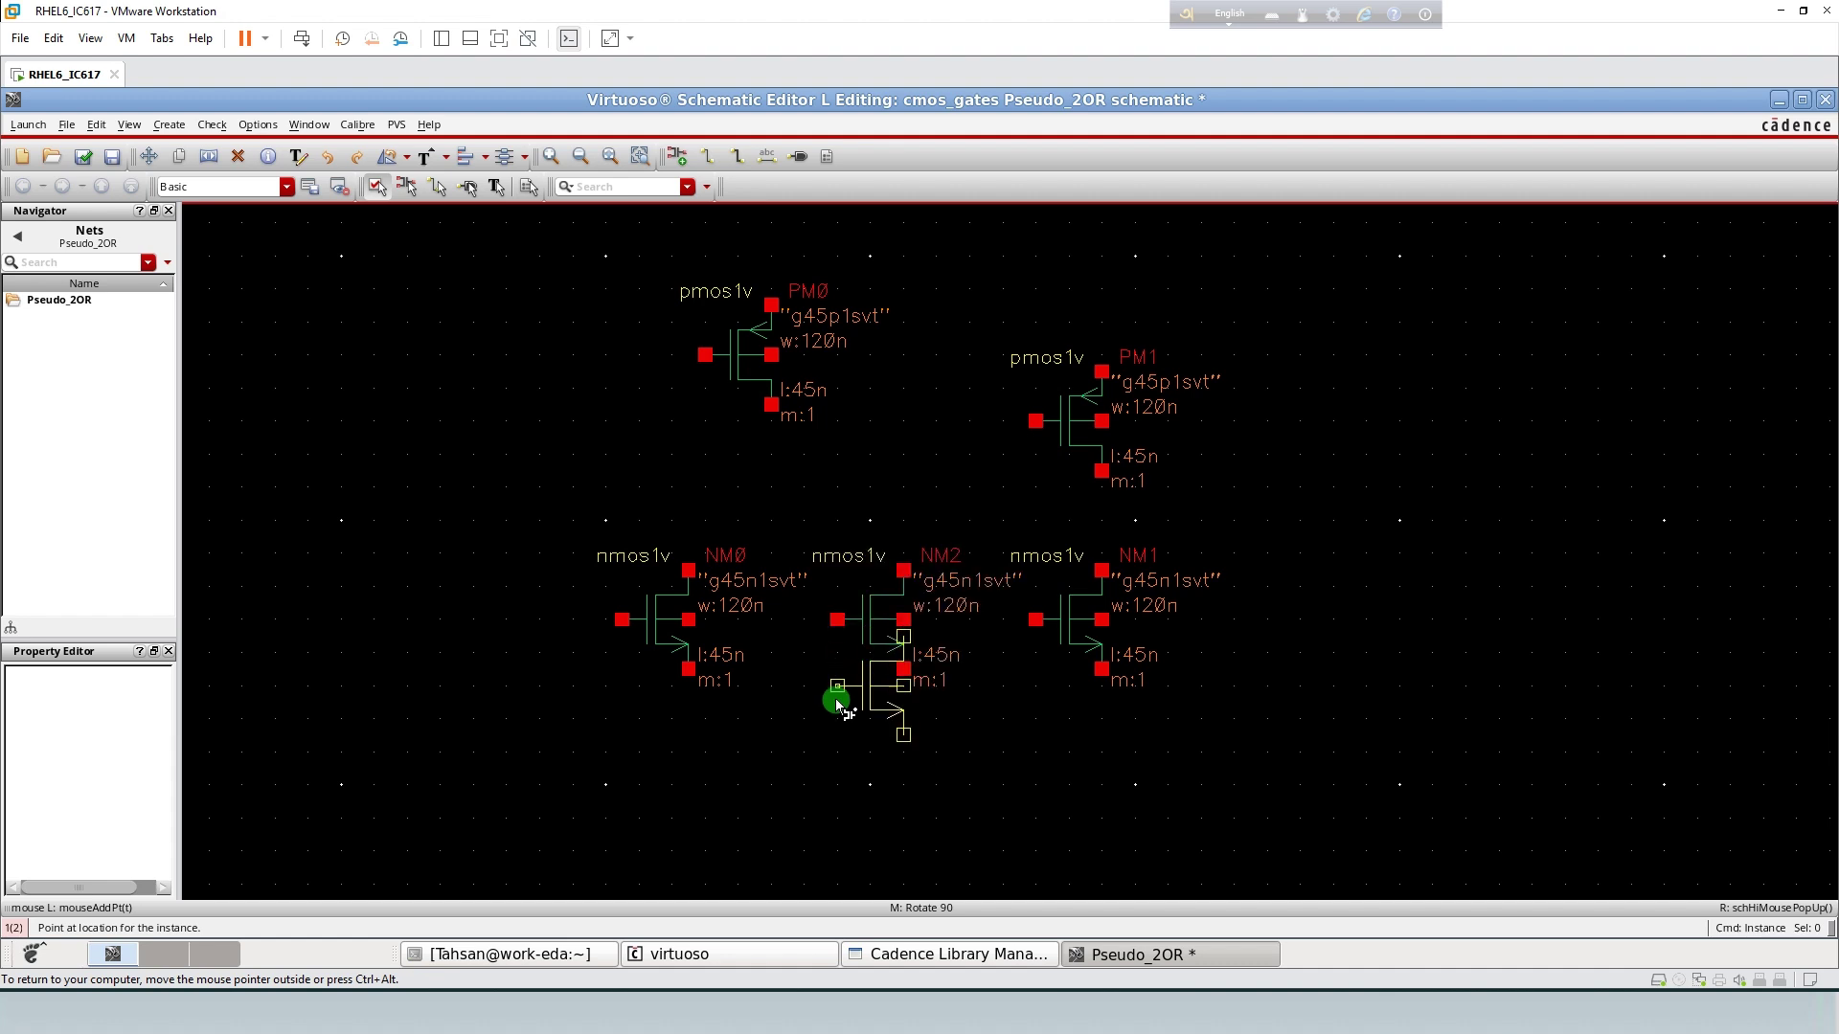
pyautogui.press('Escape')
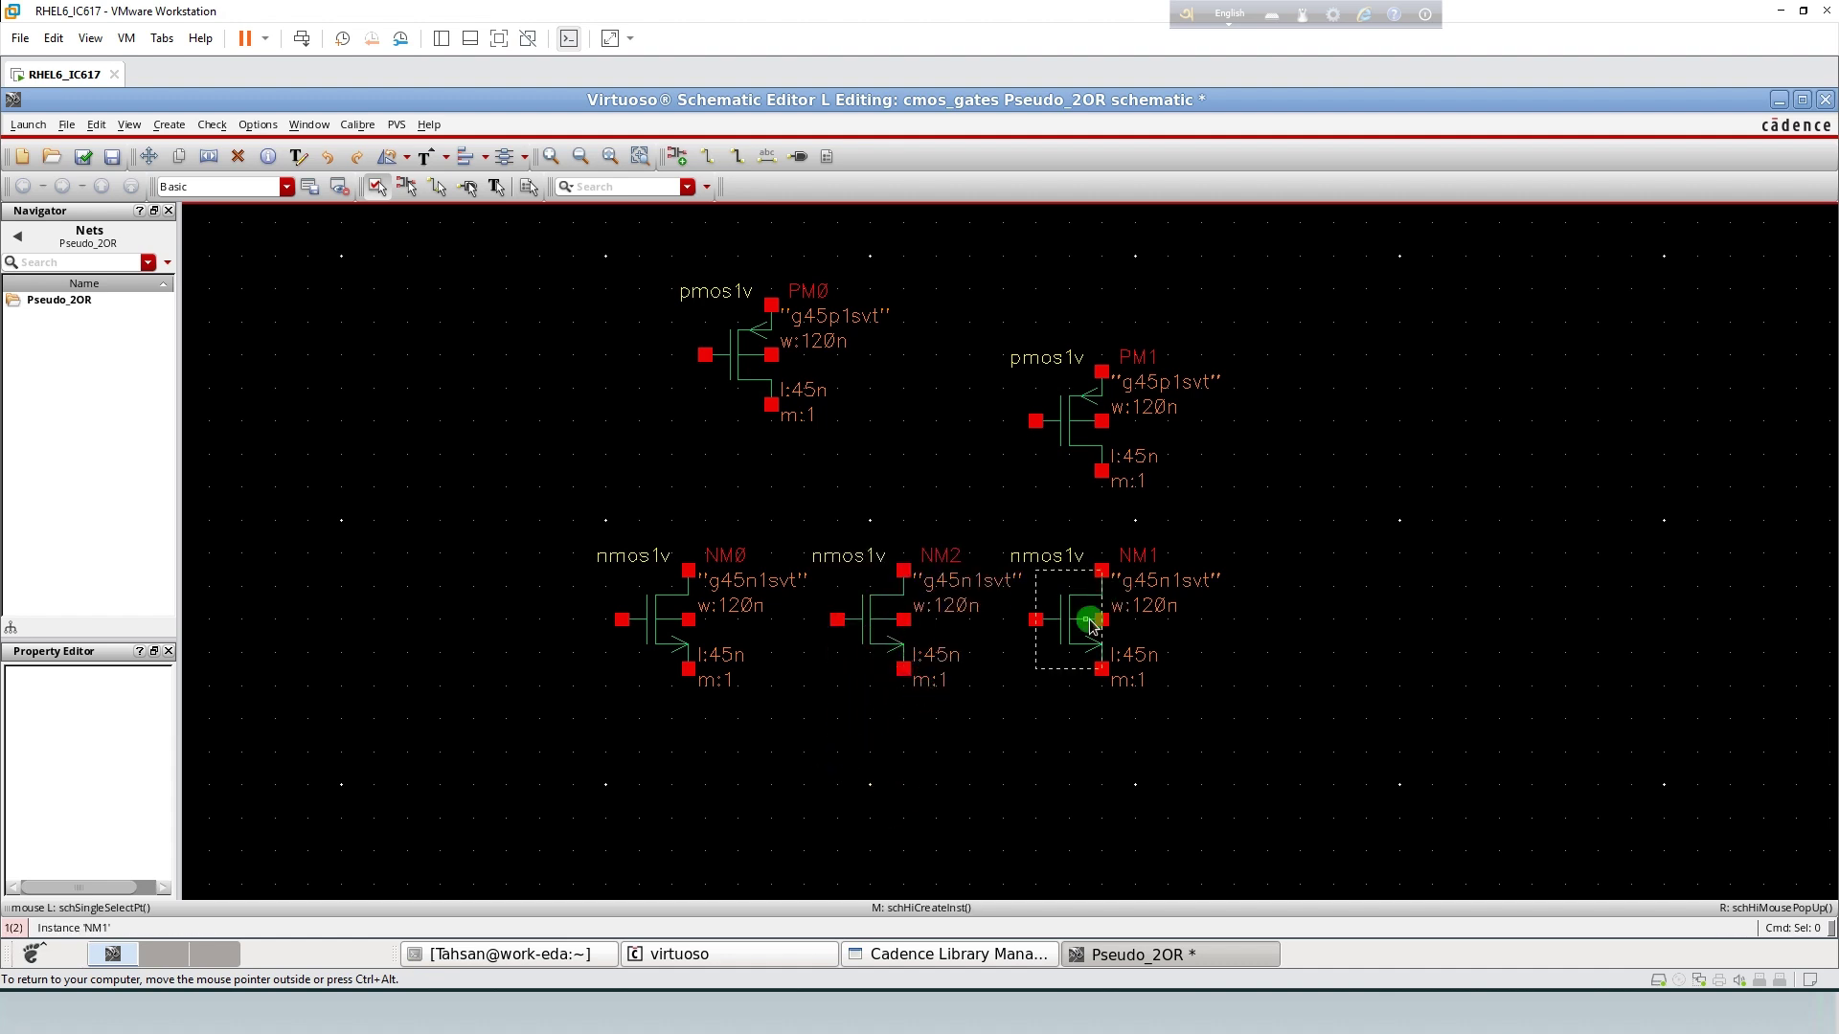
# - Move the right-hand PMOS and the NMOS below it together farther right, away from the other transistors
pyautogui.moveTo(1251, 807); pyautogui.dragTo(1008, 307)
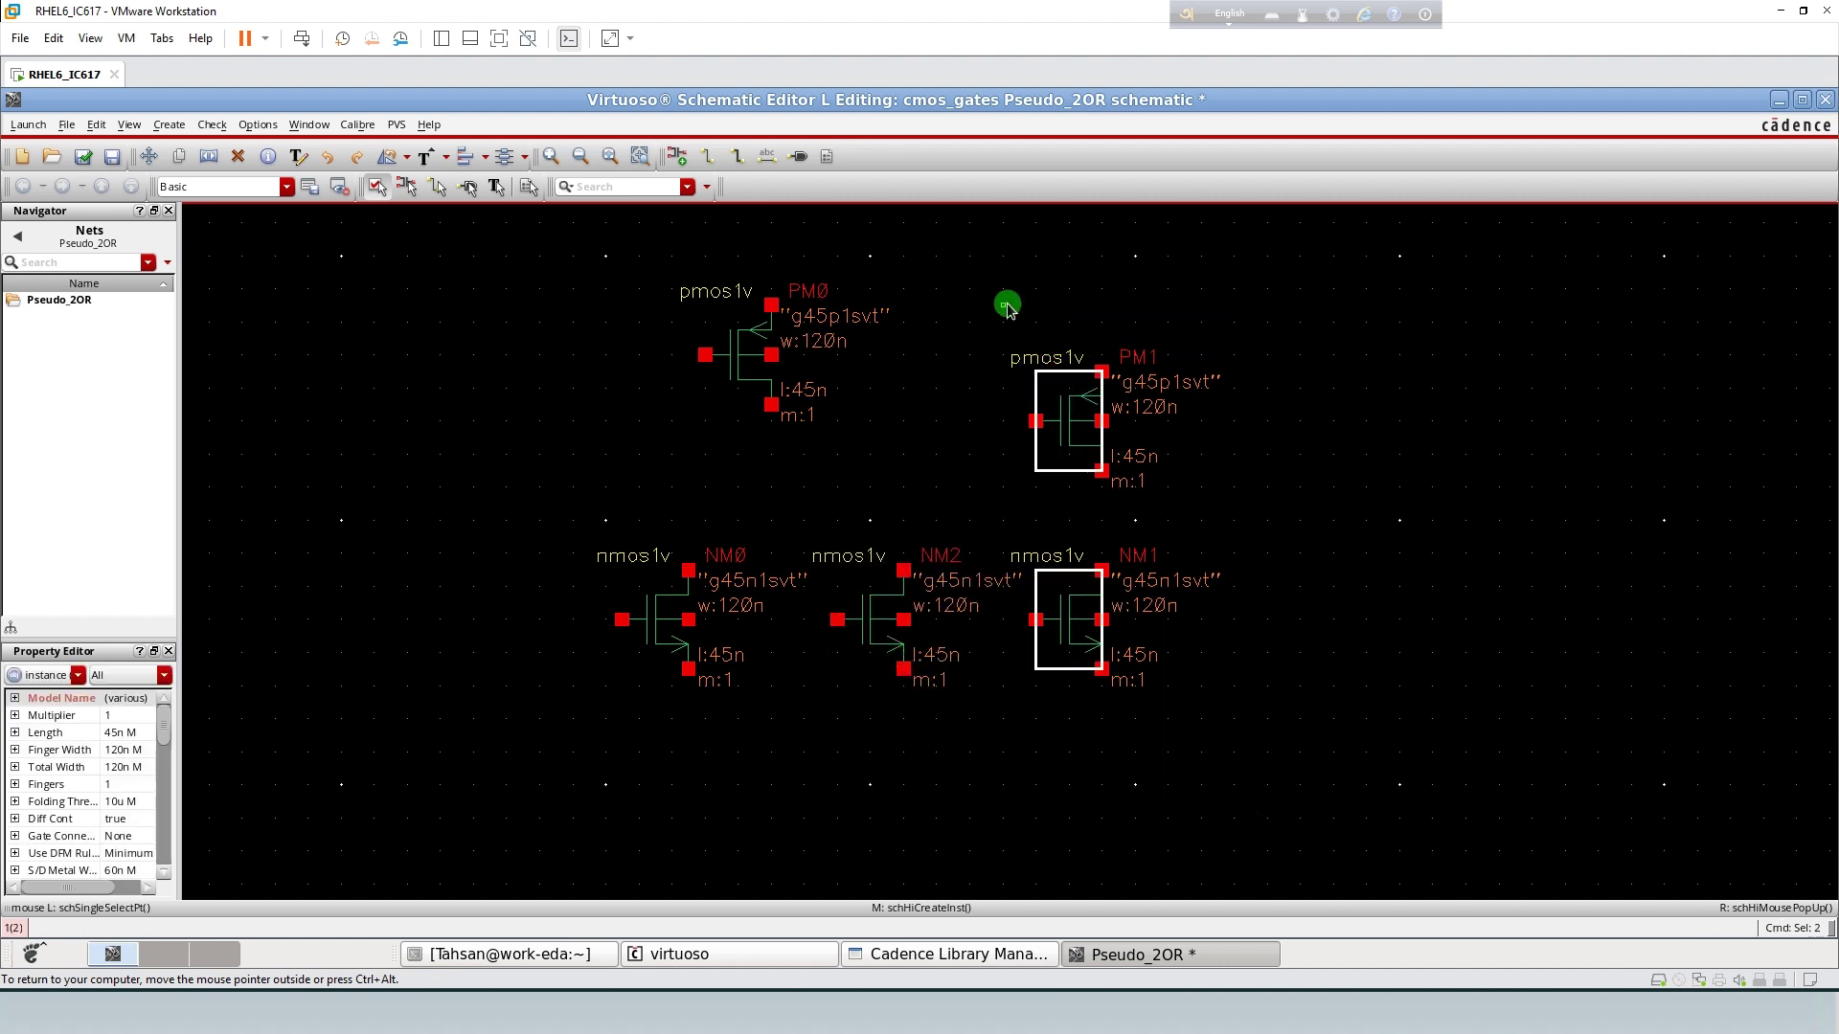
pyautogui.press('s')
pyautogui.click(1138, 314)
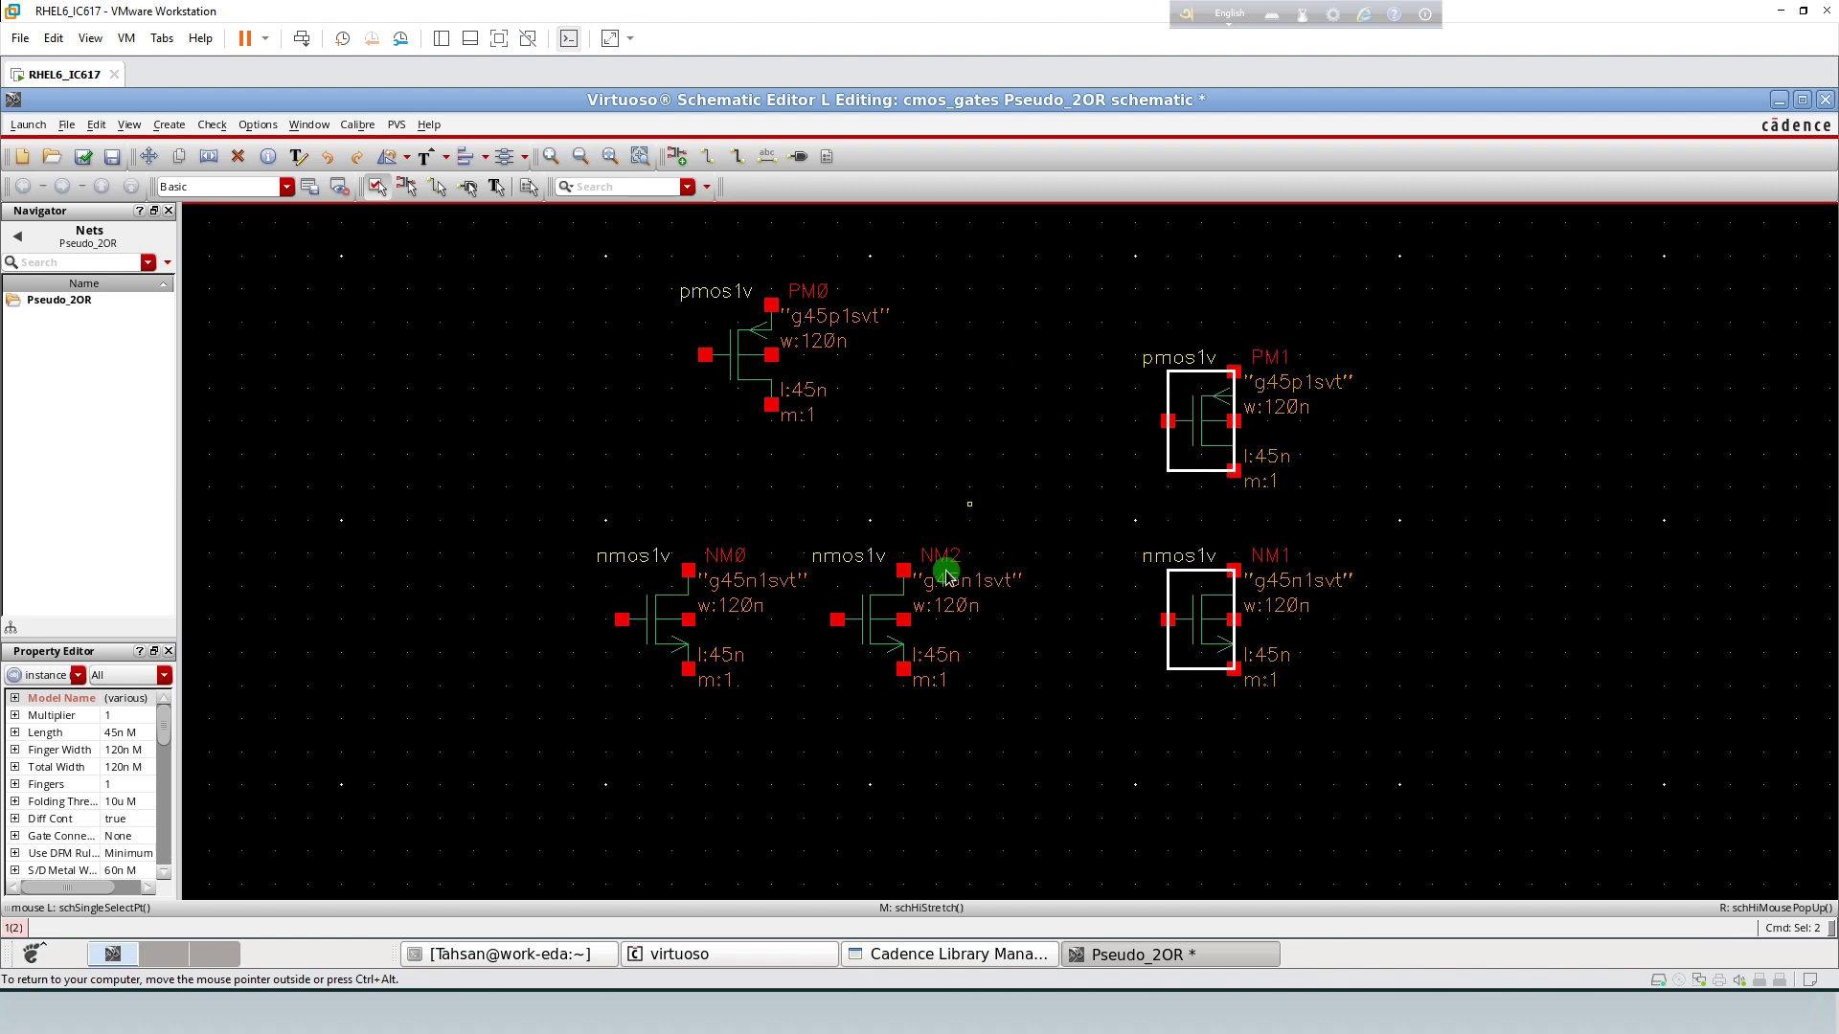
# - Mirror the middle NMOS sideways so its gate faces right, and space it and the left NMOS evenly beneath the left PMOS
pyautogui.click(867, 620)
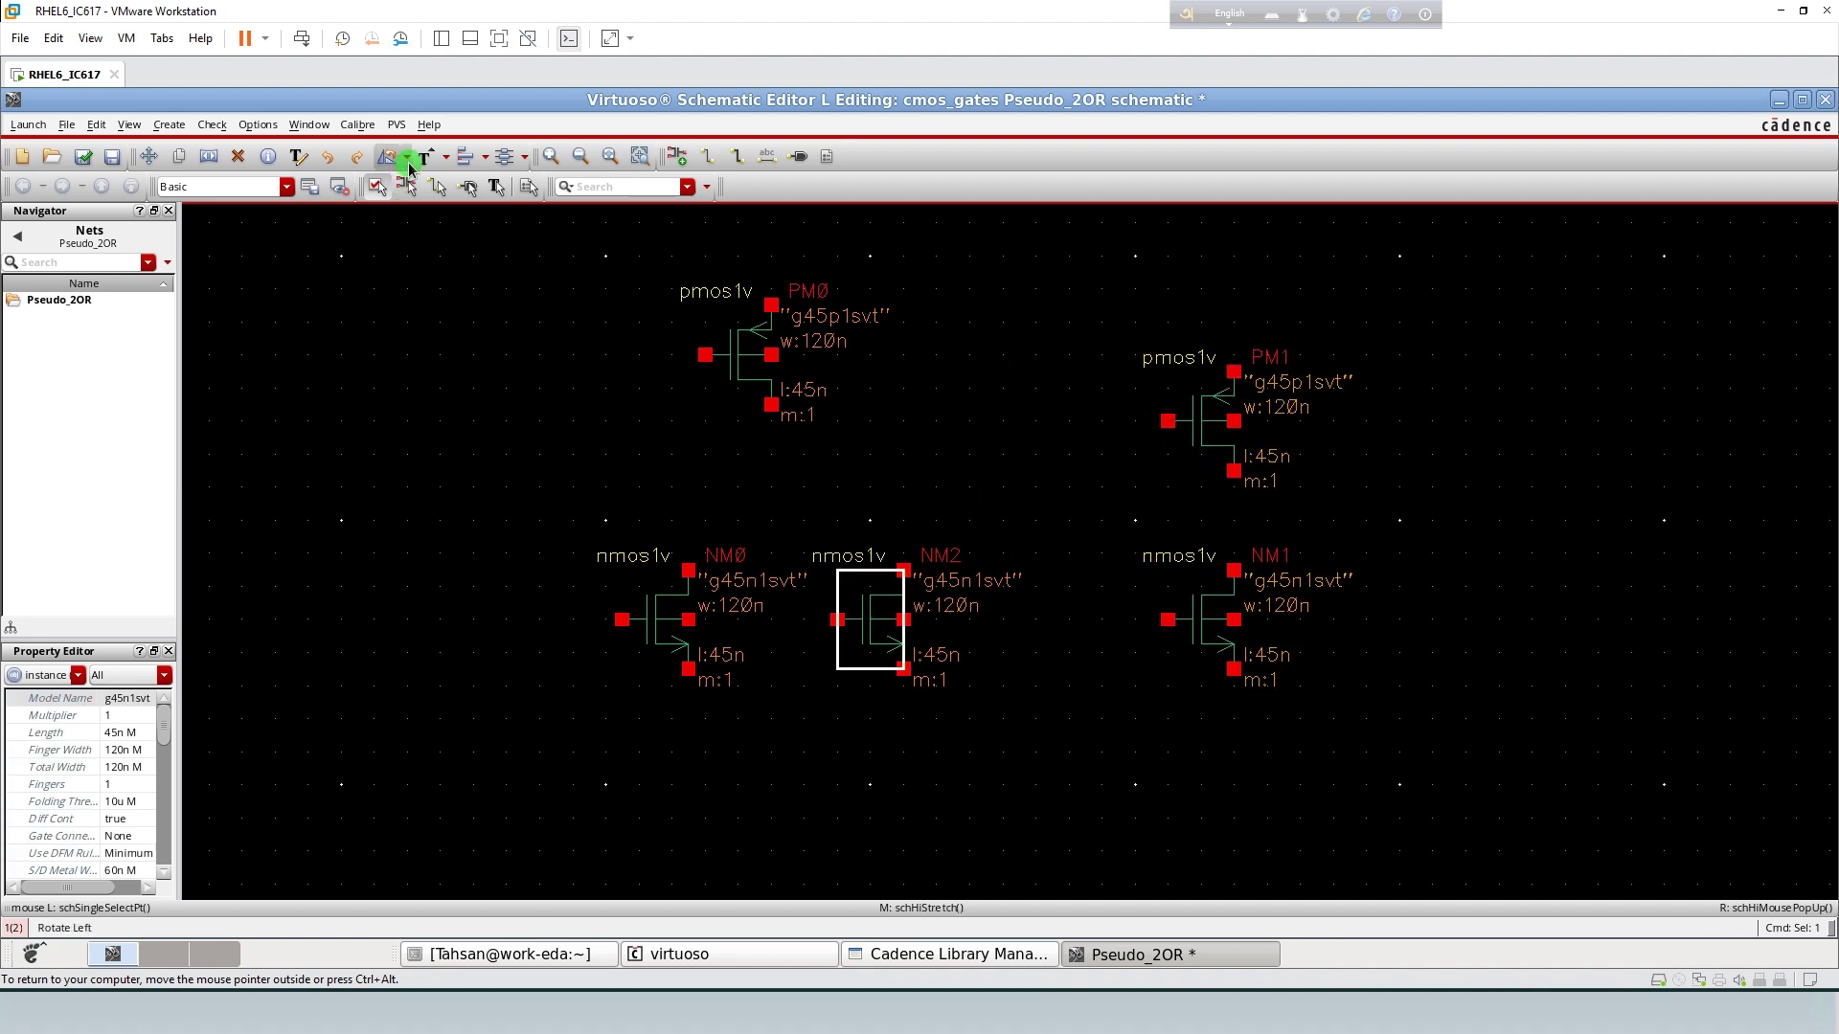
pyautogui.click(378, 188)
pyautogui.click(433, 232)
pyautogui.click(946, 750)
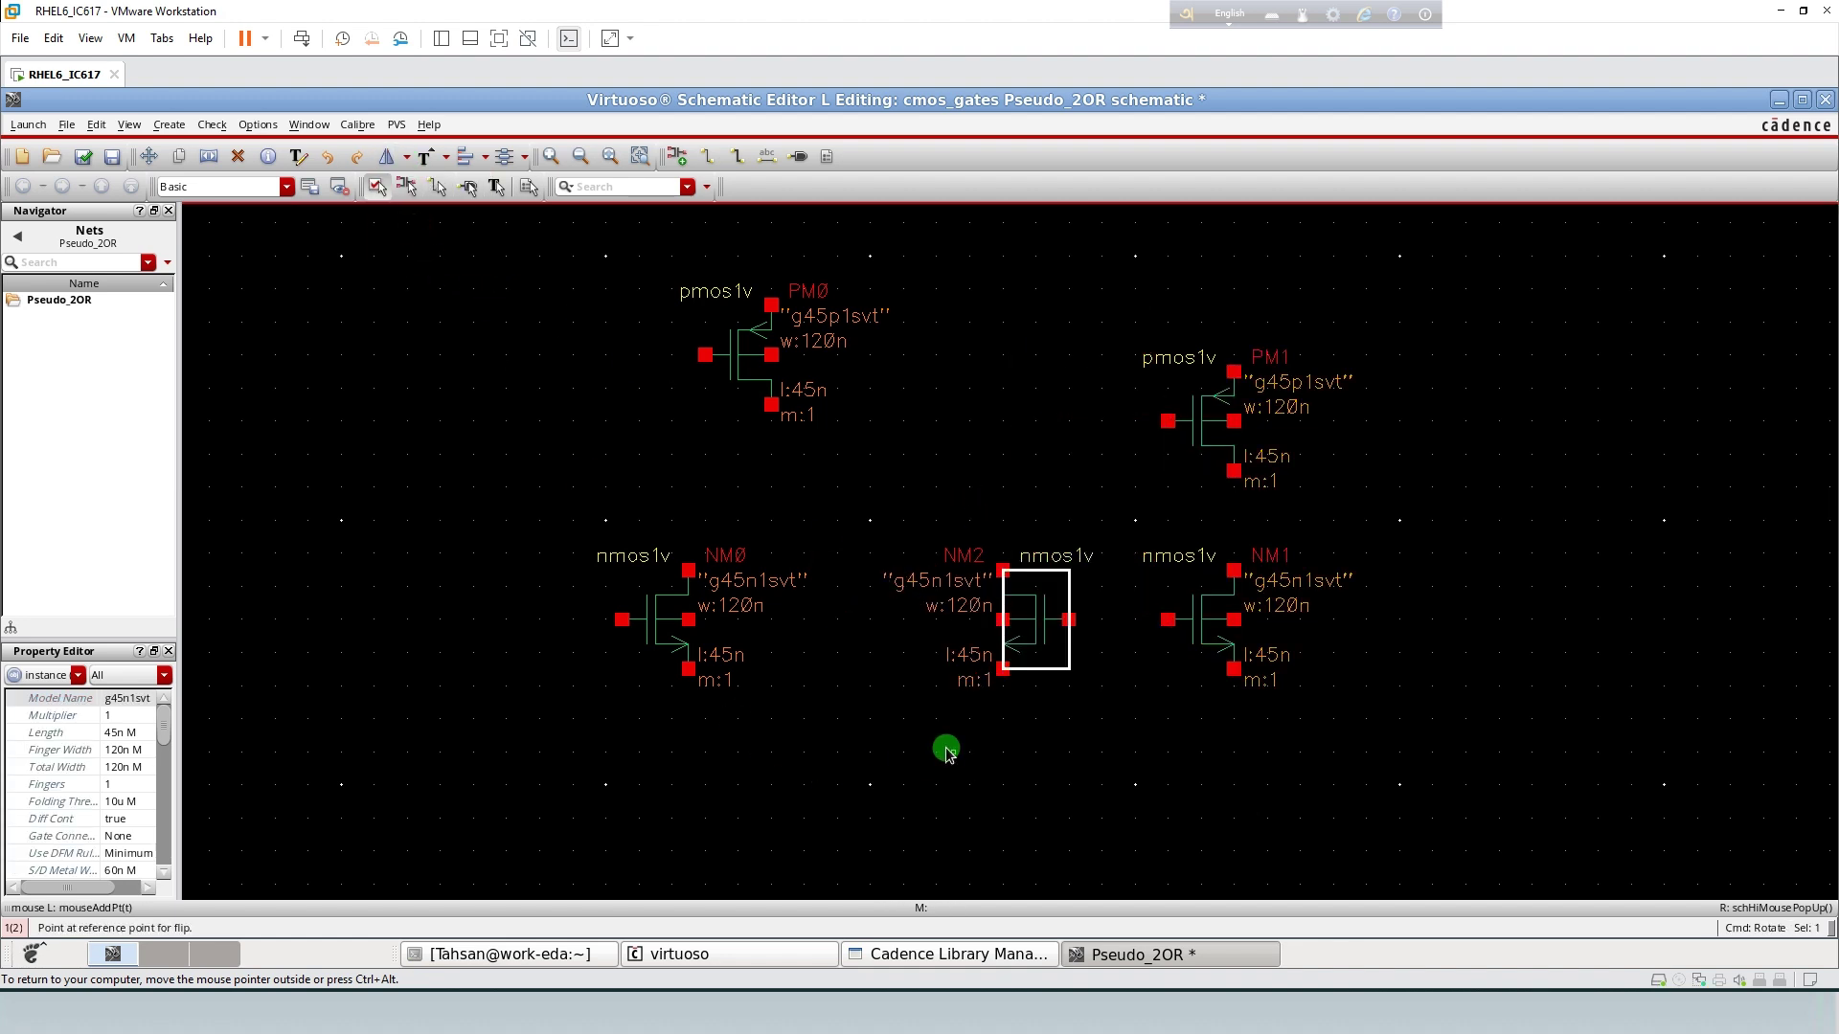
pyautogui.middleClick(946, 752)
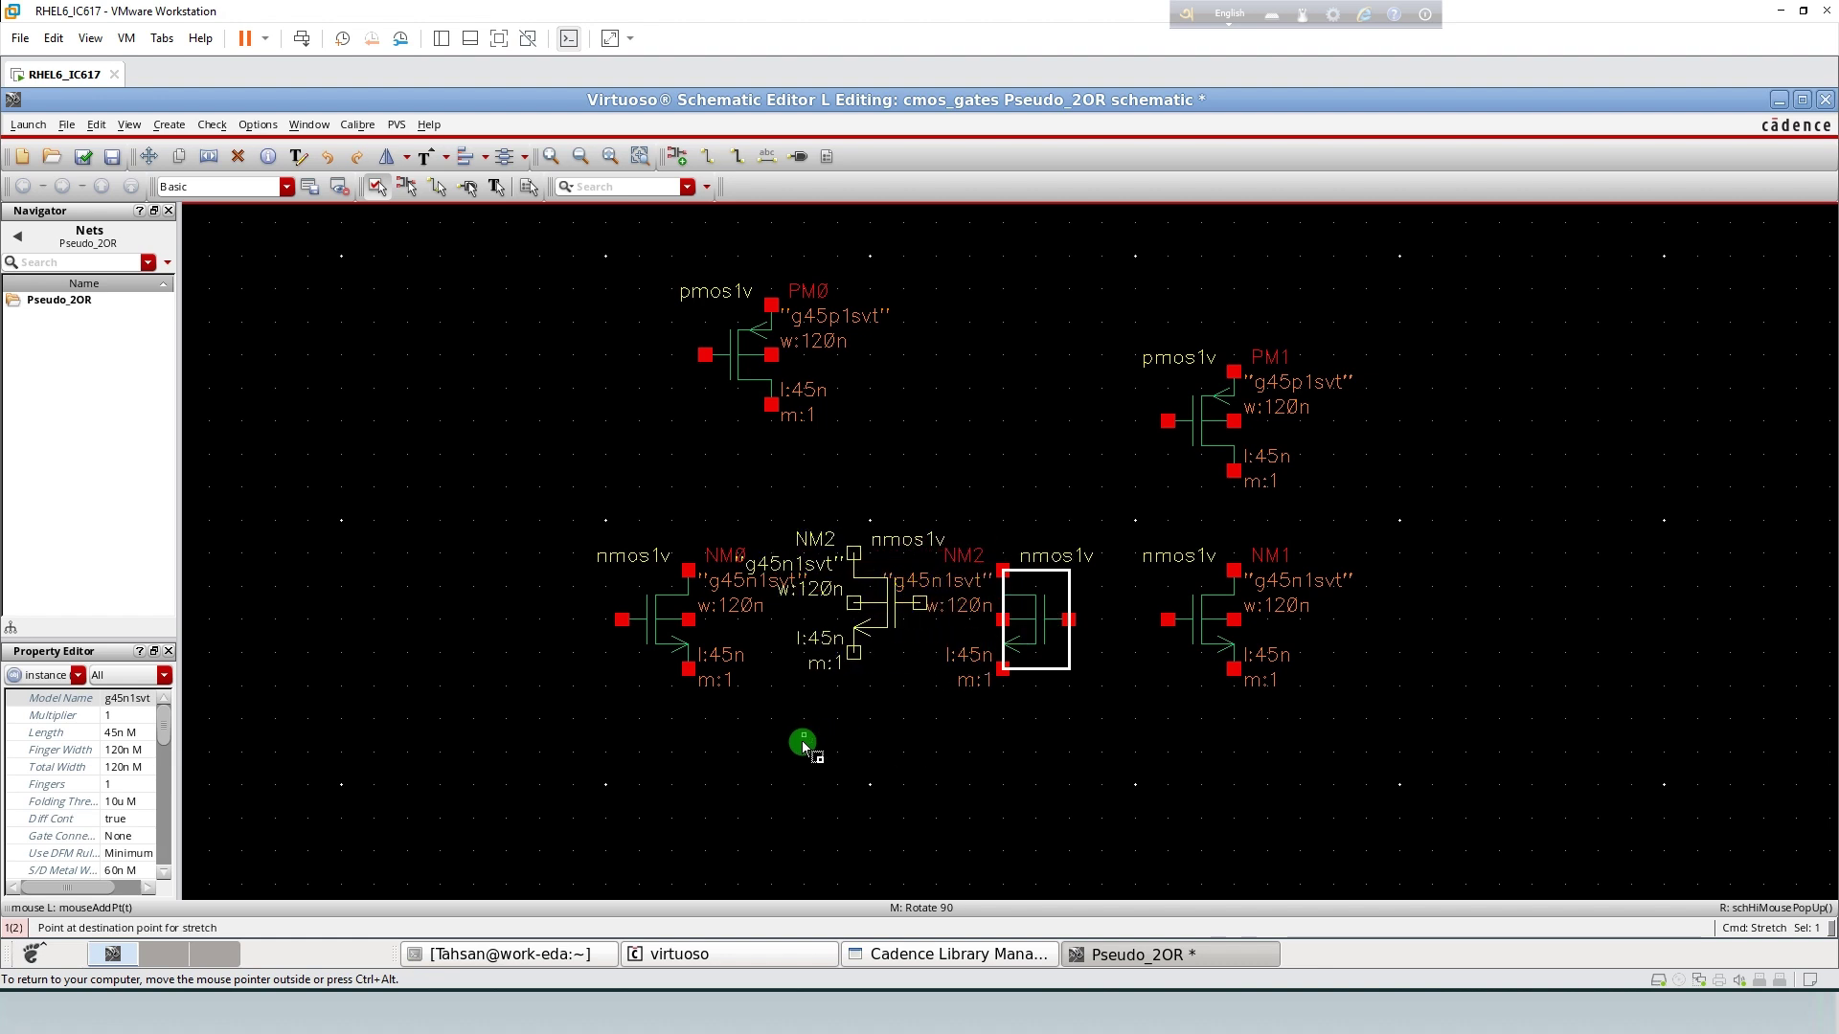
pyautogui.click(877, 754)
pyautogui.press('Escape')
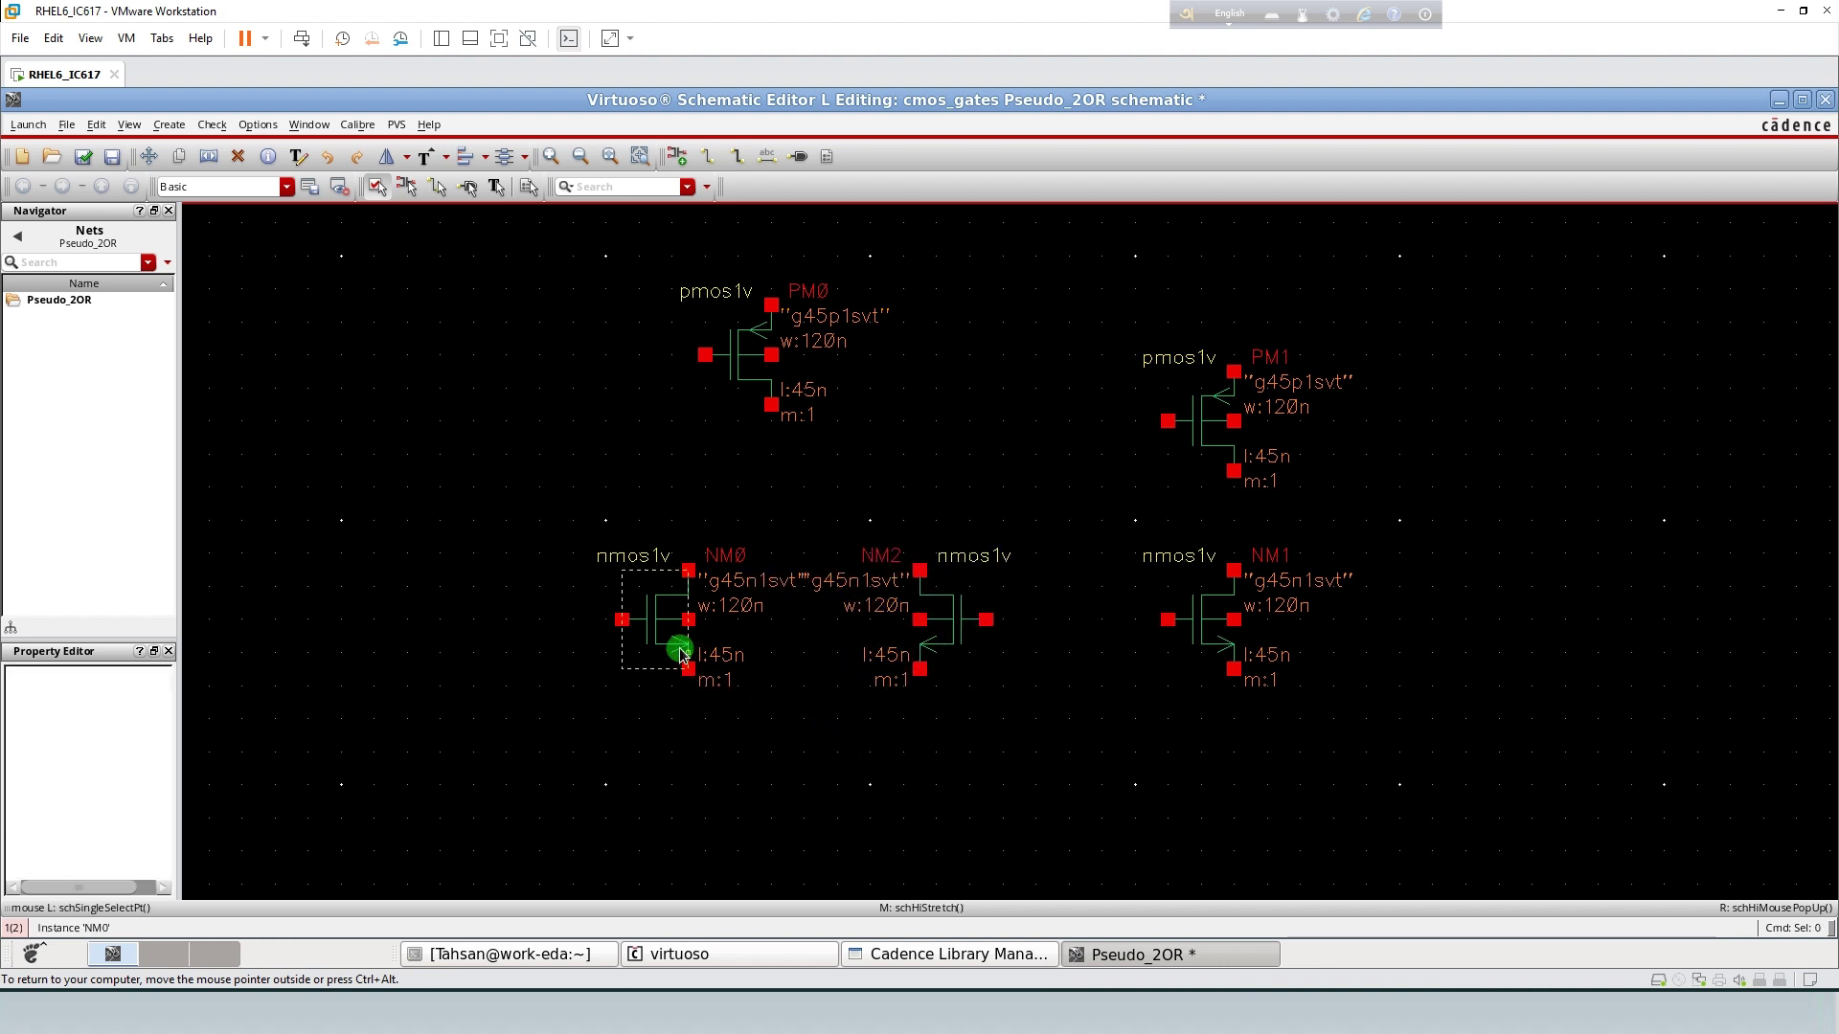
pyautogui.moveTo(654, 625); pyautogui.dragTo(637, 624)
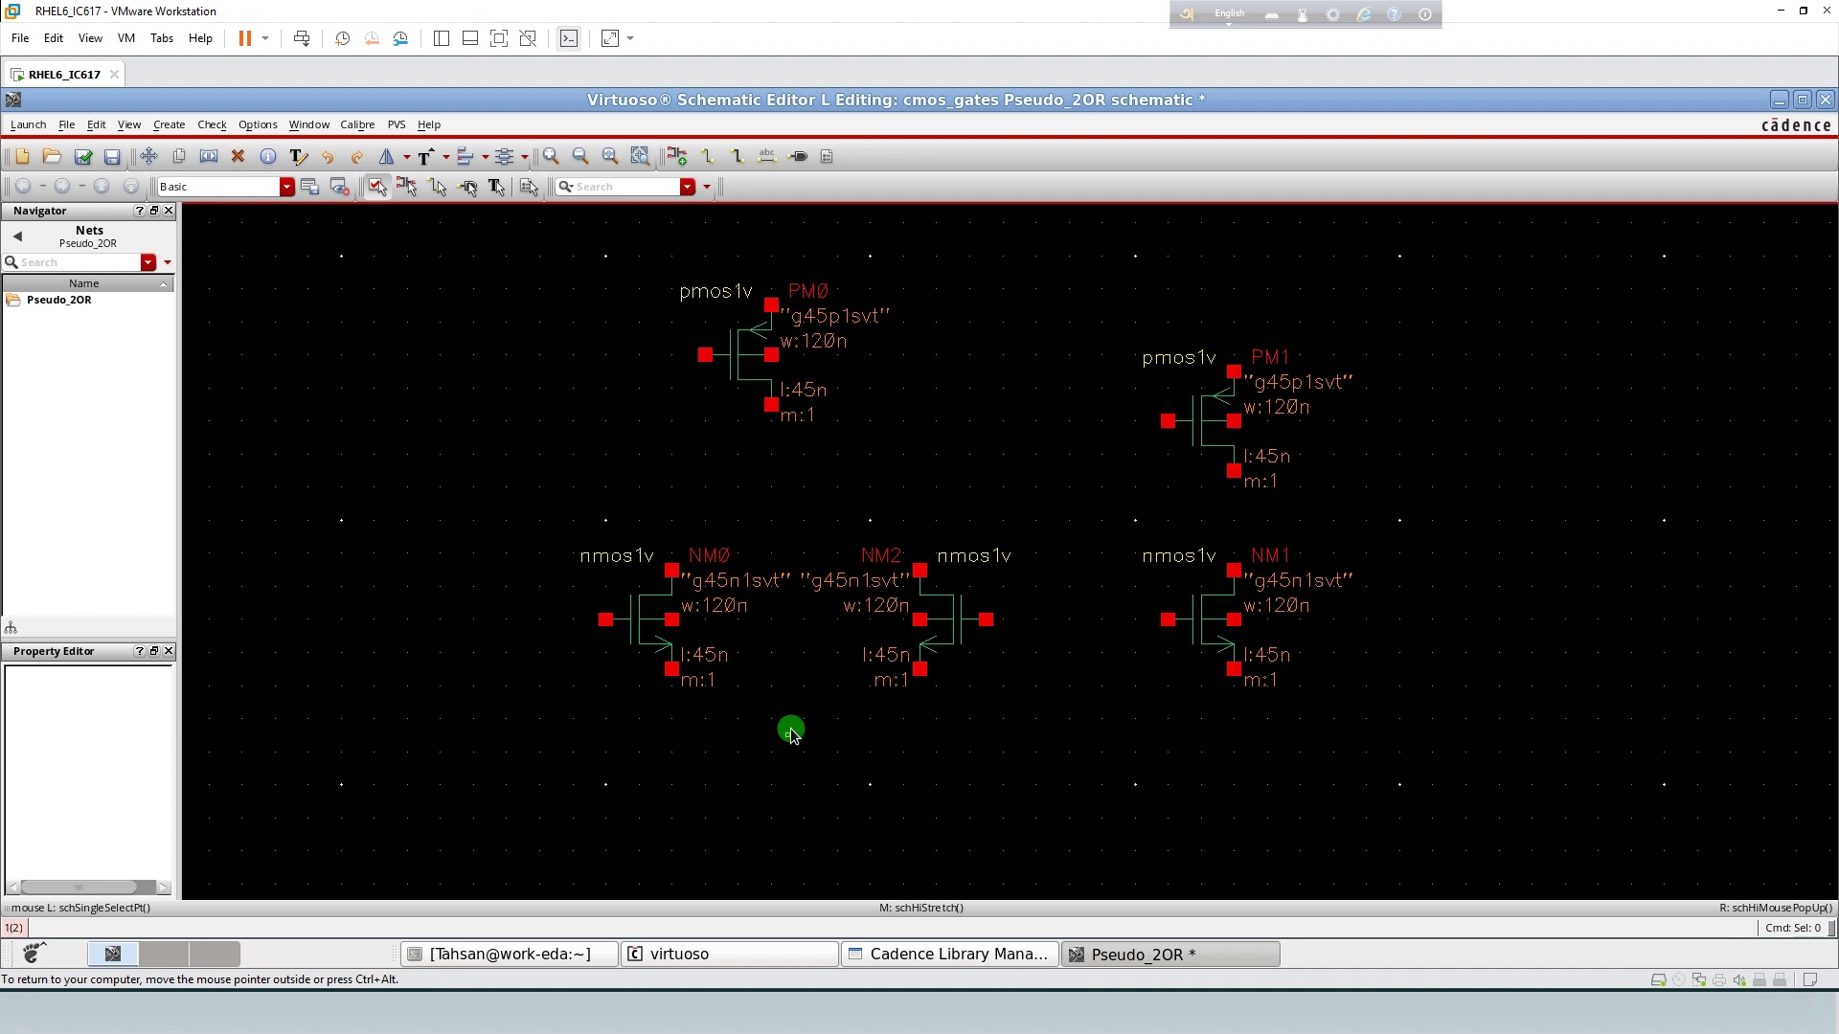
# - Place two gnd symbols from analogLib, one to the left of each PMOS transistor's gate
pyautogui.press('i')
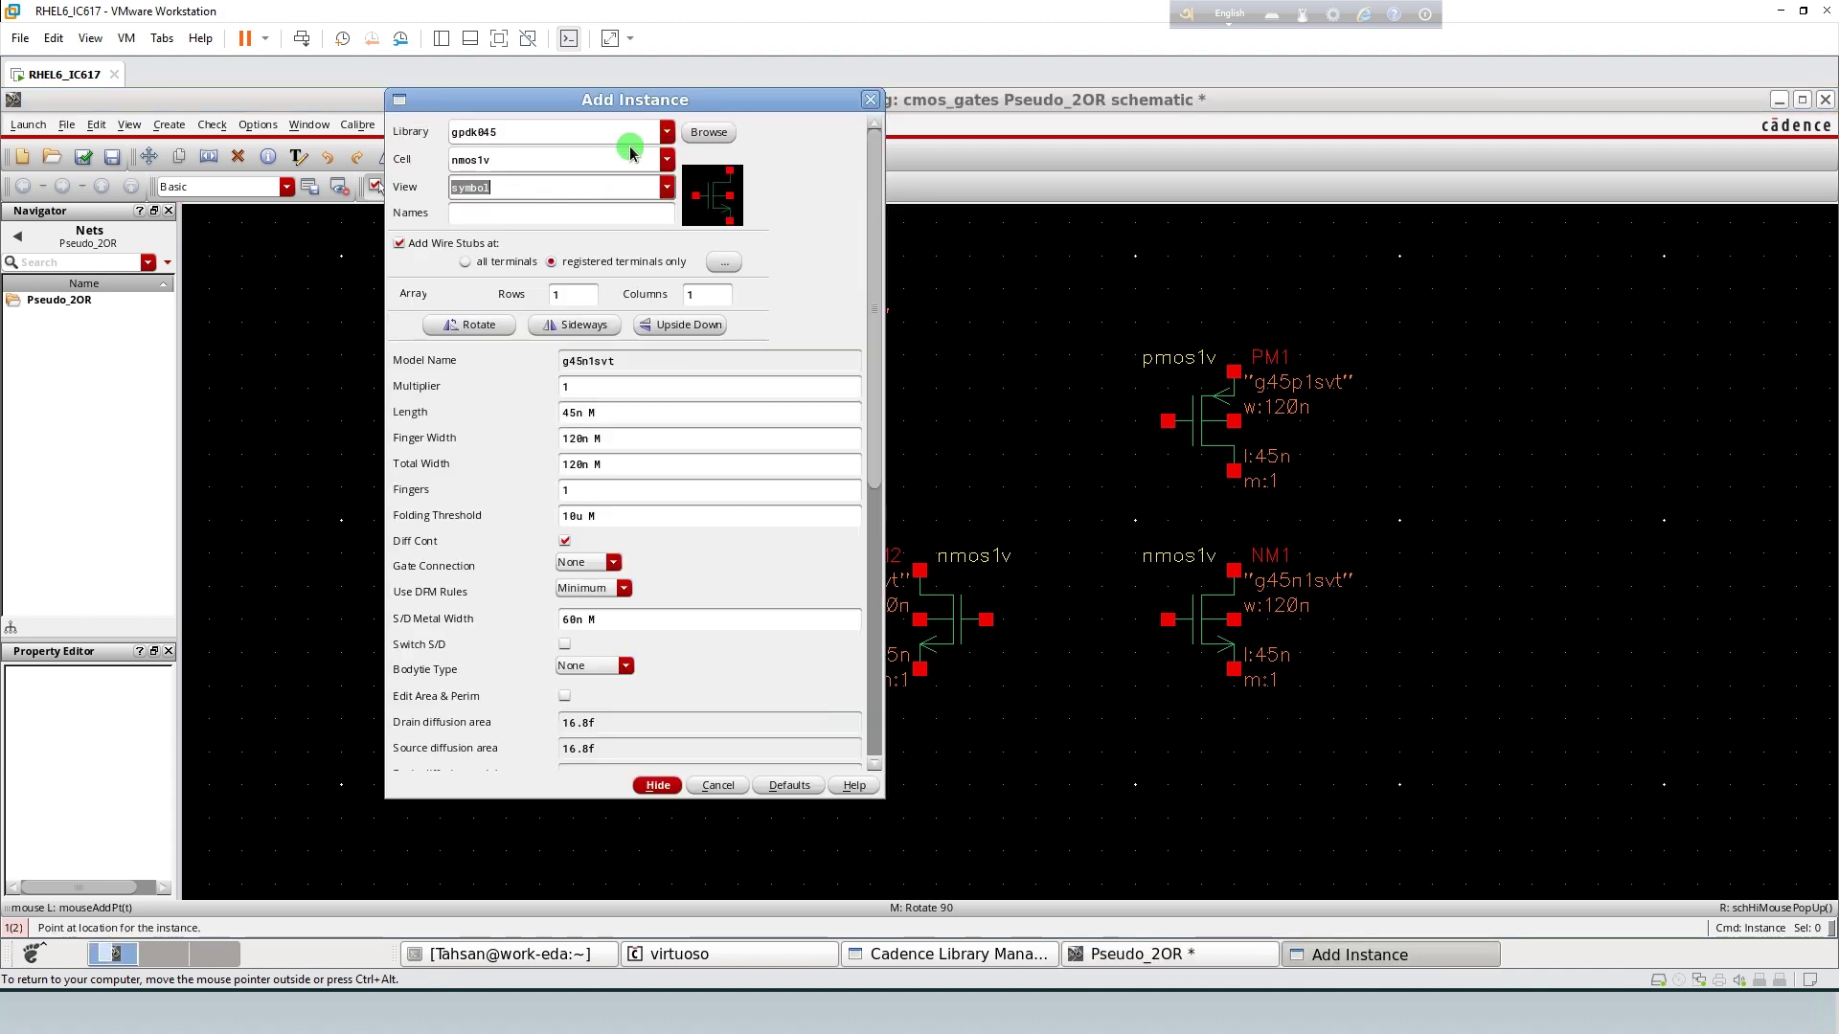
pyautogui.click(667, 133)
pyautogui.click(533, 203)
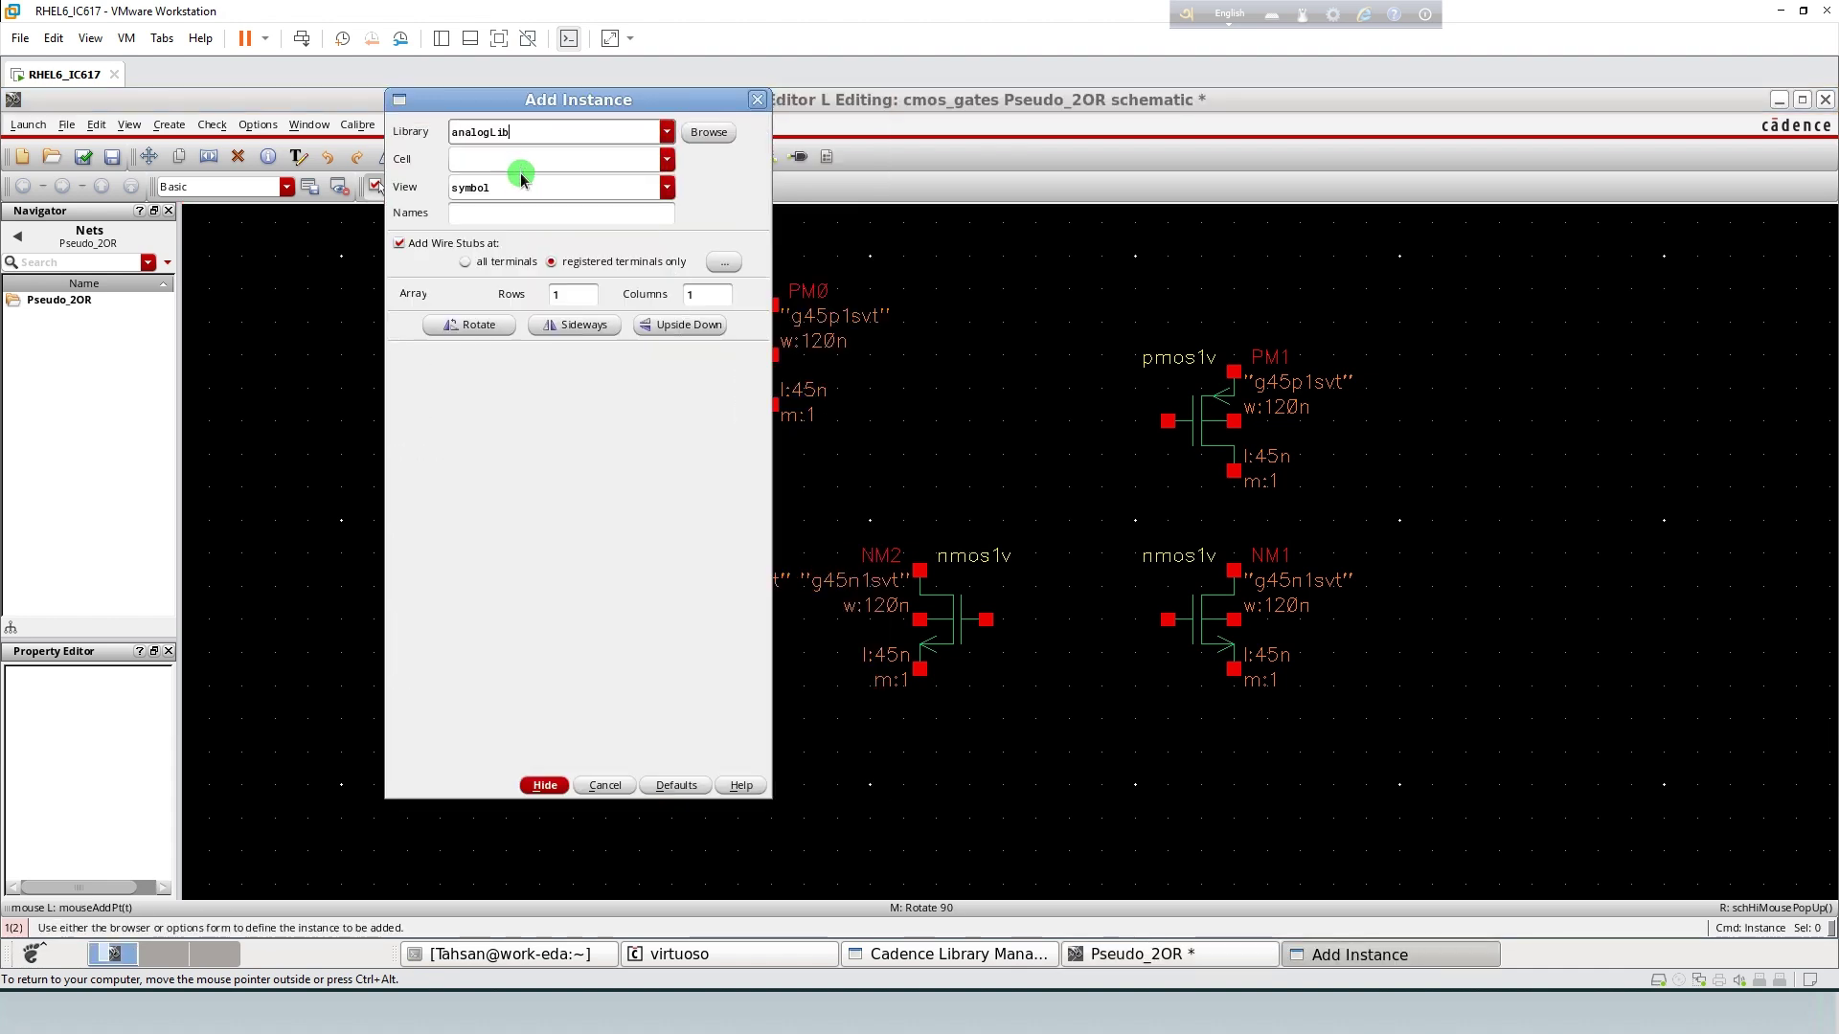
pyautogui.write('gnda')
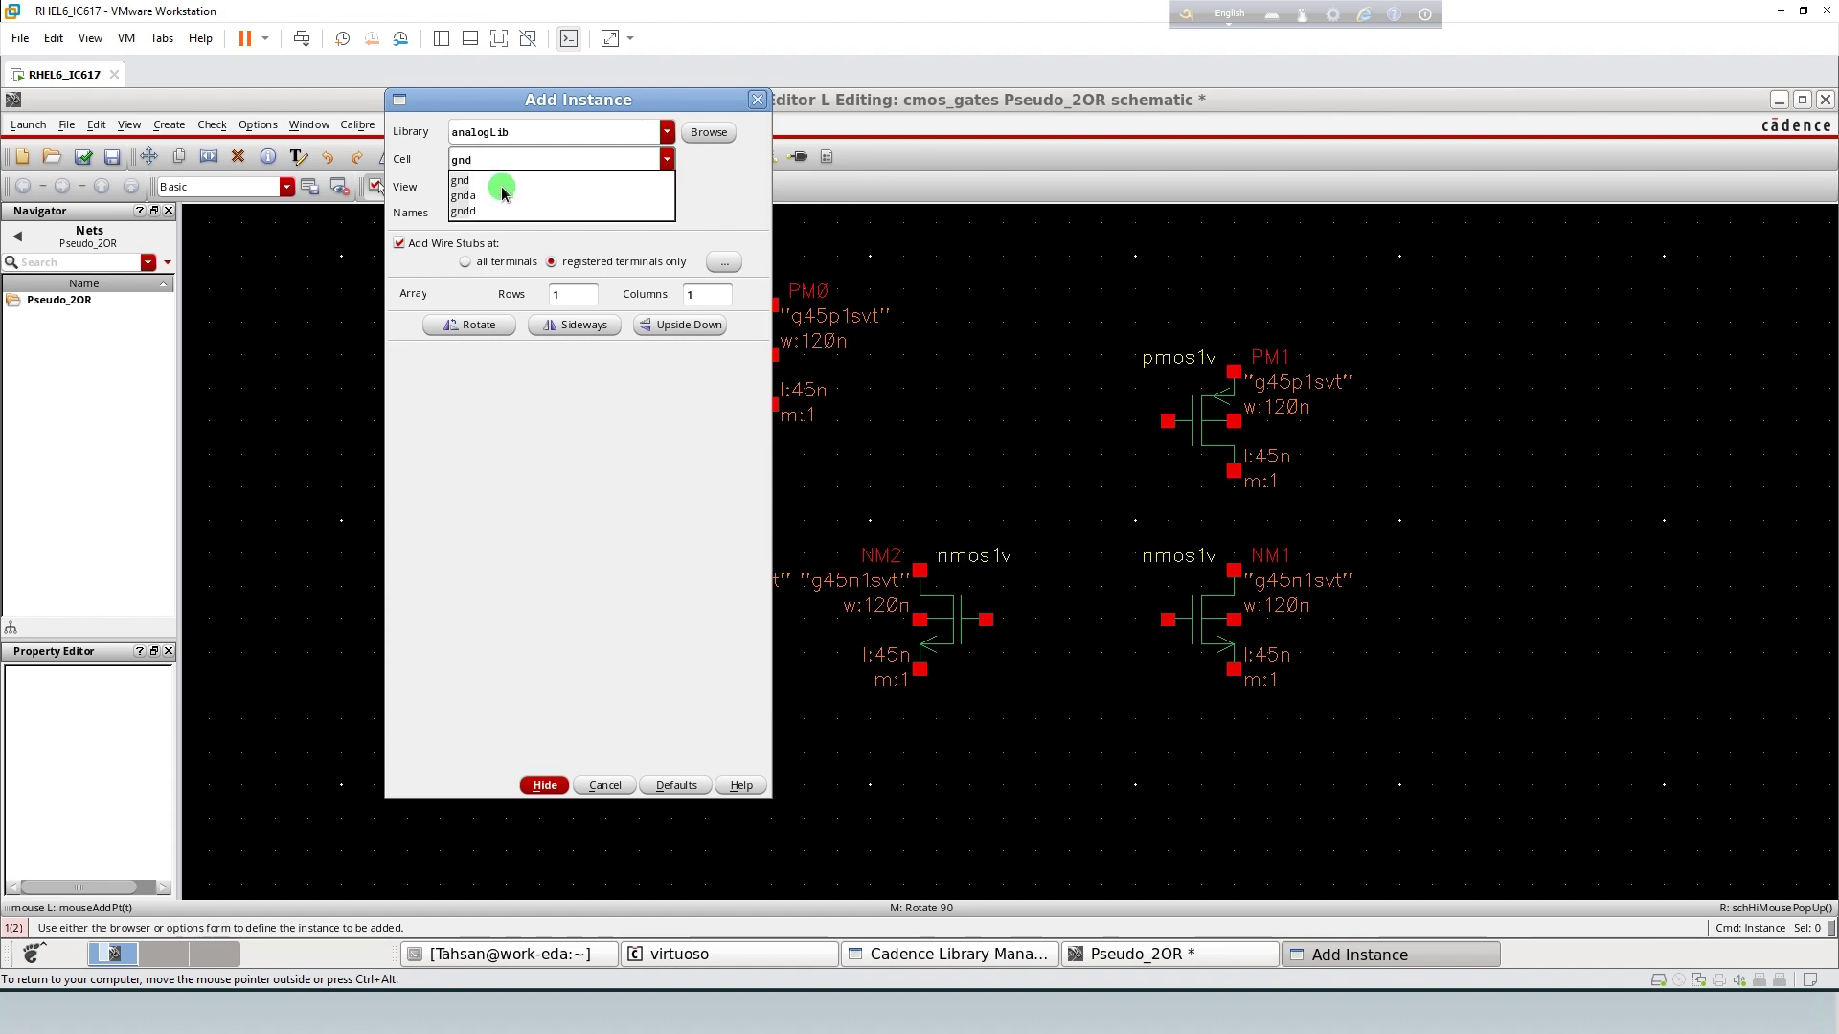
pyautogui.click(498, 185)
pyautogui.press('Return')
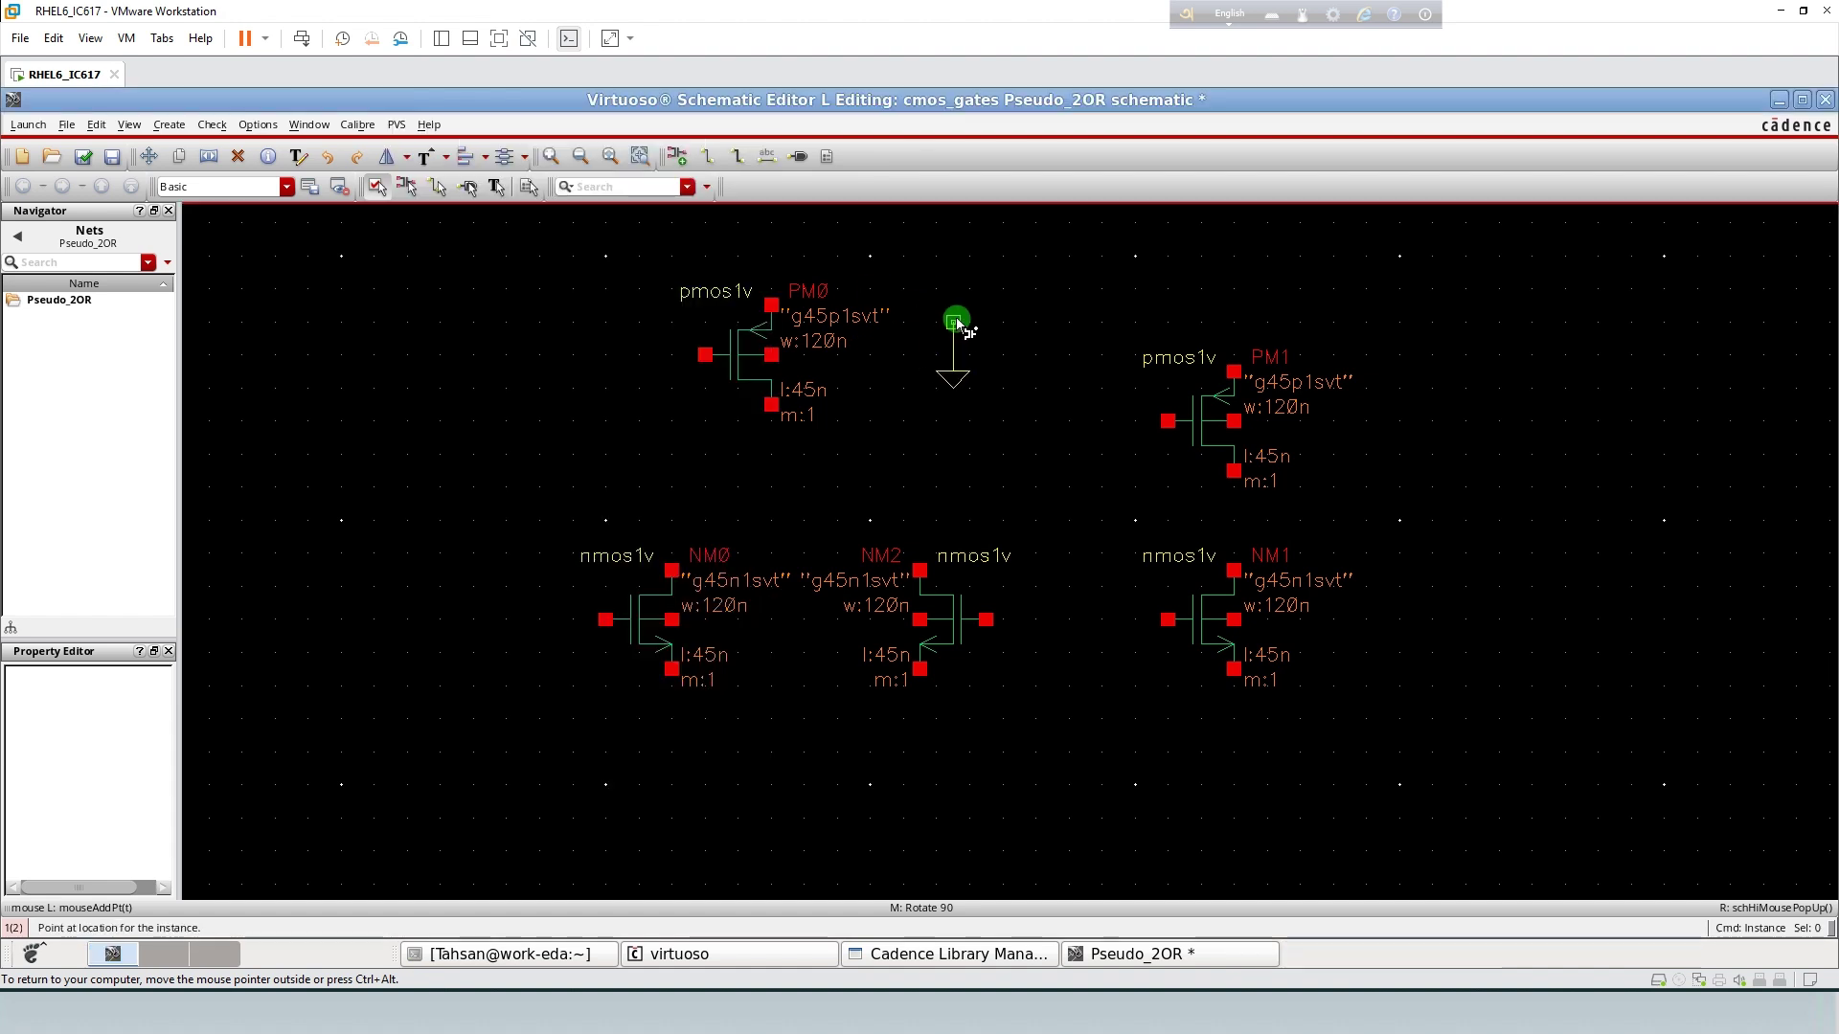
pyautogui.click(606, 373)
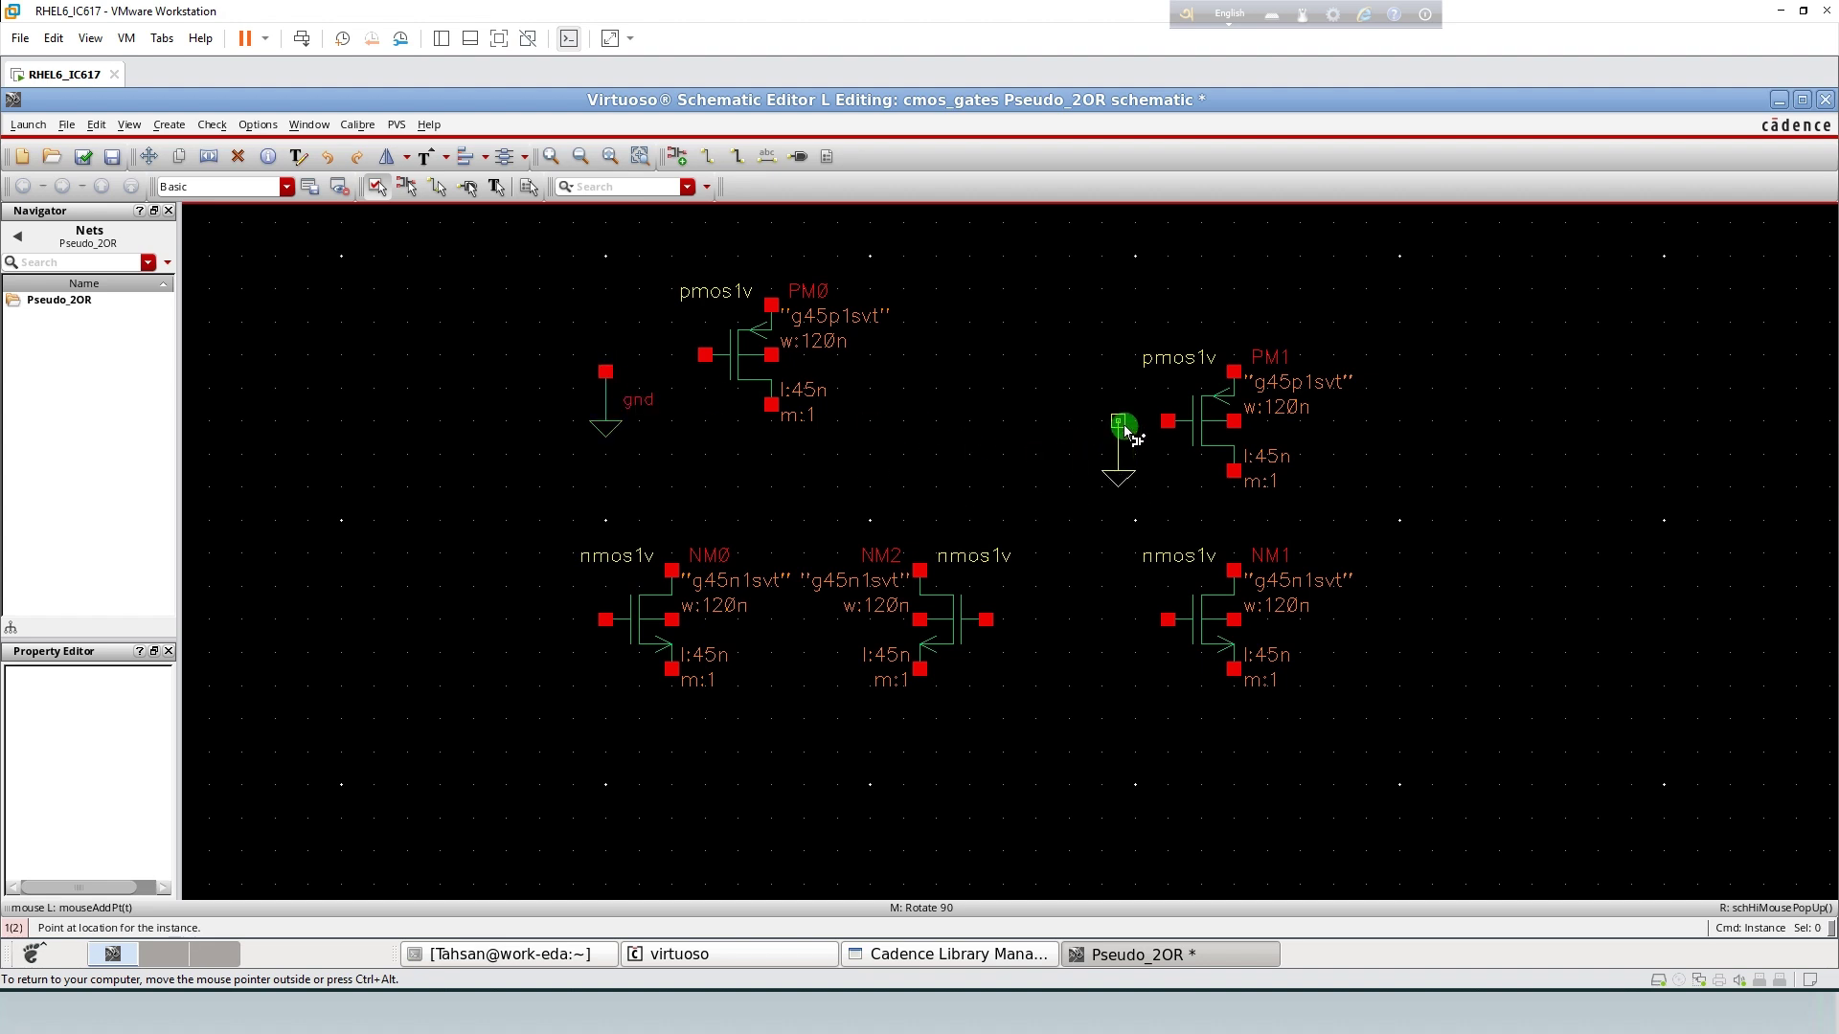
pyautogui.click(1119, 423)
pyautogui.press('Escape')
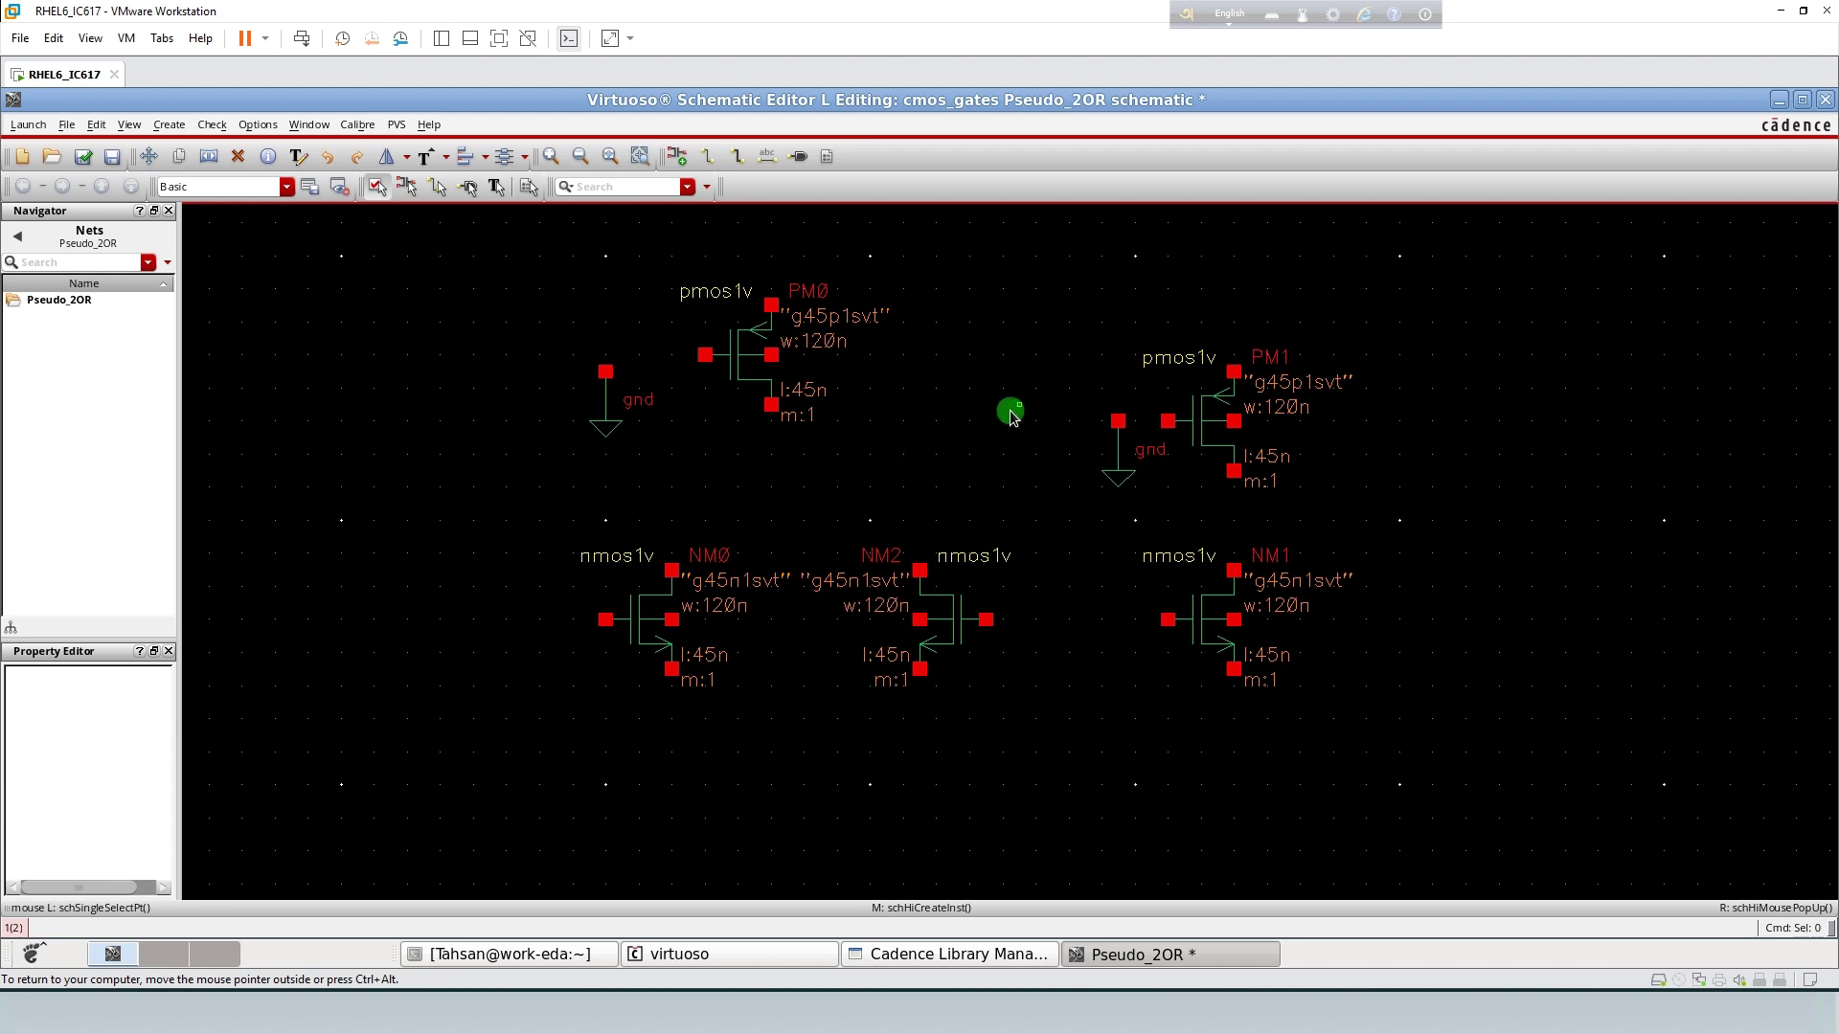
# - Wire the drains of the two left-hand NMOS transistors together above them and their sources together below them
pyautogui.press('w')
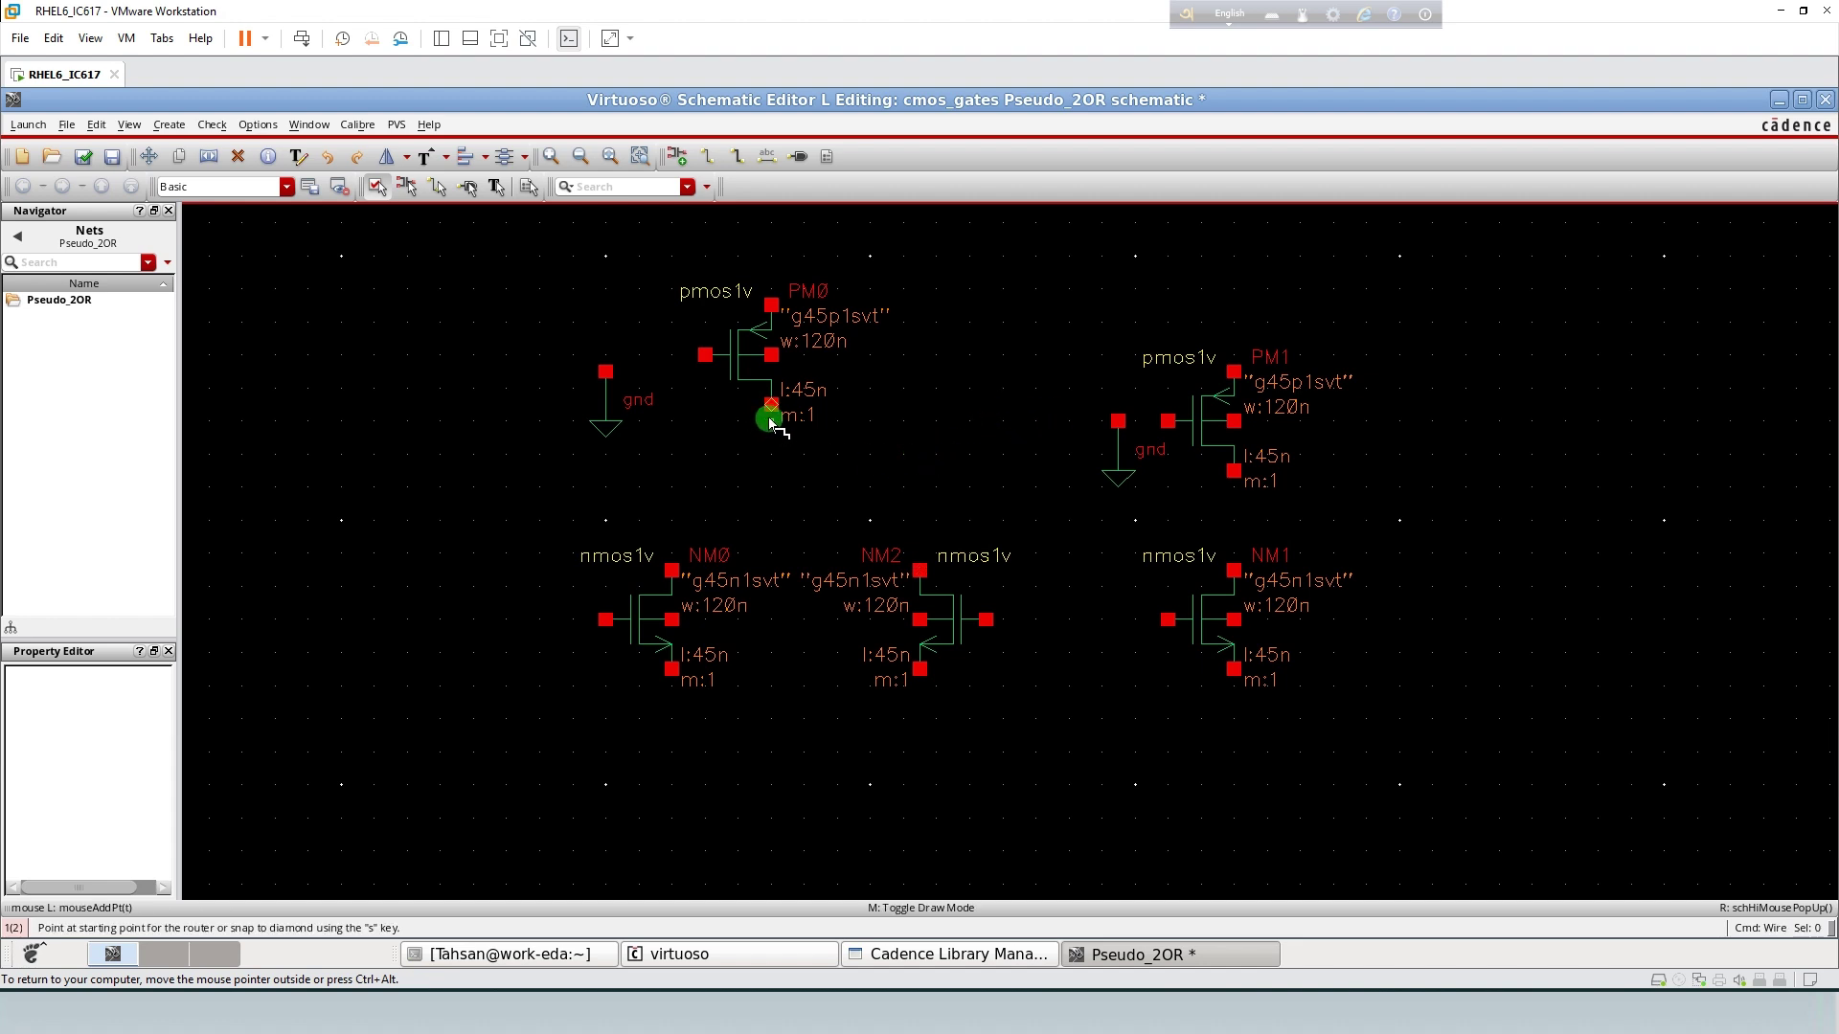
pyautogui.click(672, 571)
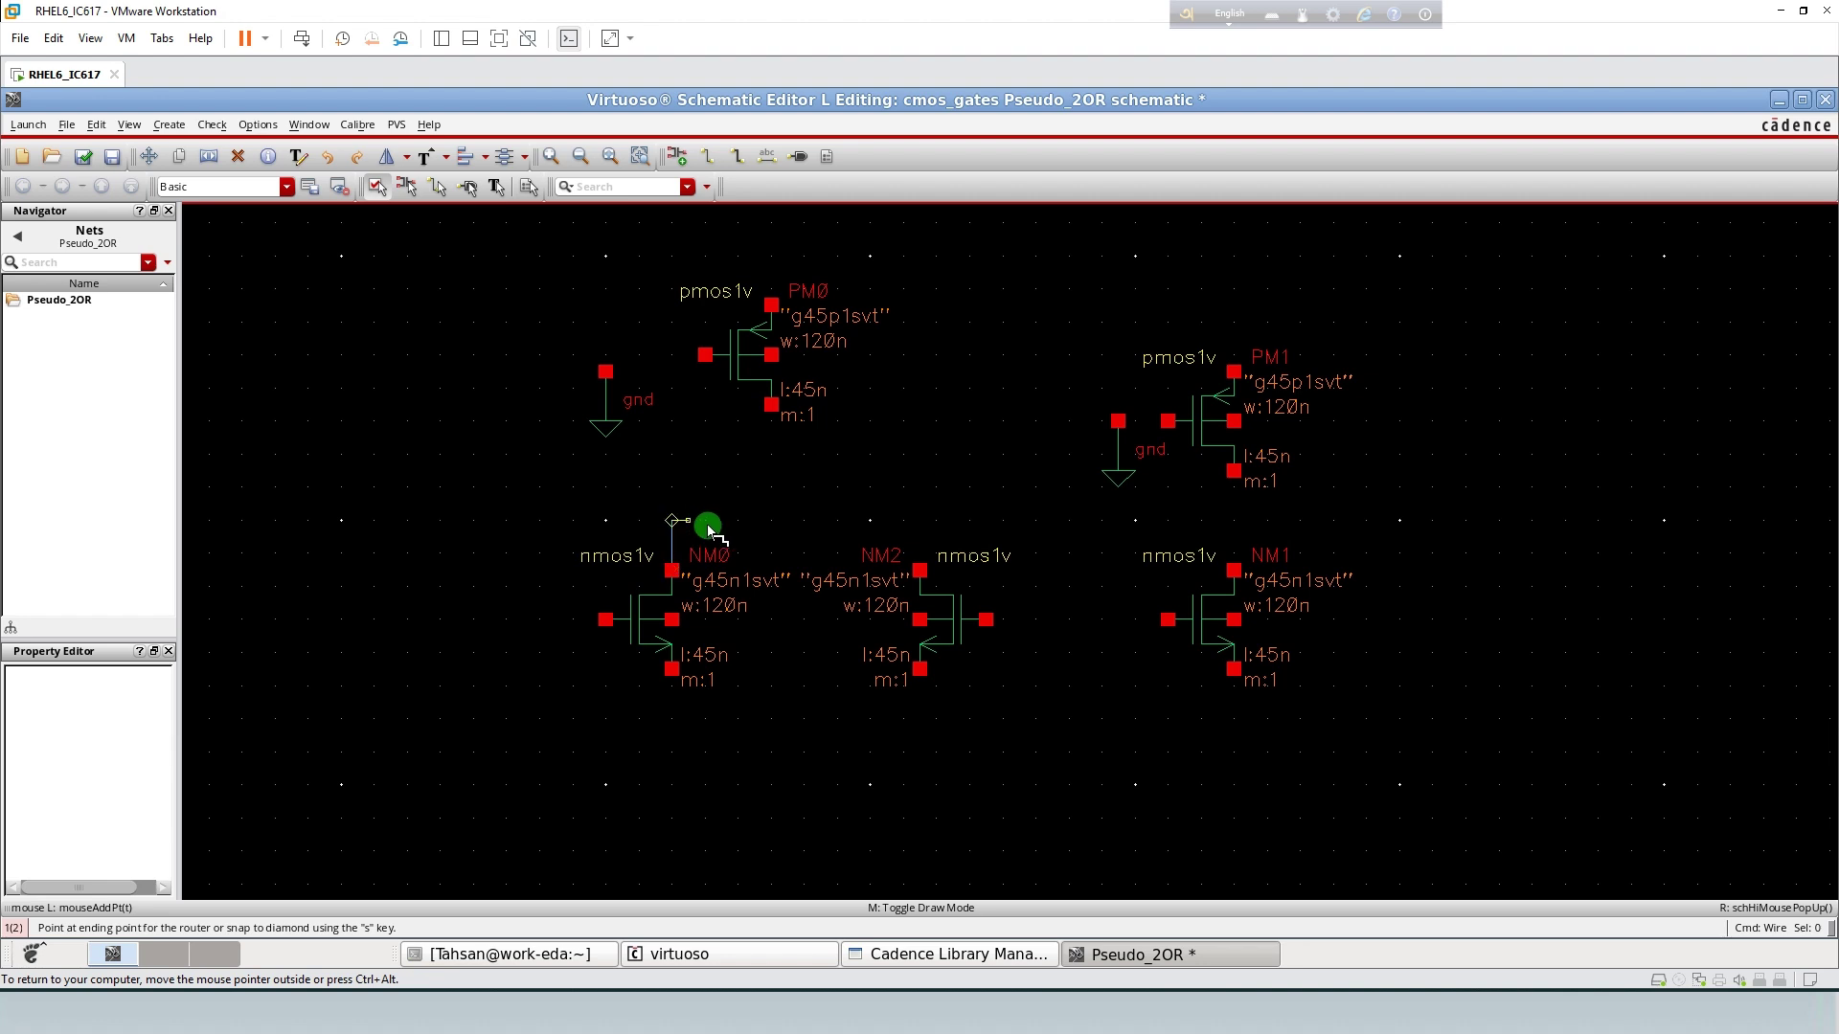
pyautogui.click(920, 571)
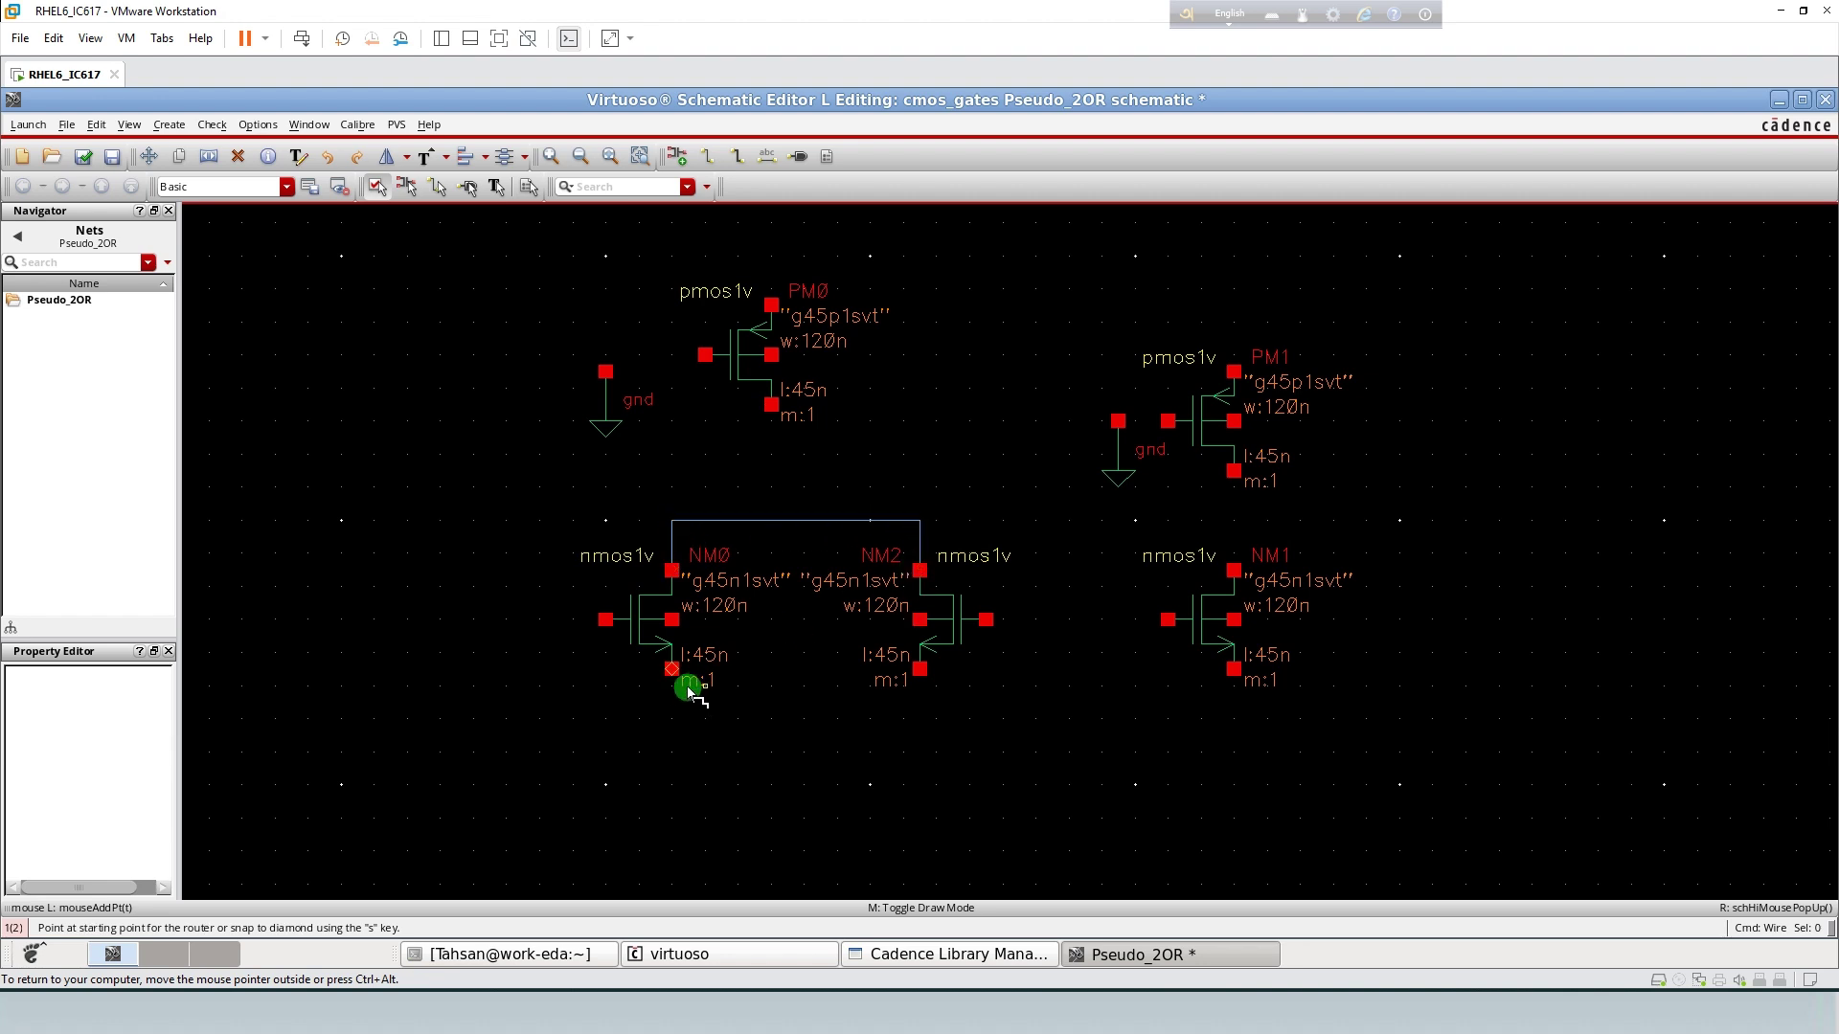
pyautogui.click(671, 669)
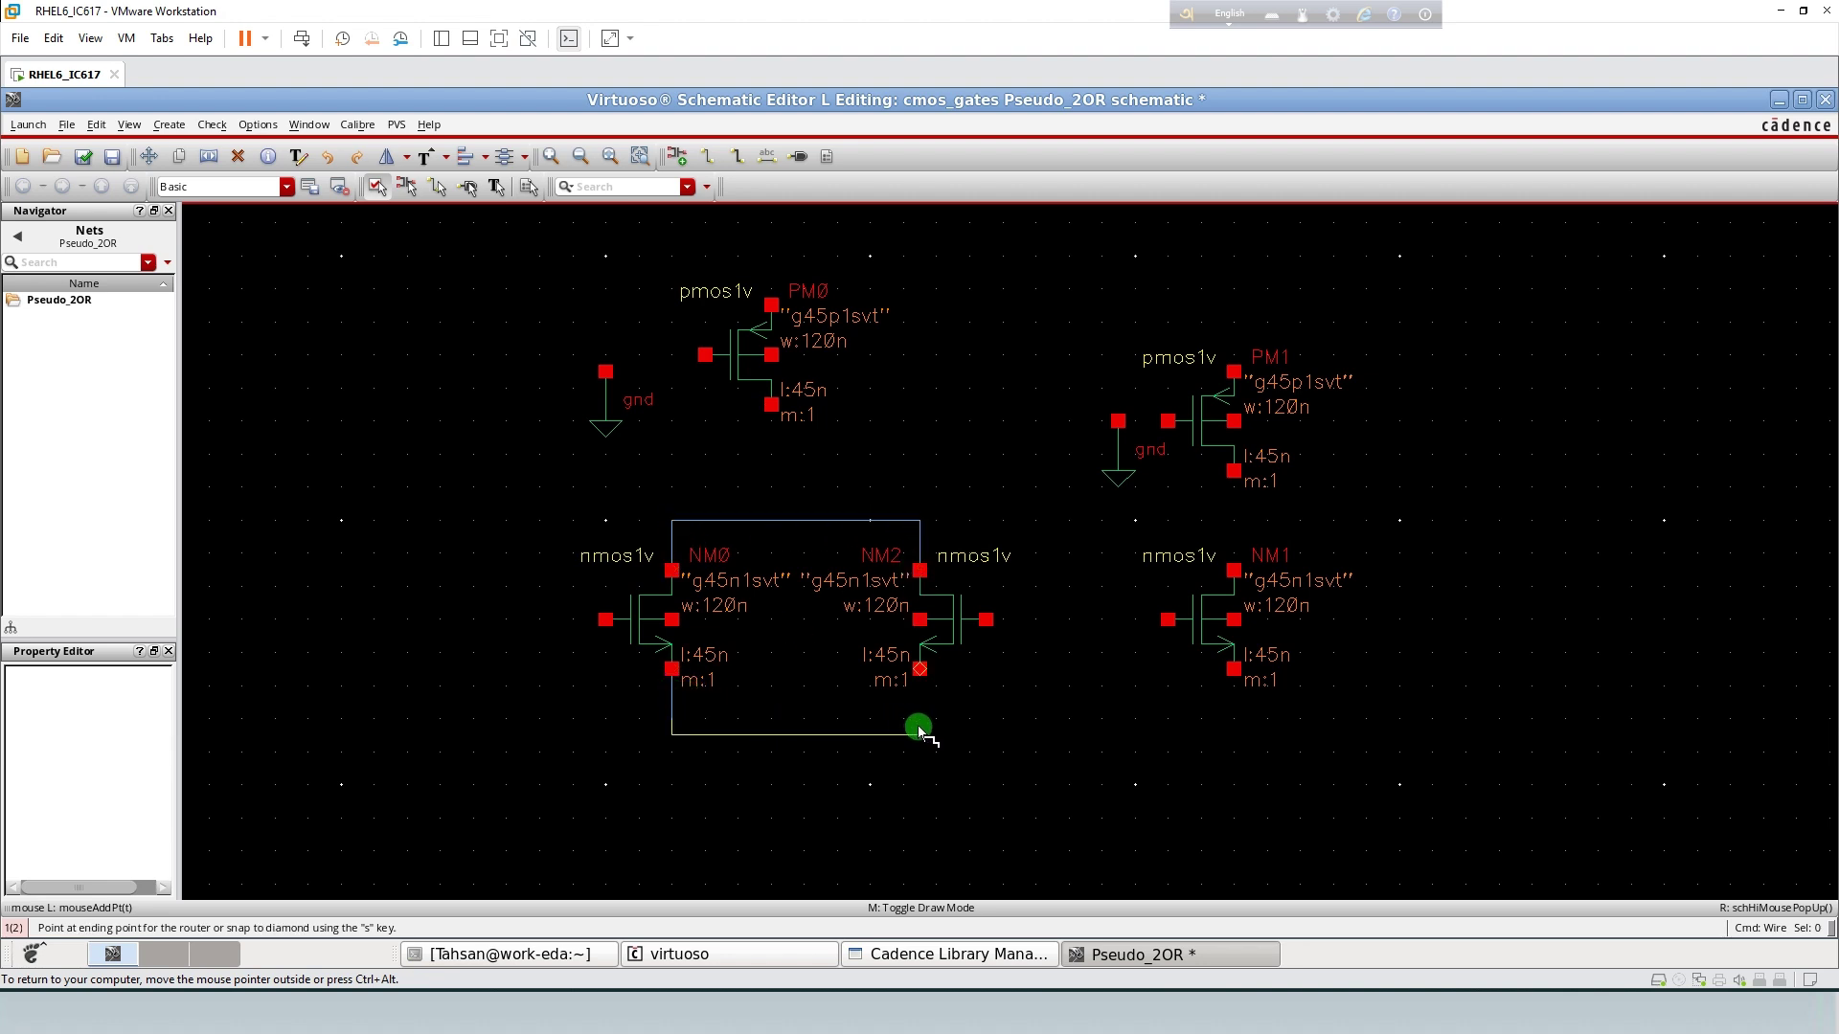
pyautogui.click(919, 669)
# - Wire the left PMOS's drain to the shared NMOS drain wire, and tie its bulk to a stub running up from its source
pyautogui.click(771, 406)
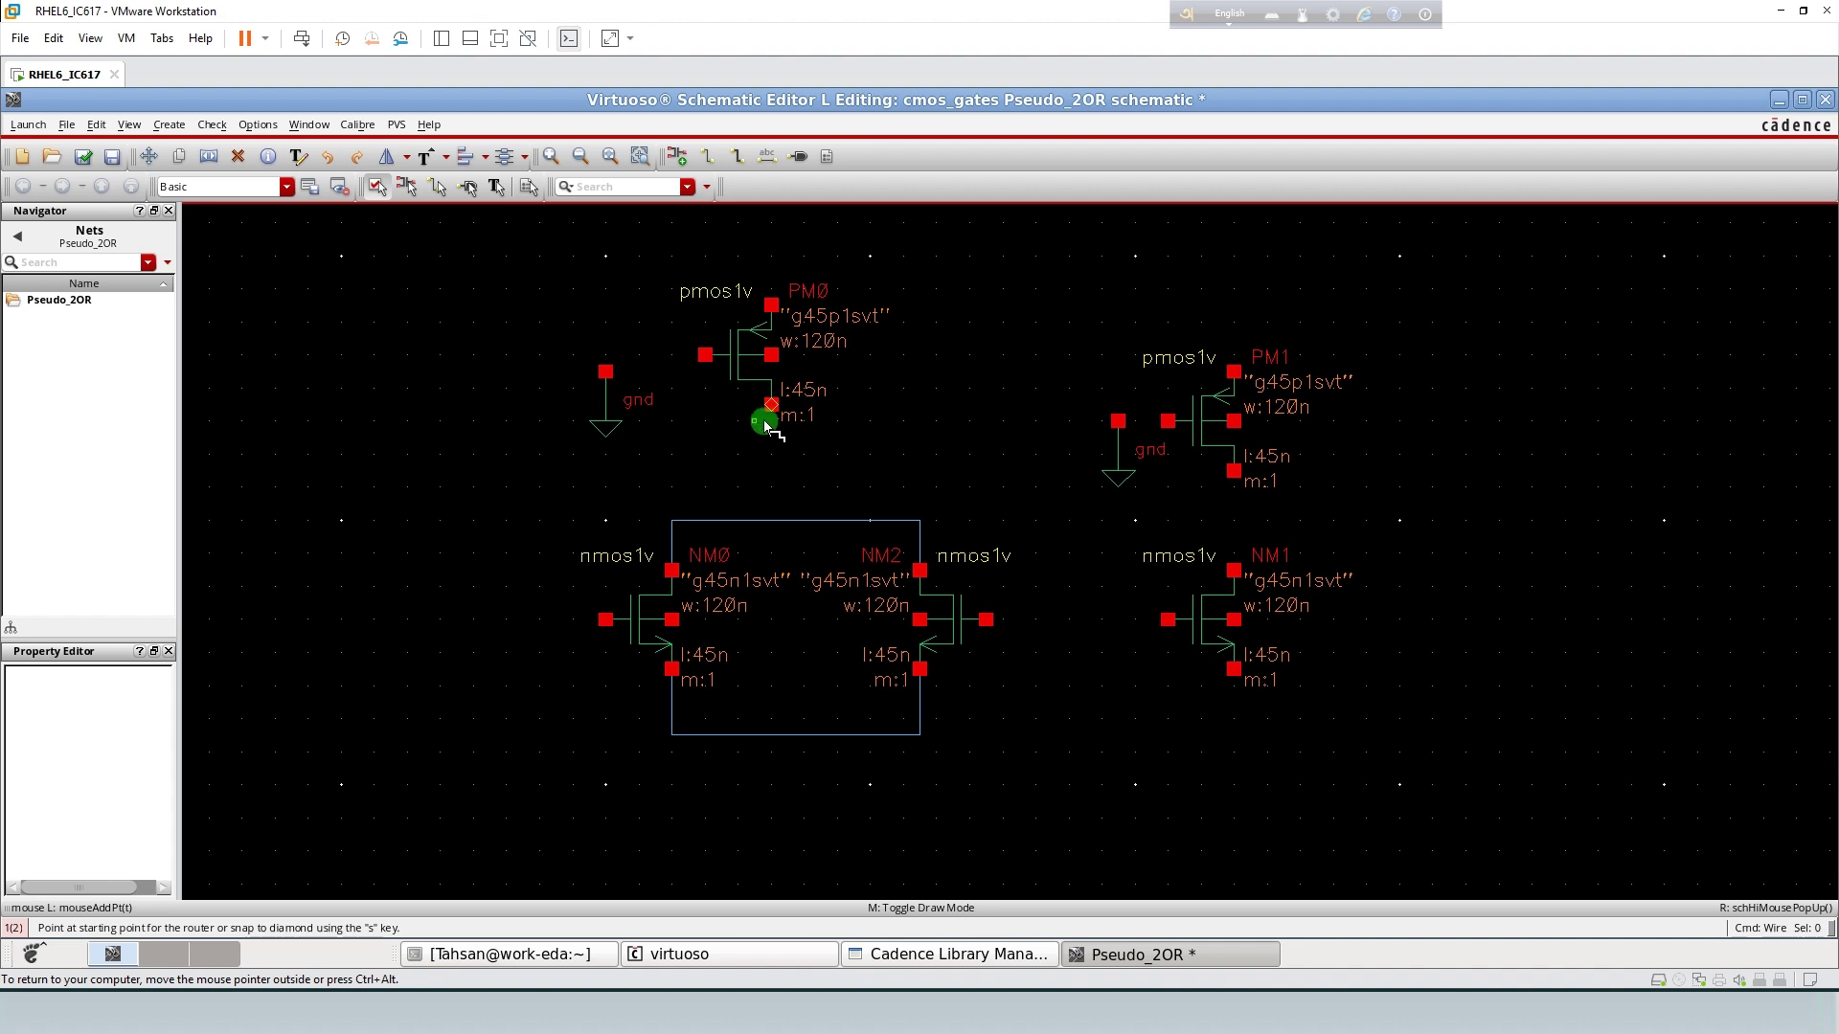
pyautogui.click(784, 520)
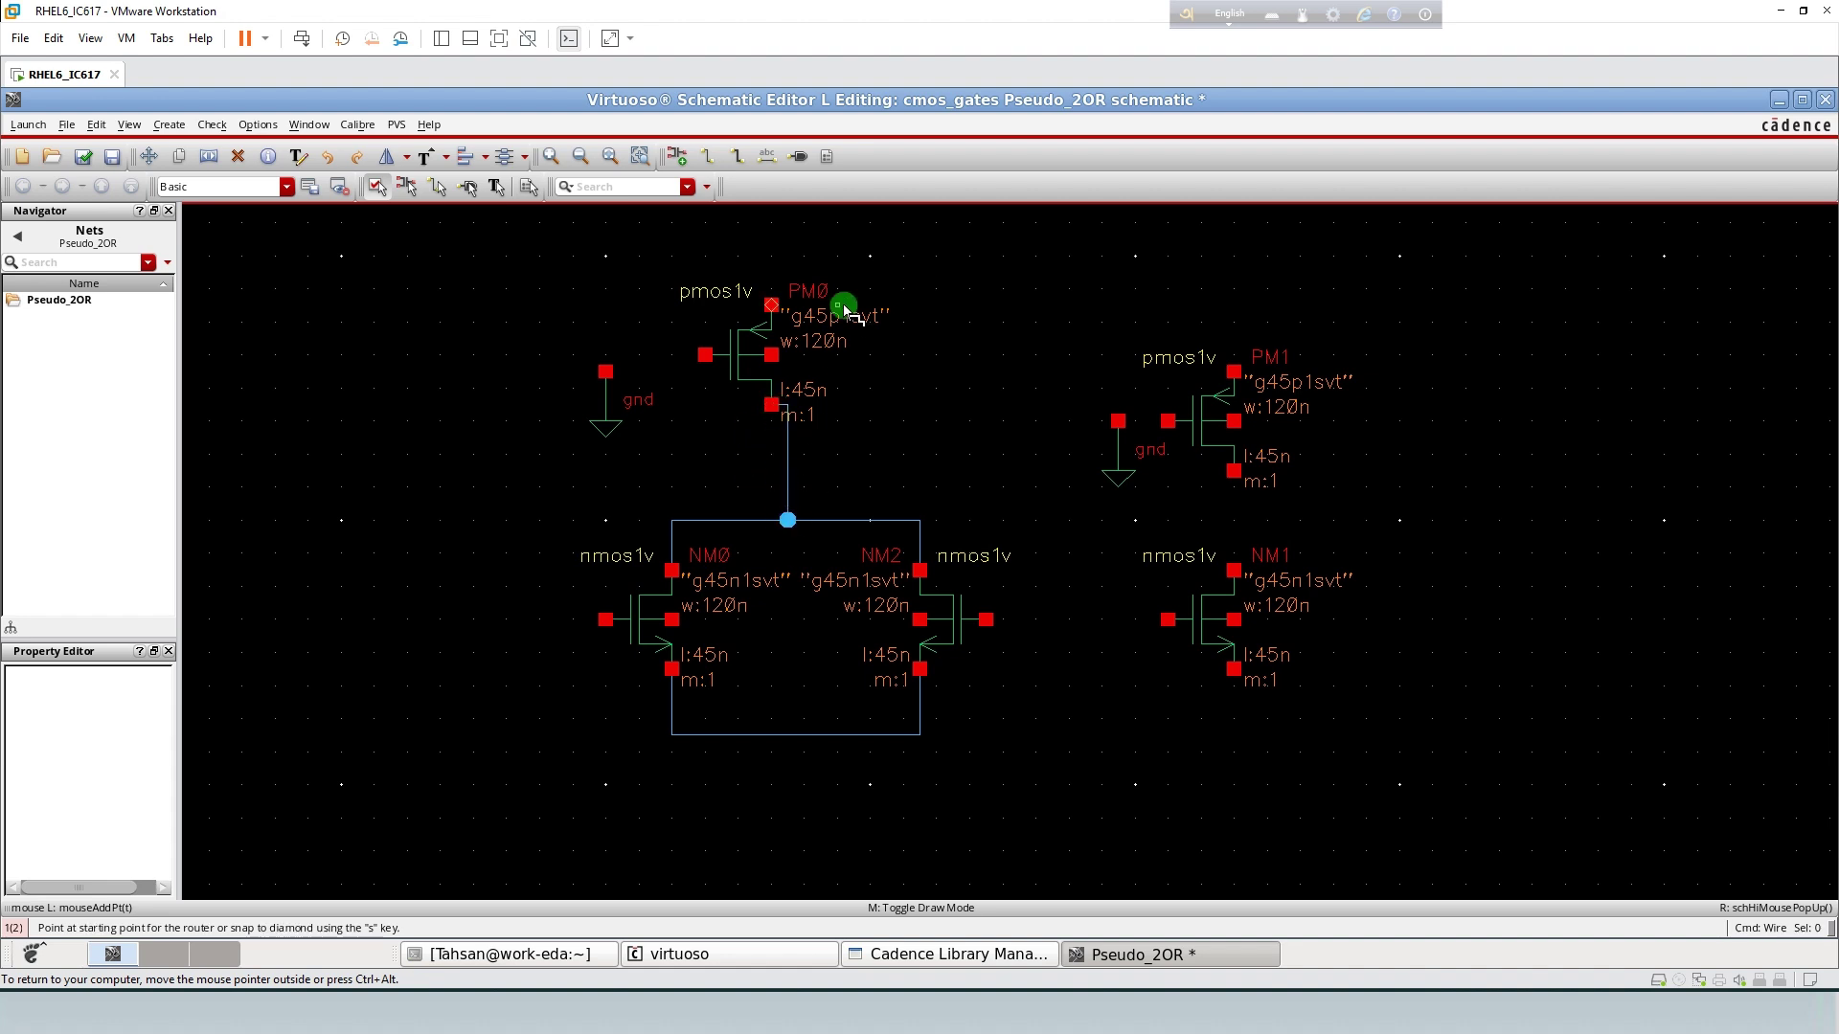
pyautogui.click(773, 261)
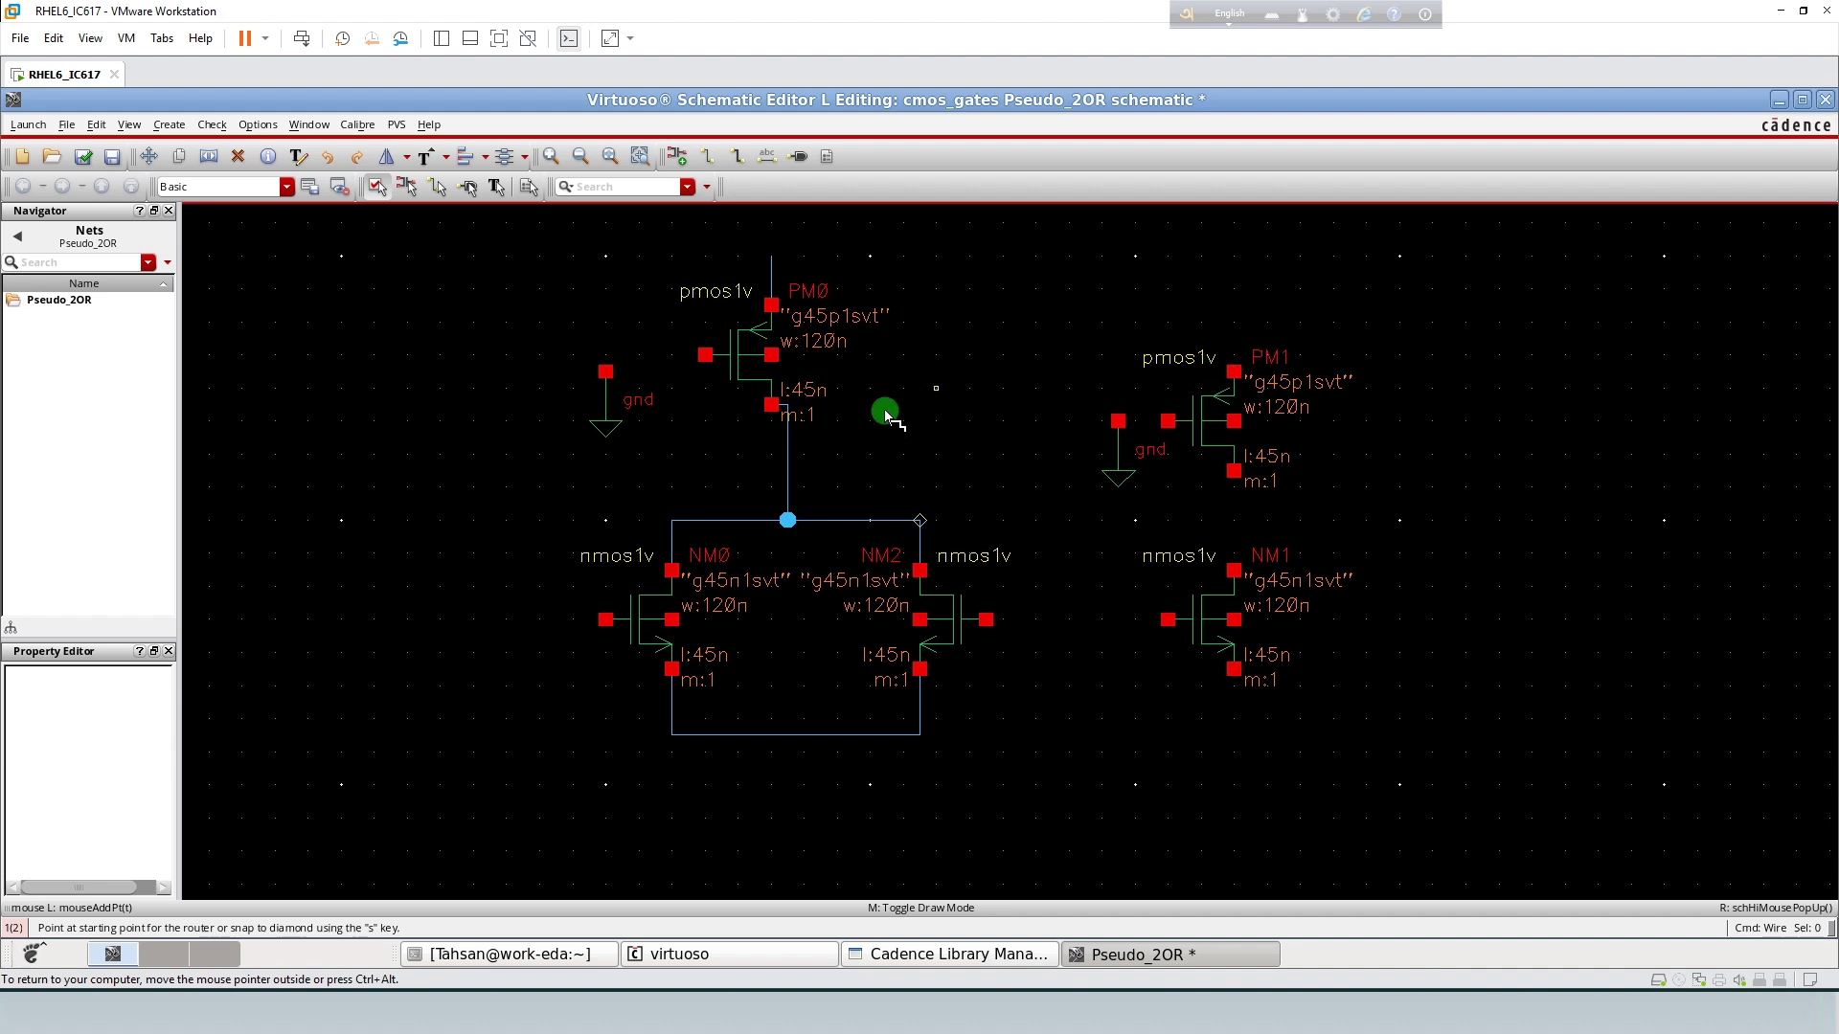
pyautogui.click(772, 356)
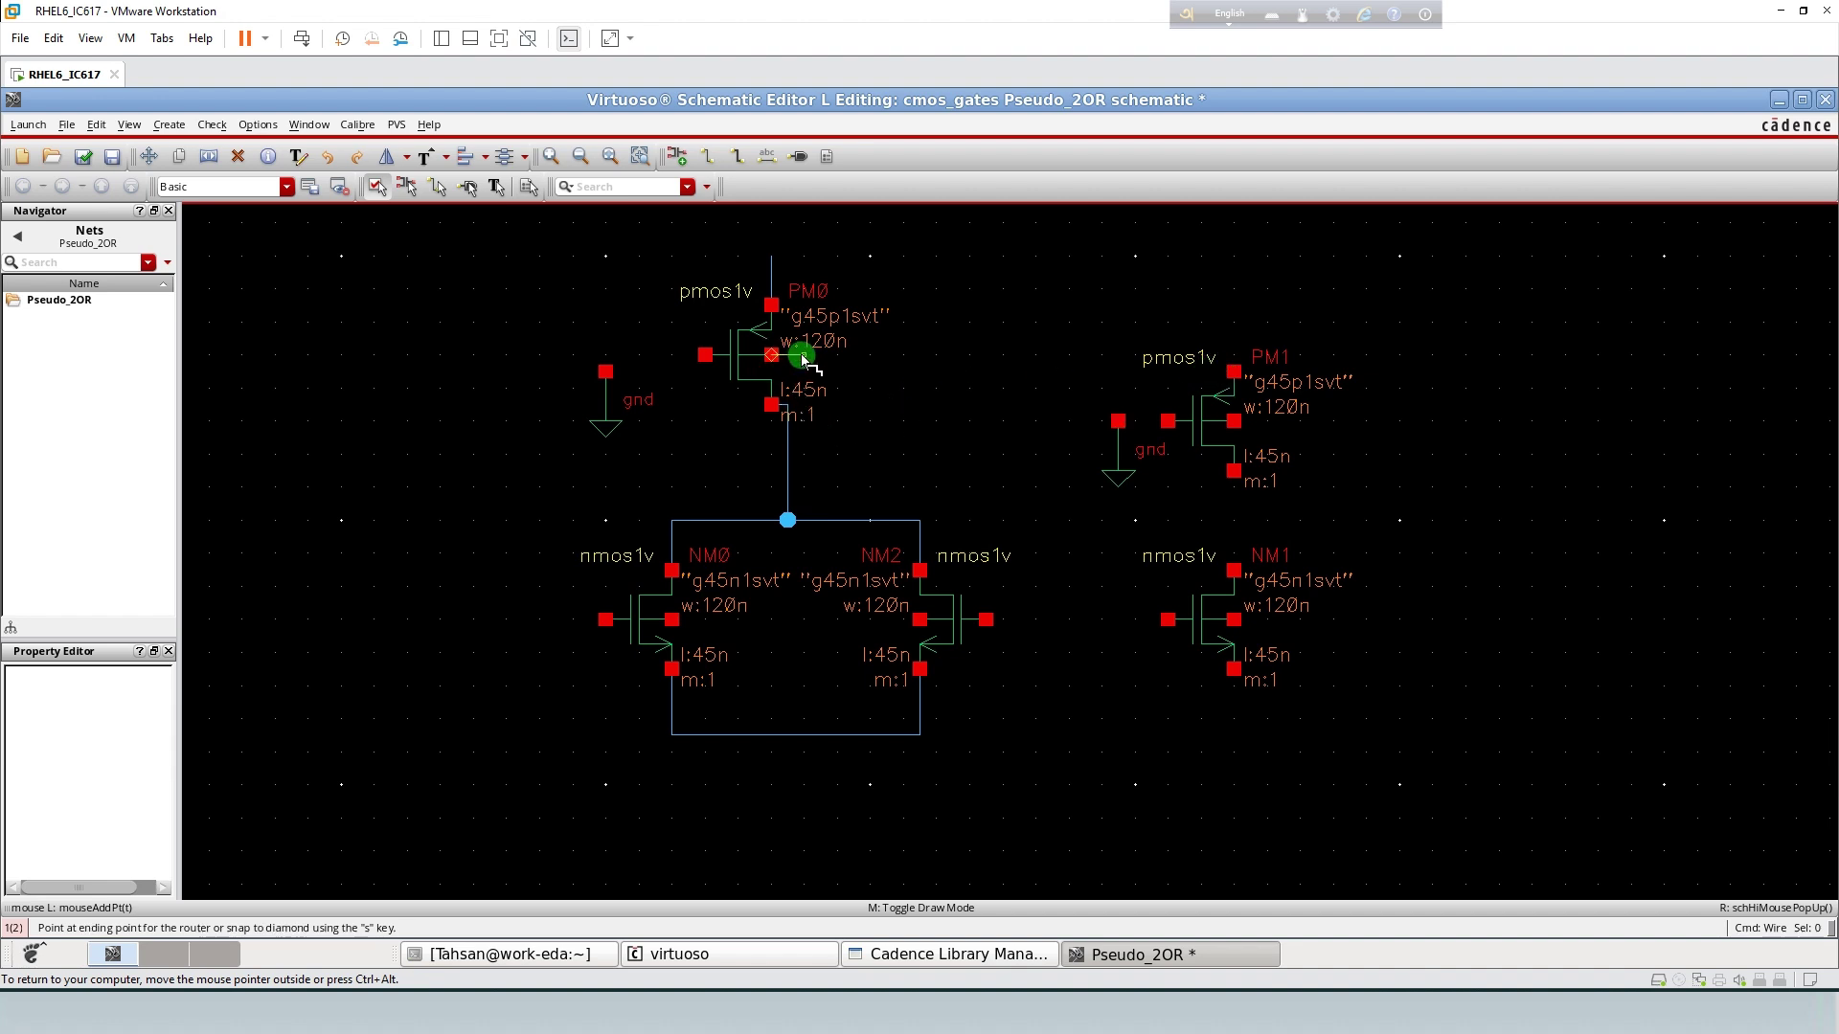
pyautogui.click(774, 292)
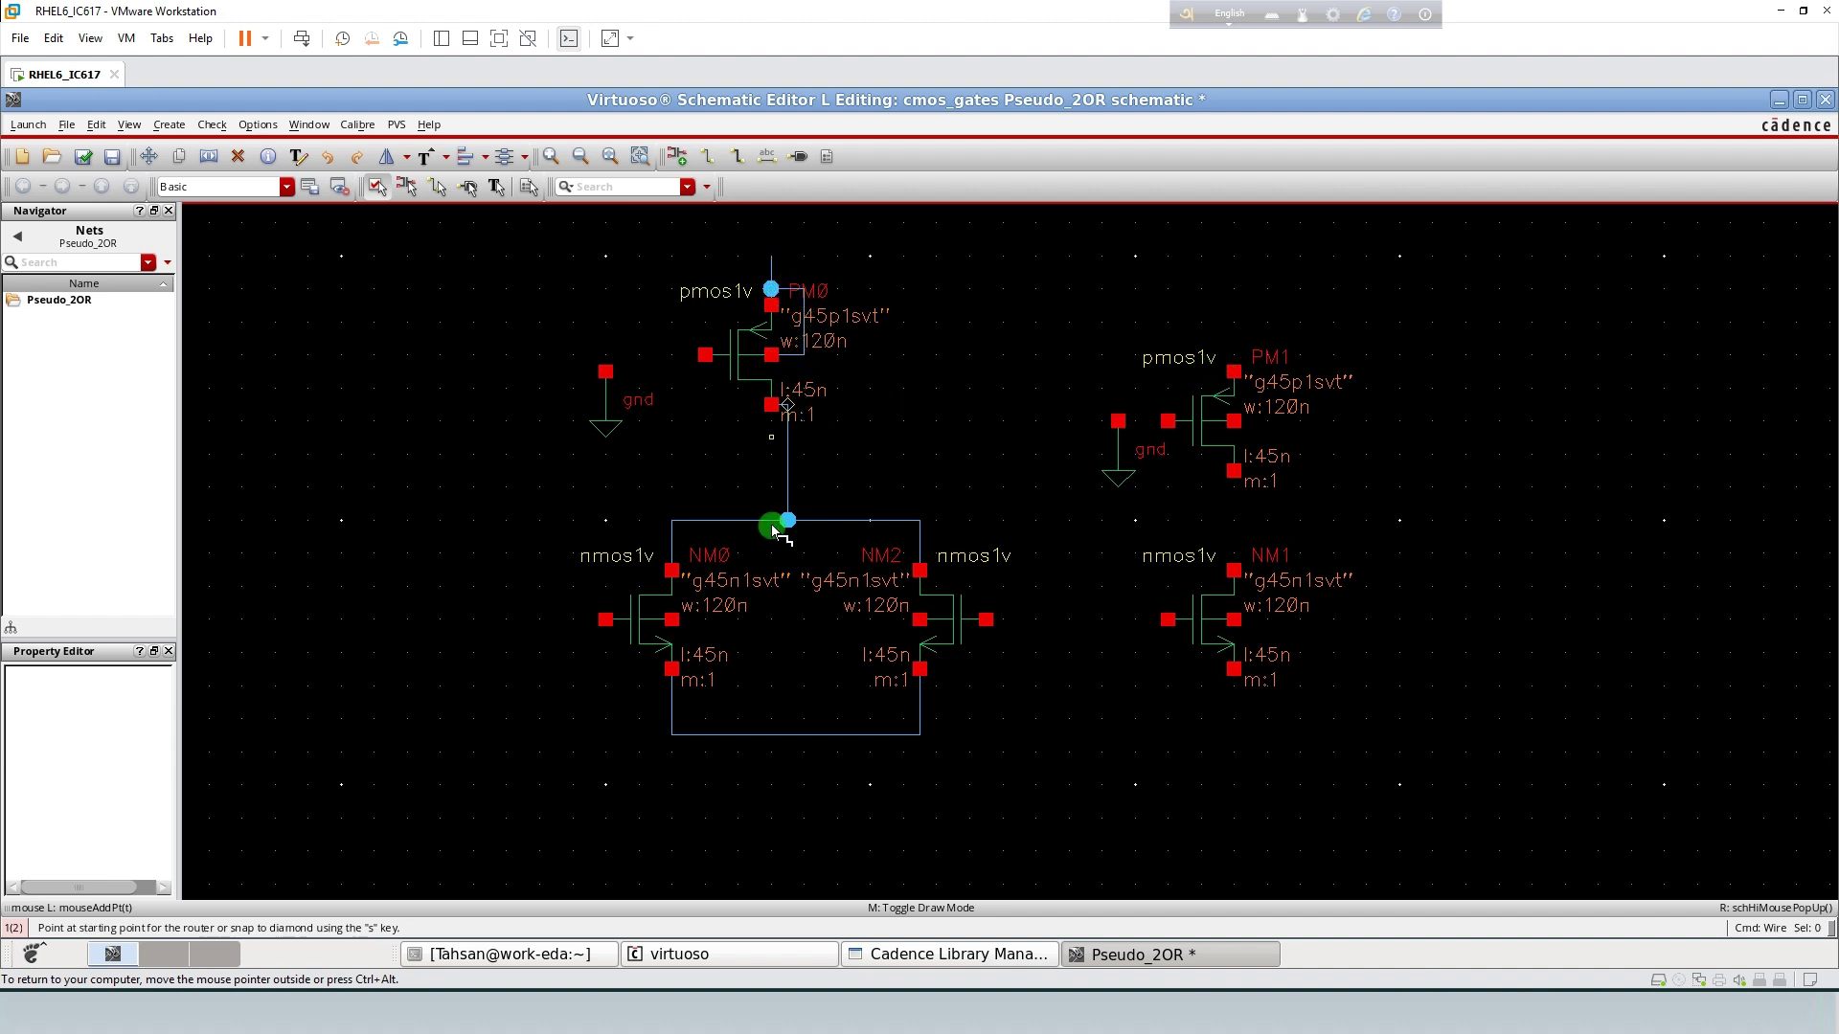
# - Connect the bulk terminal of each of the two parallel NMOS transistors to its own source
pyautogui.click(673, 621)
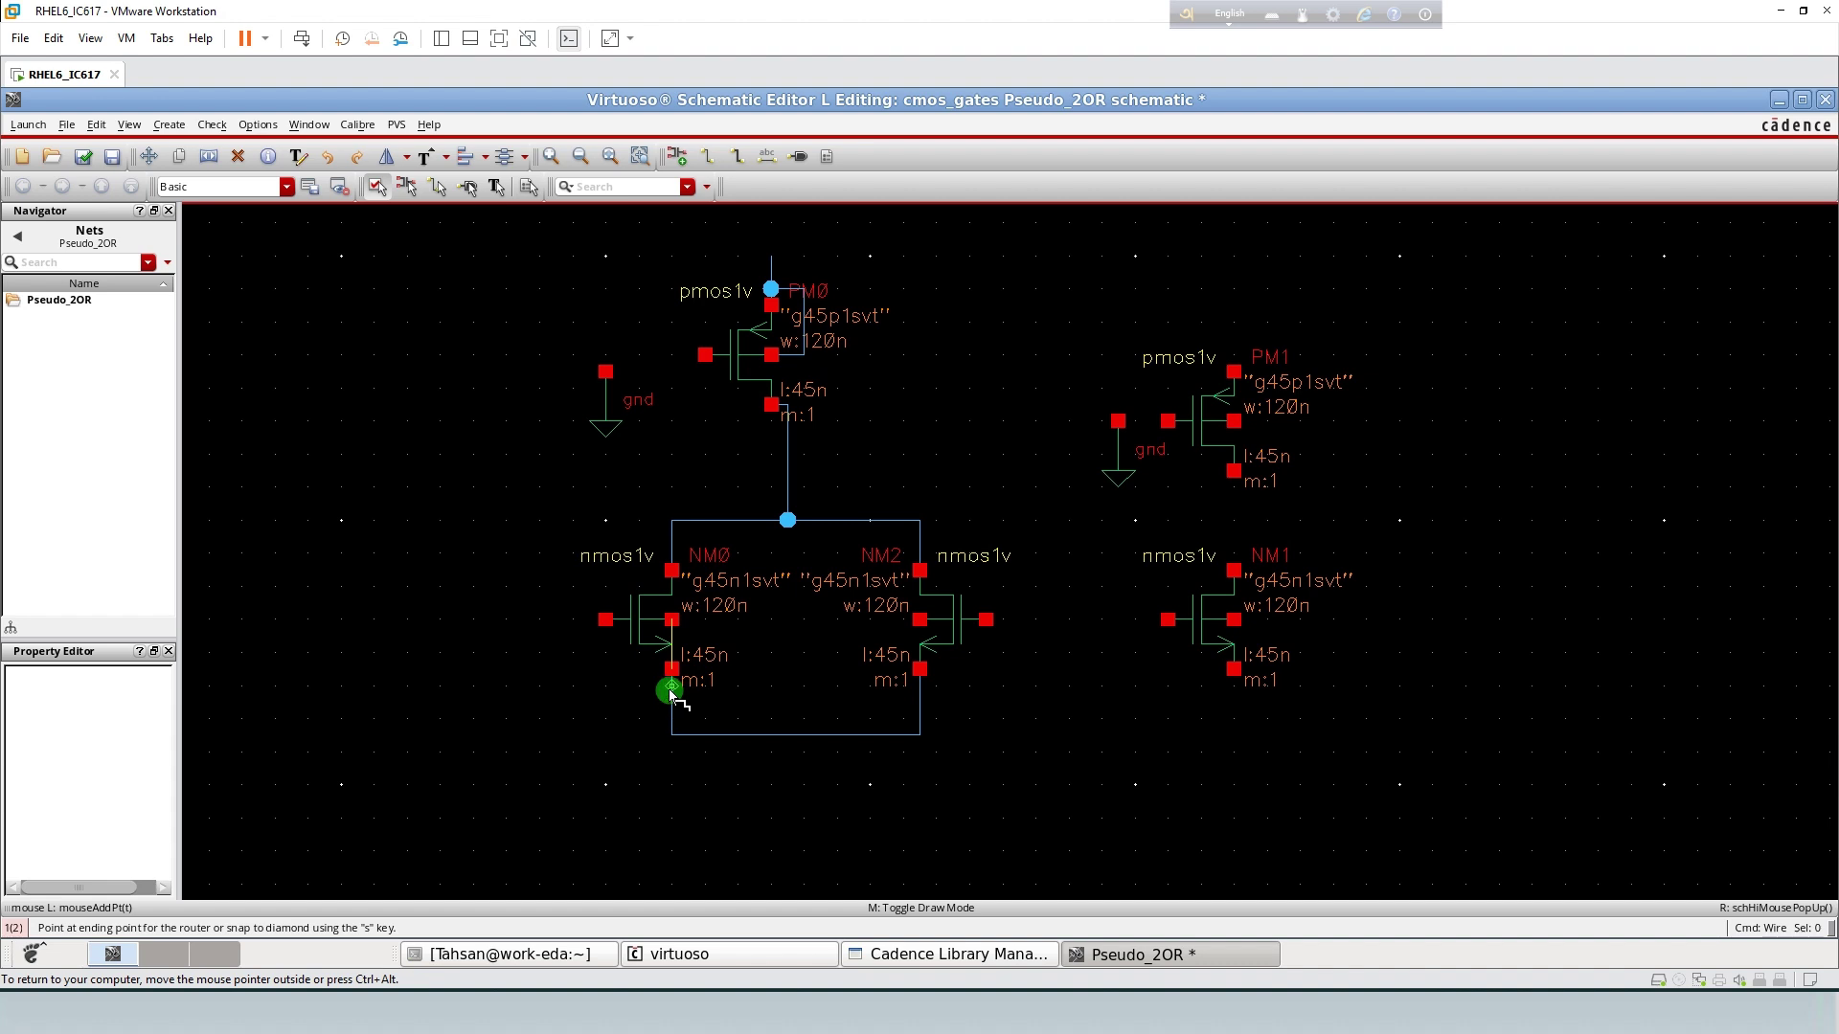
pyautogui.click(672, 668)
pyautogui.click(919, 620)
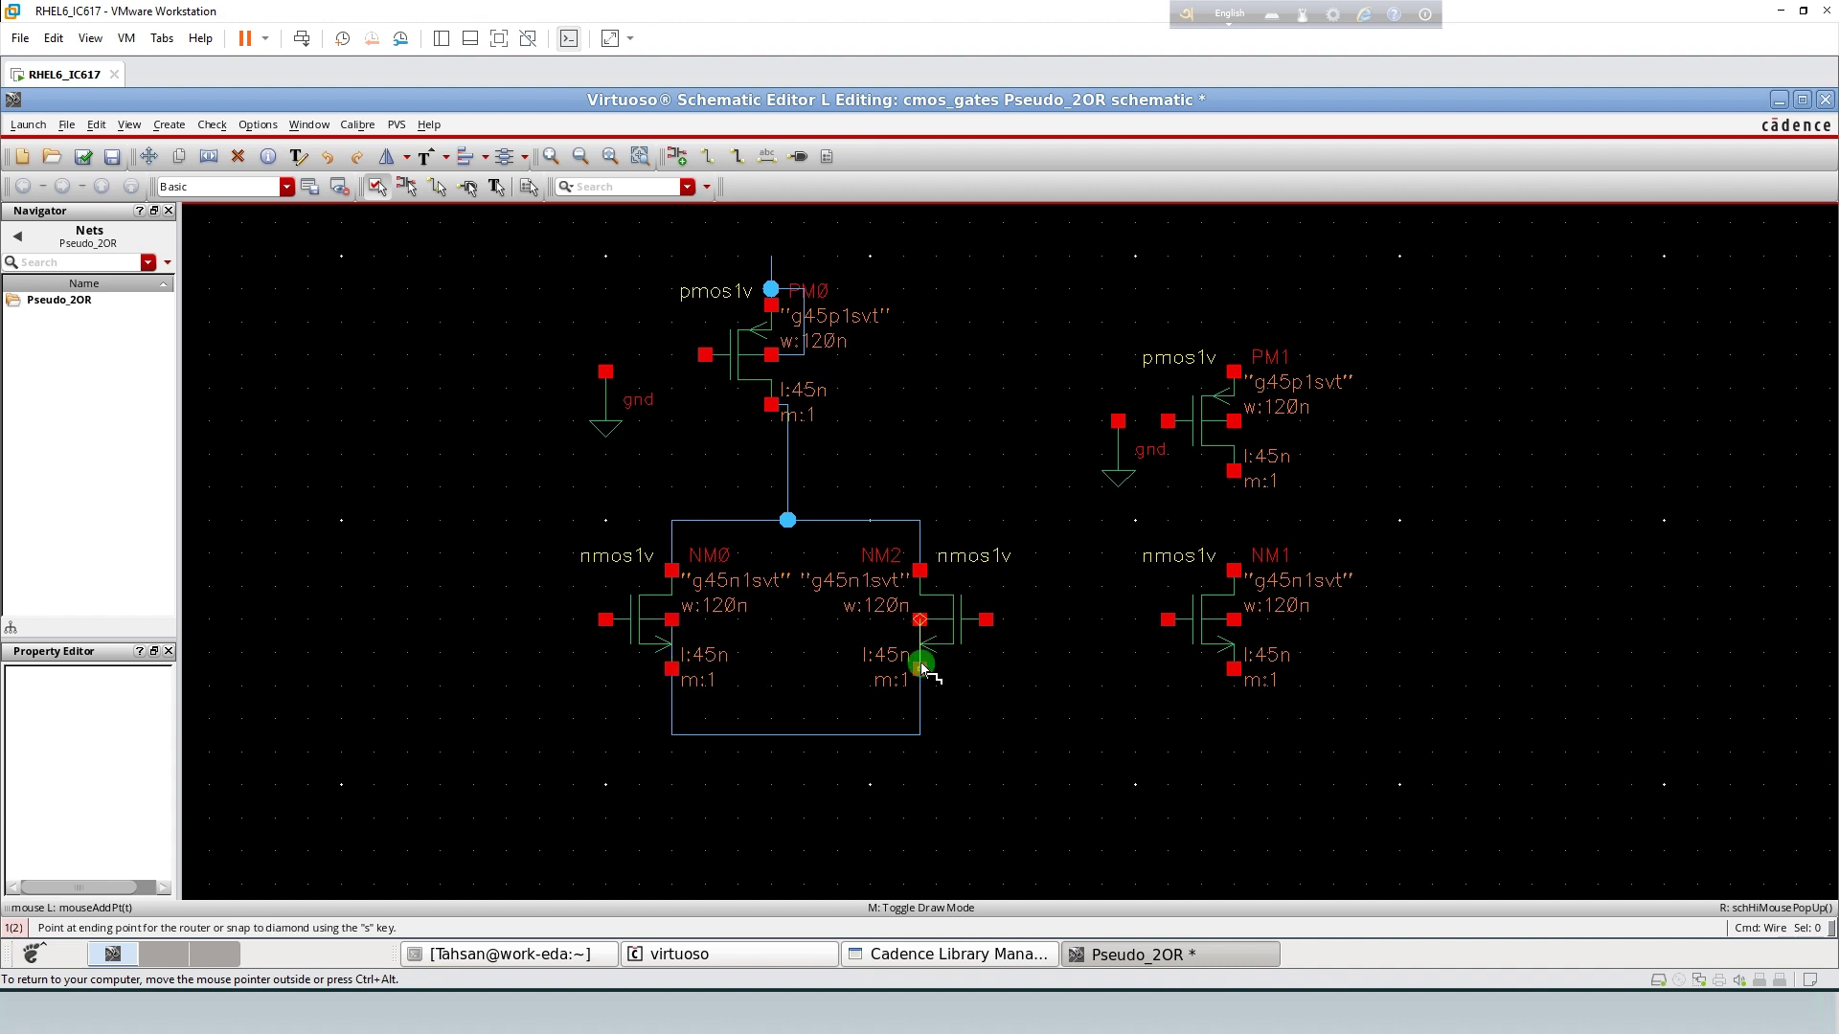
pyautogui.click(920, 667)
# - Draw open wire stubs outward from the gates of the parallel NMOS pair and downward from their shared source wire
pyautogui.click(605, 621)
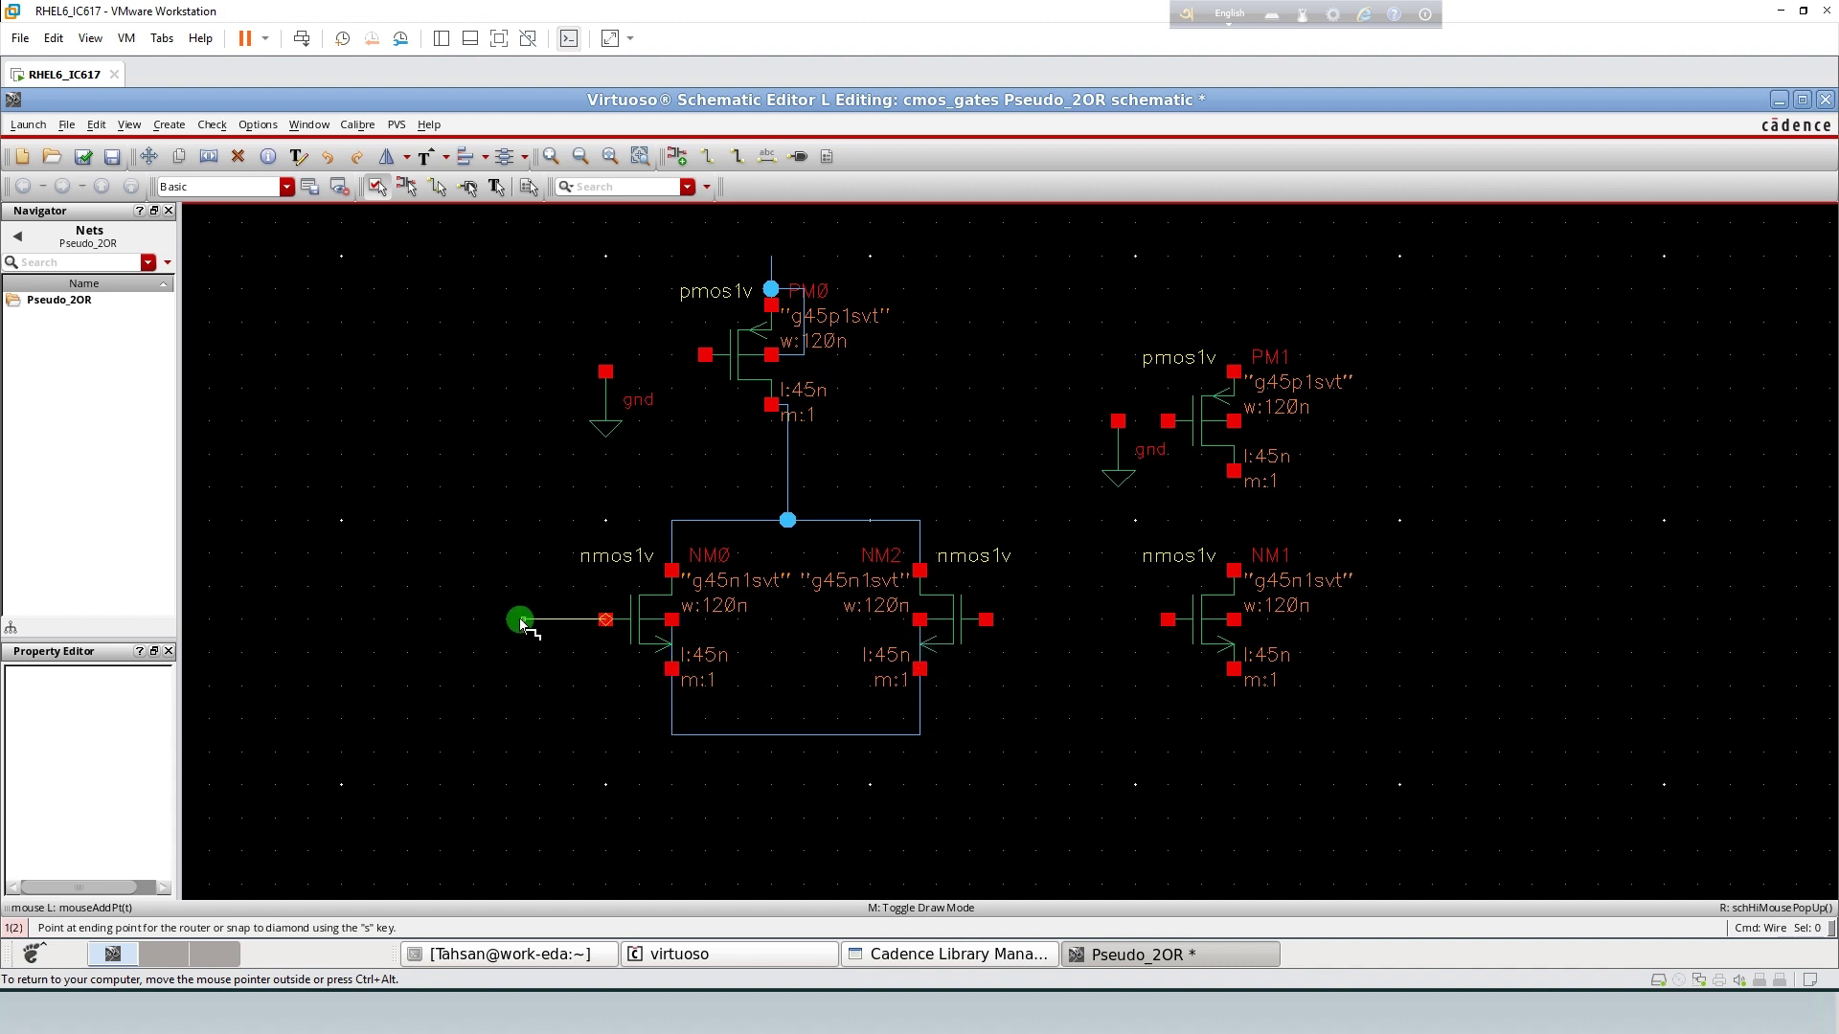
pyautogui.click(539, 620)
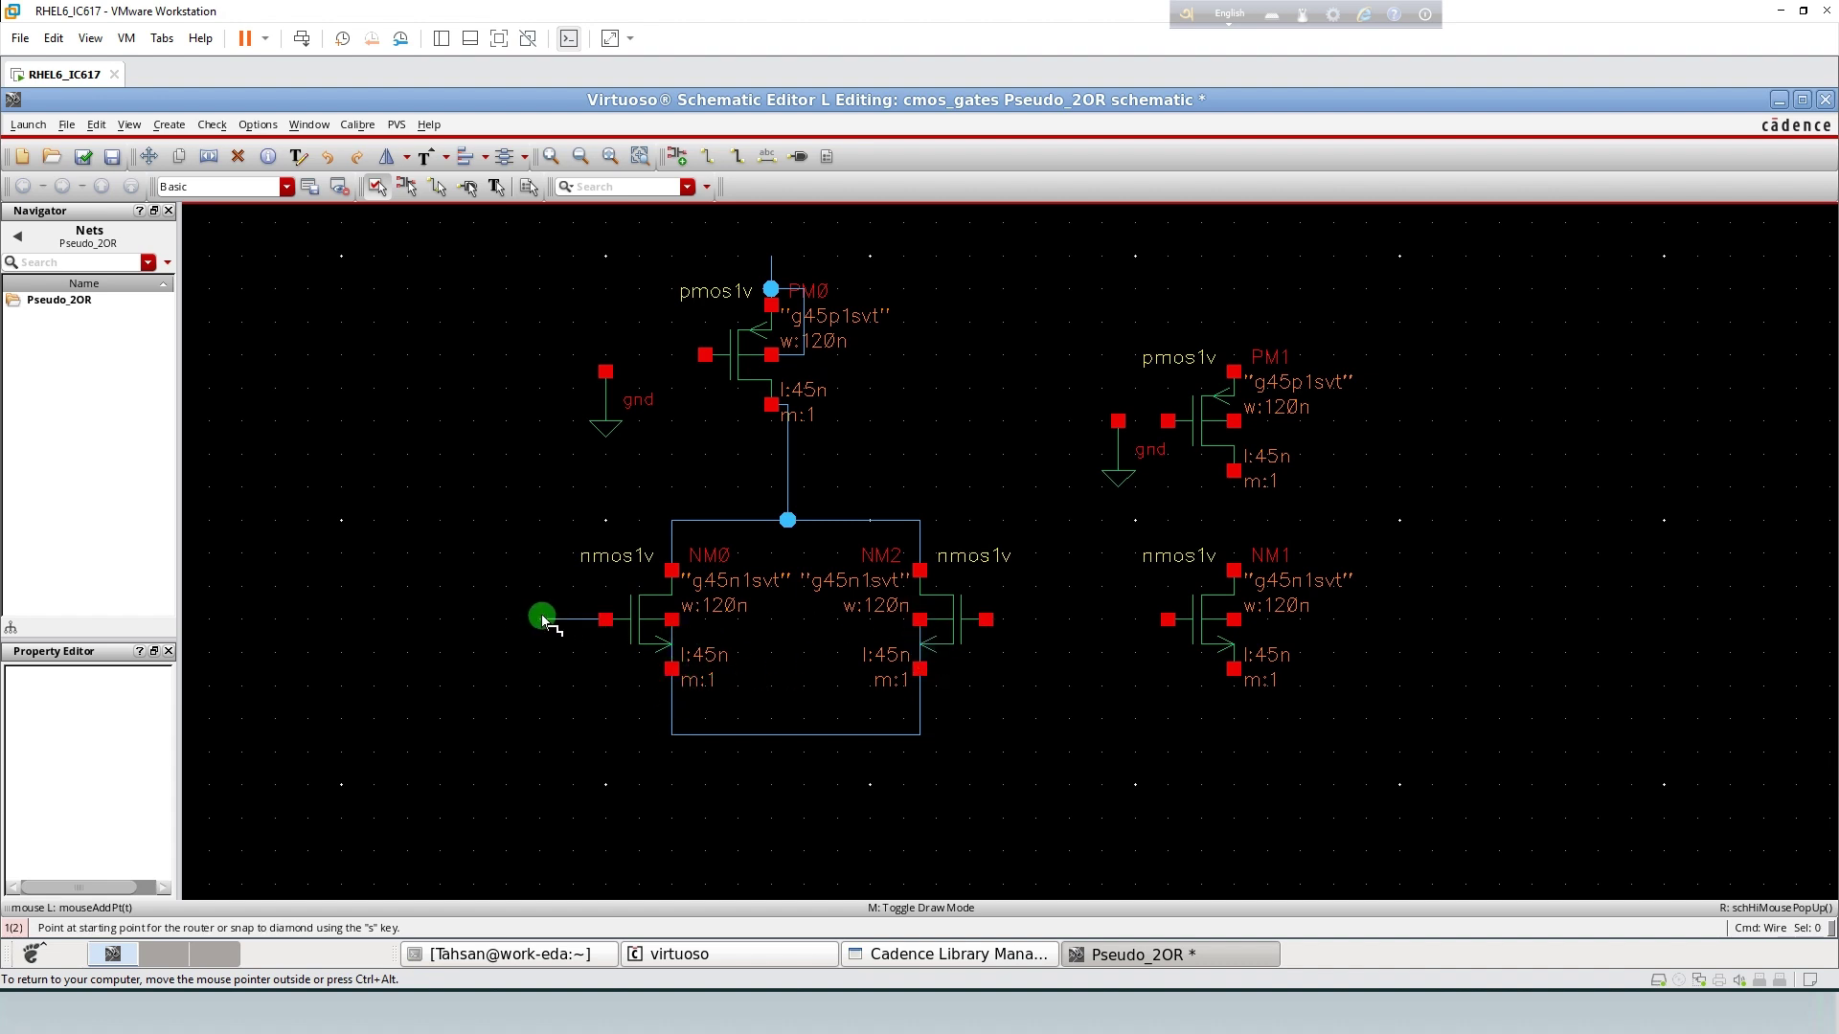
pyautogui.click(986, 620)
pyautogui.click(1035, 619)
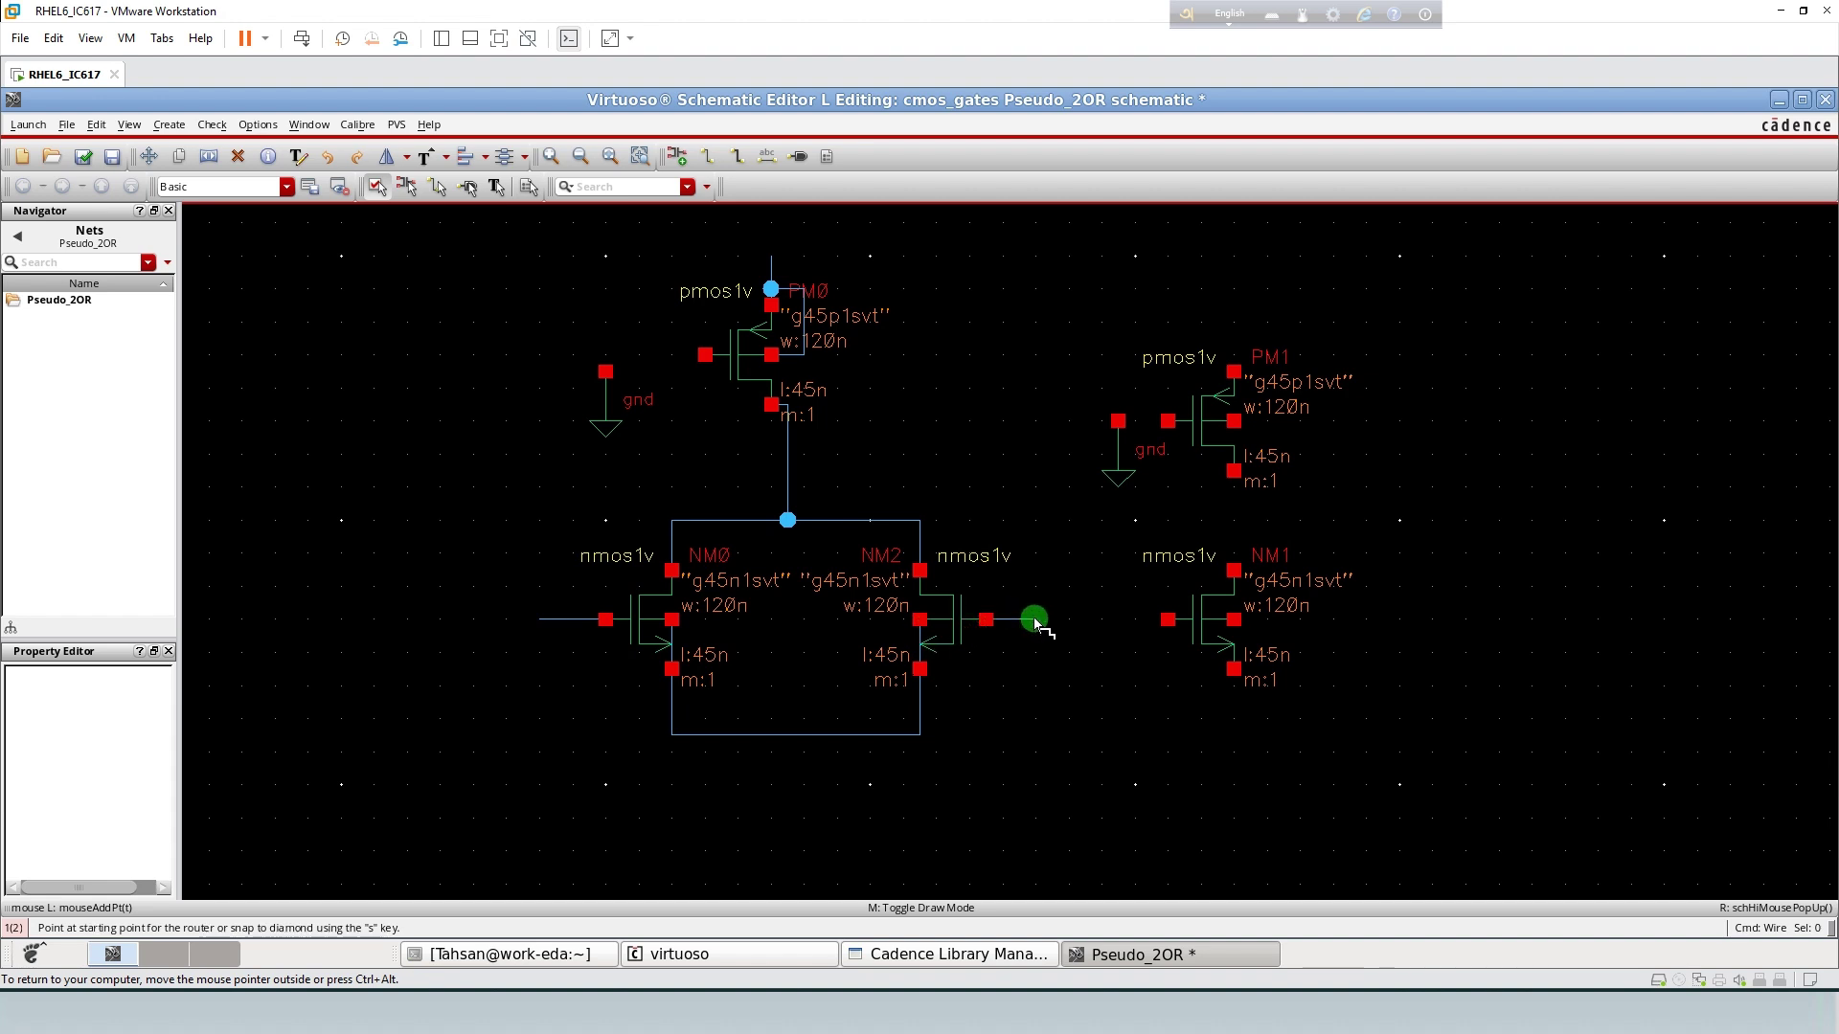
pyautogui.click(787, 735)
pyautogui.click(787, 786)
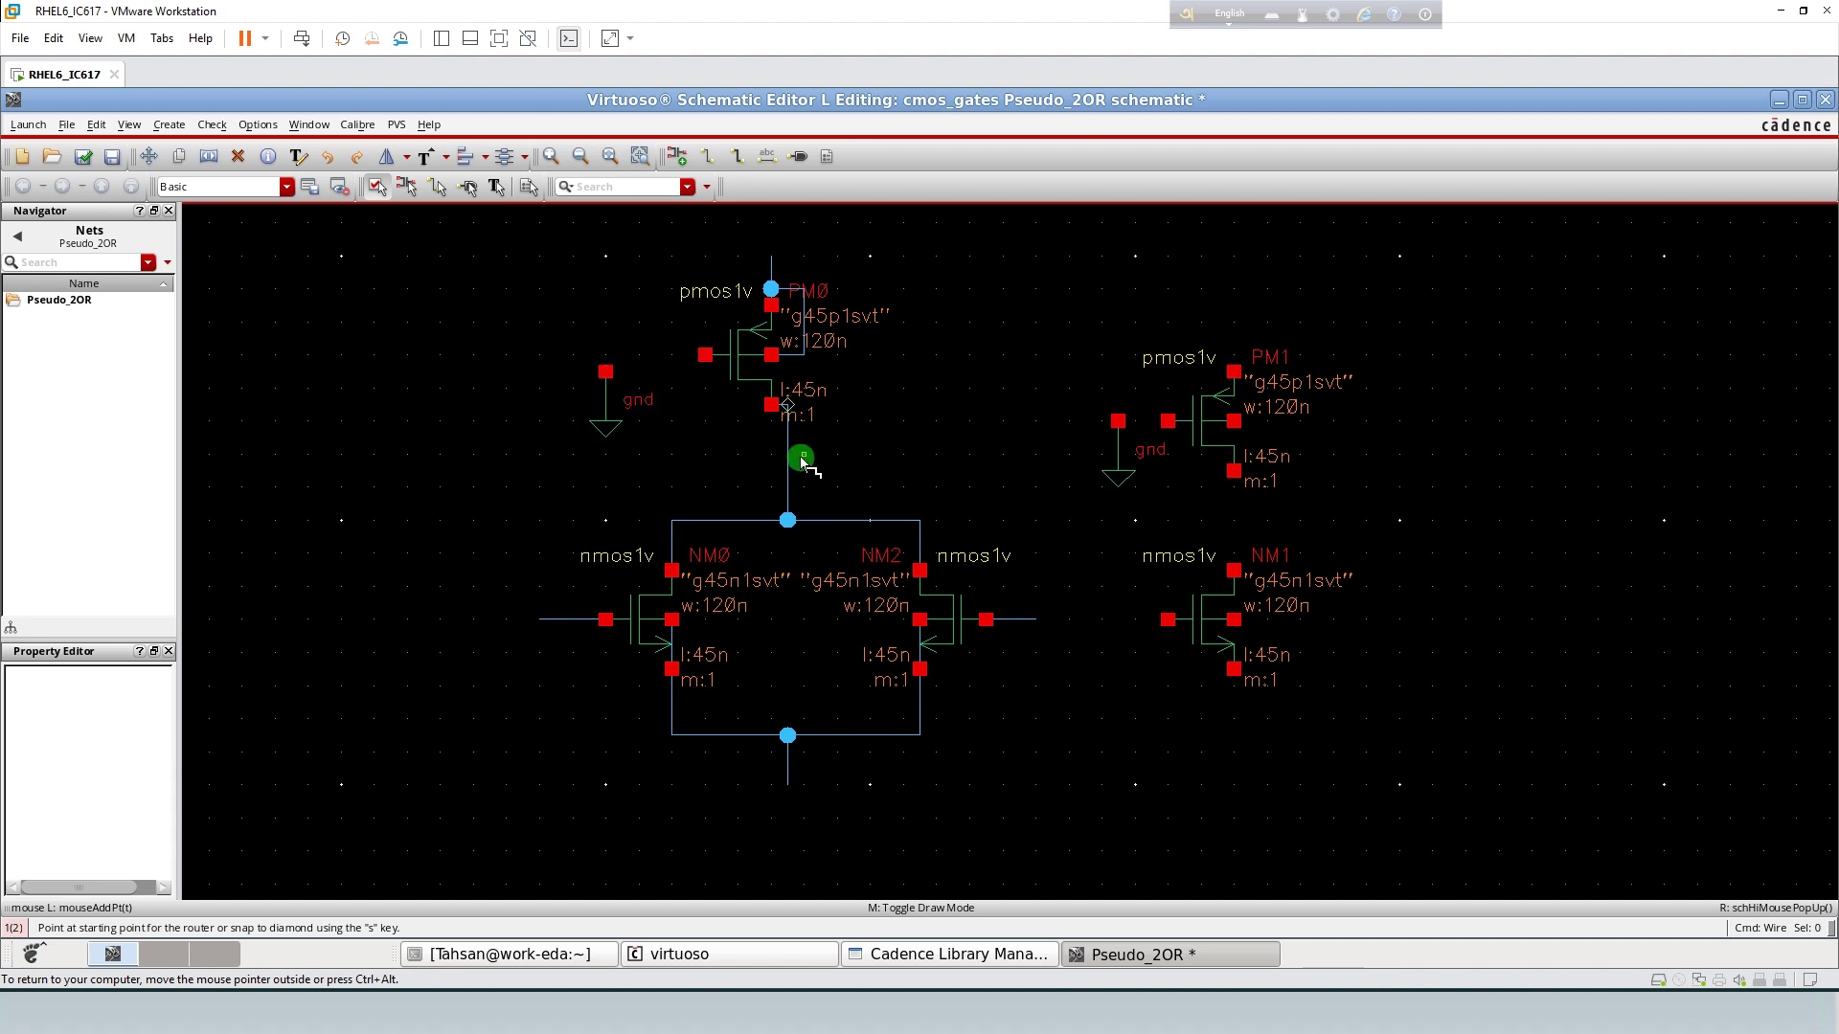
# - Wire each gnd symbol to the gate of the PMOS transistor beside it
pyautogui.click(606, 373)
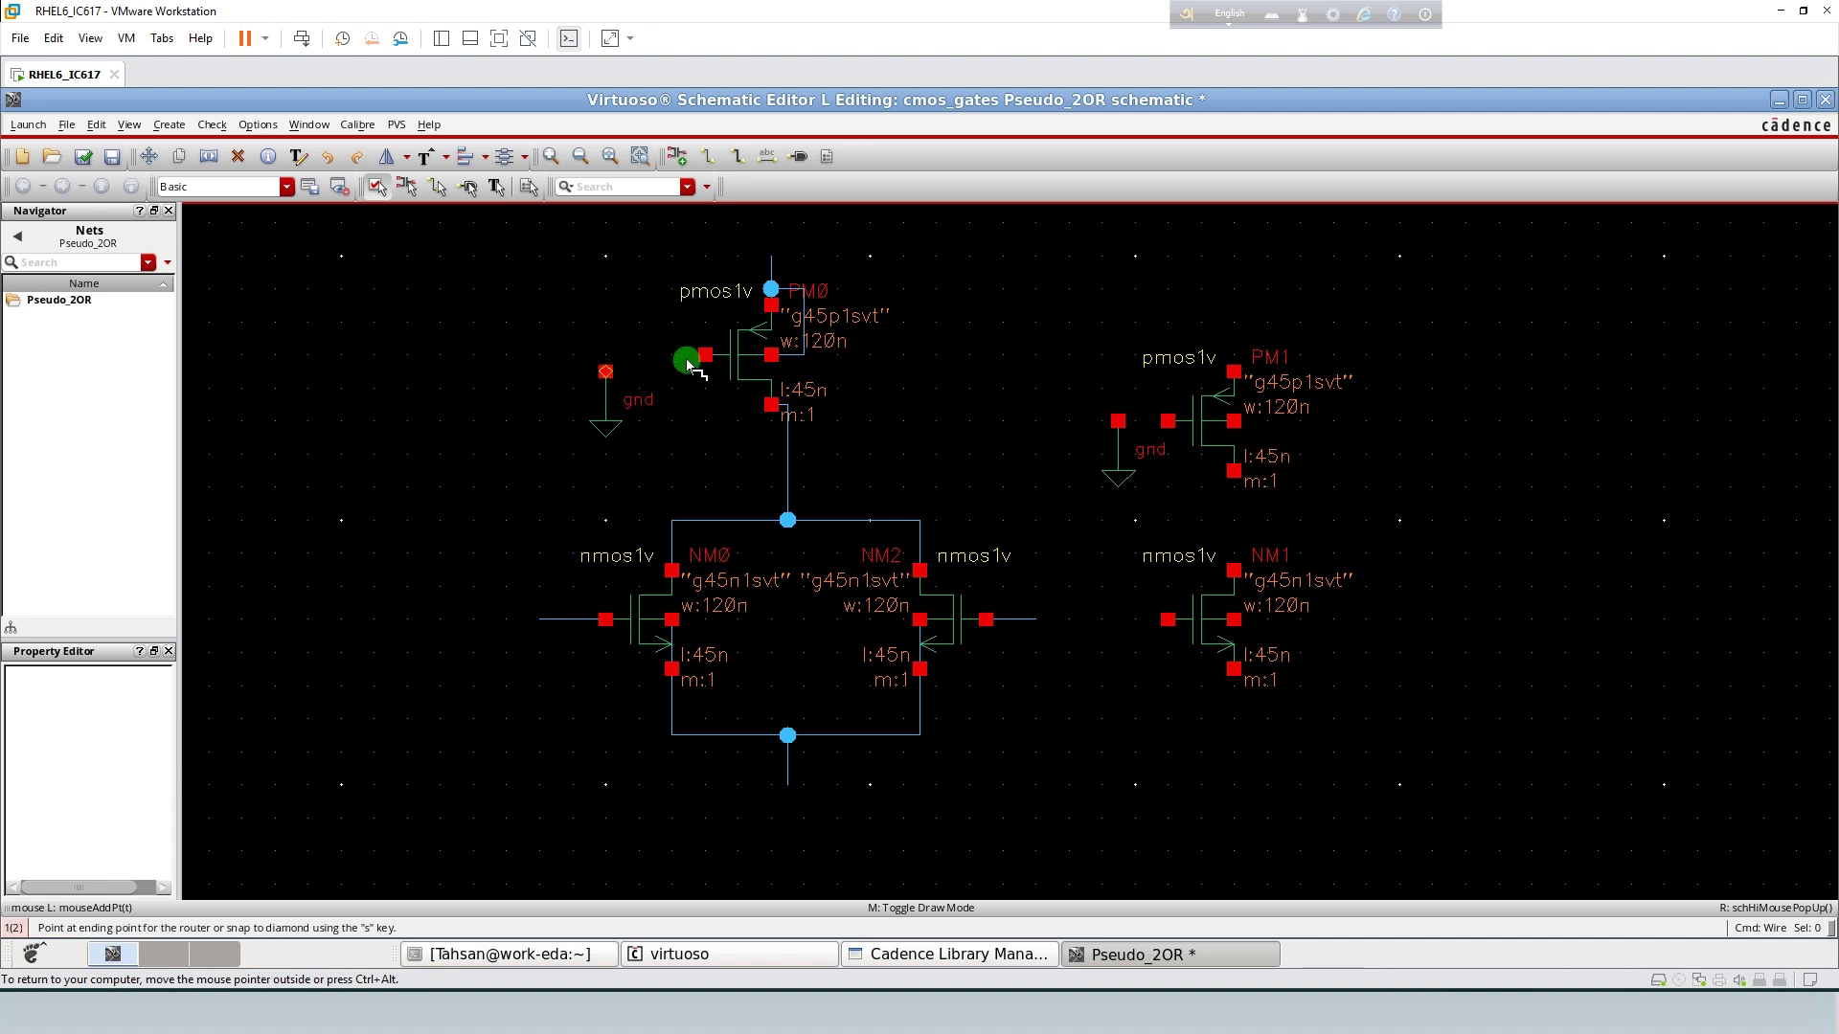
pyautogui.click(706, 356)
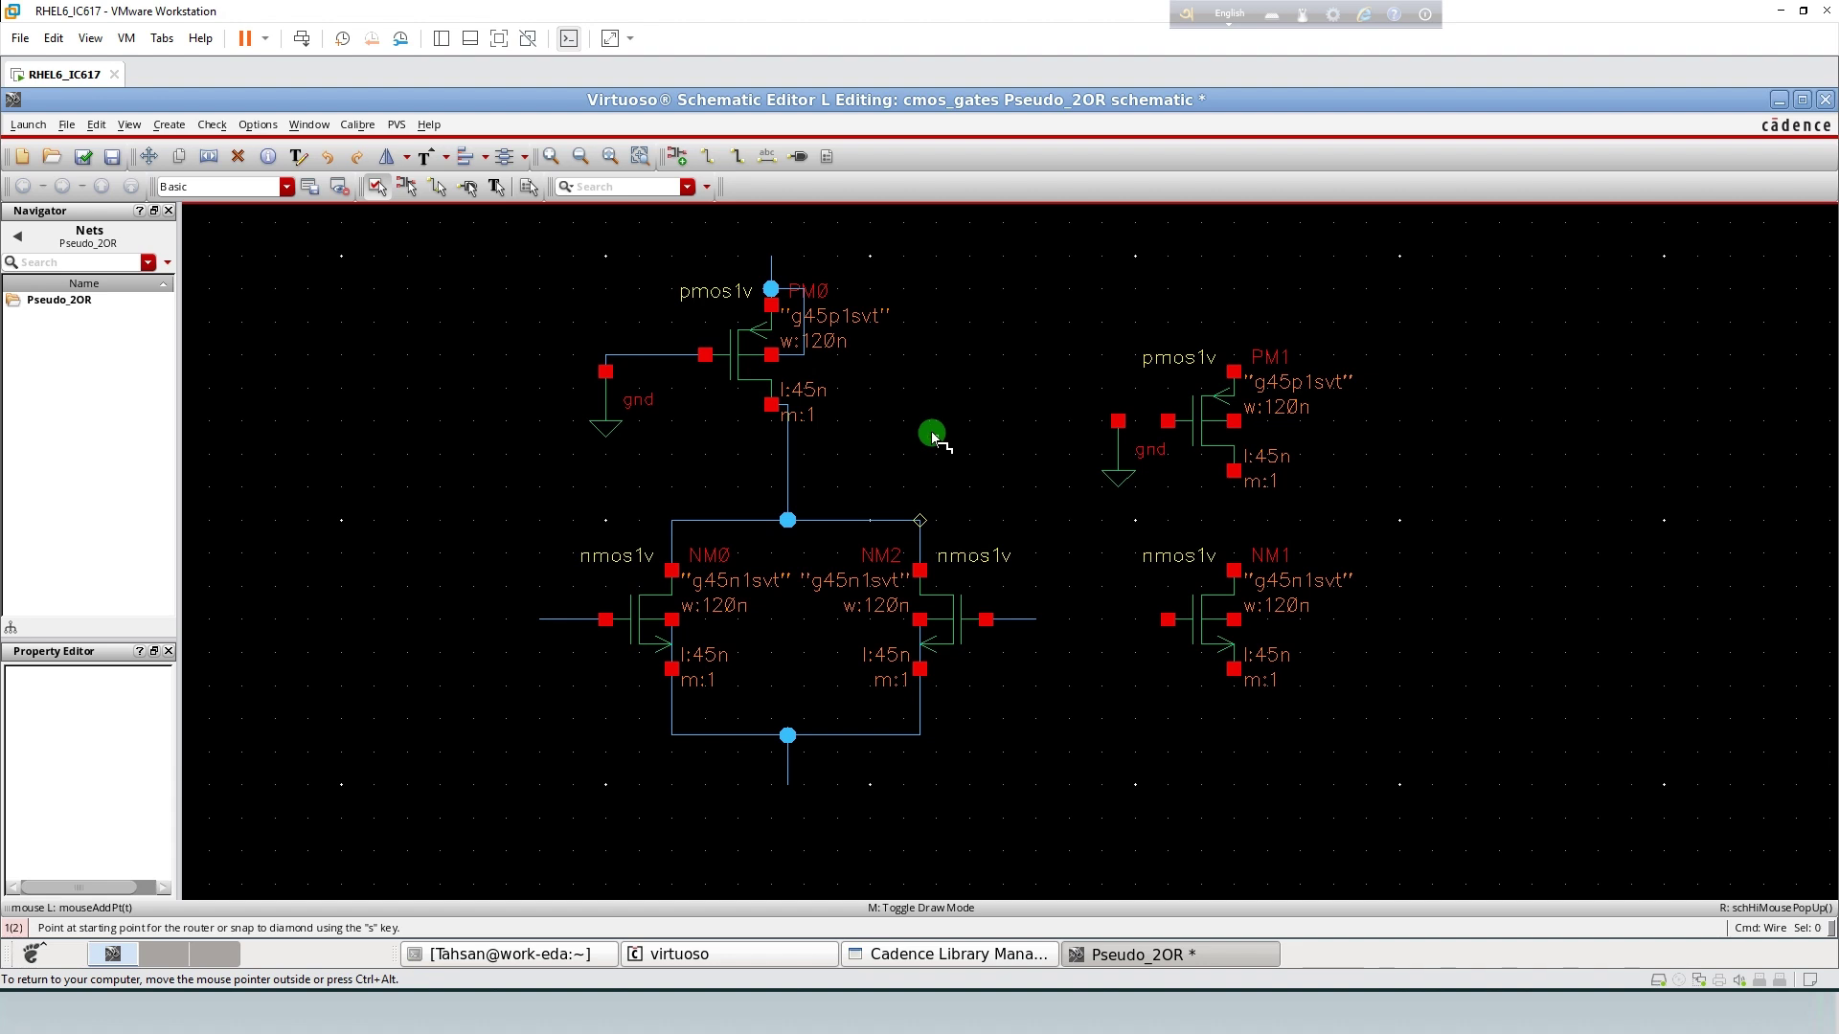
pyautogui.click(1118, 420)
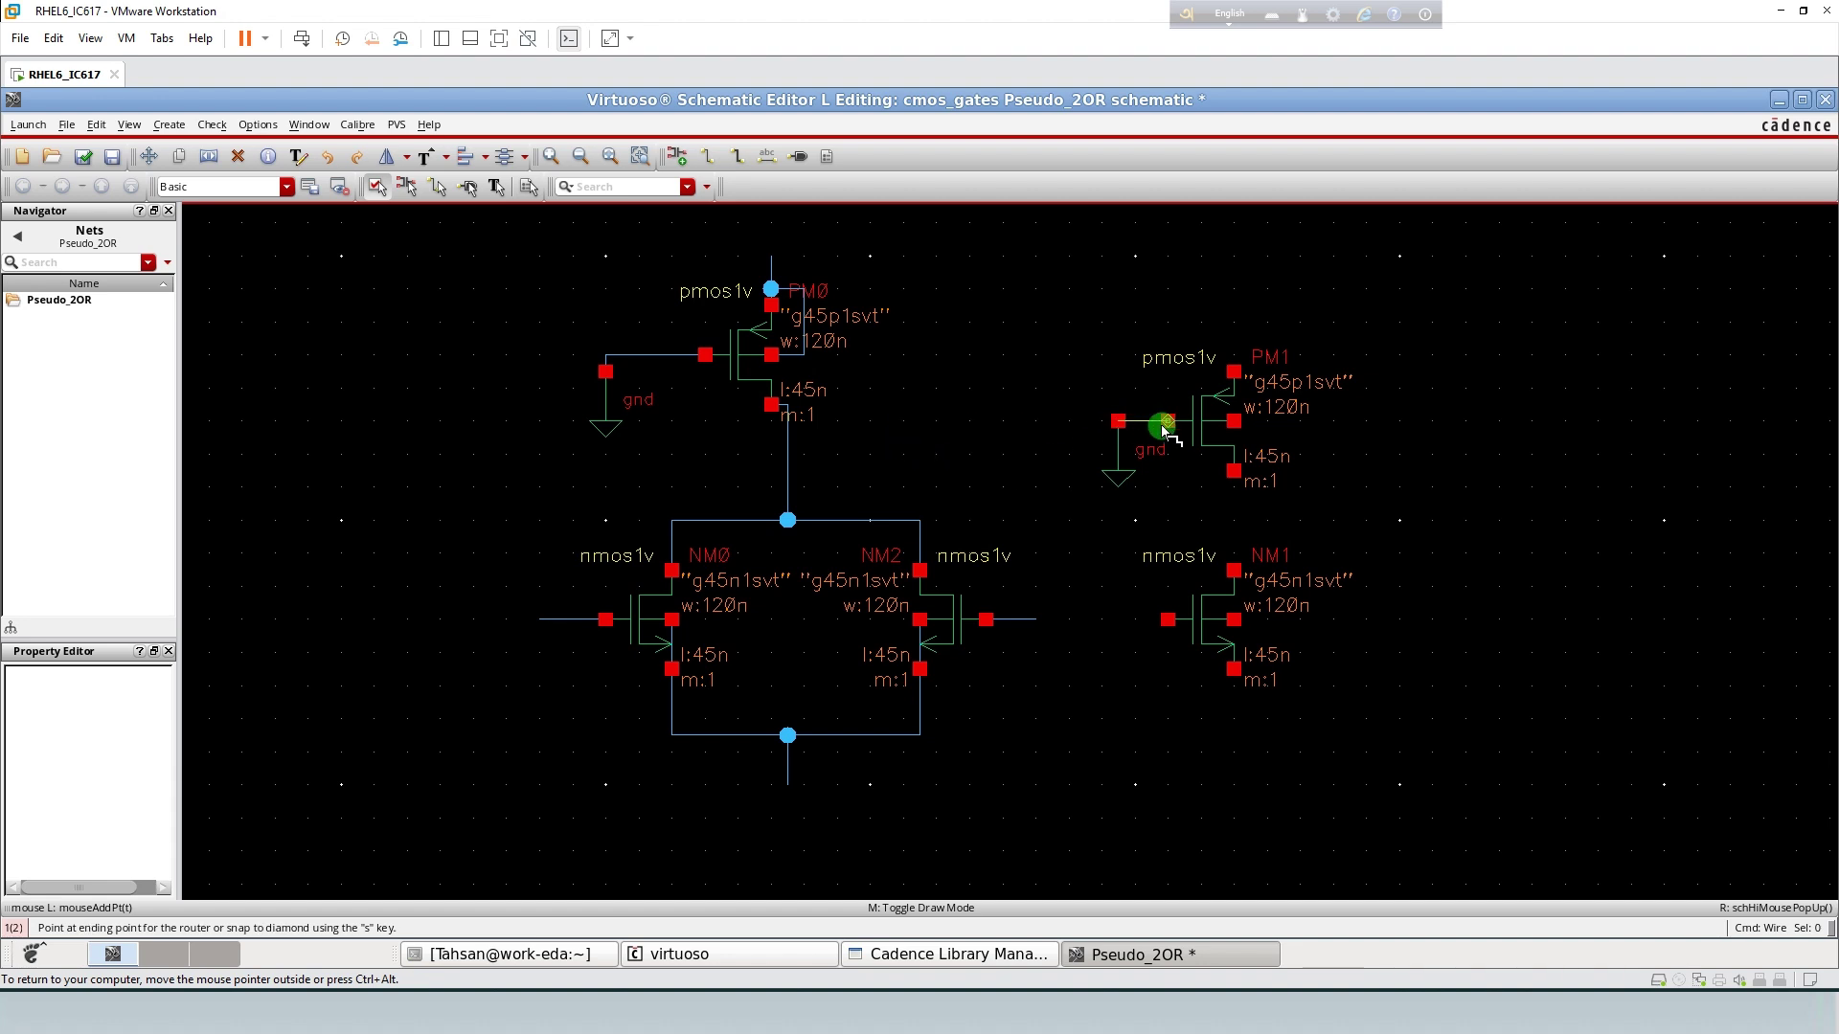
pyautogui.click(1164, 424)
# - Draw a wire stub up from the right-hand PMOS's source and connect its drain to the drain of the NMOS below
pyautogui.click(1233, 367)
pyautogui.doubleClick(1233, 326)
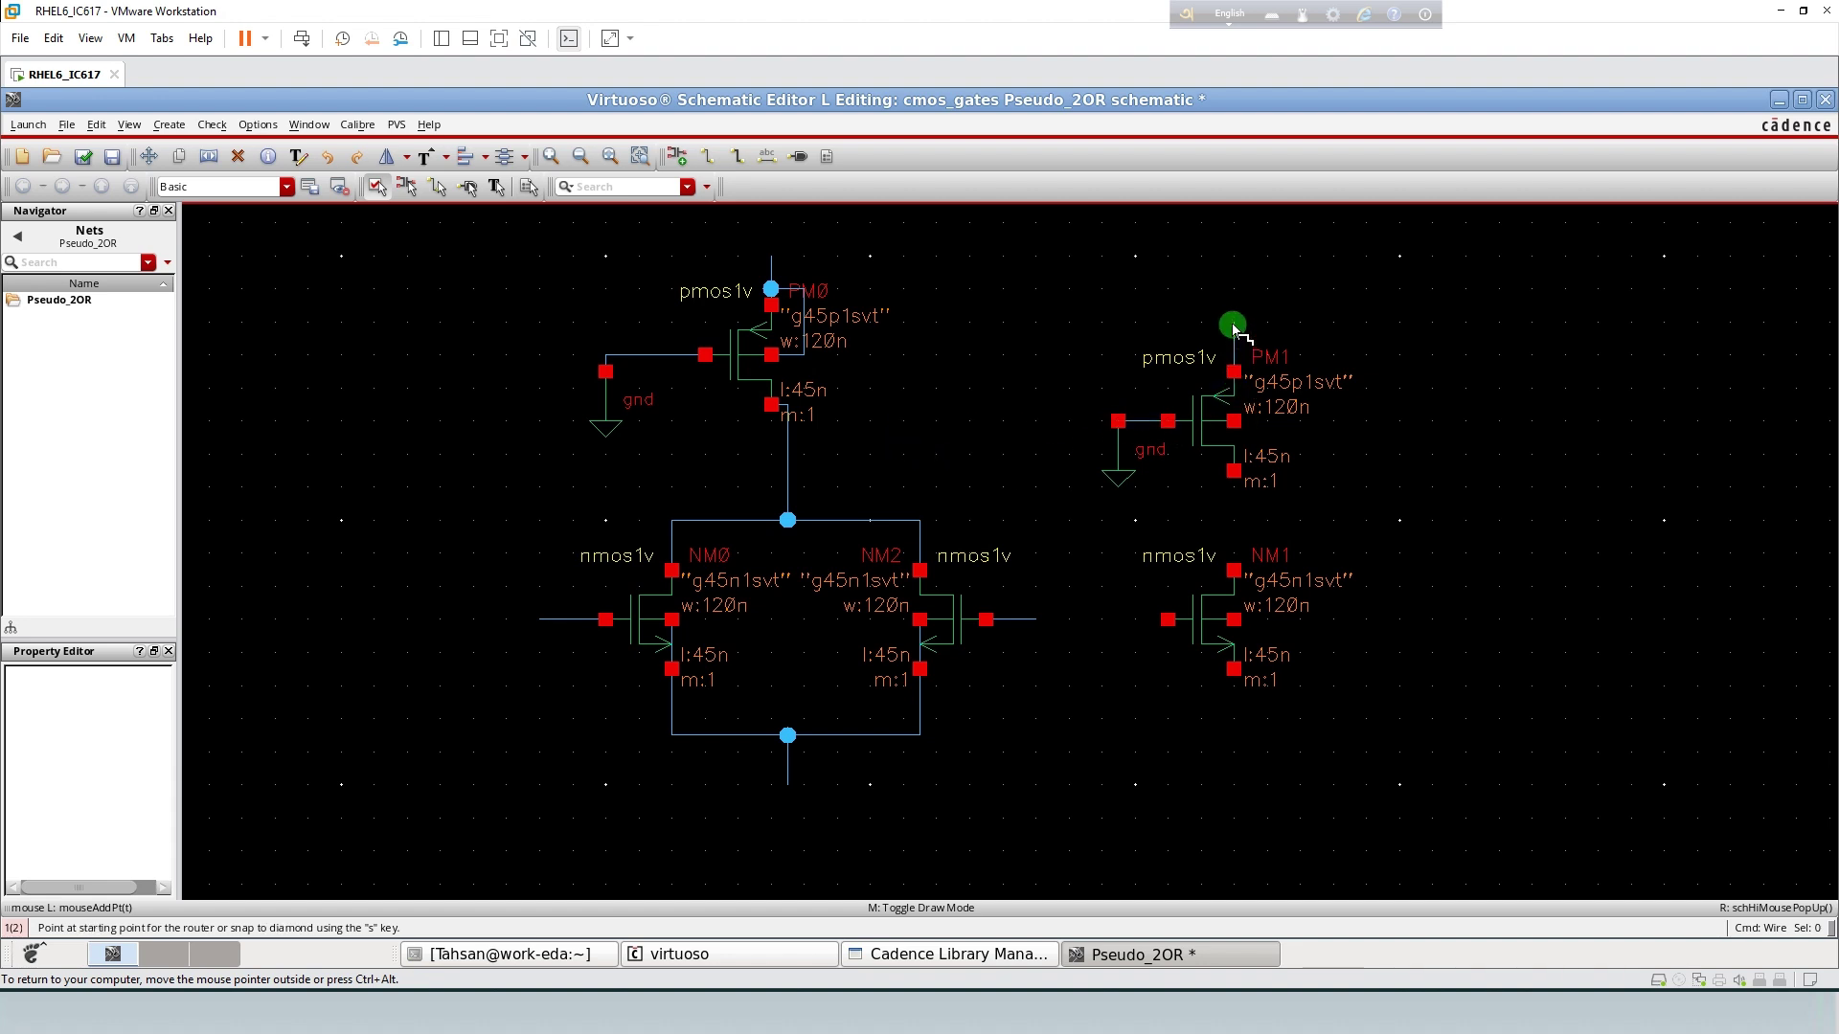
pyautogui.click(1234, 569)
pyautogui.click(1233, 471)
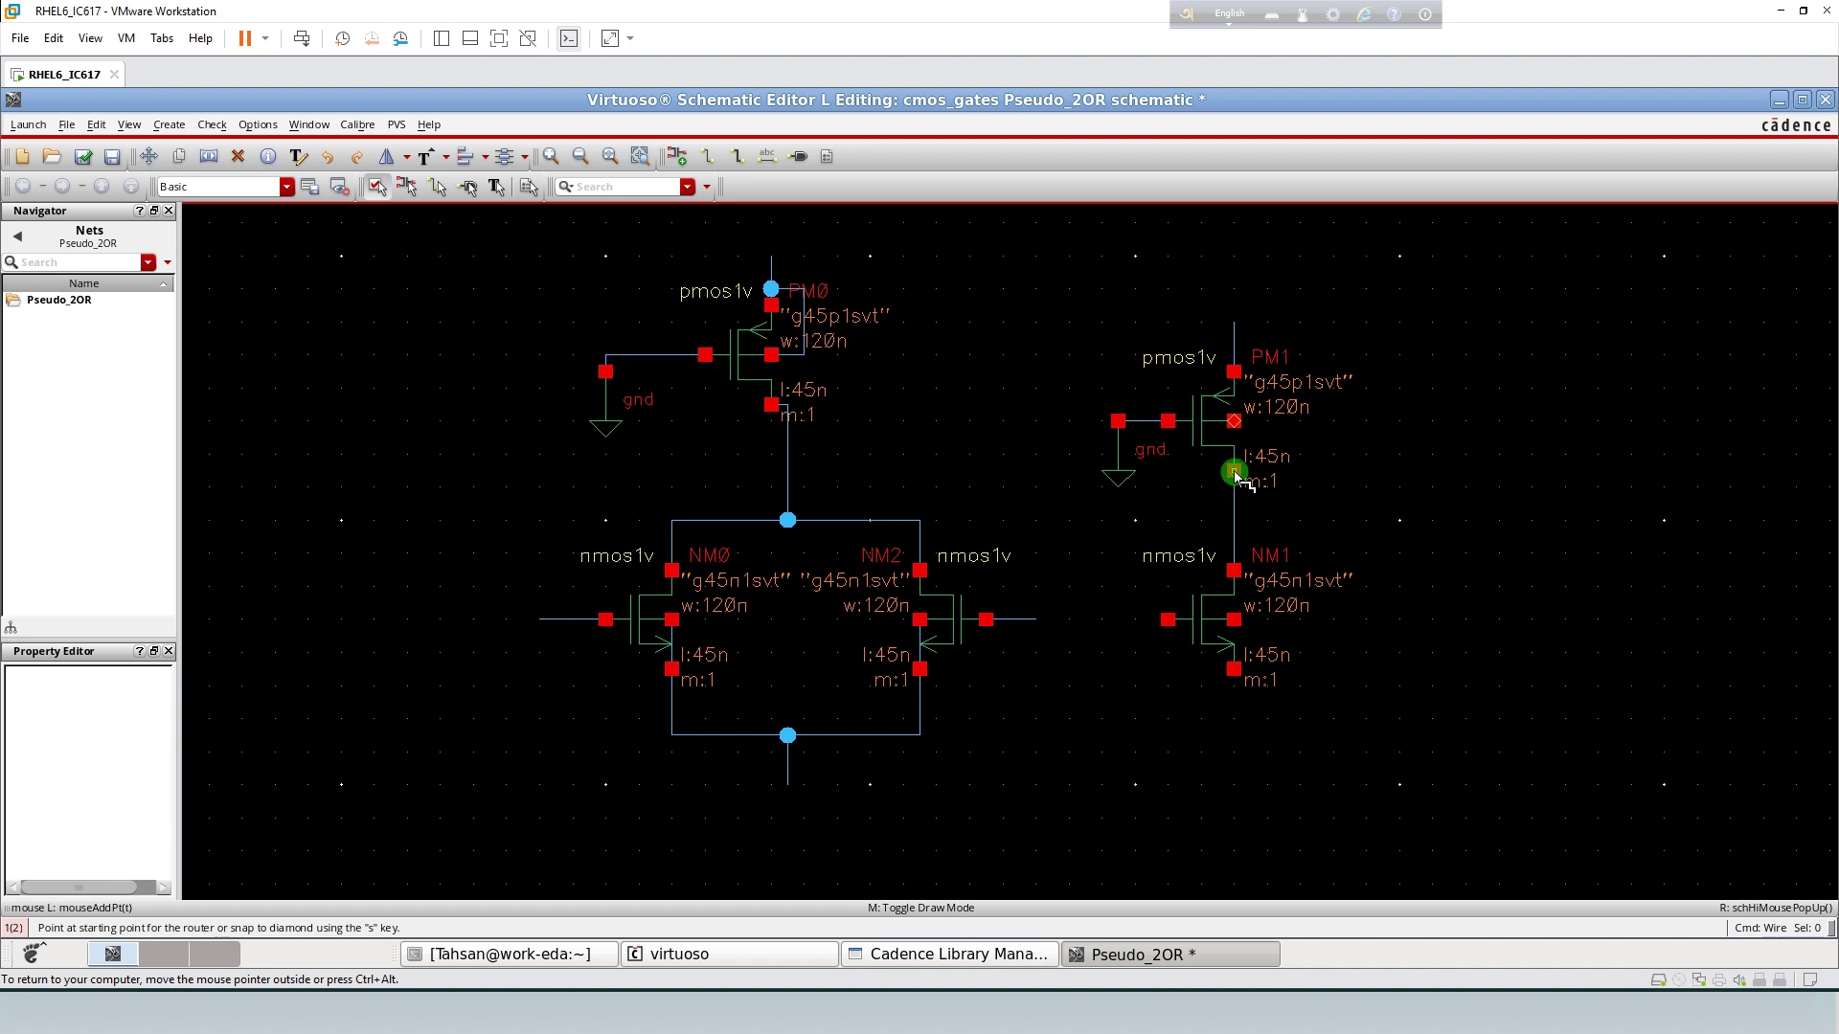
# - Tie the right-hand PMOS's bulk to its source wire, and the NMOS's bulk to a stub running down from its source
pyautogui.click(1234, 420)
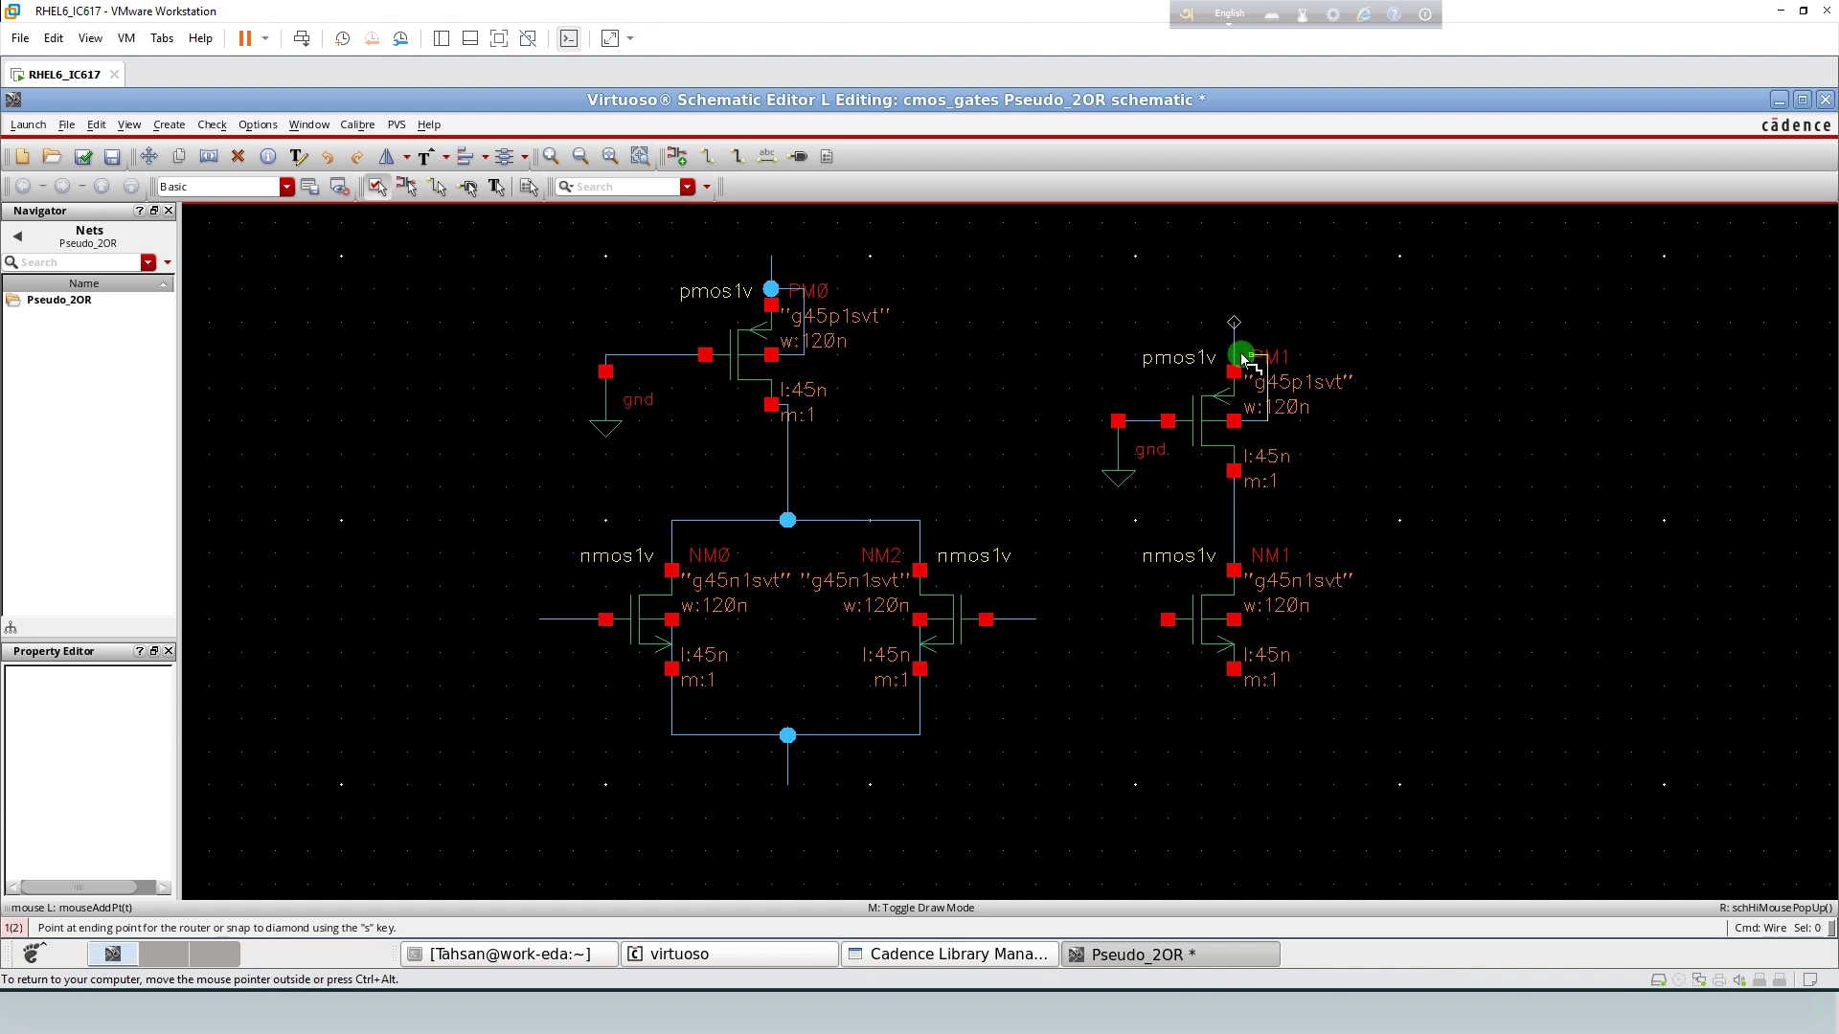
pyautogui.click(1236, 356)
pyautogui.click(1234, 669)
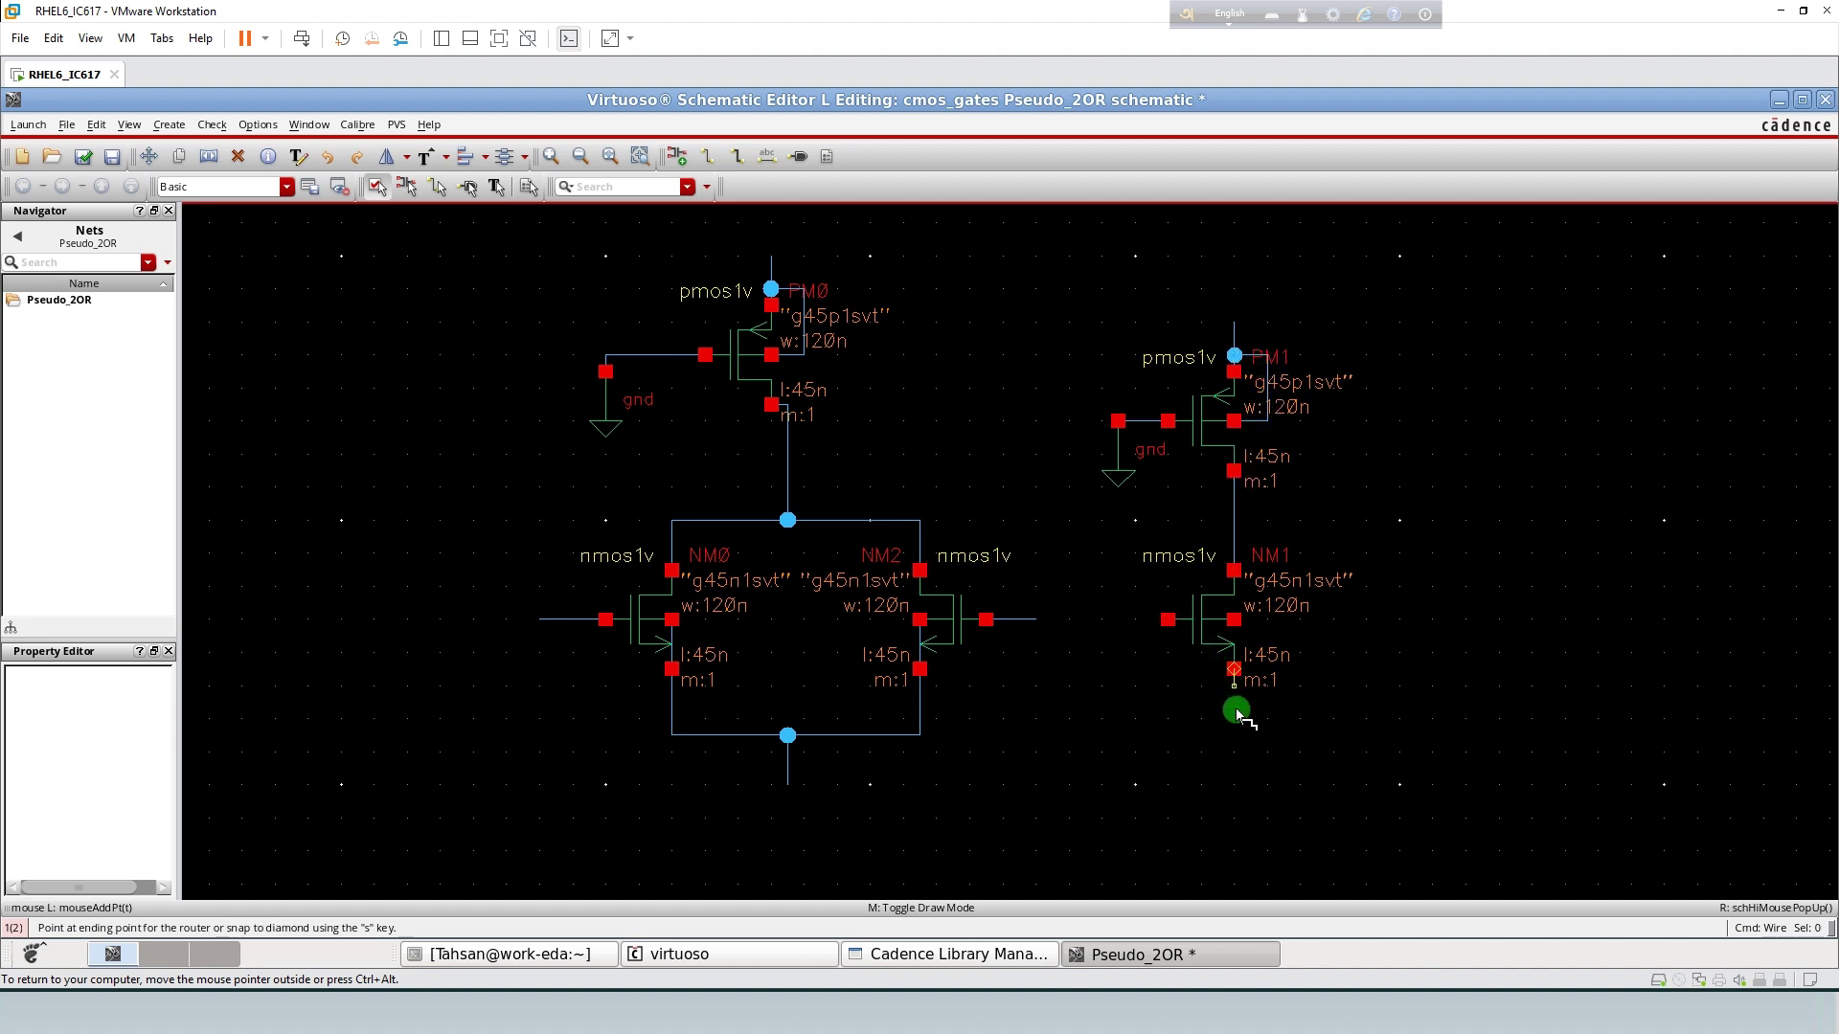
pyautogui.click(1239, 716)
pyautogui.click(1257, 627)
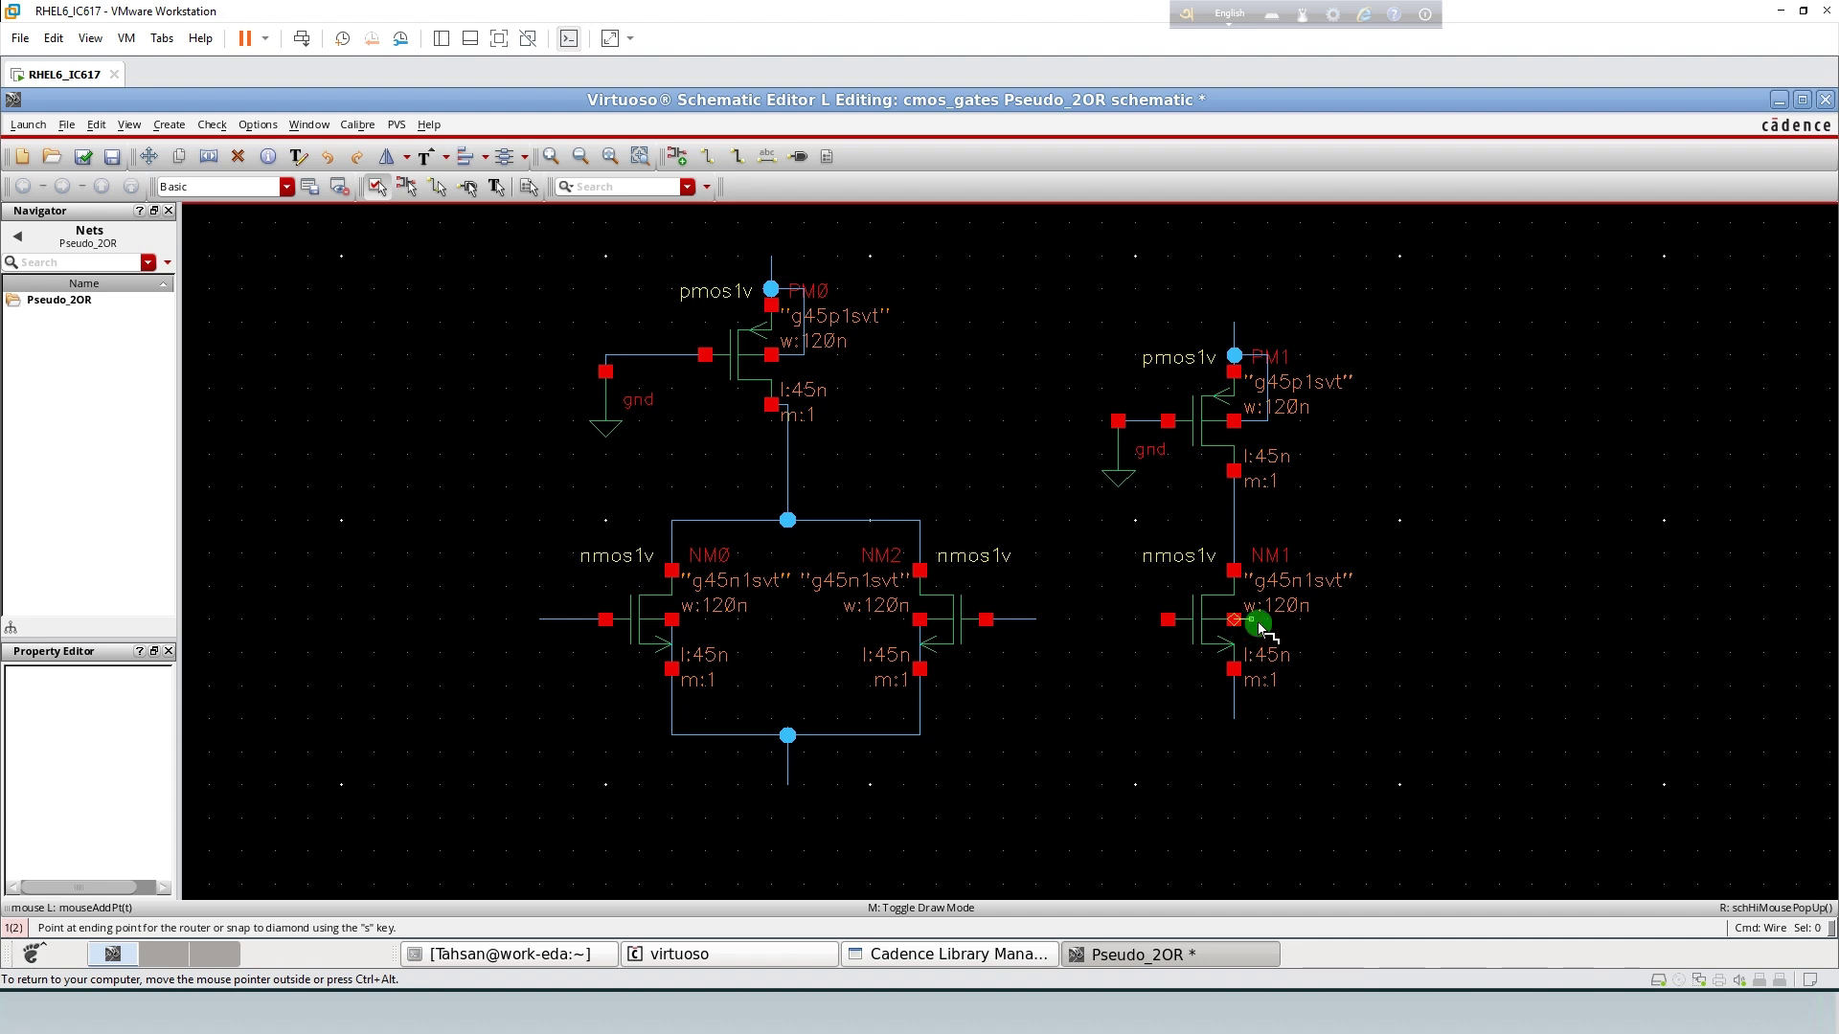
pyautogui.click(1235, 687)
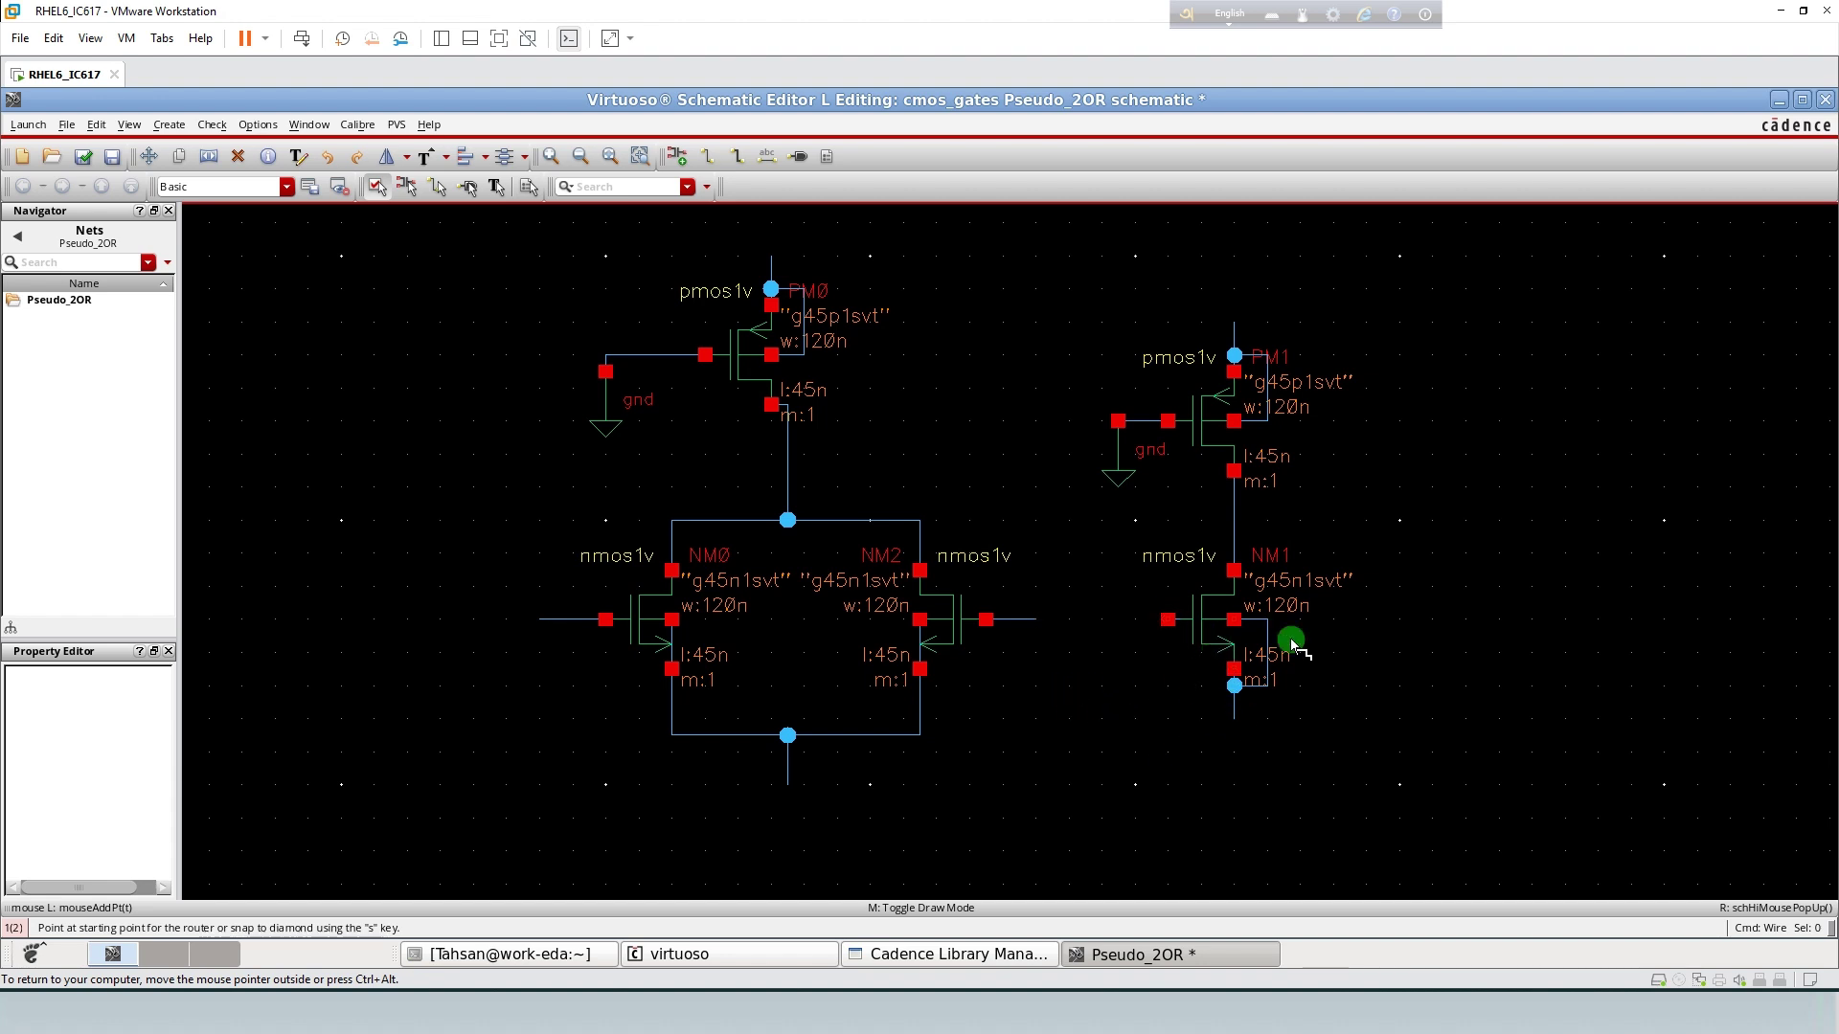
# - Draw an open output wire to the right from the node joining the right-hand PMOS and NMOS drains
pyautogui.click(1238, 520)
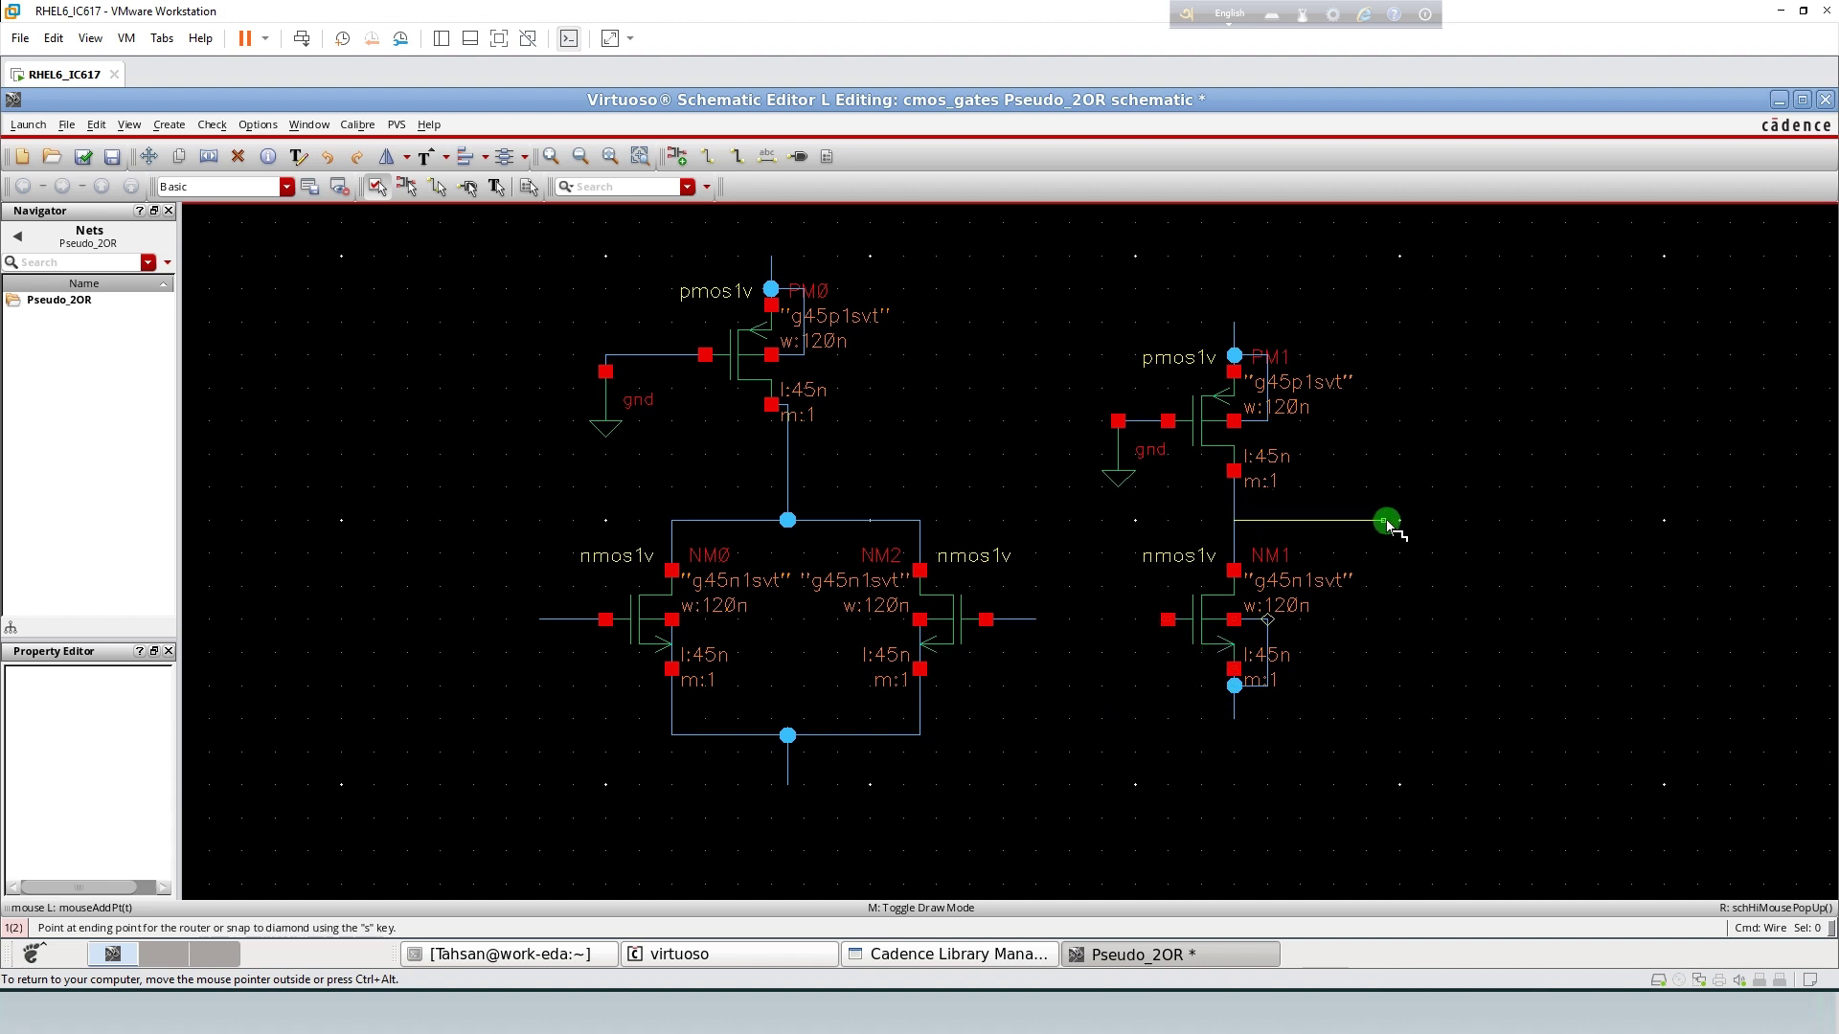
pyautogui.click(1397, 522)
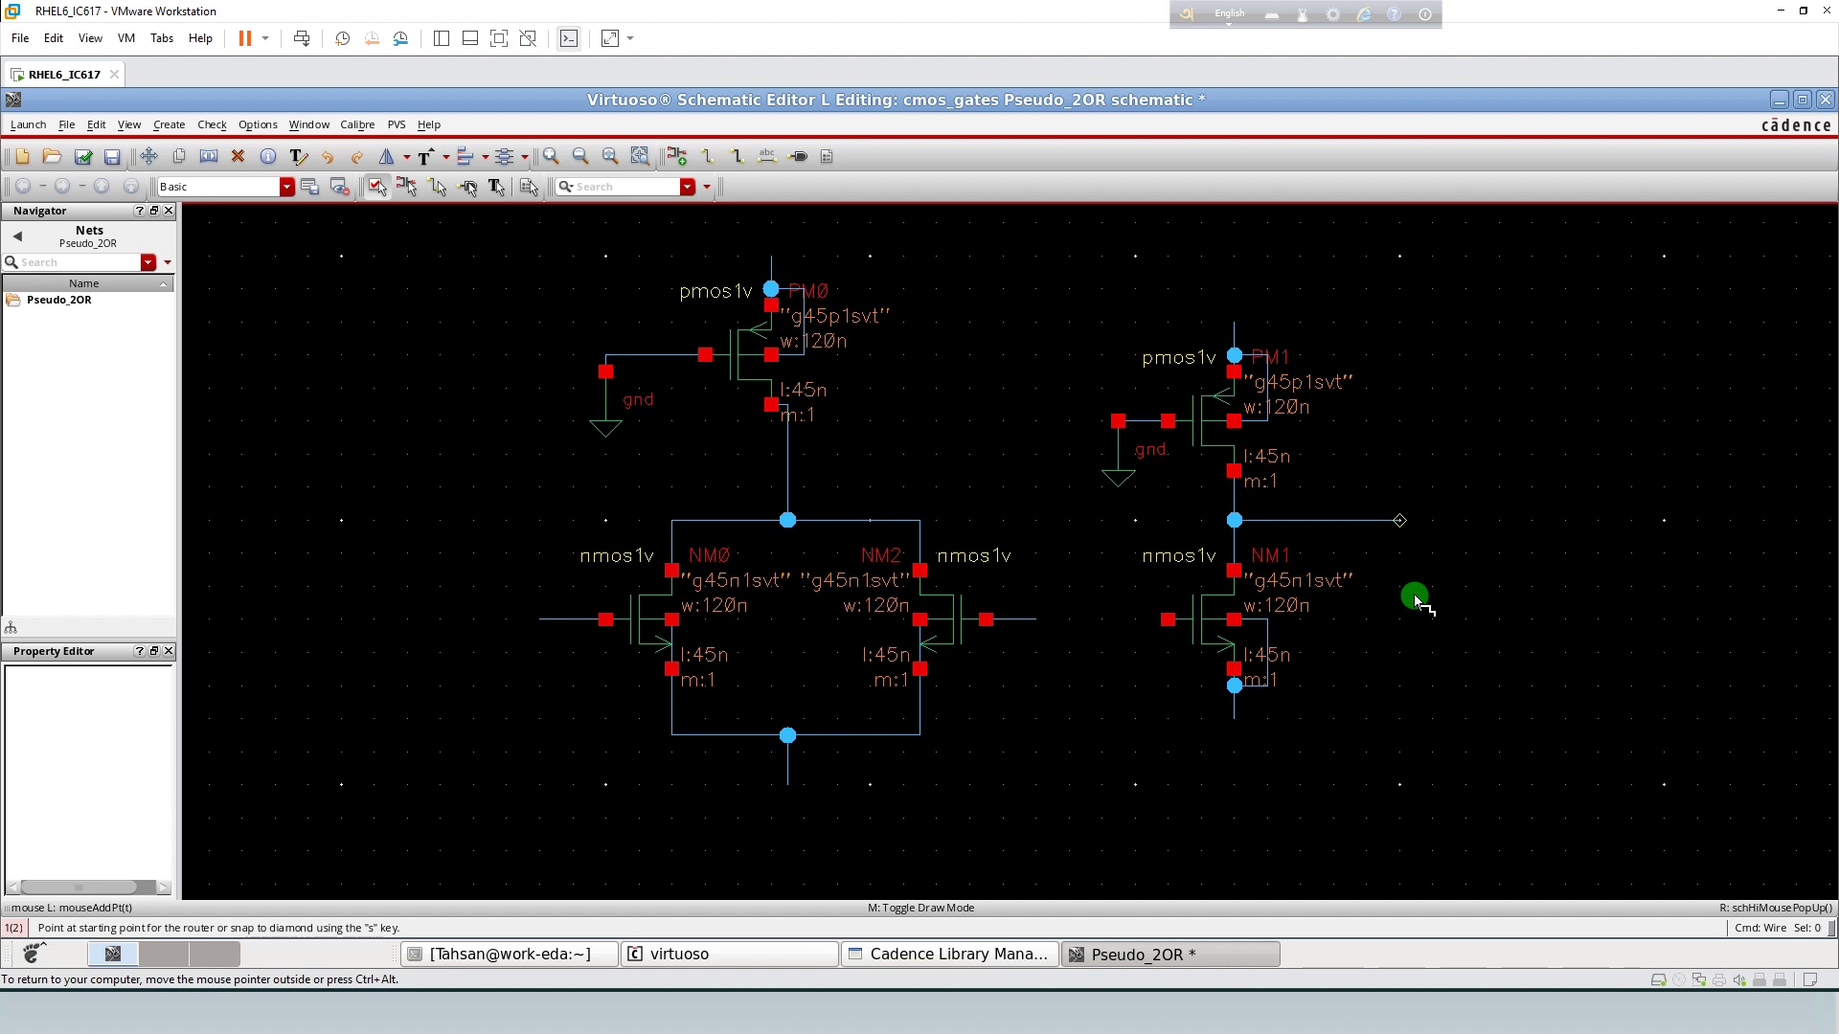
pyautogui.press('Escape')
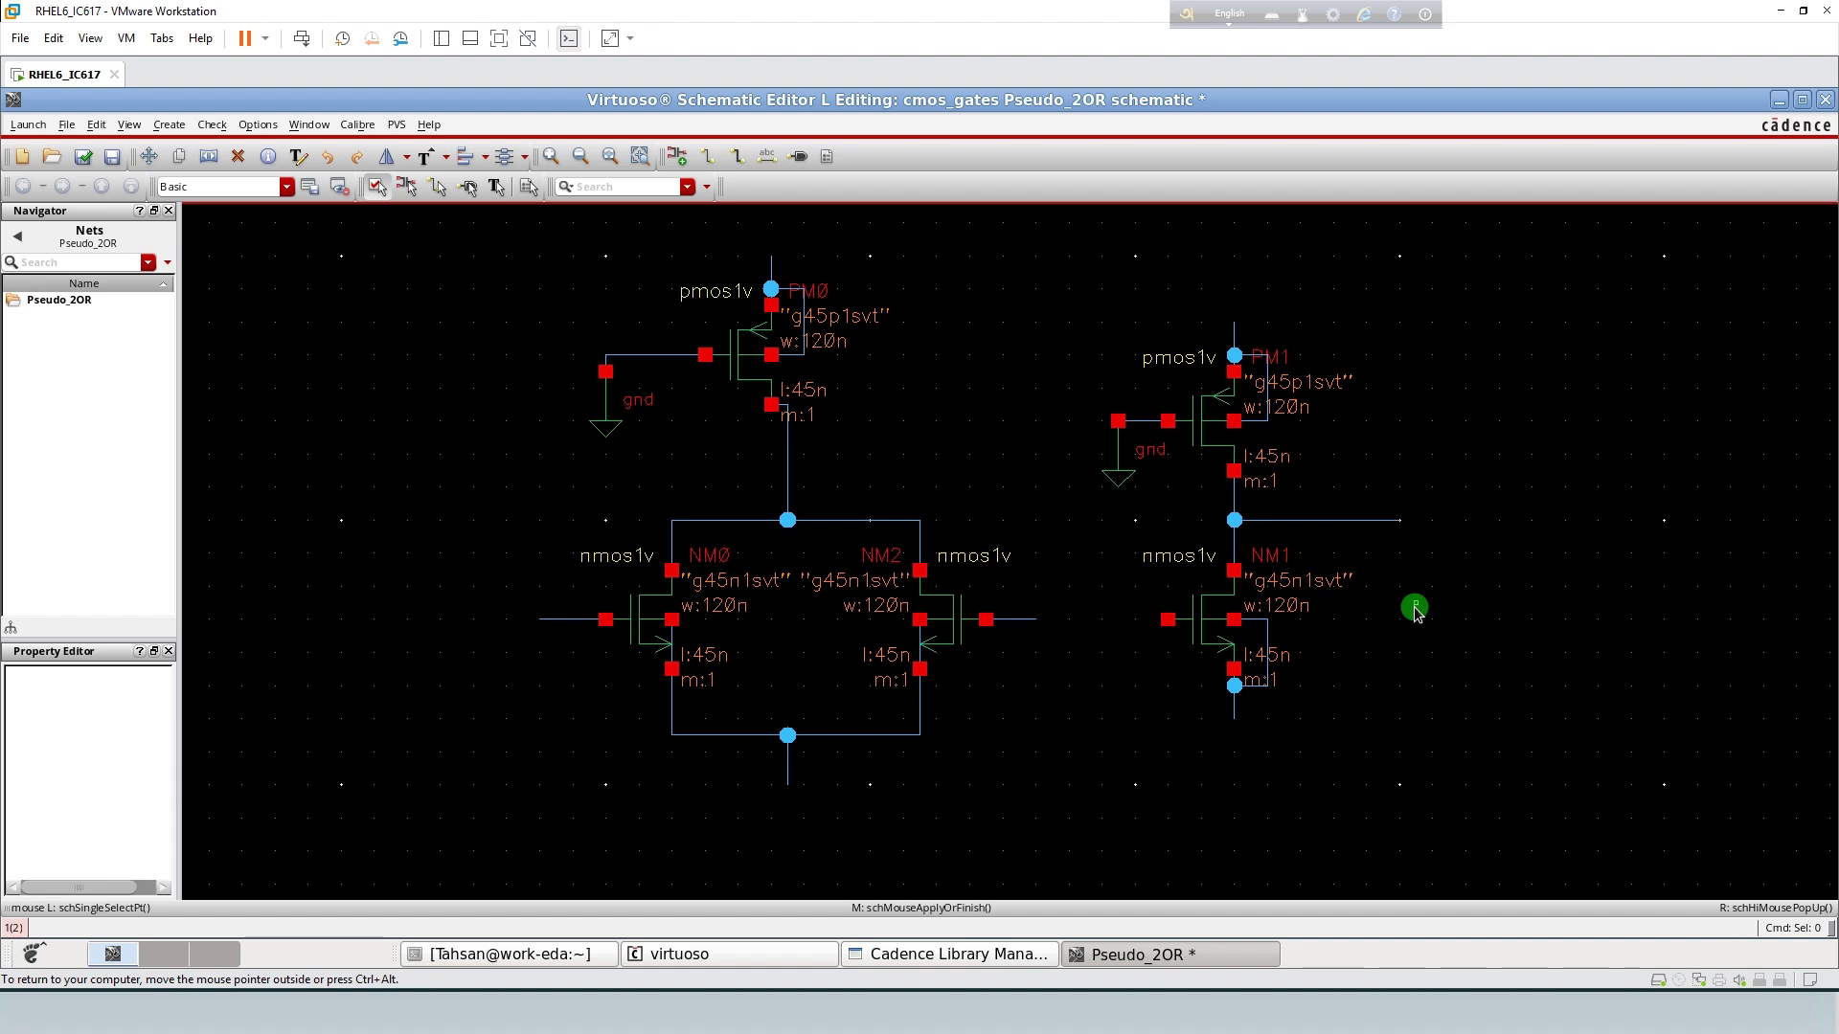
# - Shift the whole right-hand inverter up level with the left PMOS, and stretch the parallel NMOS pair with its wiring downward
pyautogui.moveTo(1465, 783); pyautogui.dragTo(1083, 308)
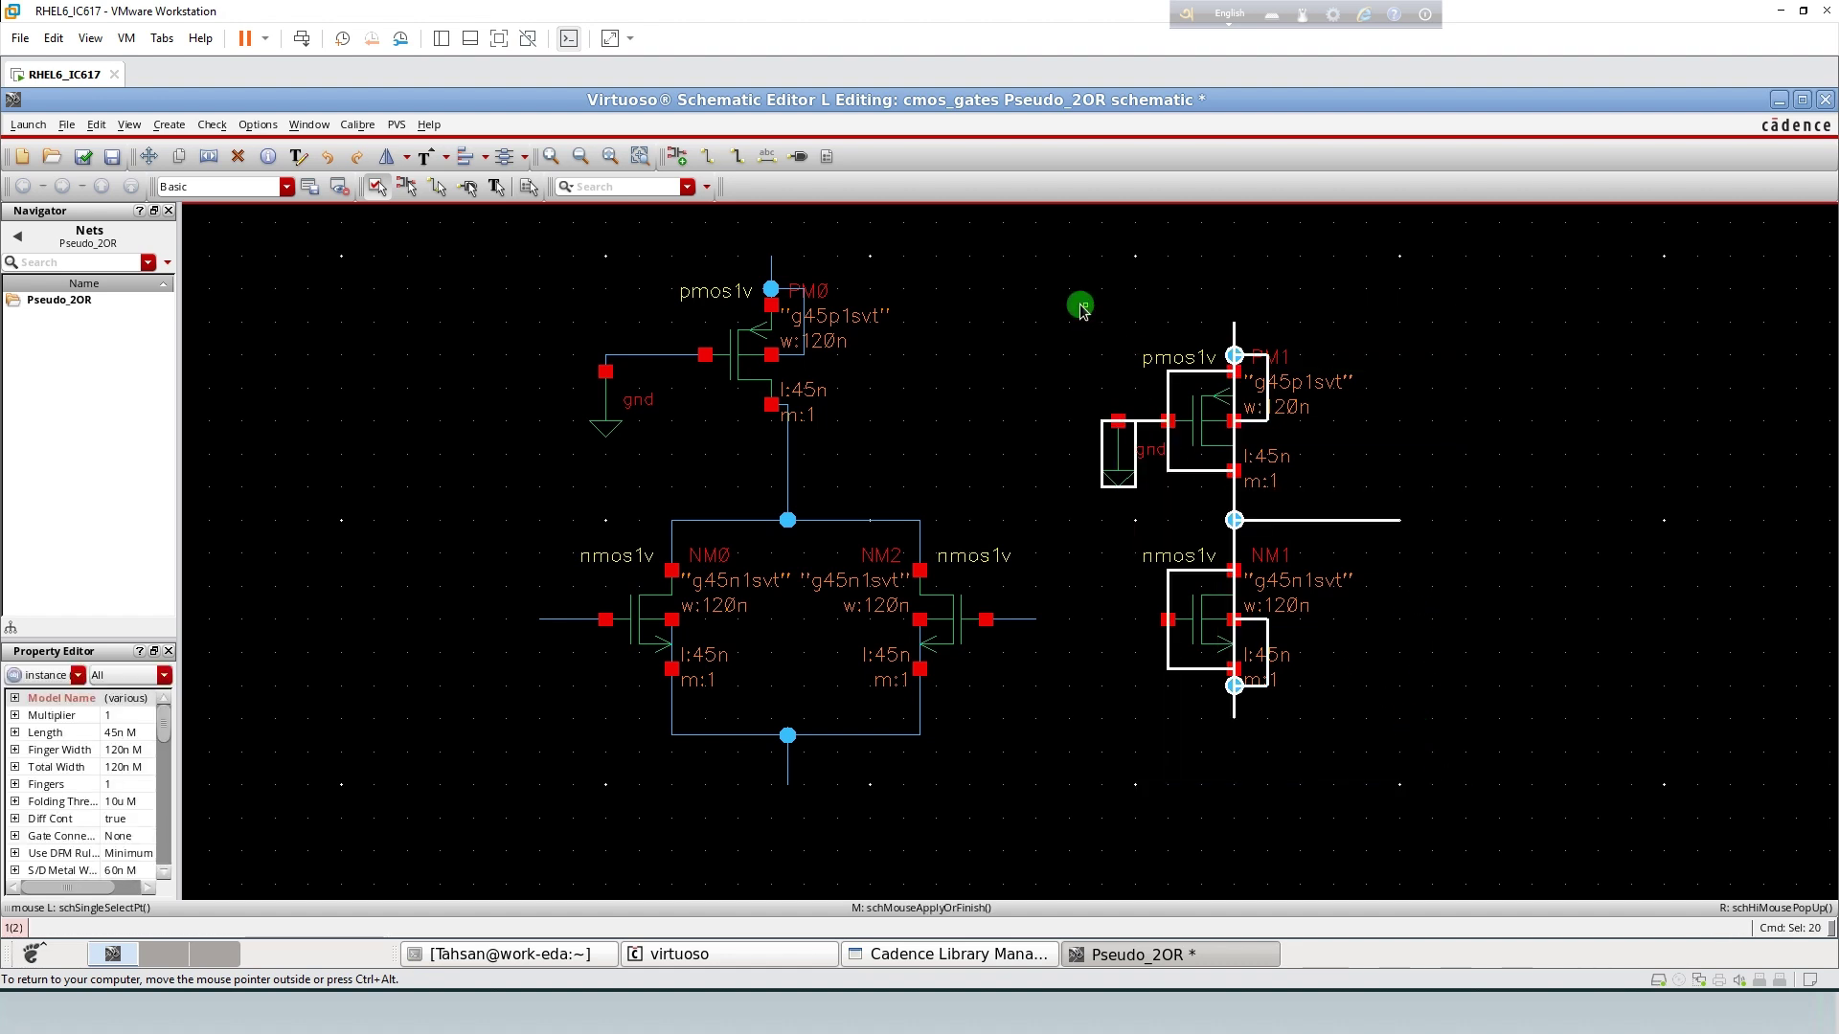
pyautogui.press('s')
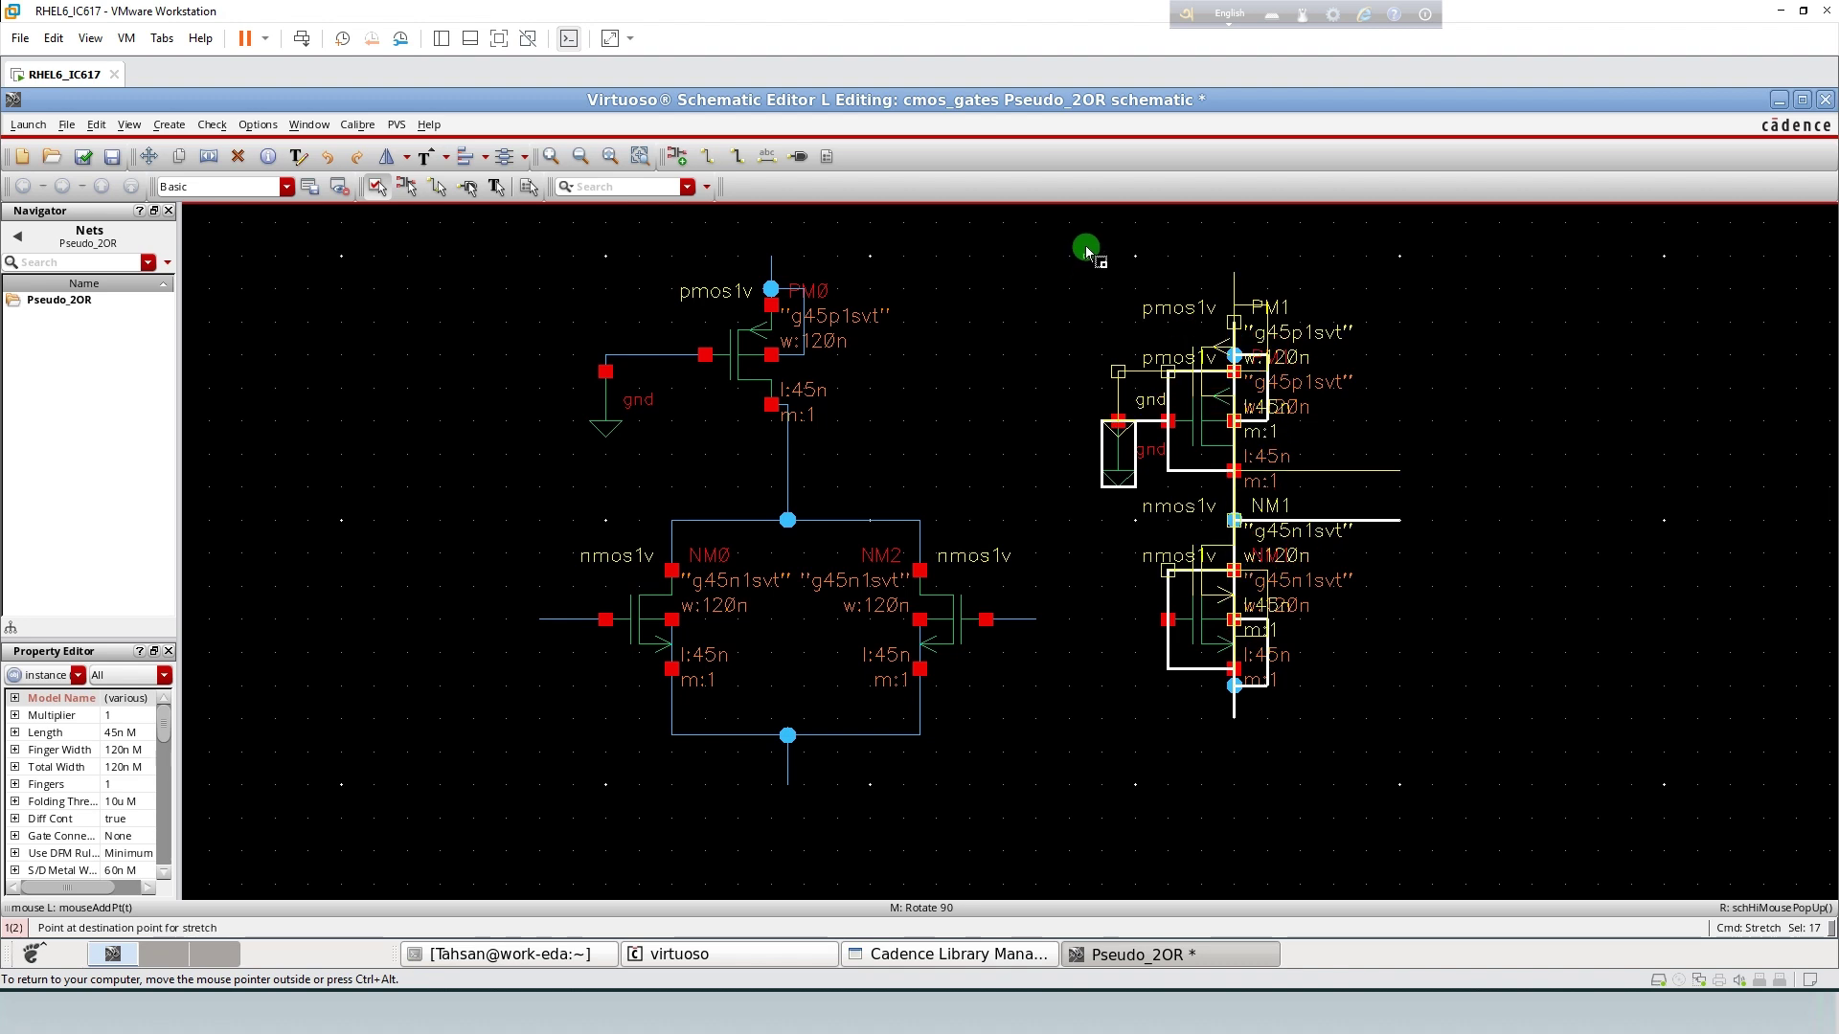
pyautogui.click(1086, 239)
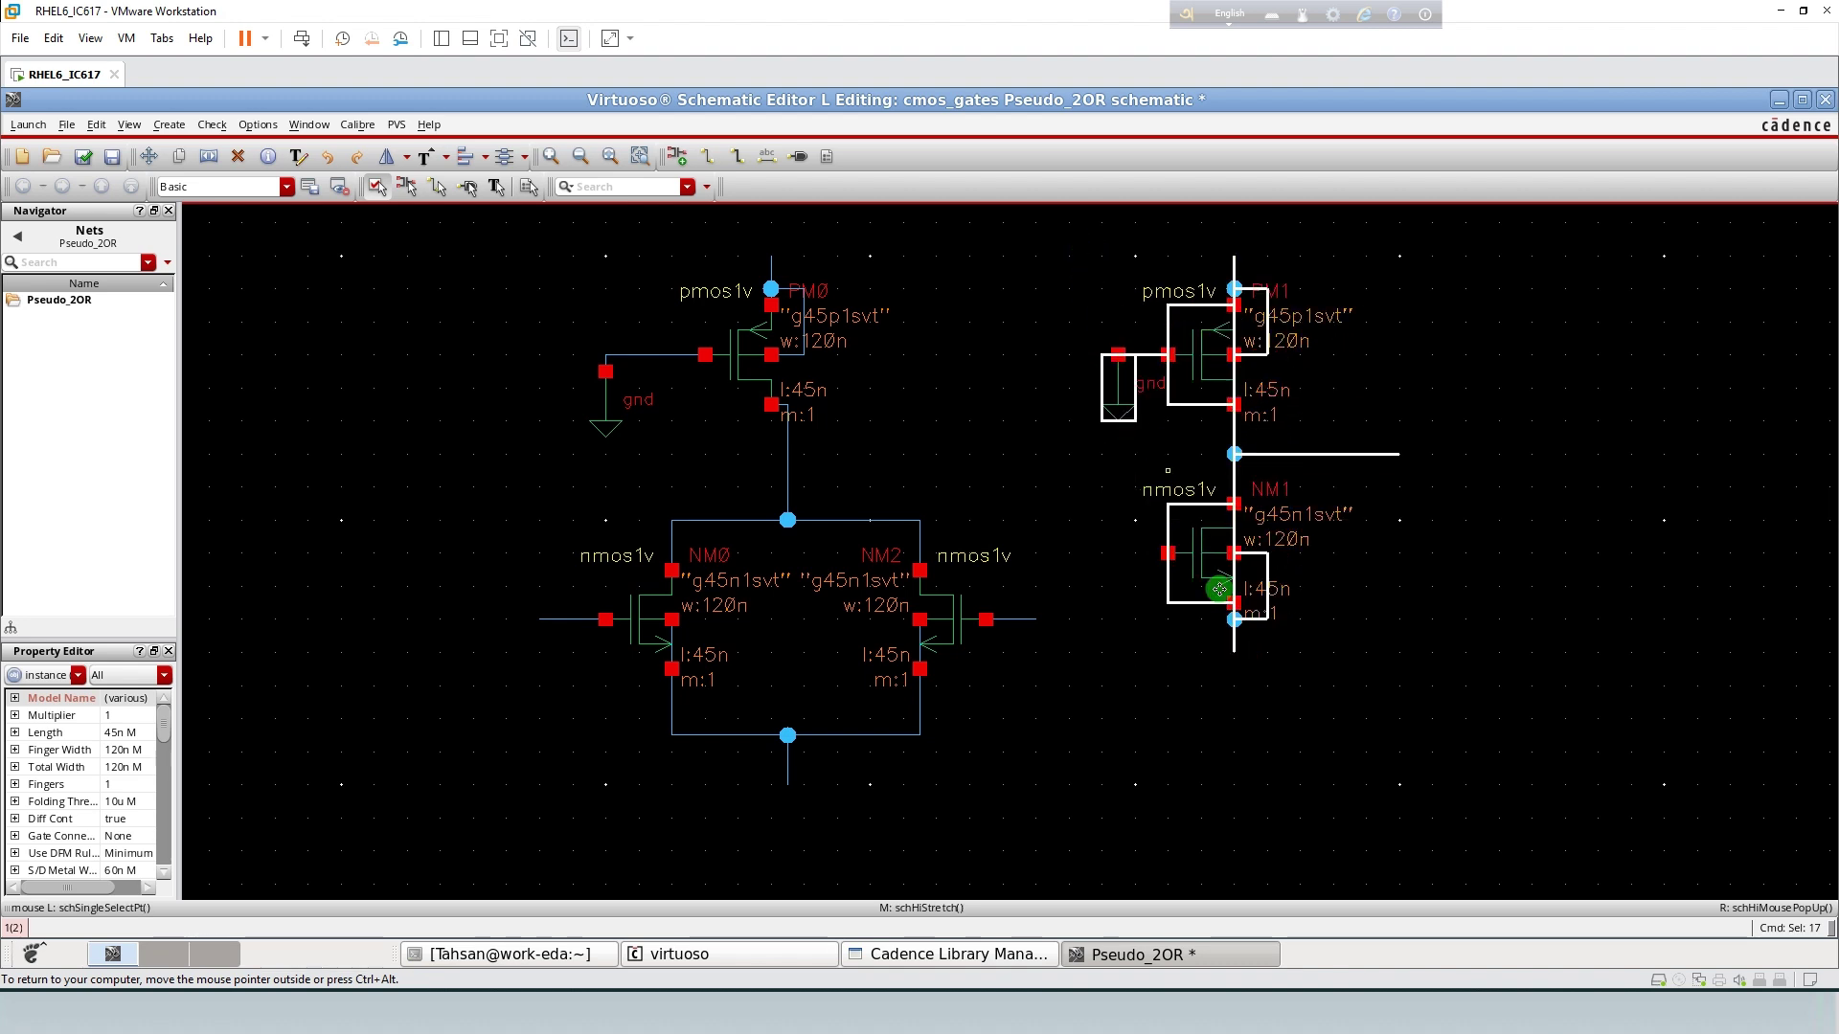
pyautogui.click(1245, 714)
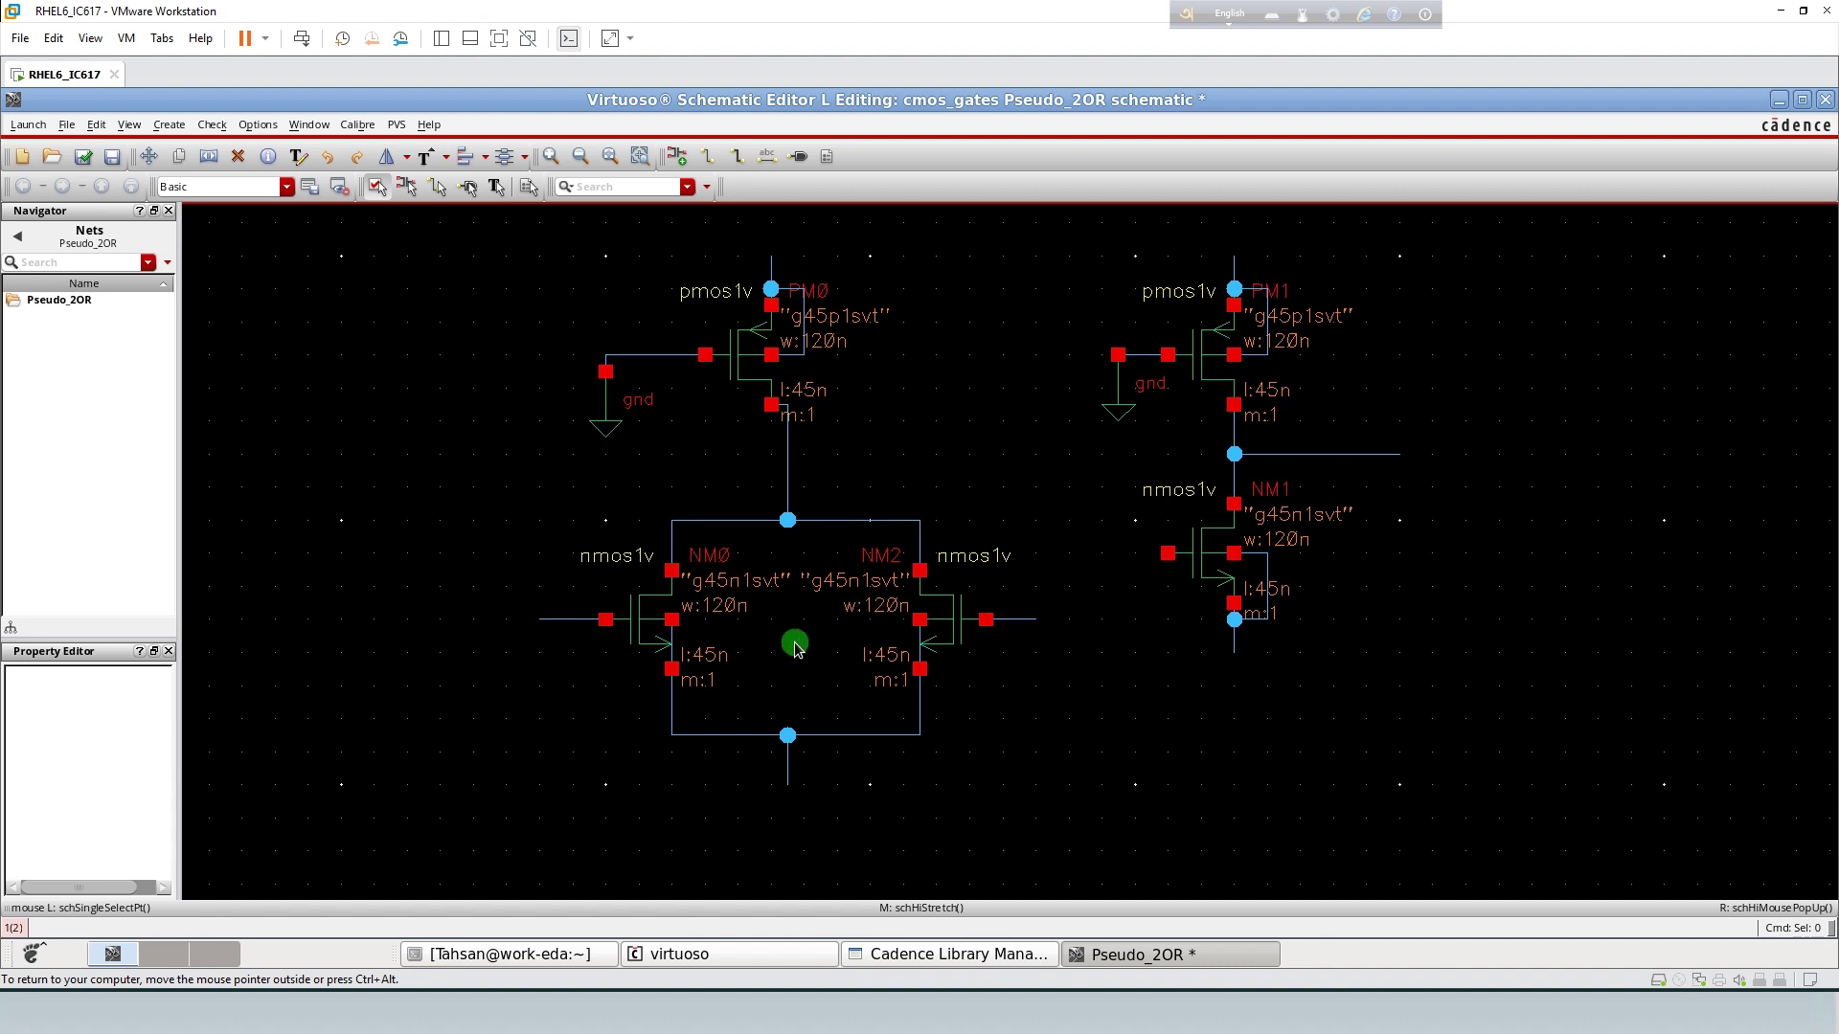
pyautogui.moveTo(523, 505); pyautogui.dragTo(1049, 822)
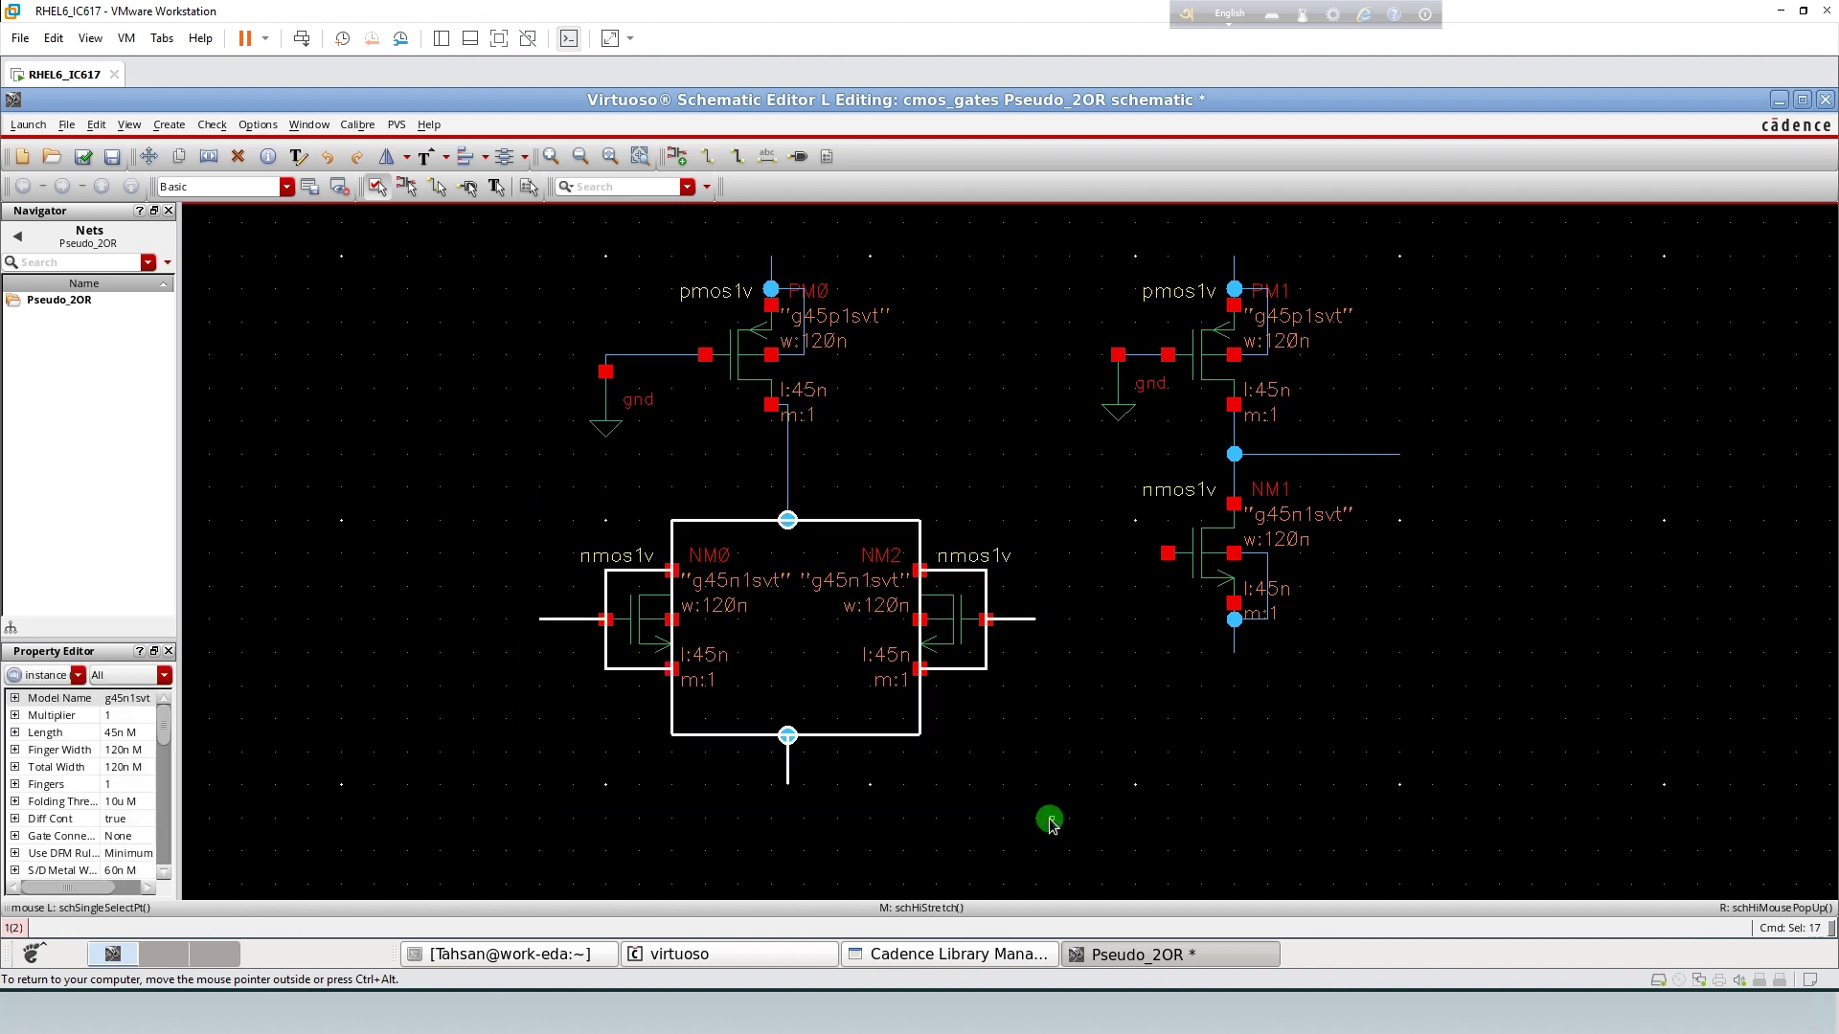
pyautogui.moveTo(1050, 822); pyautogui.dragTo(1051, 886, button='middle')
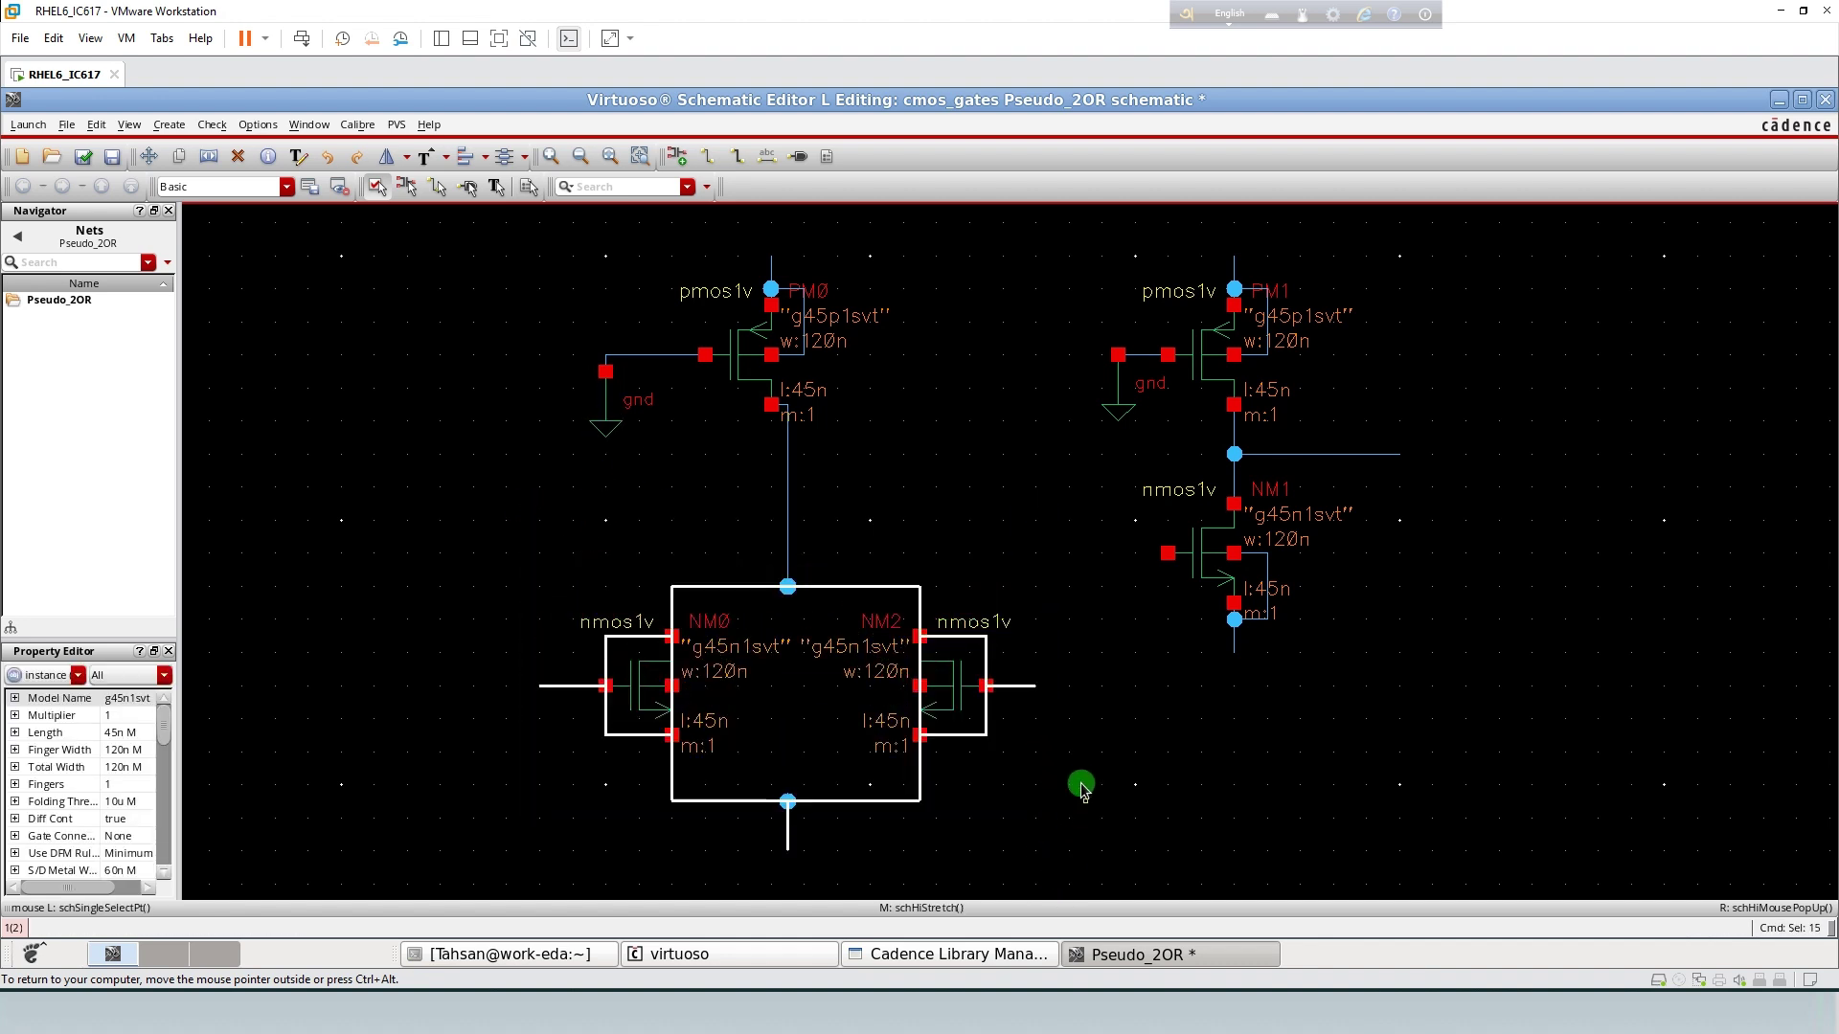
# - Wire the node between the left PMOS drain and the parallel NMOS pair to the gate of the right-hand NMOS
pyautogui.press('w')
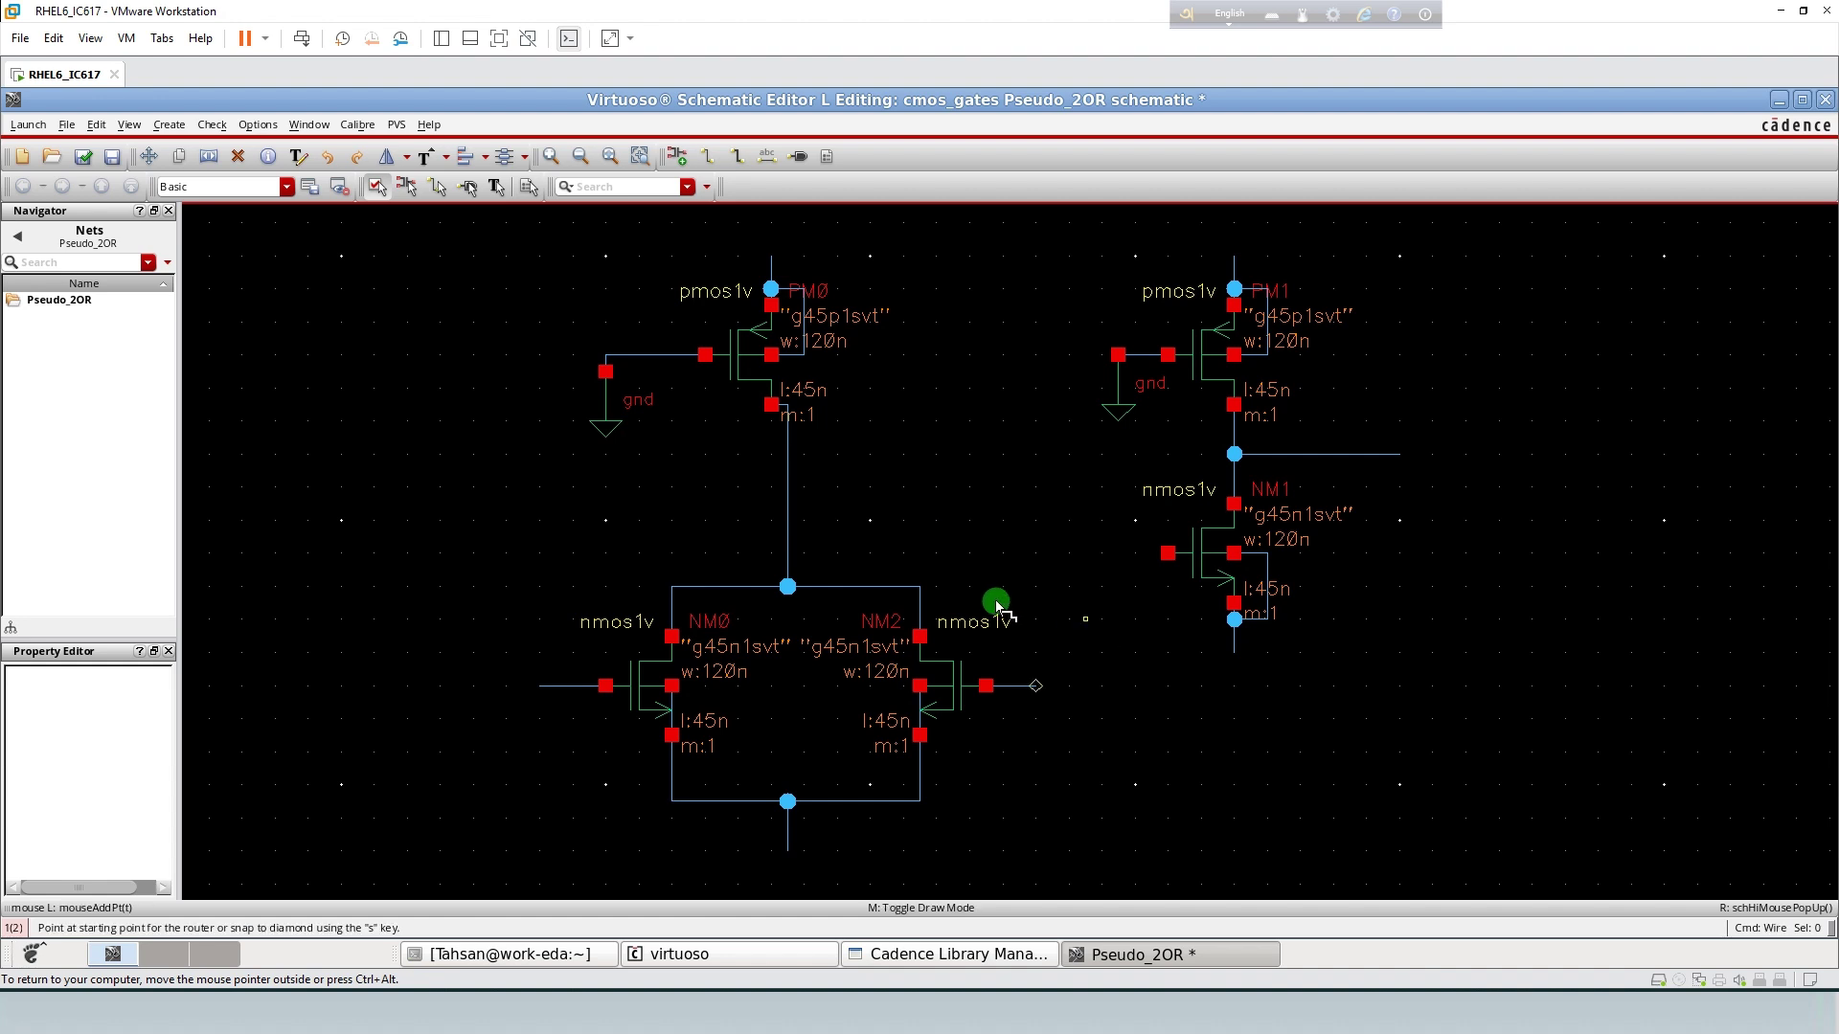
pyautogui.click(789, 508)
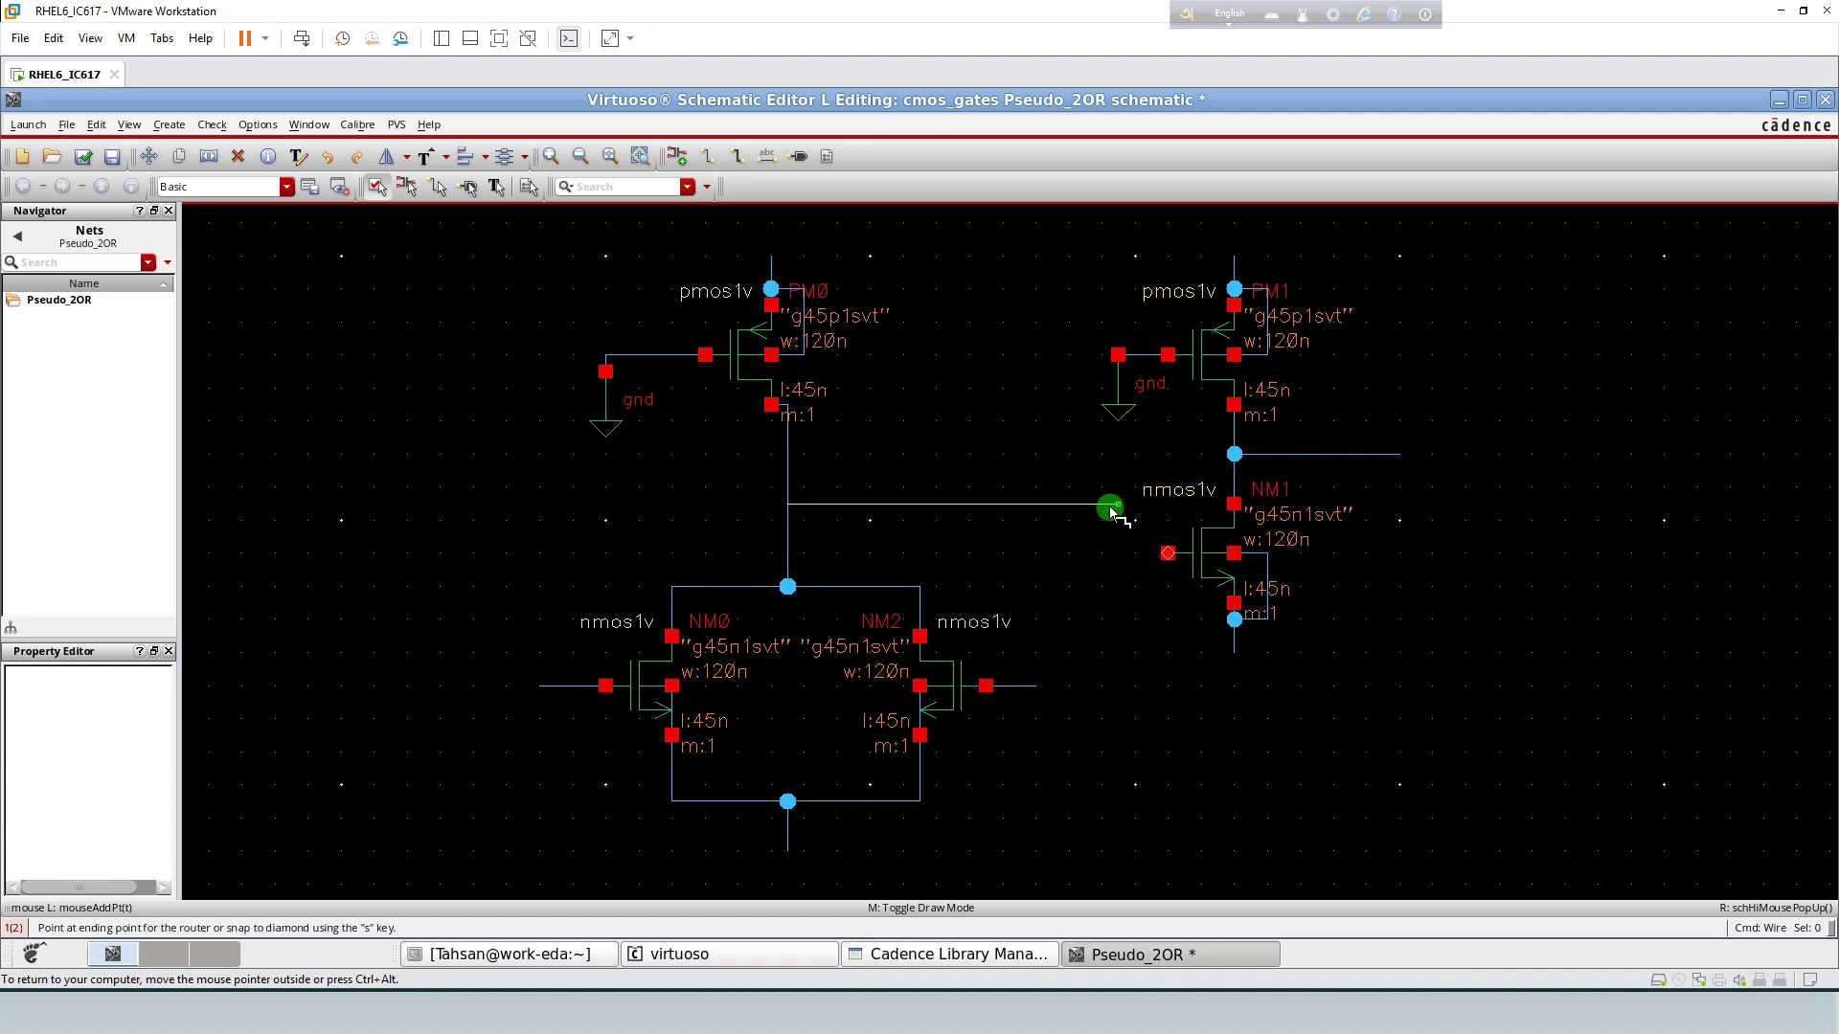
pyautogui.click(1164, 553)
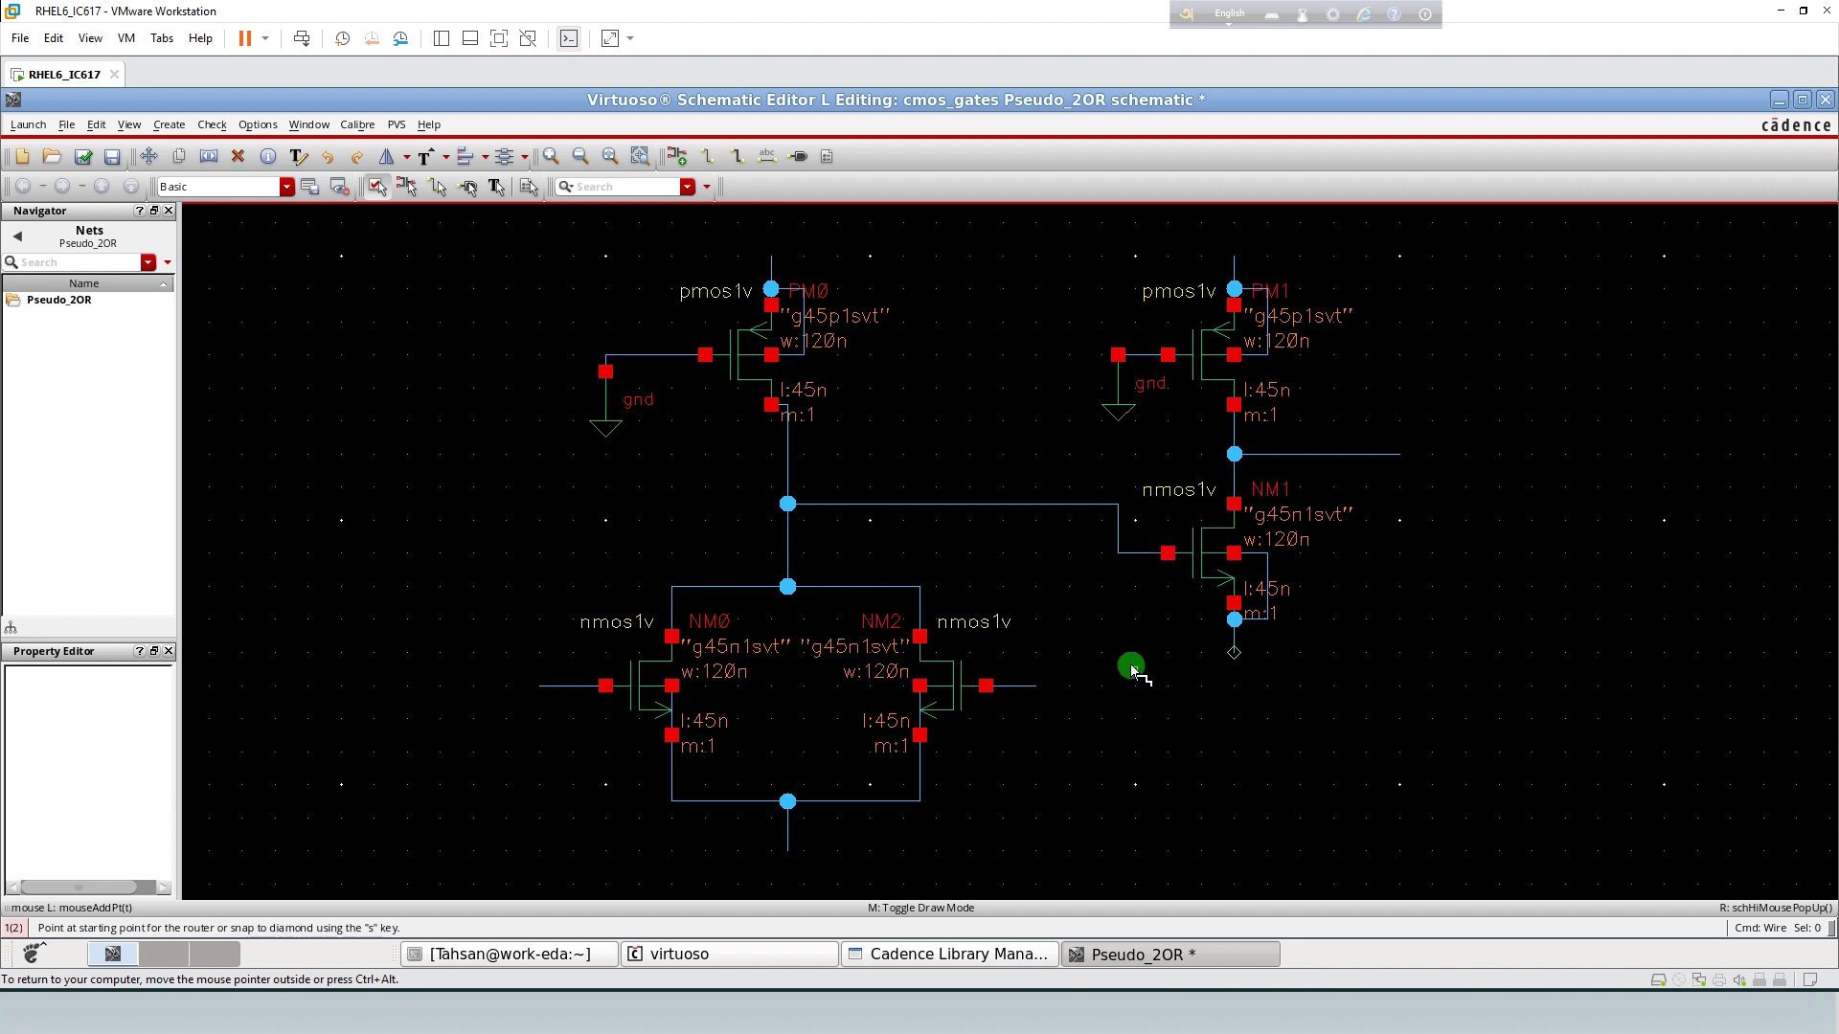
pyautogui.press('Escape')
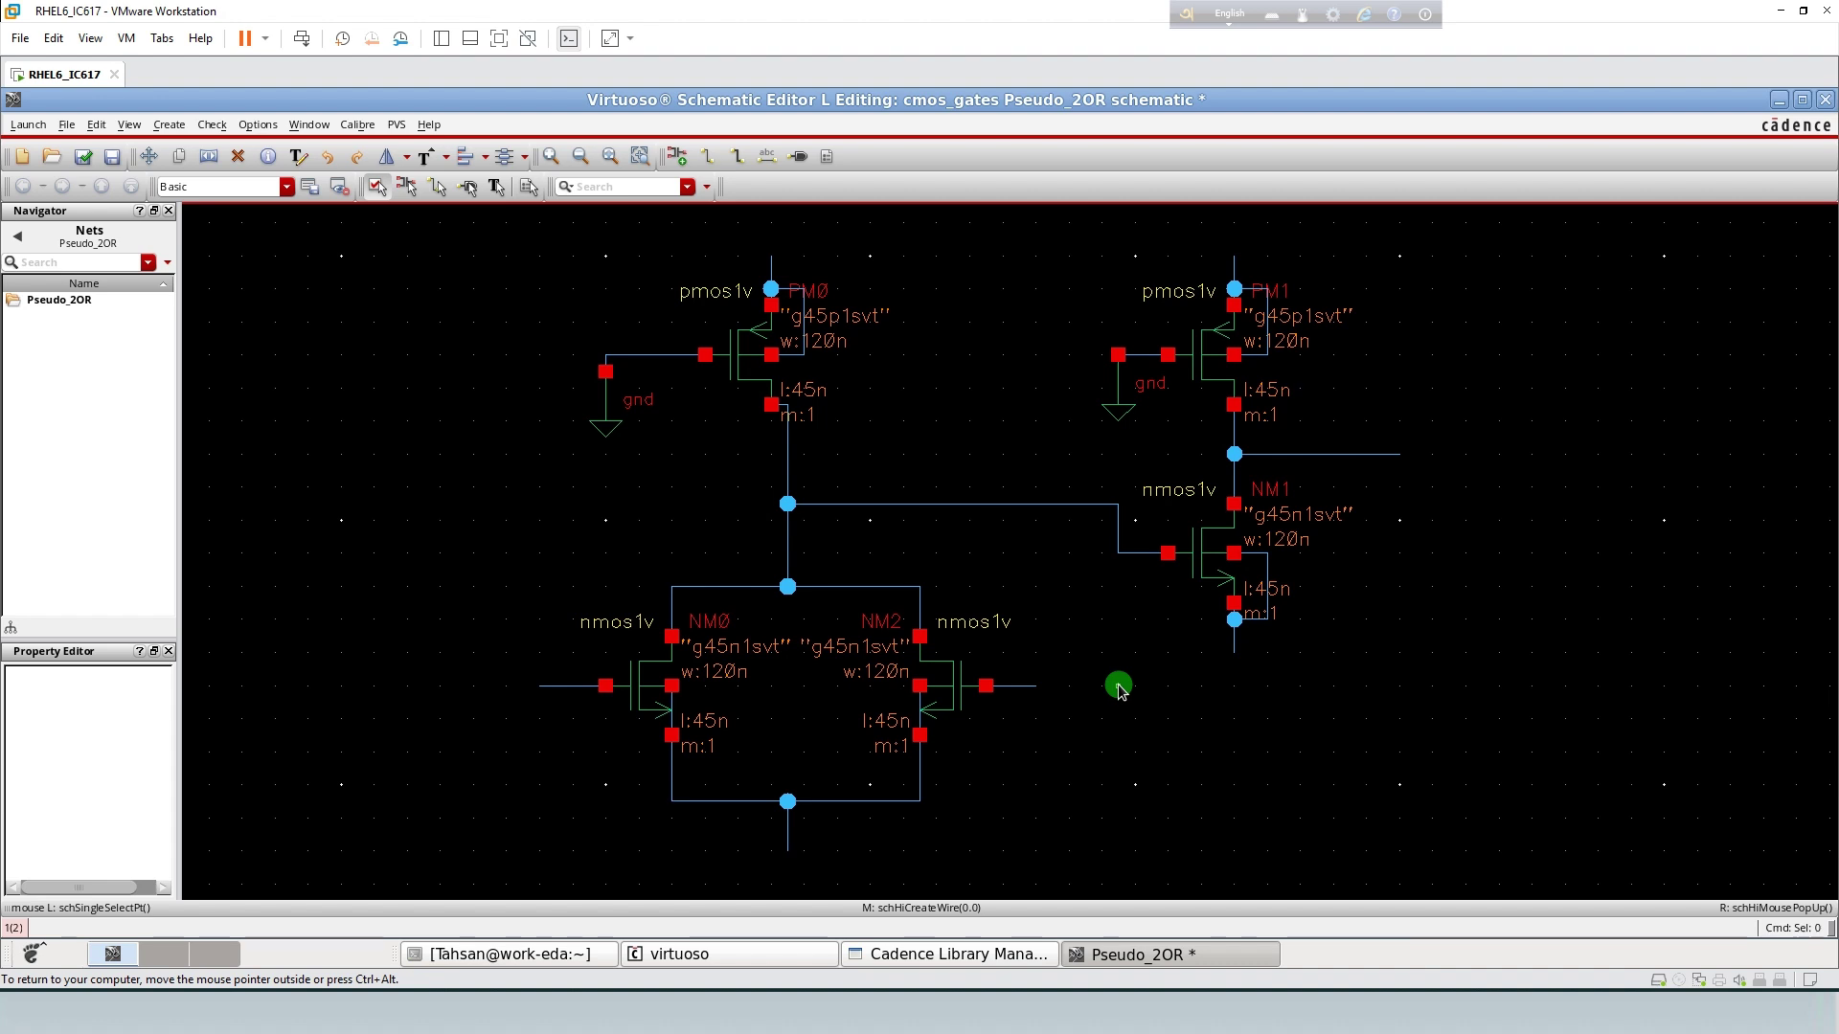
# - Create input pins VDD, VSS, A and B and place them in a column to the left of the circuit
pyautogui.press('p')
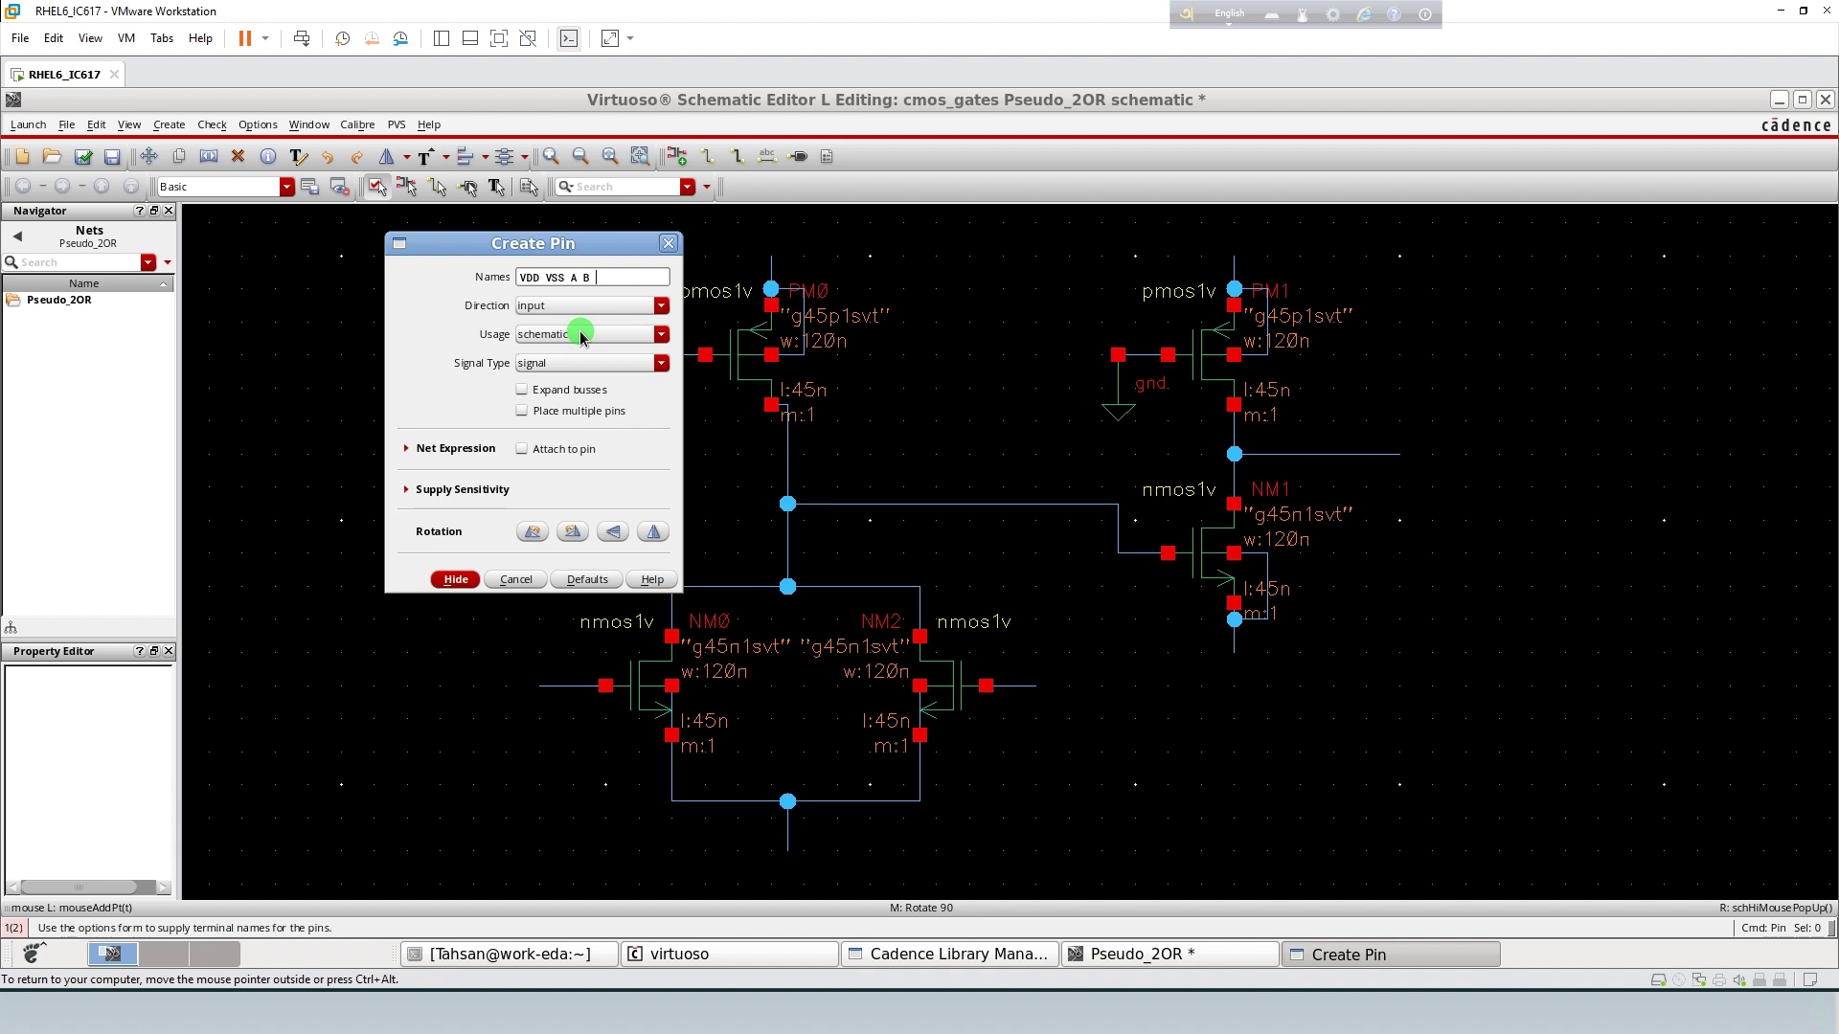
pyautogui.press('Return')
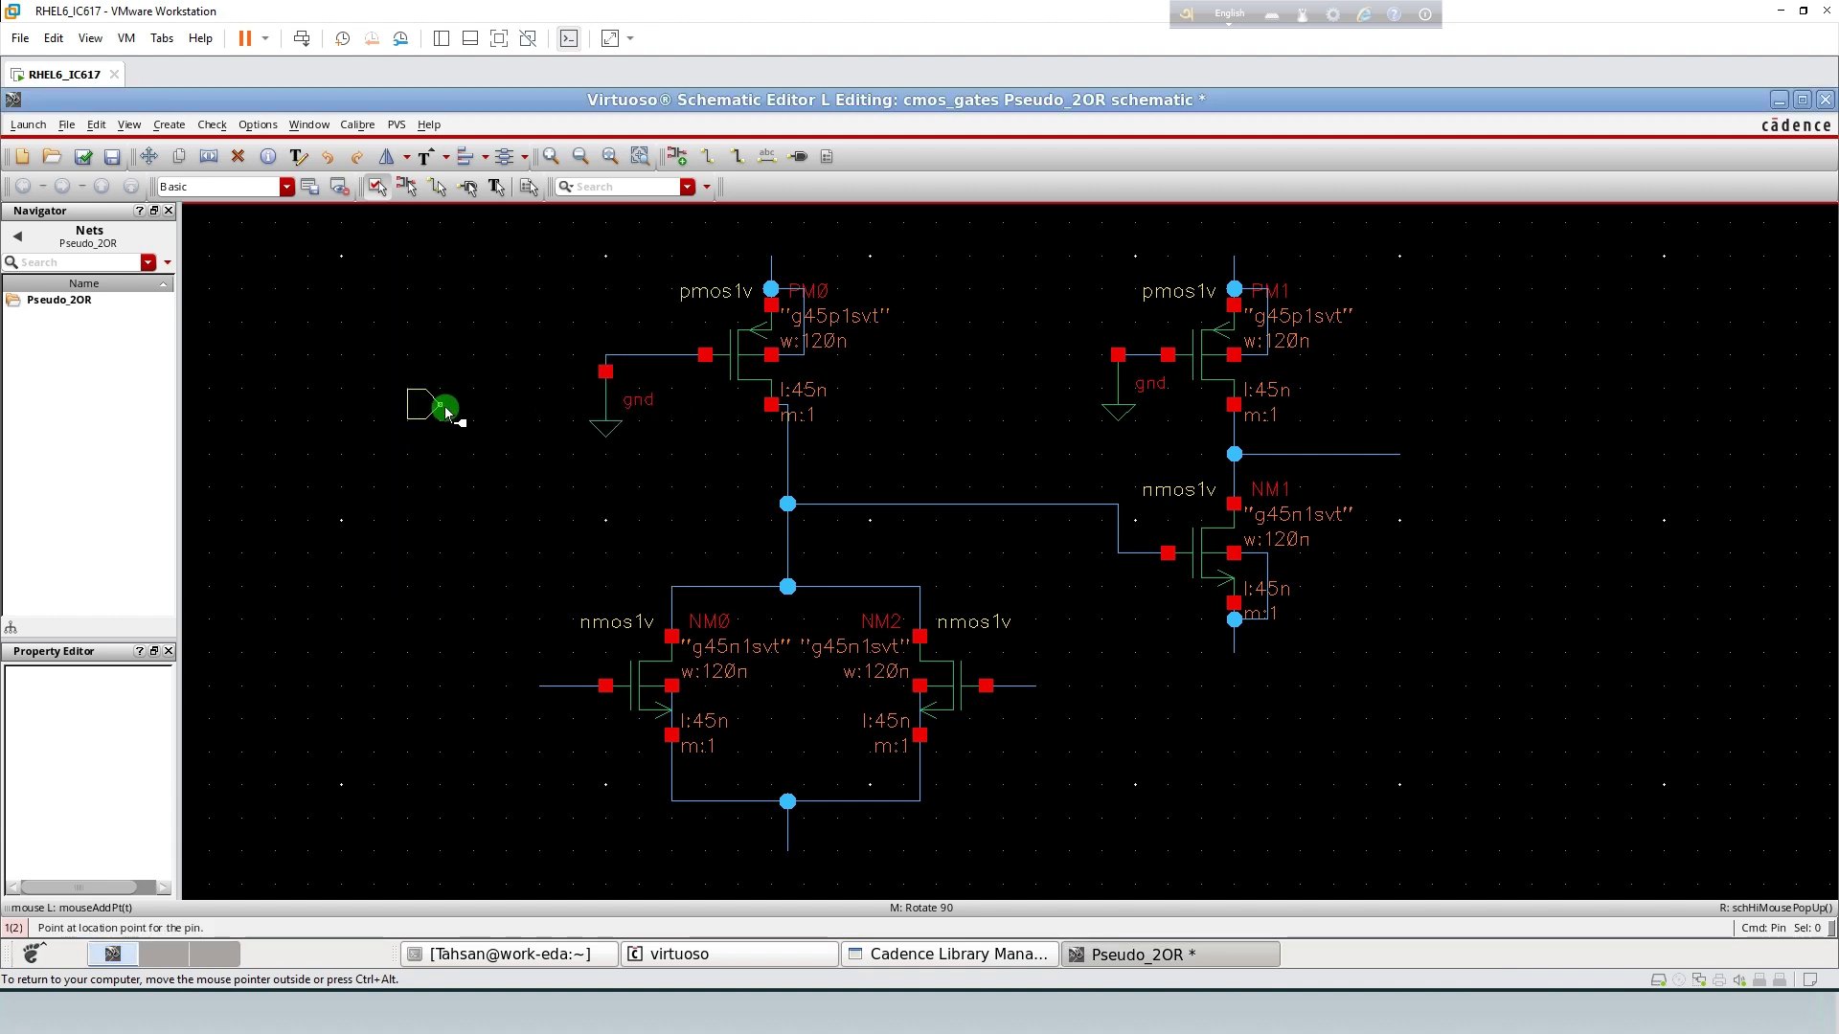
pyautogui.click(444, 406)
pyautogui.click(444, 454)
pyautogui.click(442, 503)
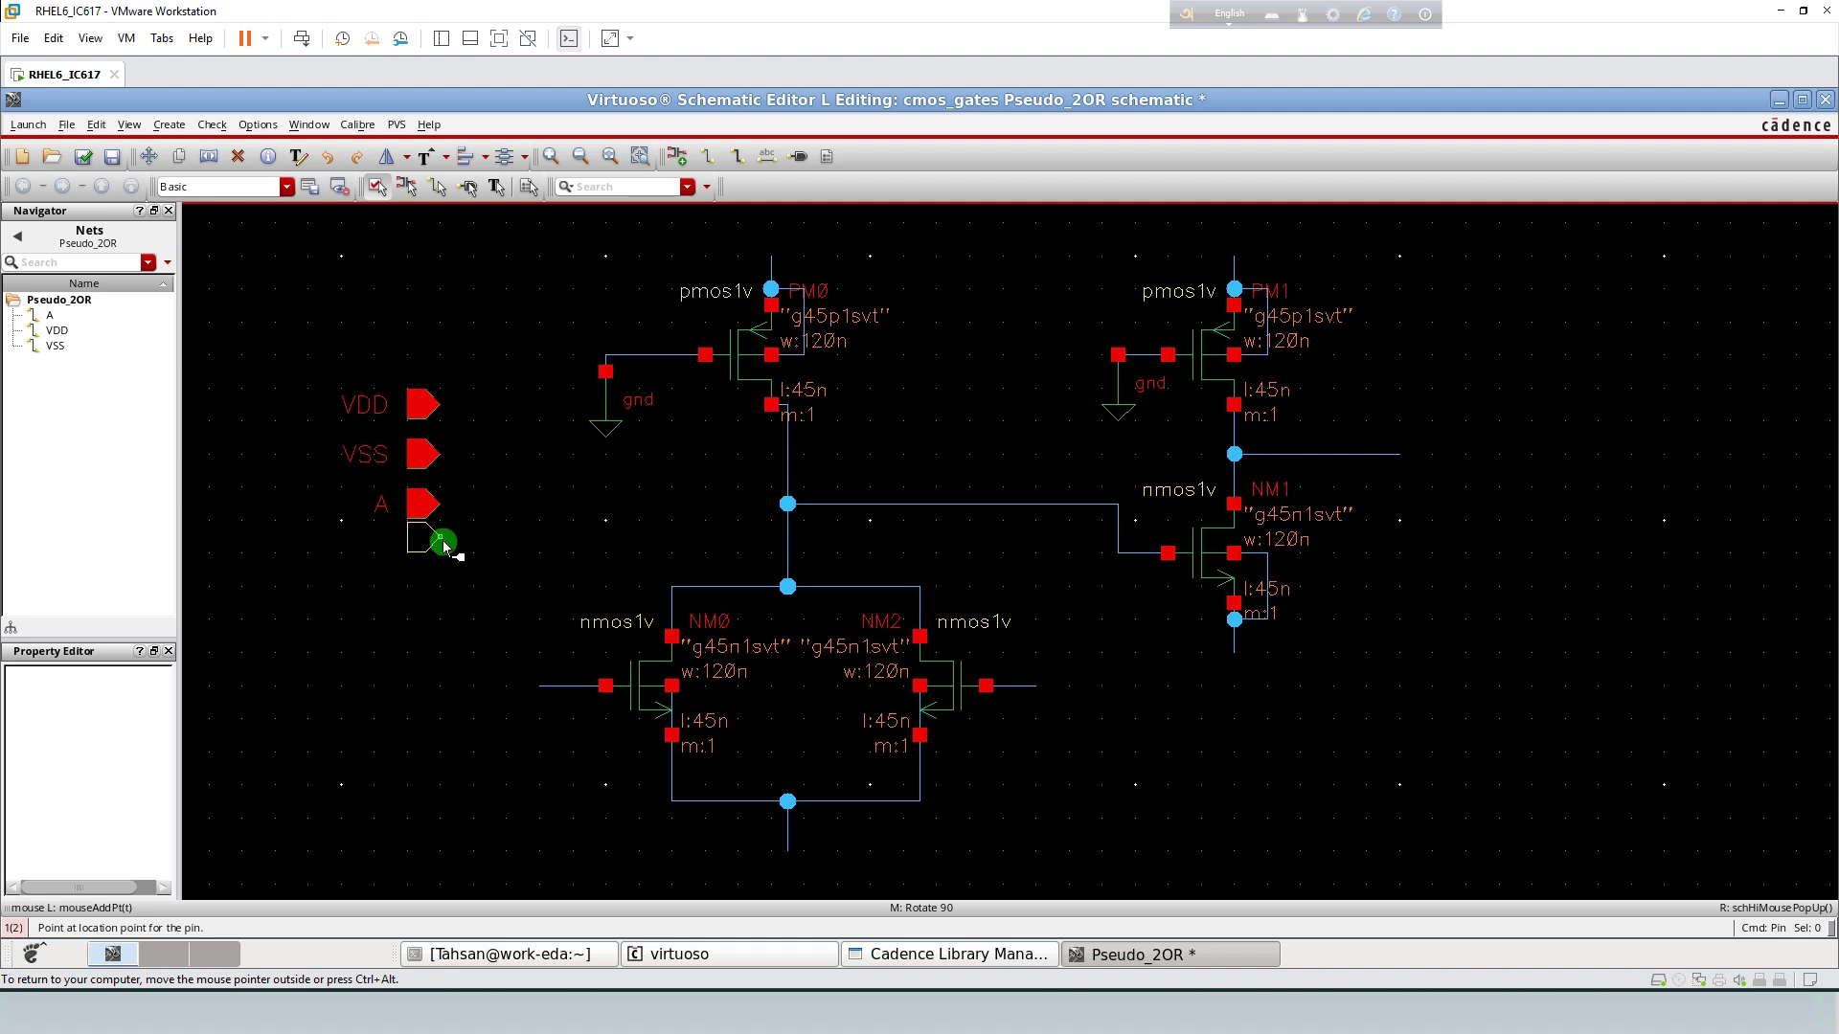
pyautogui.click(443, 553)
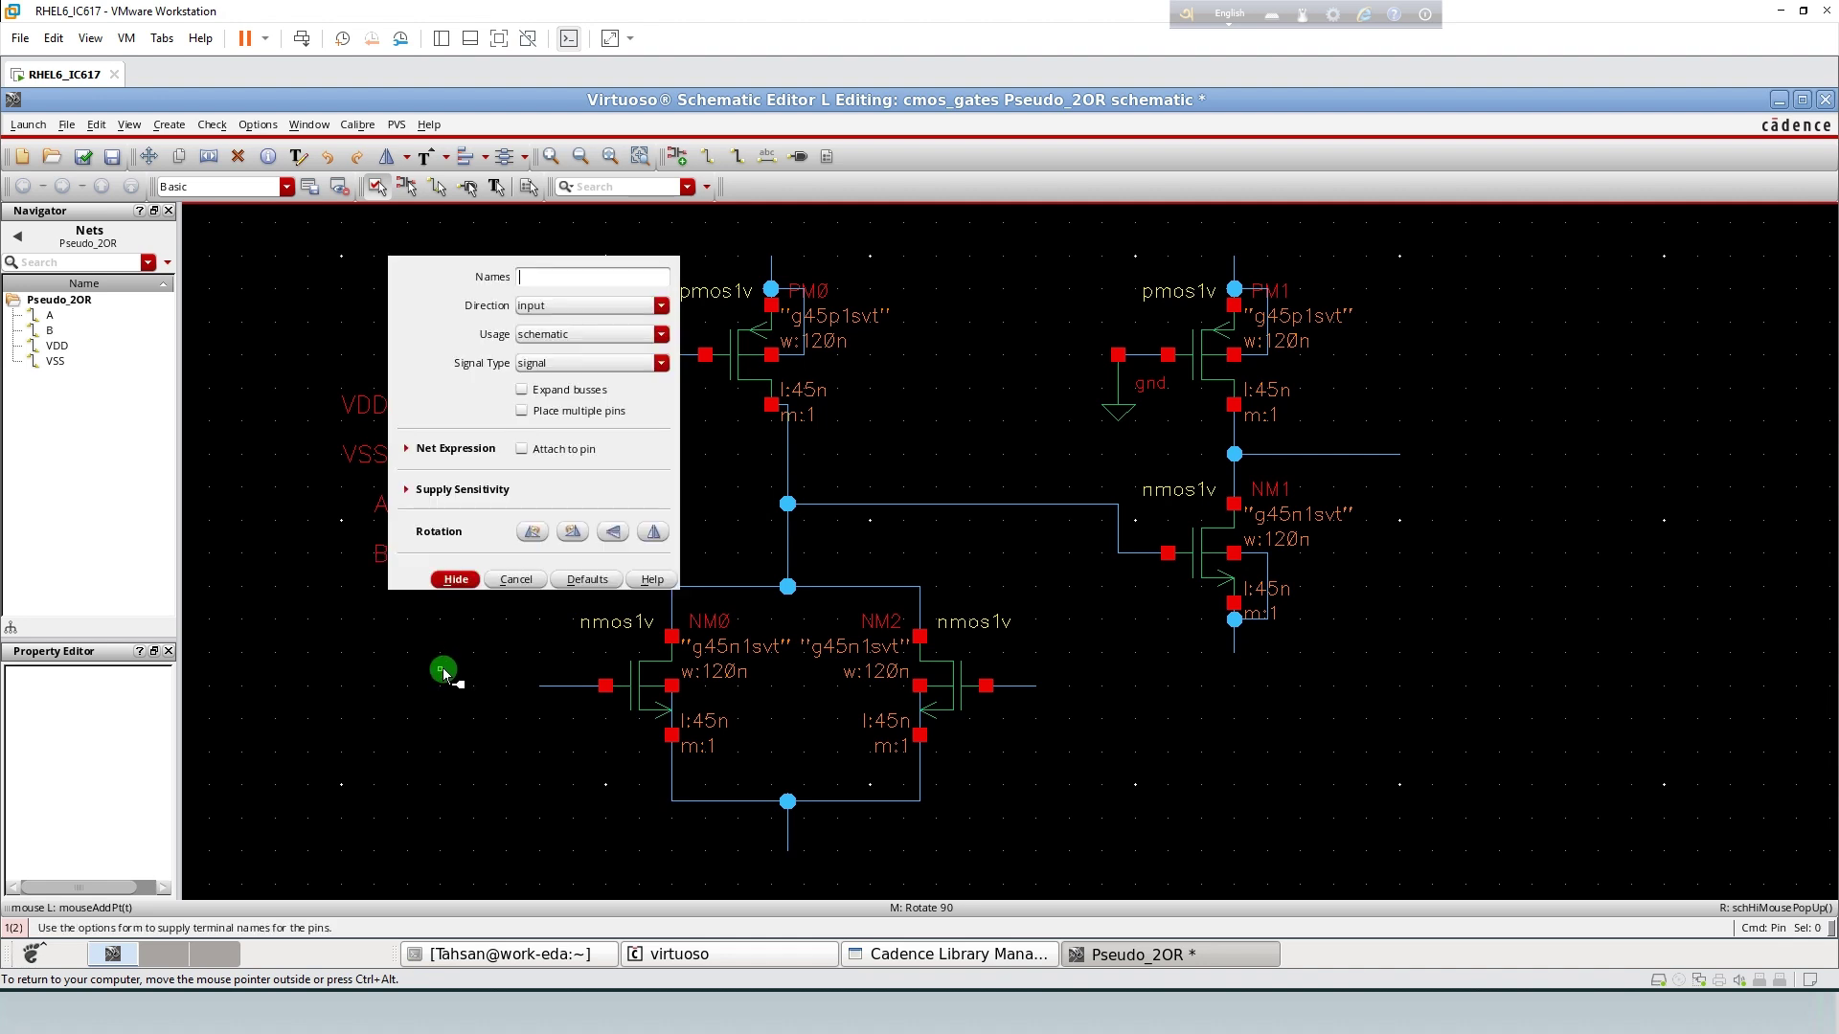
# - Create an output-direction pin named OUTPUT and place it below the B pin
pyautogui.click(537, 306)
pyautogui.click(537, 339)
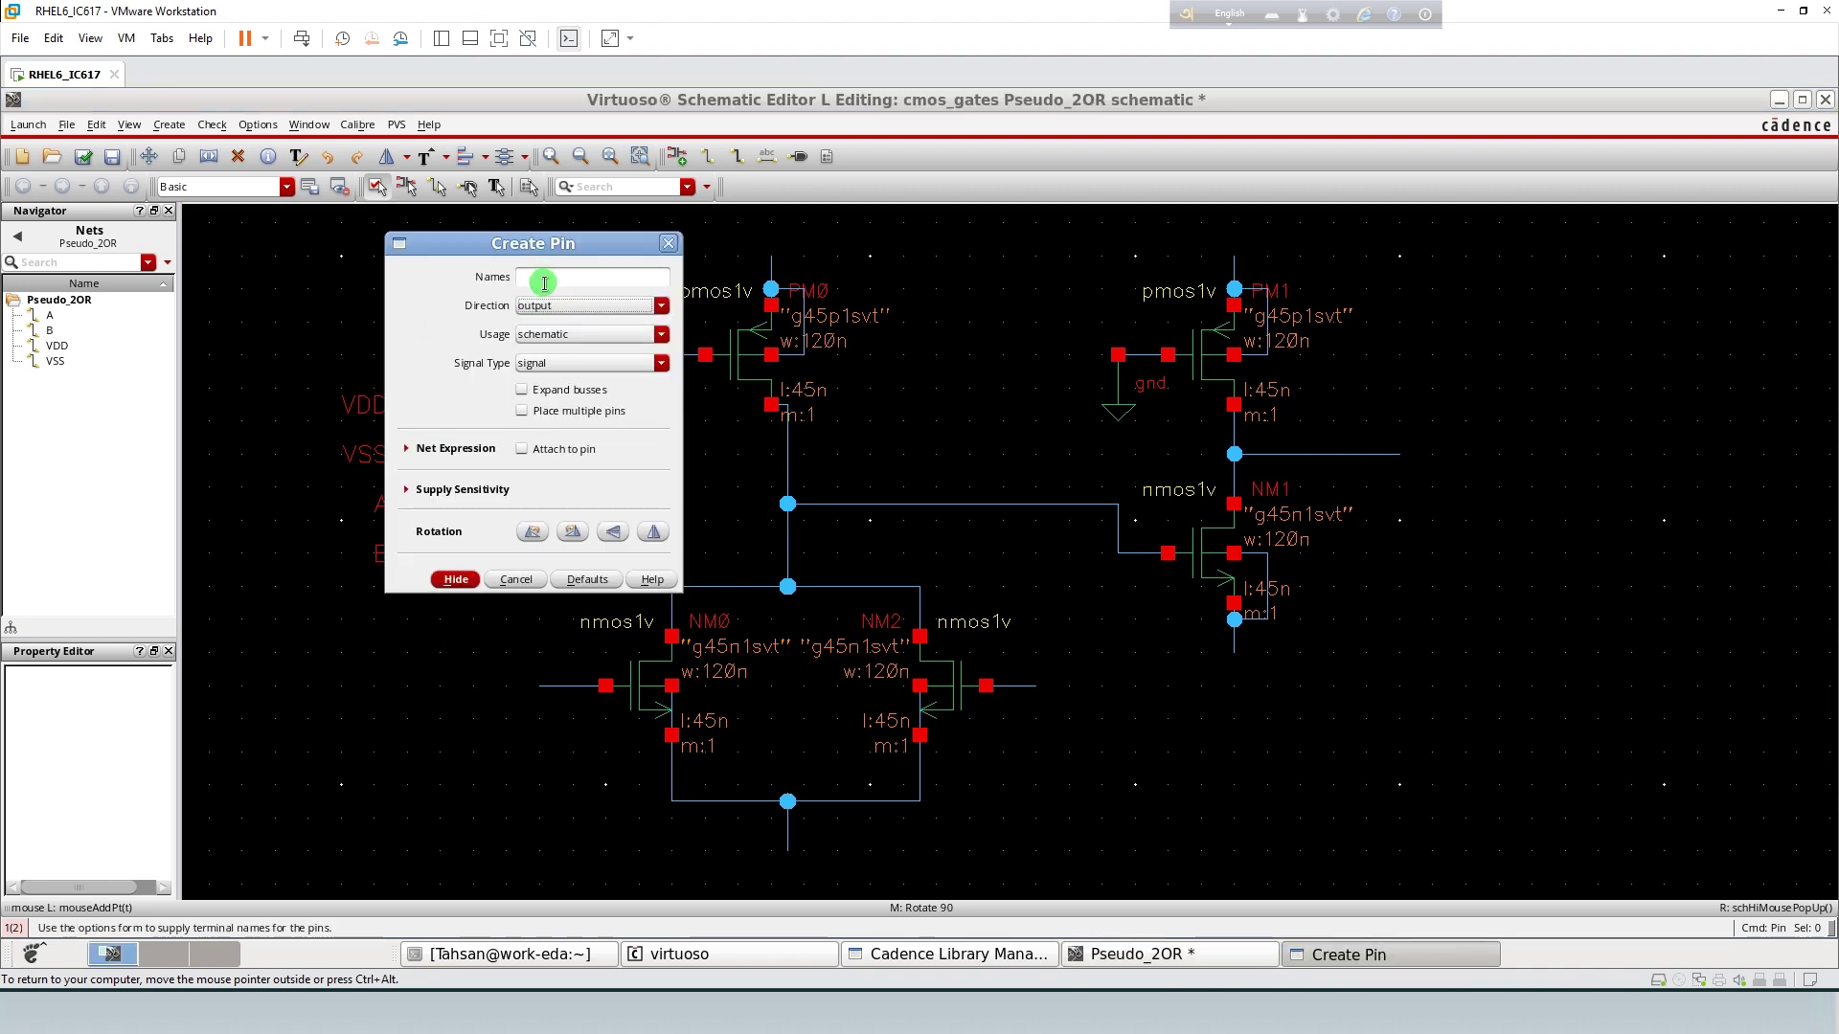
pyautogui.click(544, 279)
pyautogui.write('out')
pyautogui.press('Return')
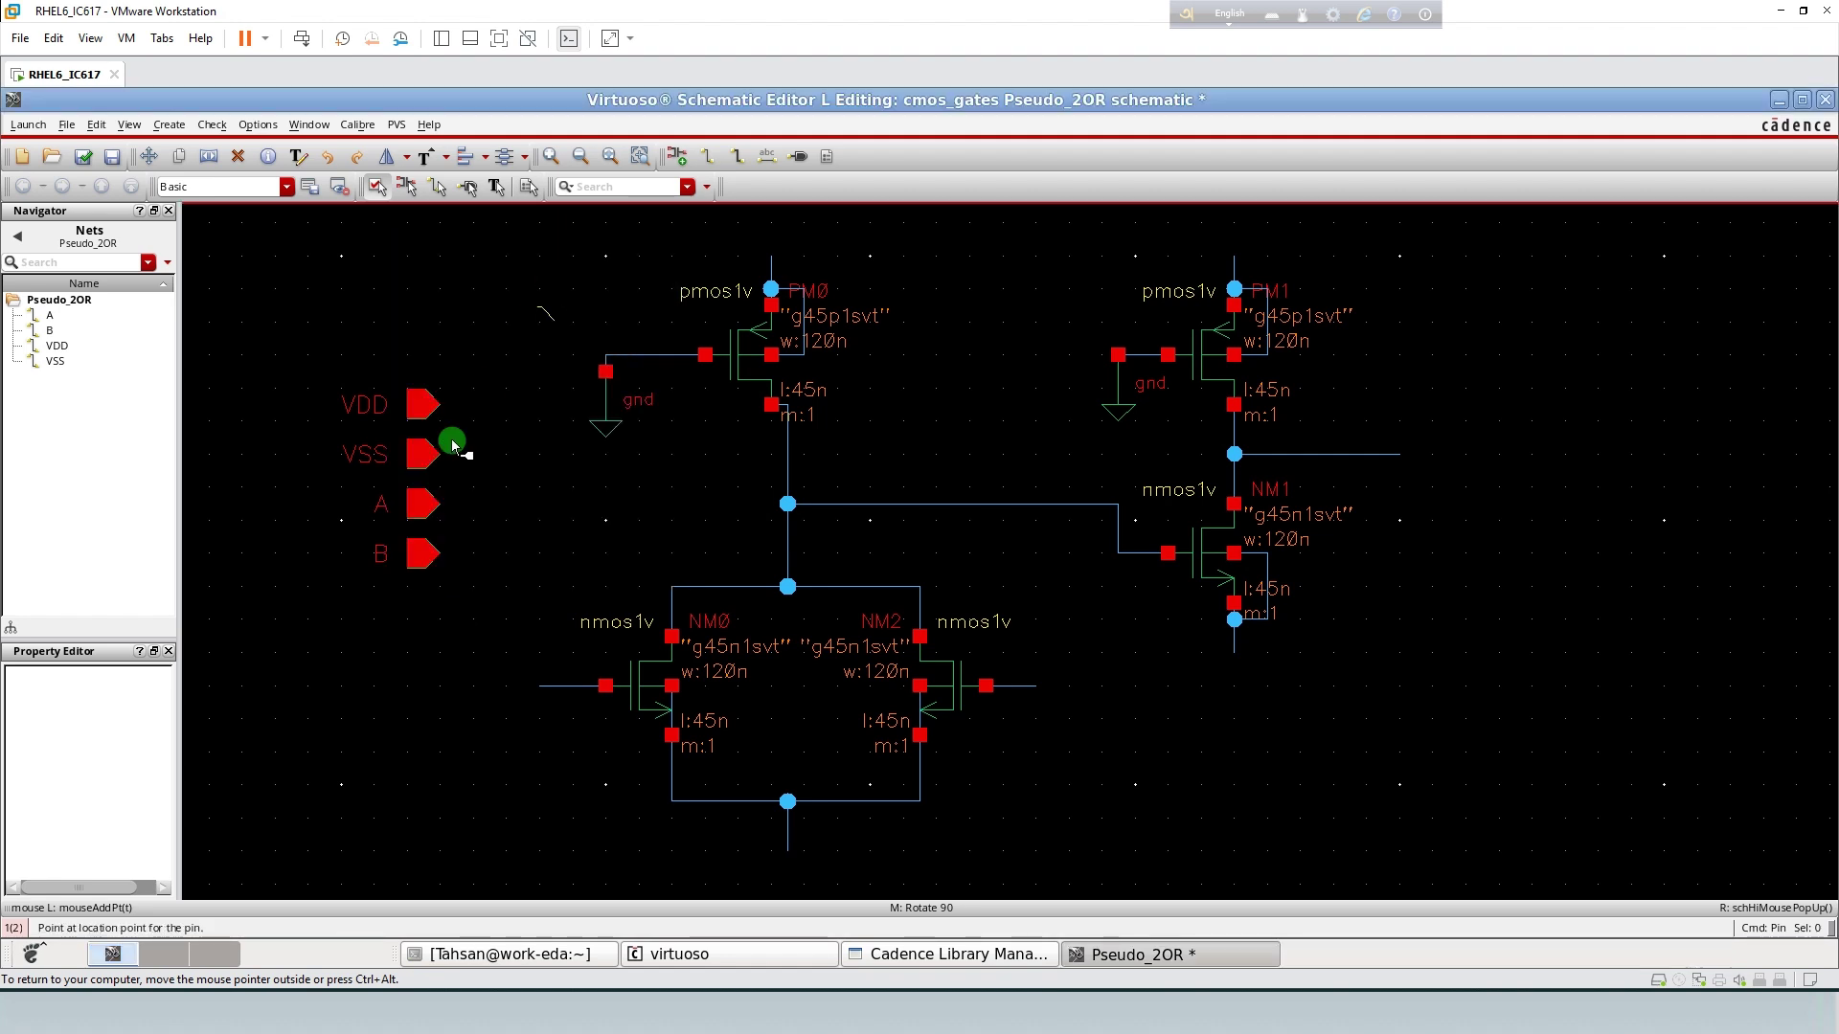
pyautogui.click(408, 604)
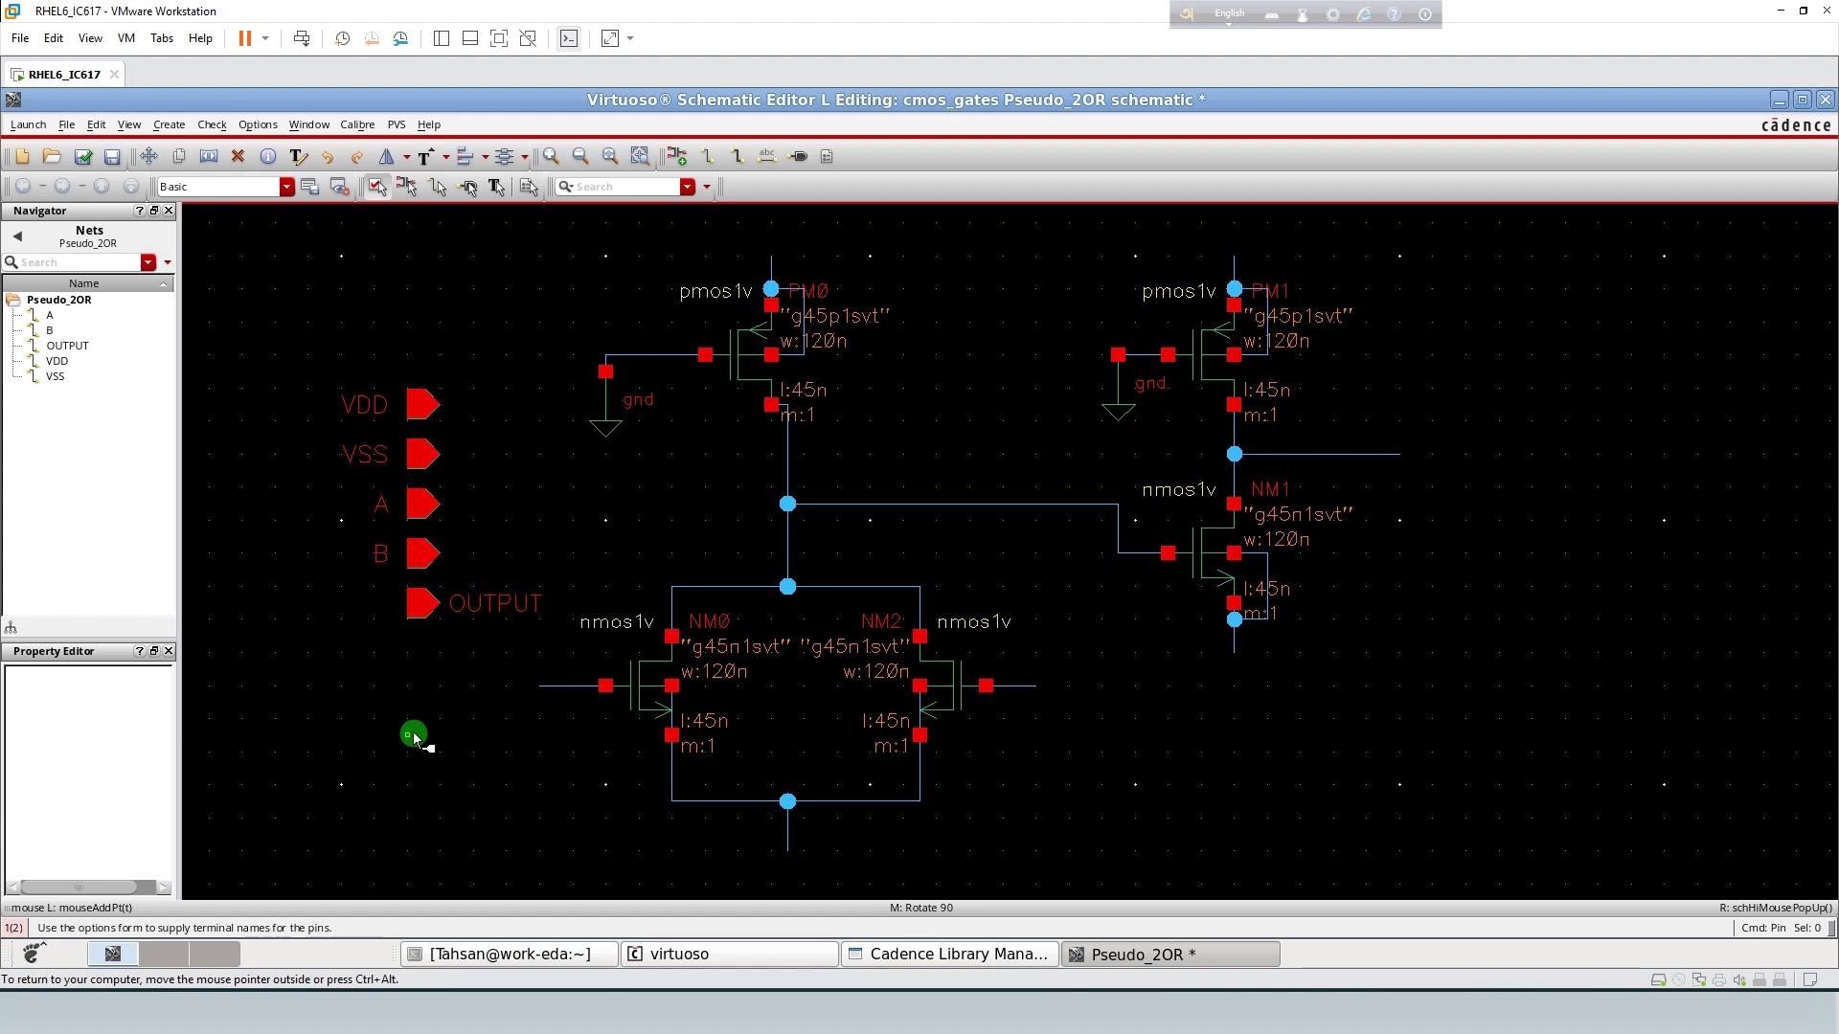
pyautogui.press('Escape')
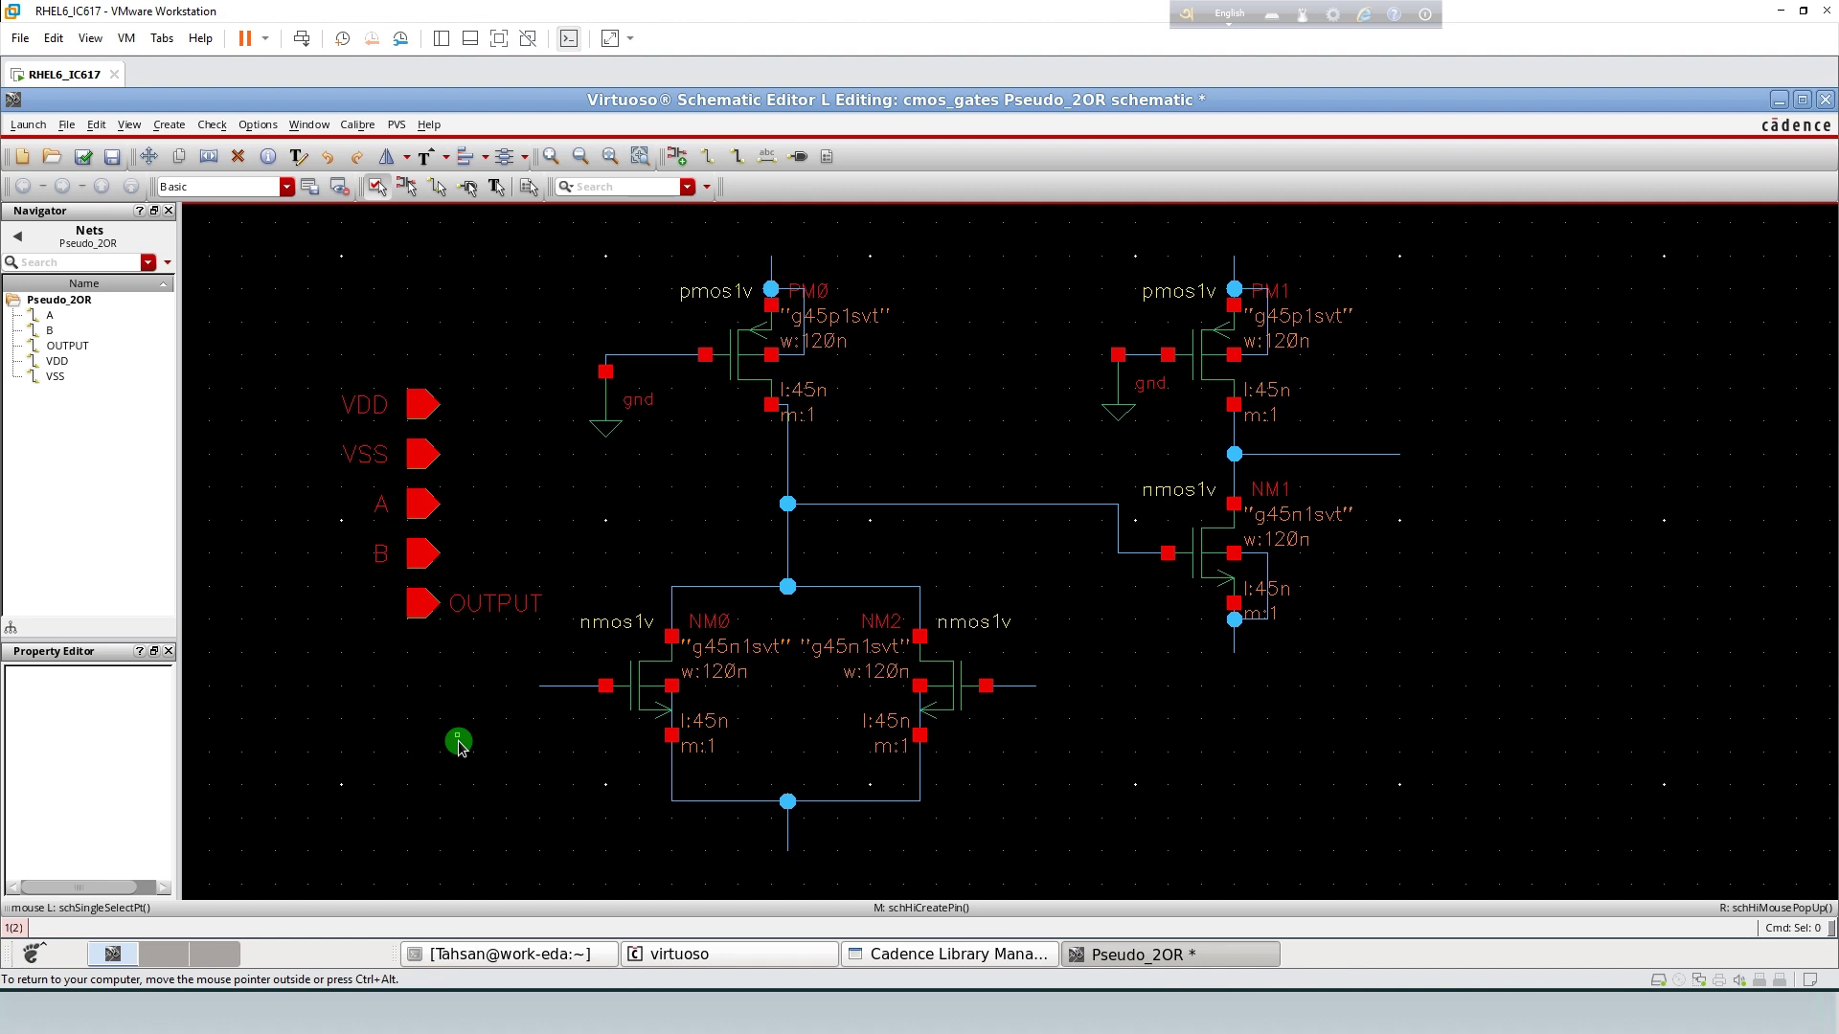
# - Enter wire names VDD VDD VSS VSS A B OUTPUT, placing VDD on both PMOS source stubs and VSS on both stubs below the NMOS sources
pyautogui.press('l')
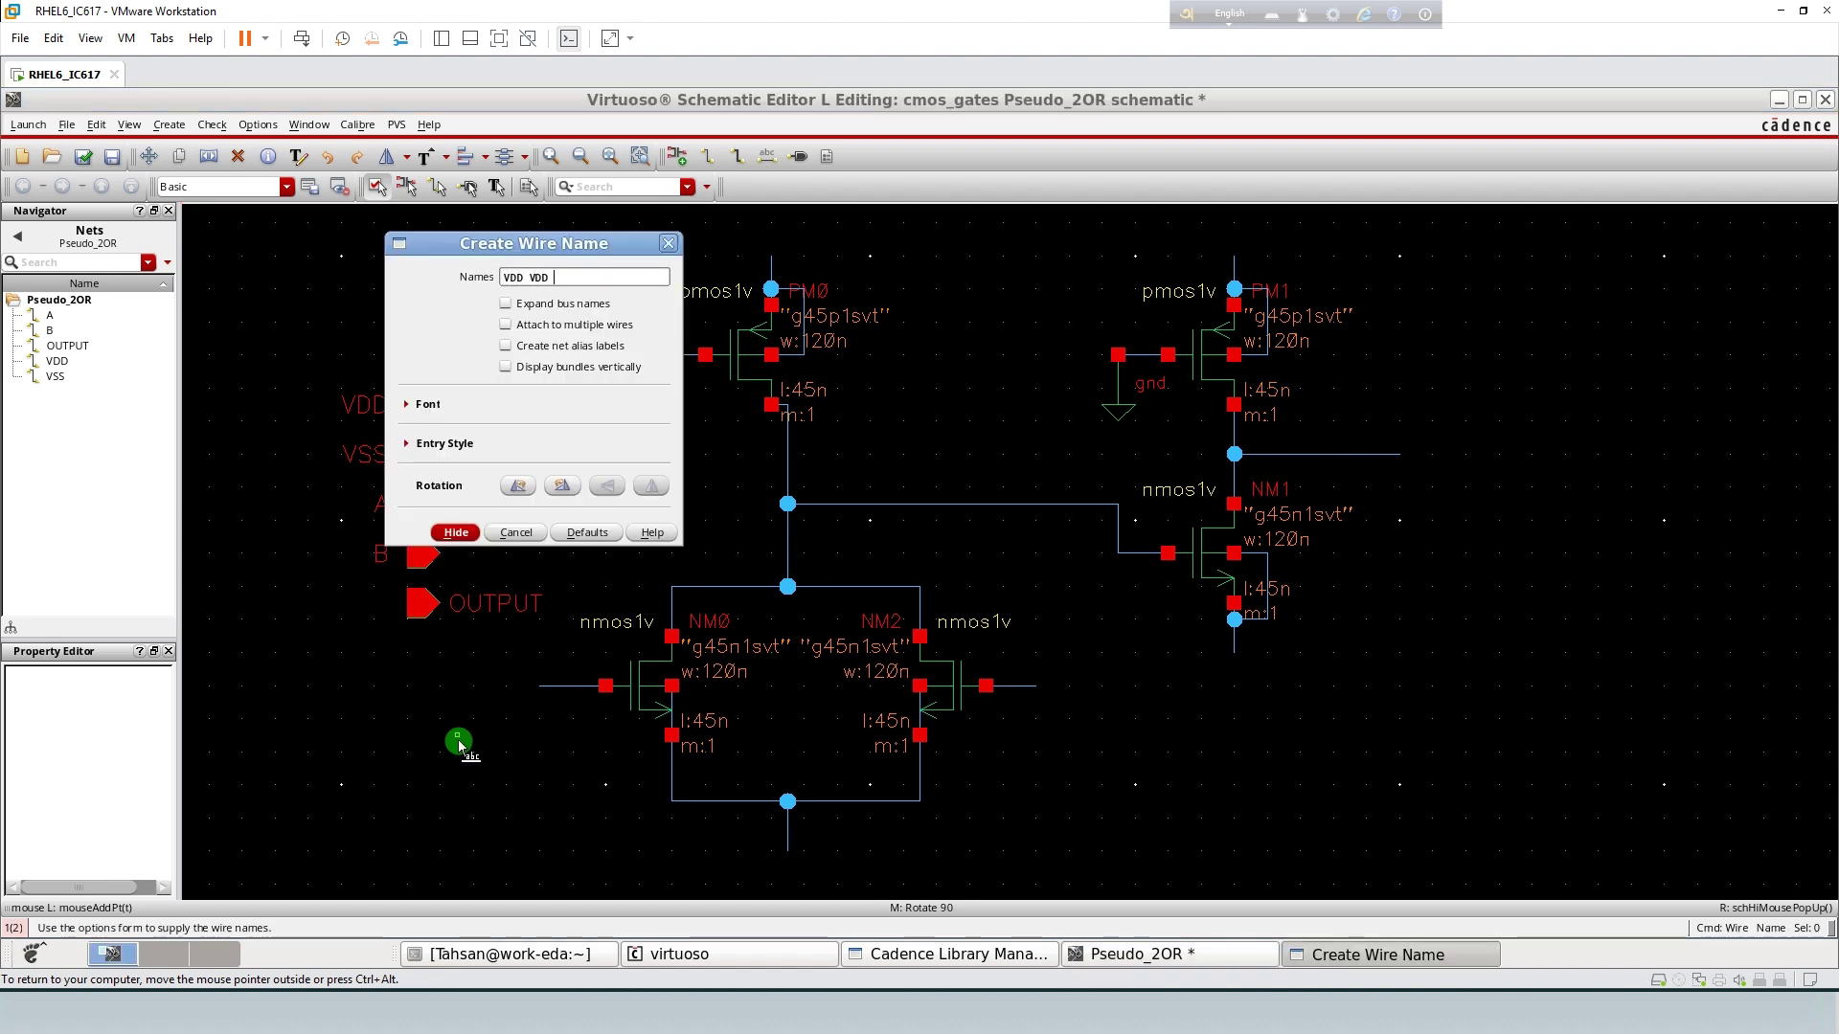
pyautogui.write('VDD VDD VSS VSS A B OUTPUT')
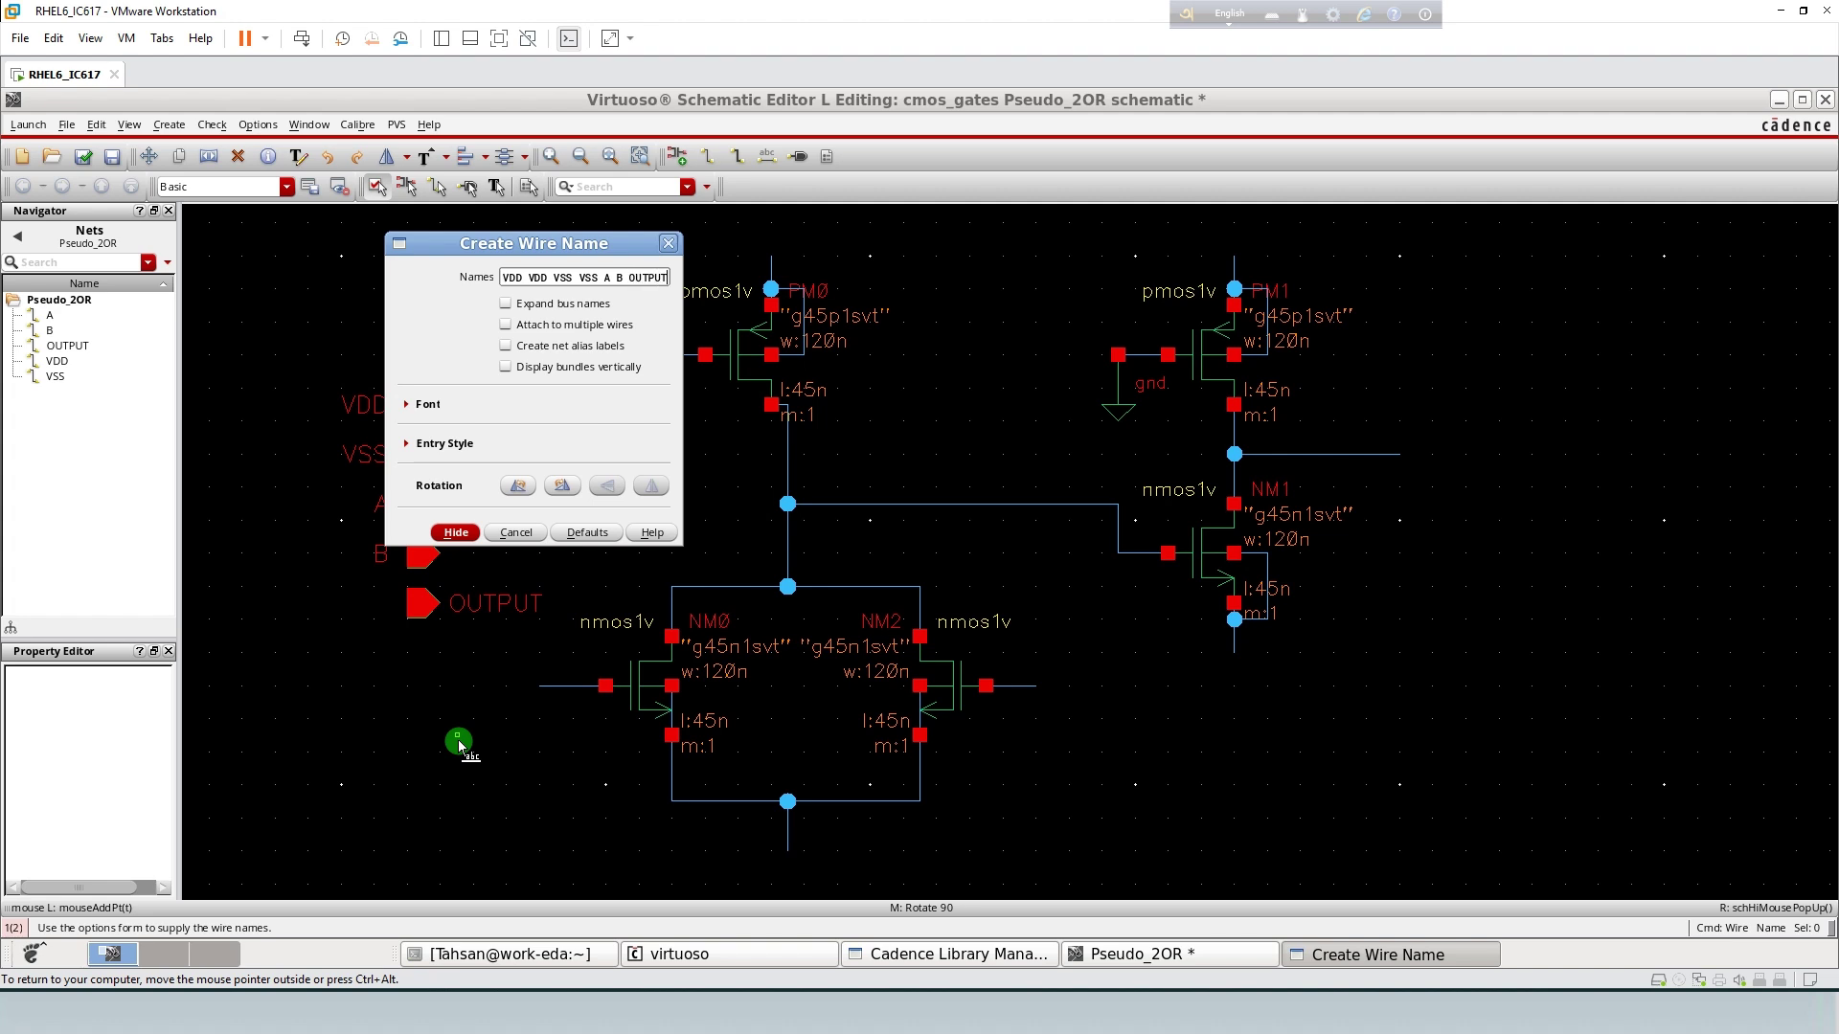
pyautogui.press('Return')
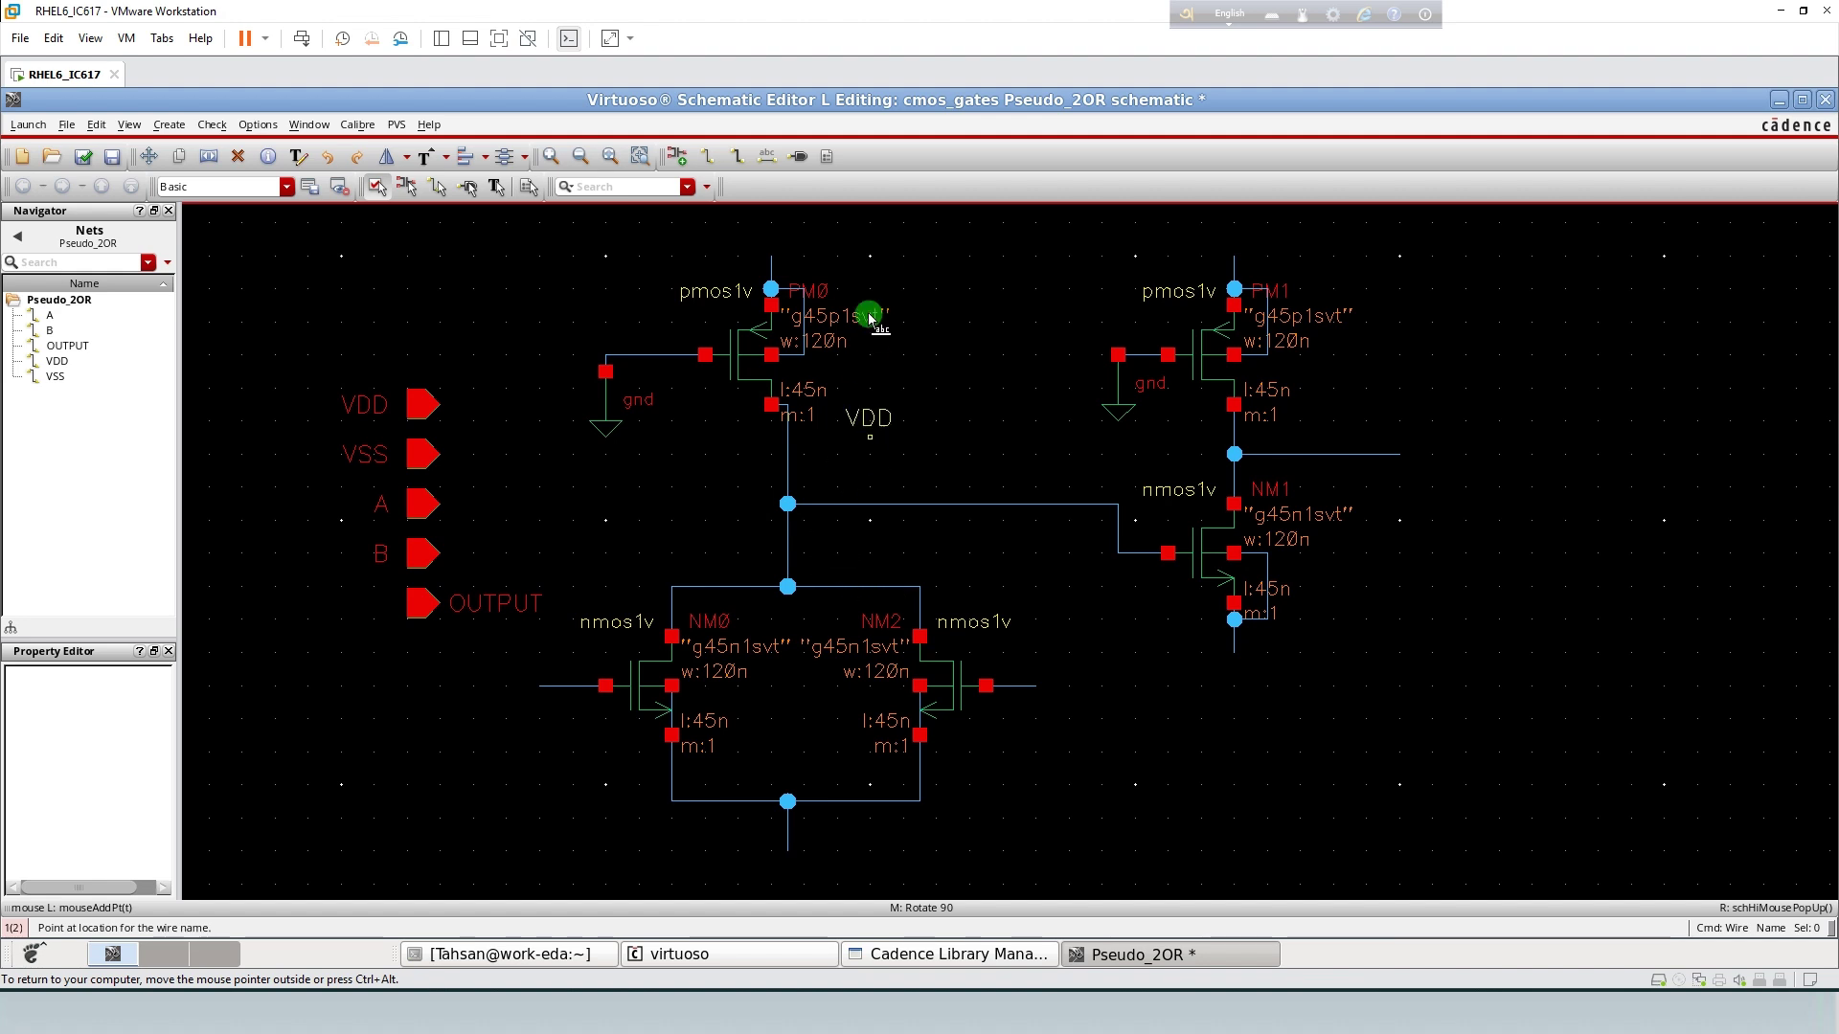
pyautogui.middleClick(773, 266)
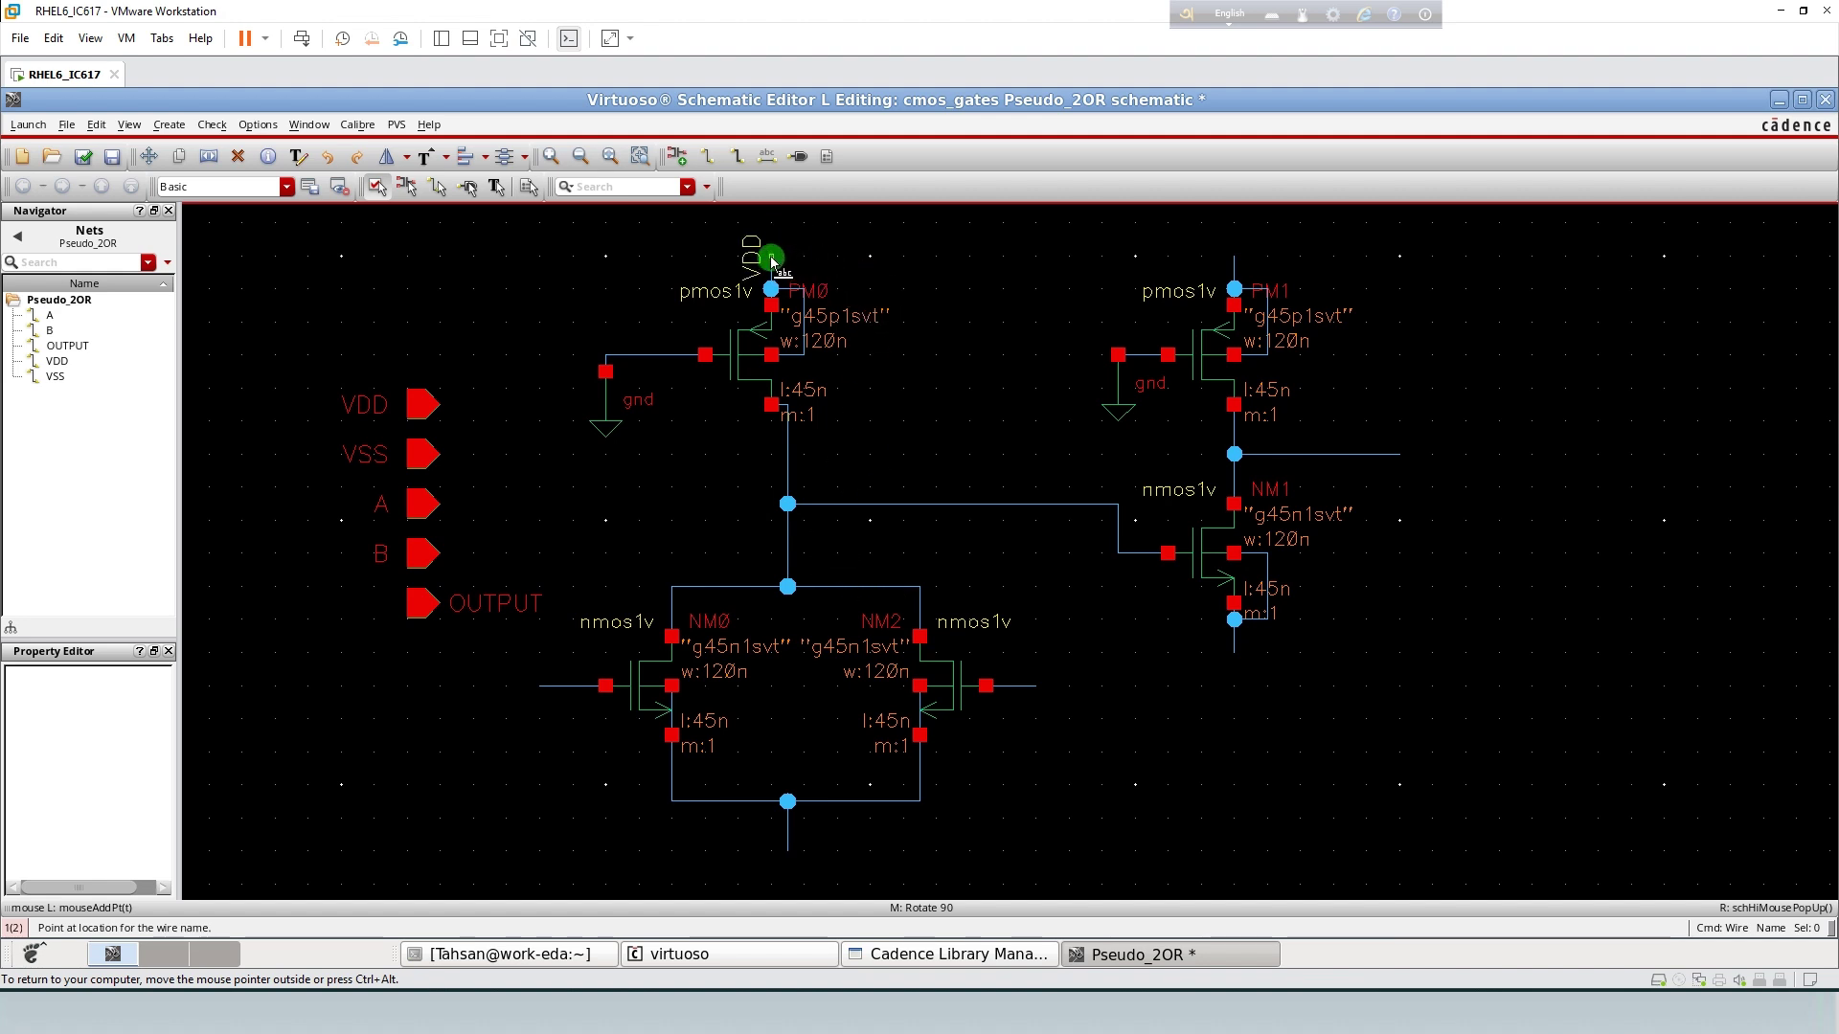
pyautogui.click(773, 261)
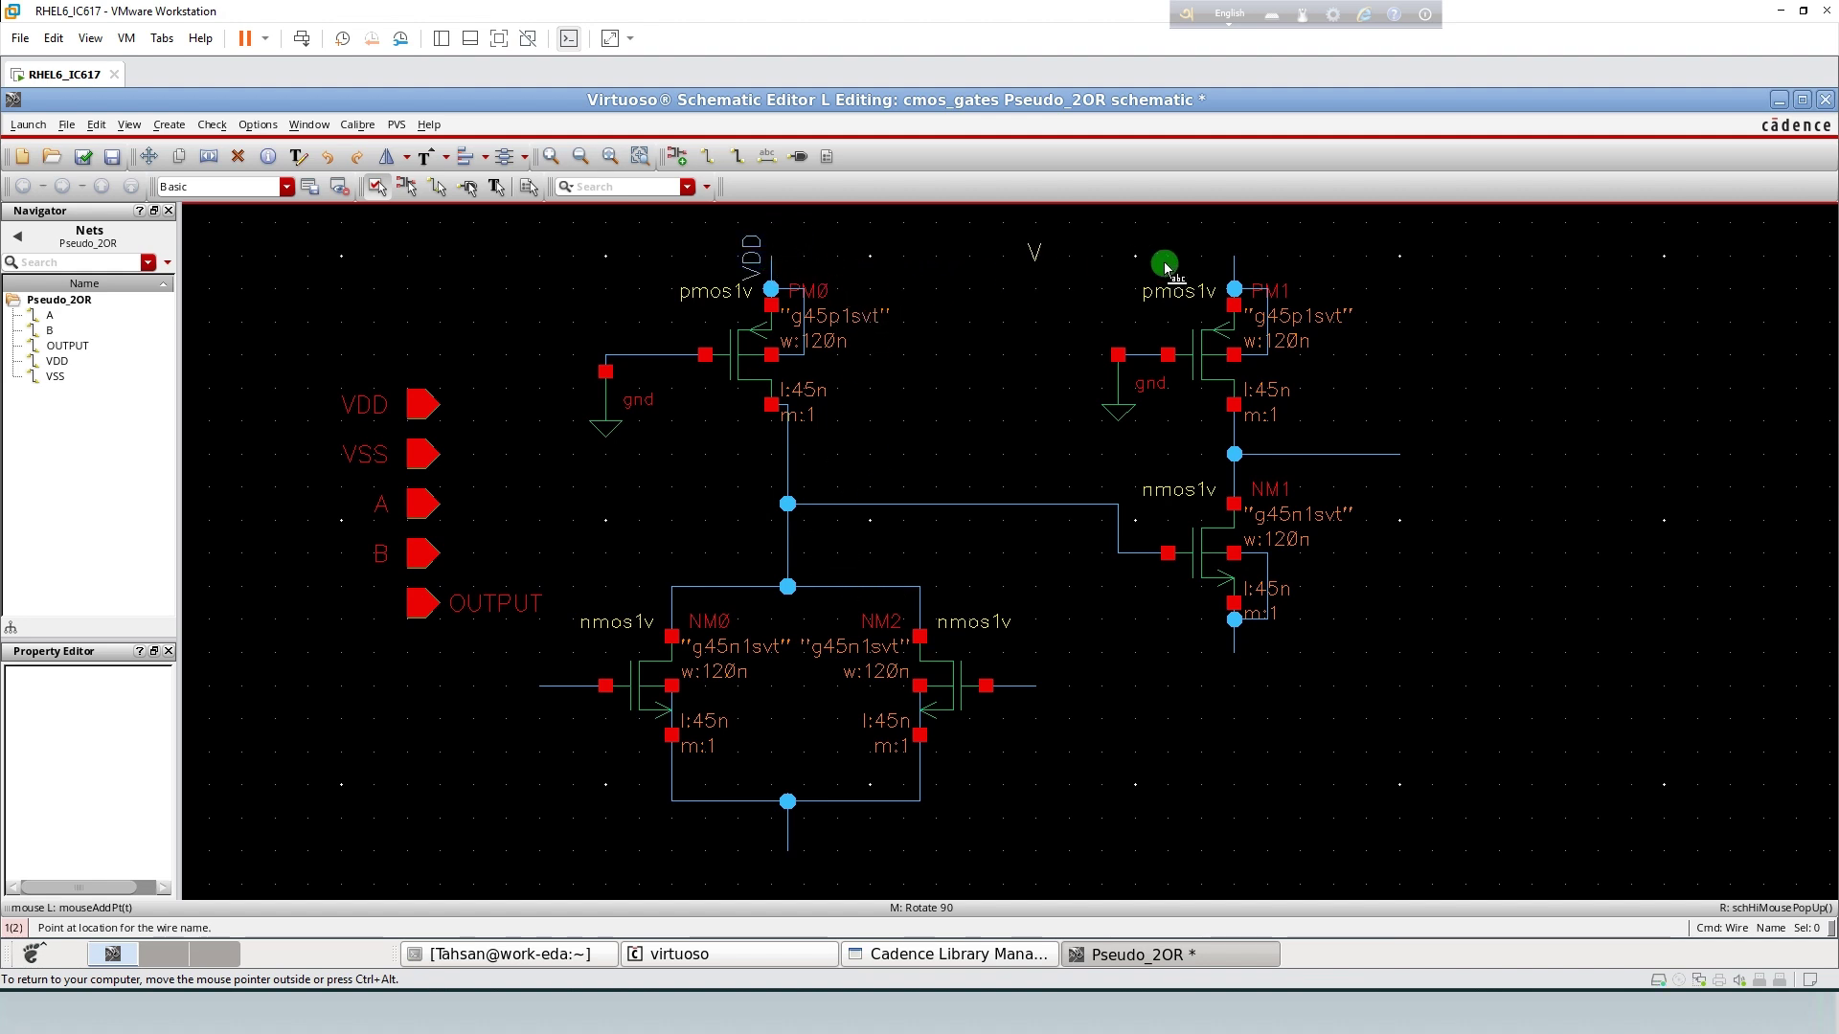
pyautogui.click(1238, 253)
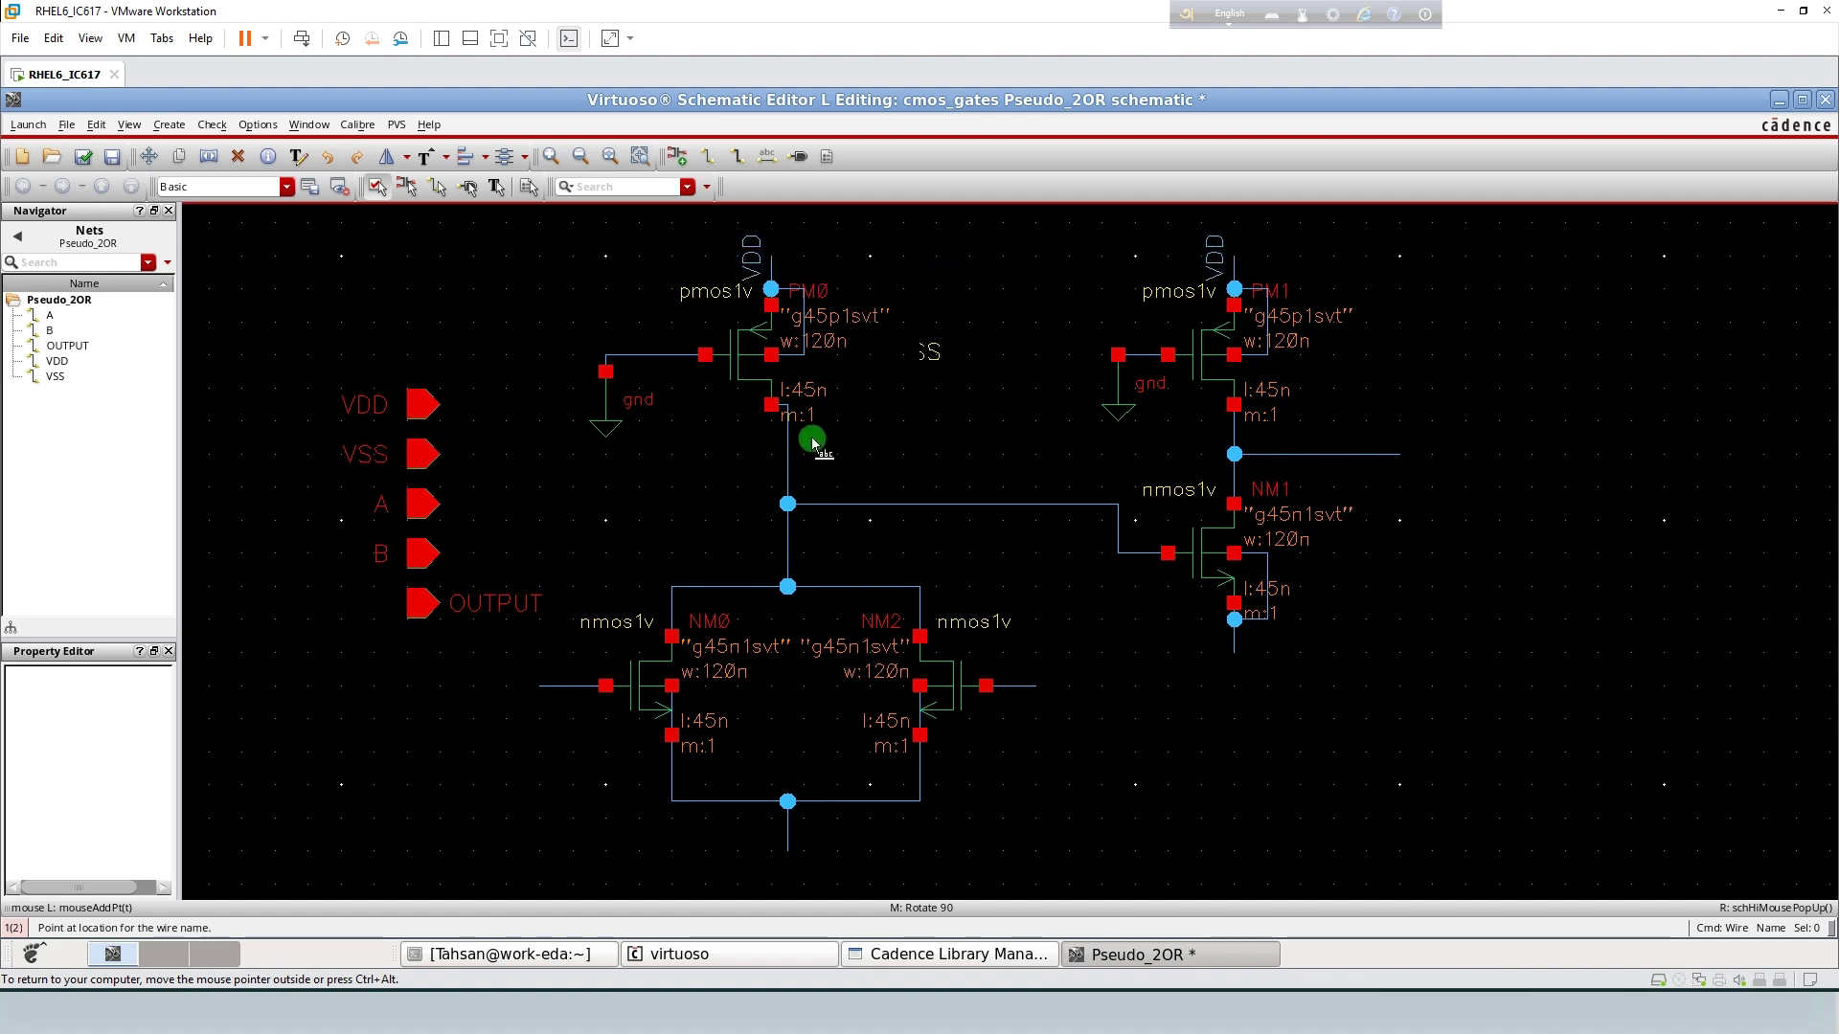
pyautogui.click(785, 850)
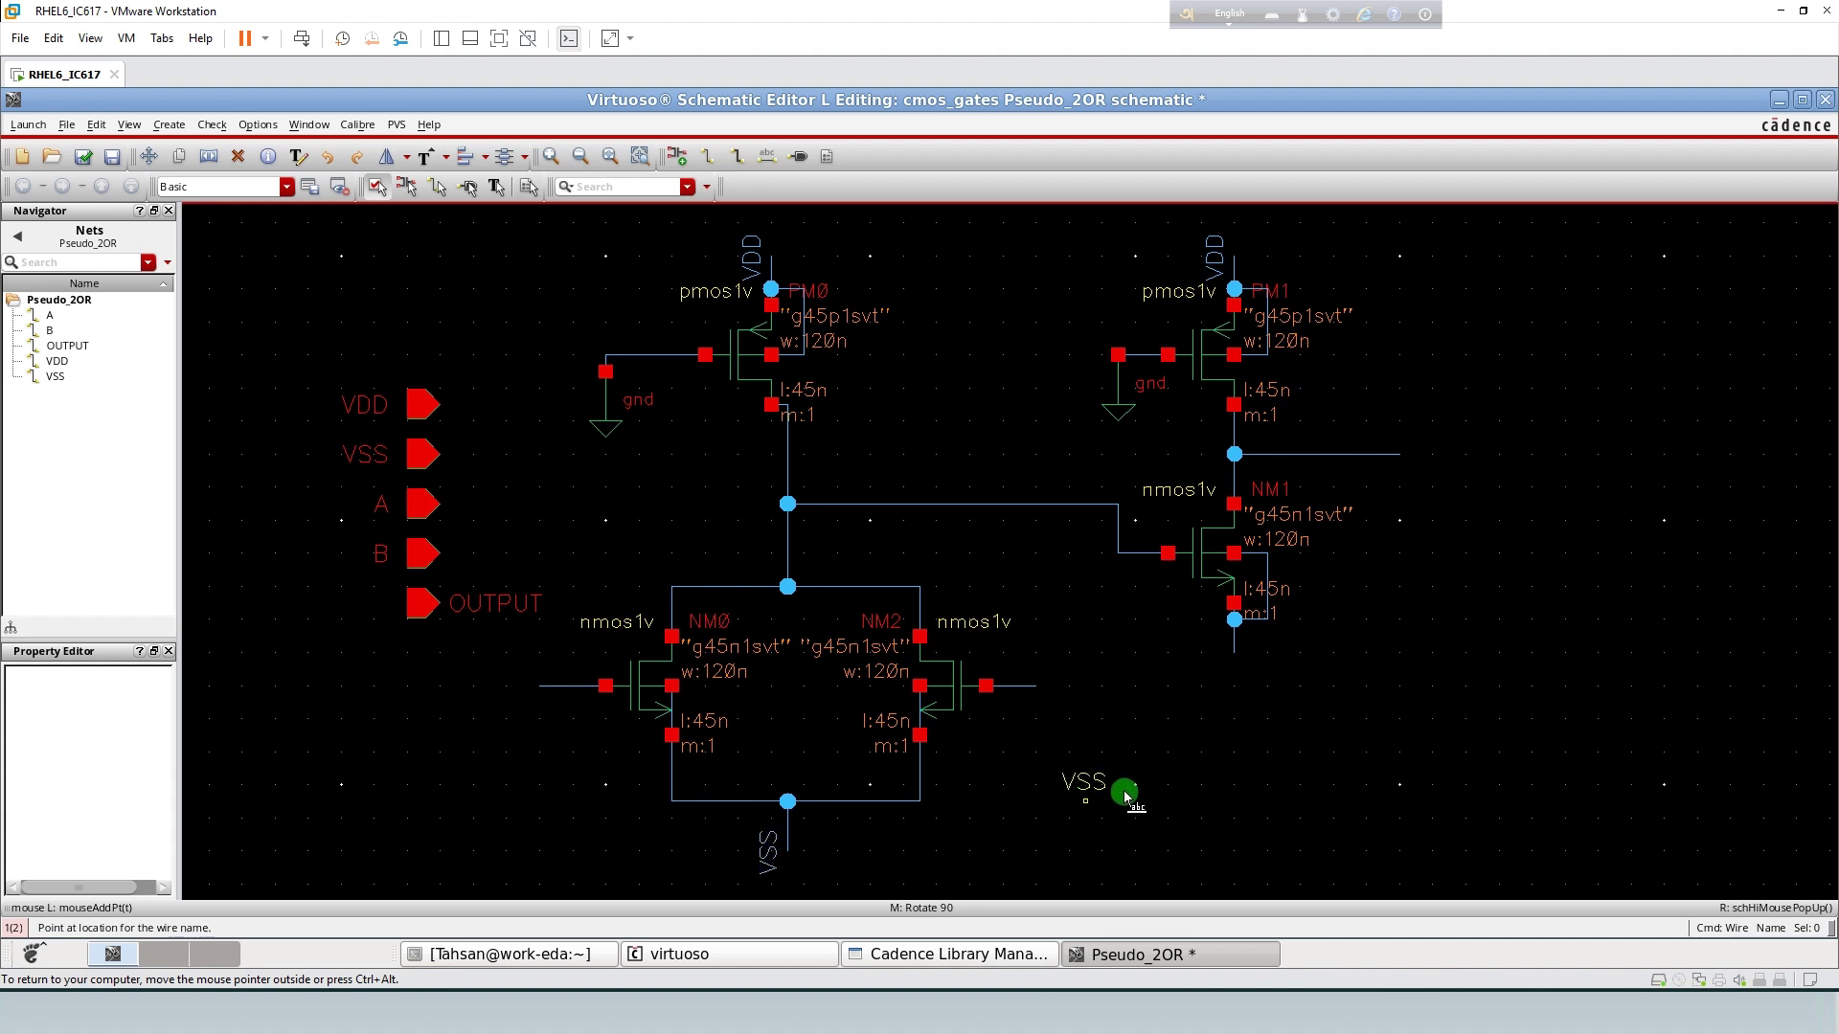
pyautogui.click(1231, 652)
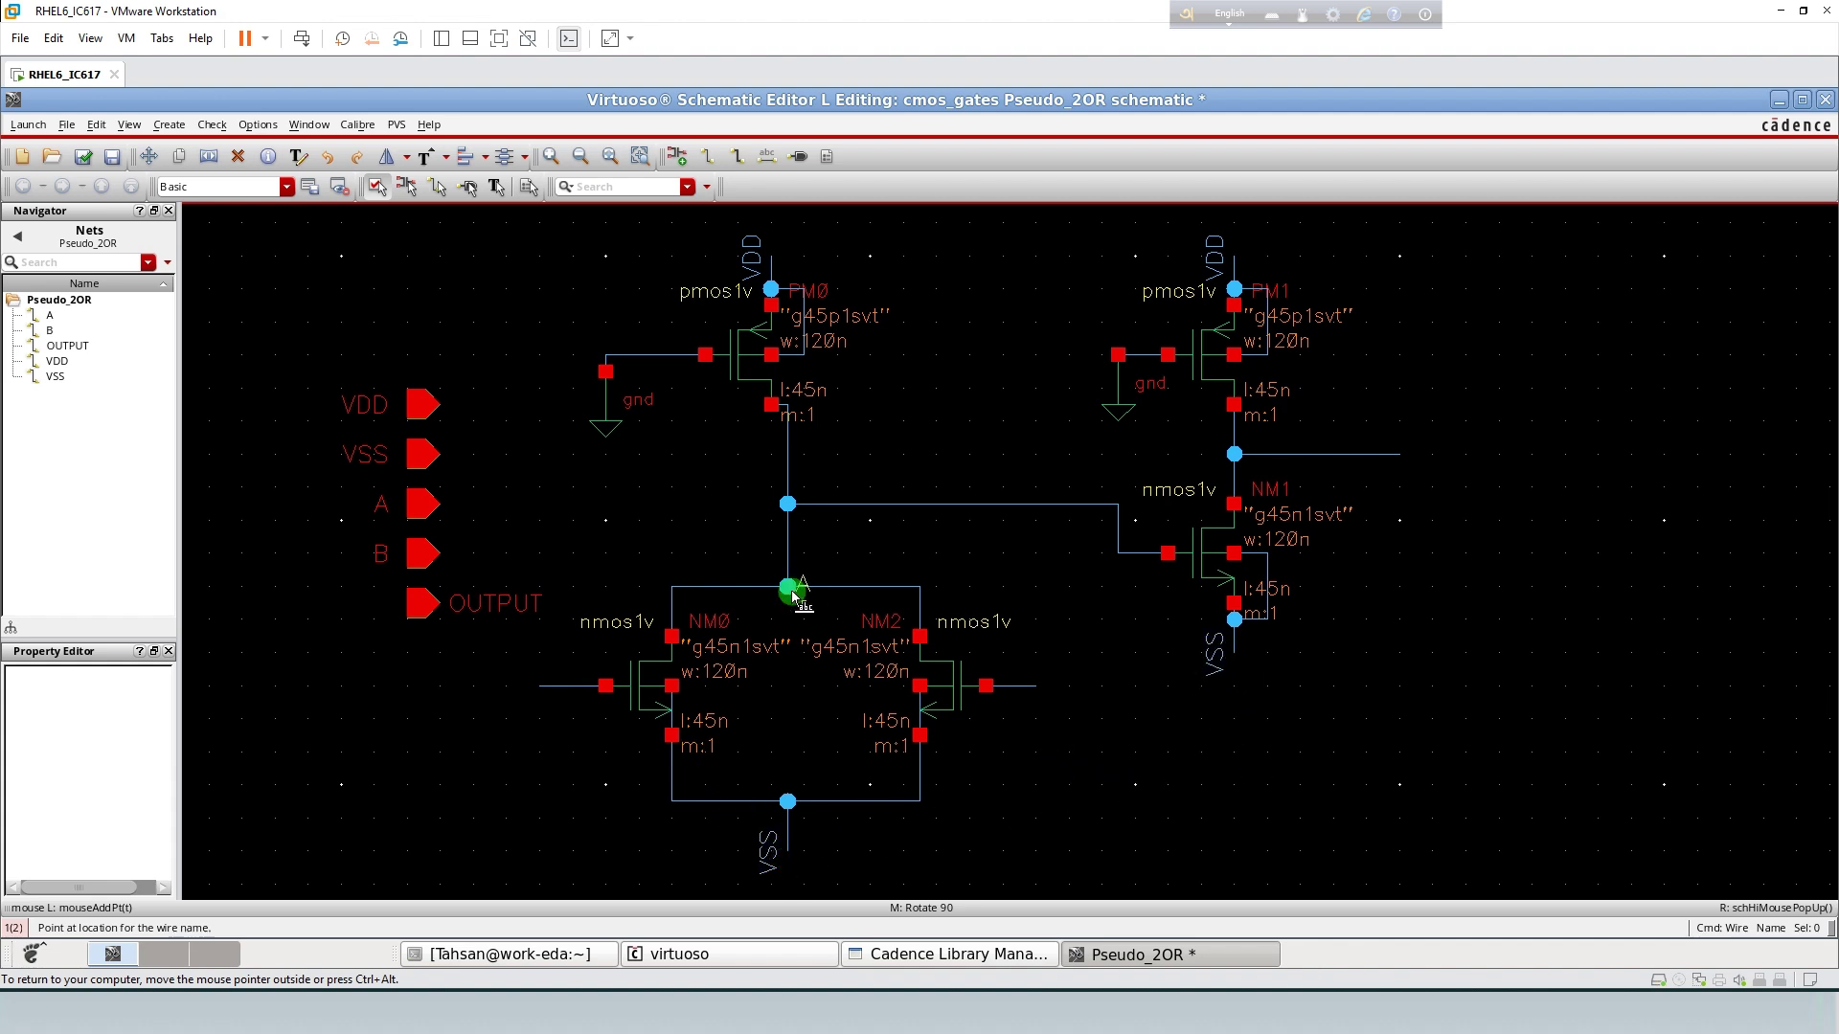
# - Label the parallel NMOS gate wires A and B and the inverter's output wire OUTPUT, and check and save the schematic
pyautogui.click(555, 684)
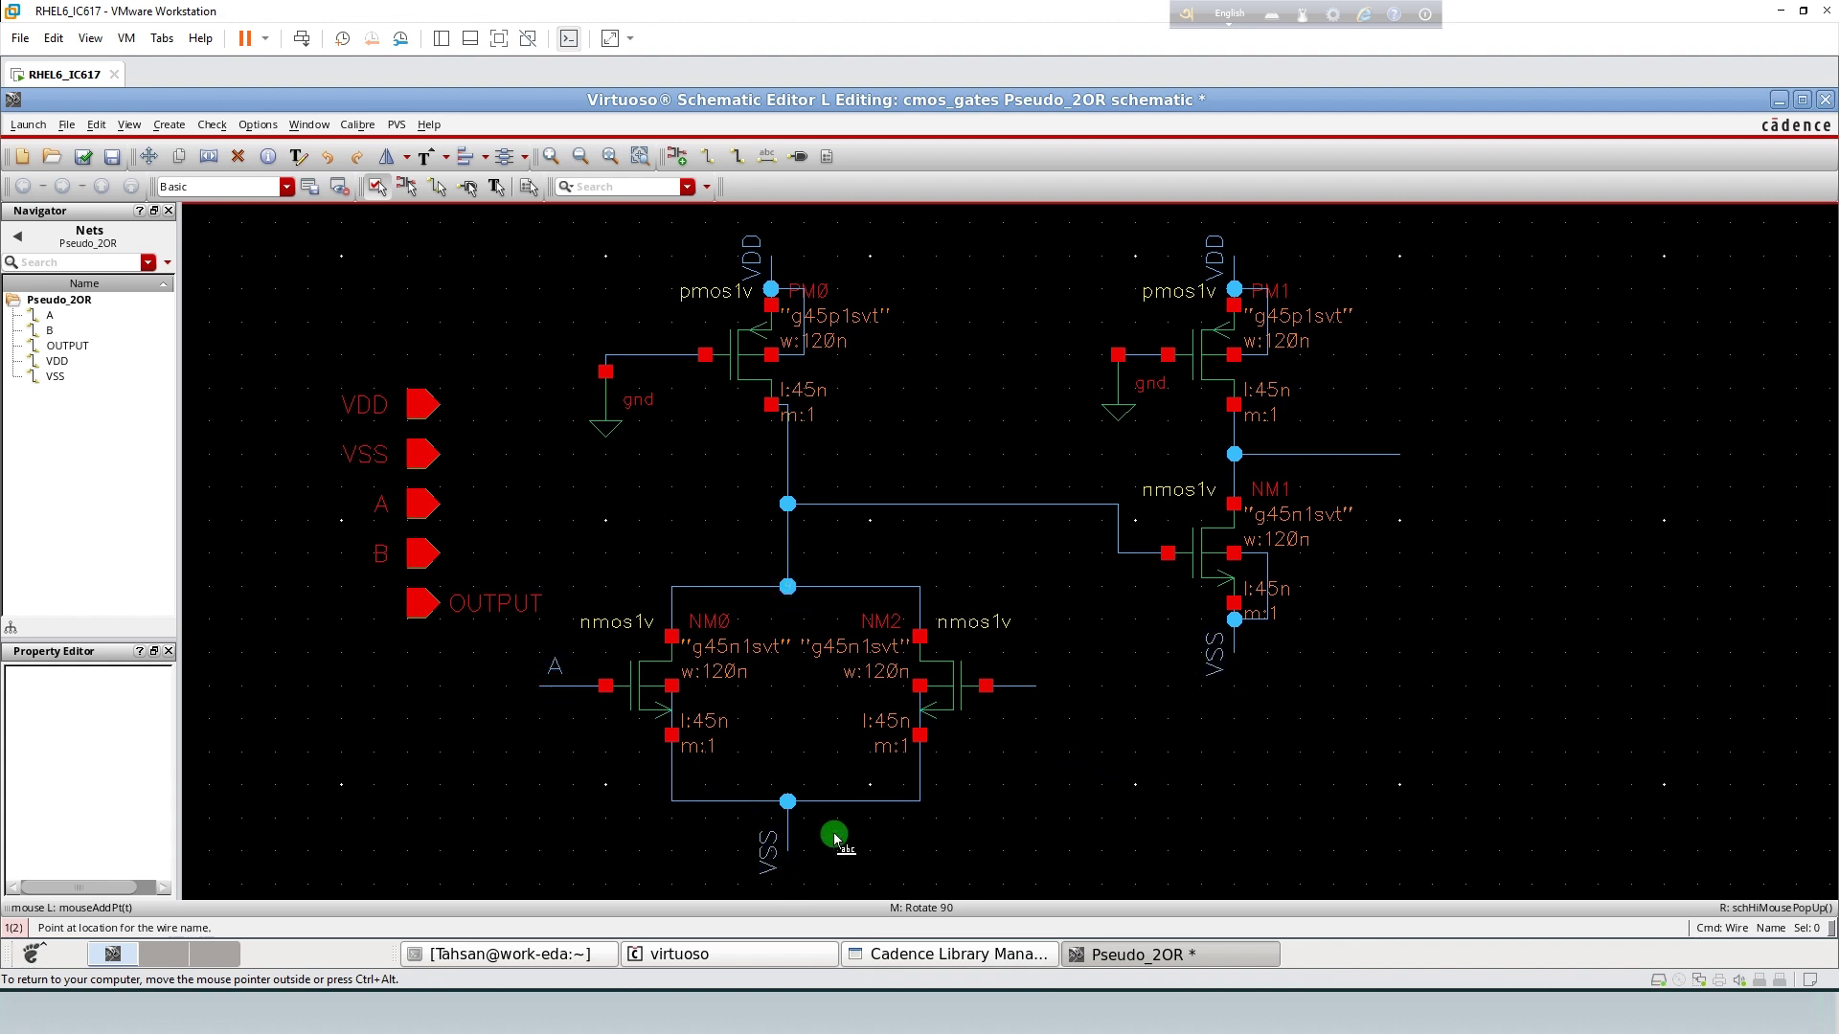
pyautogui.click(1019, 685)
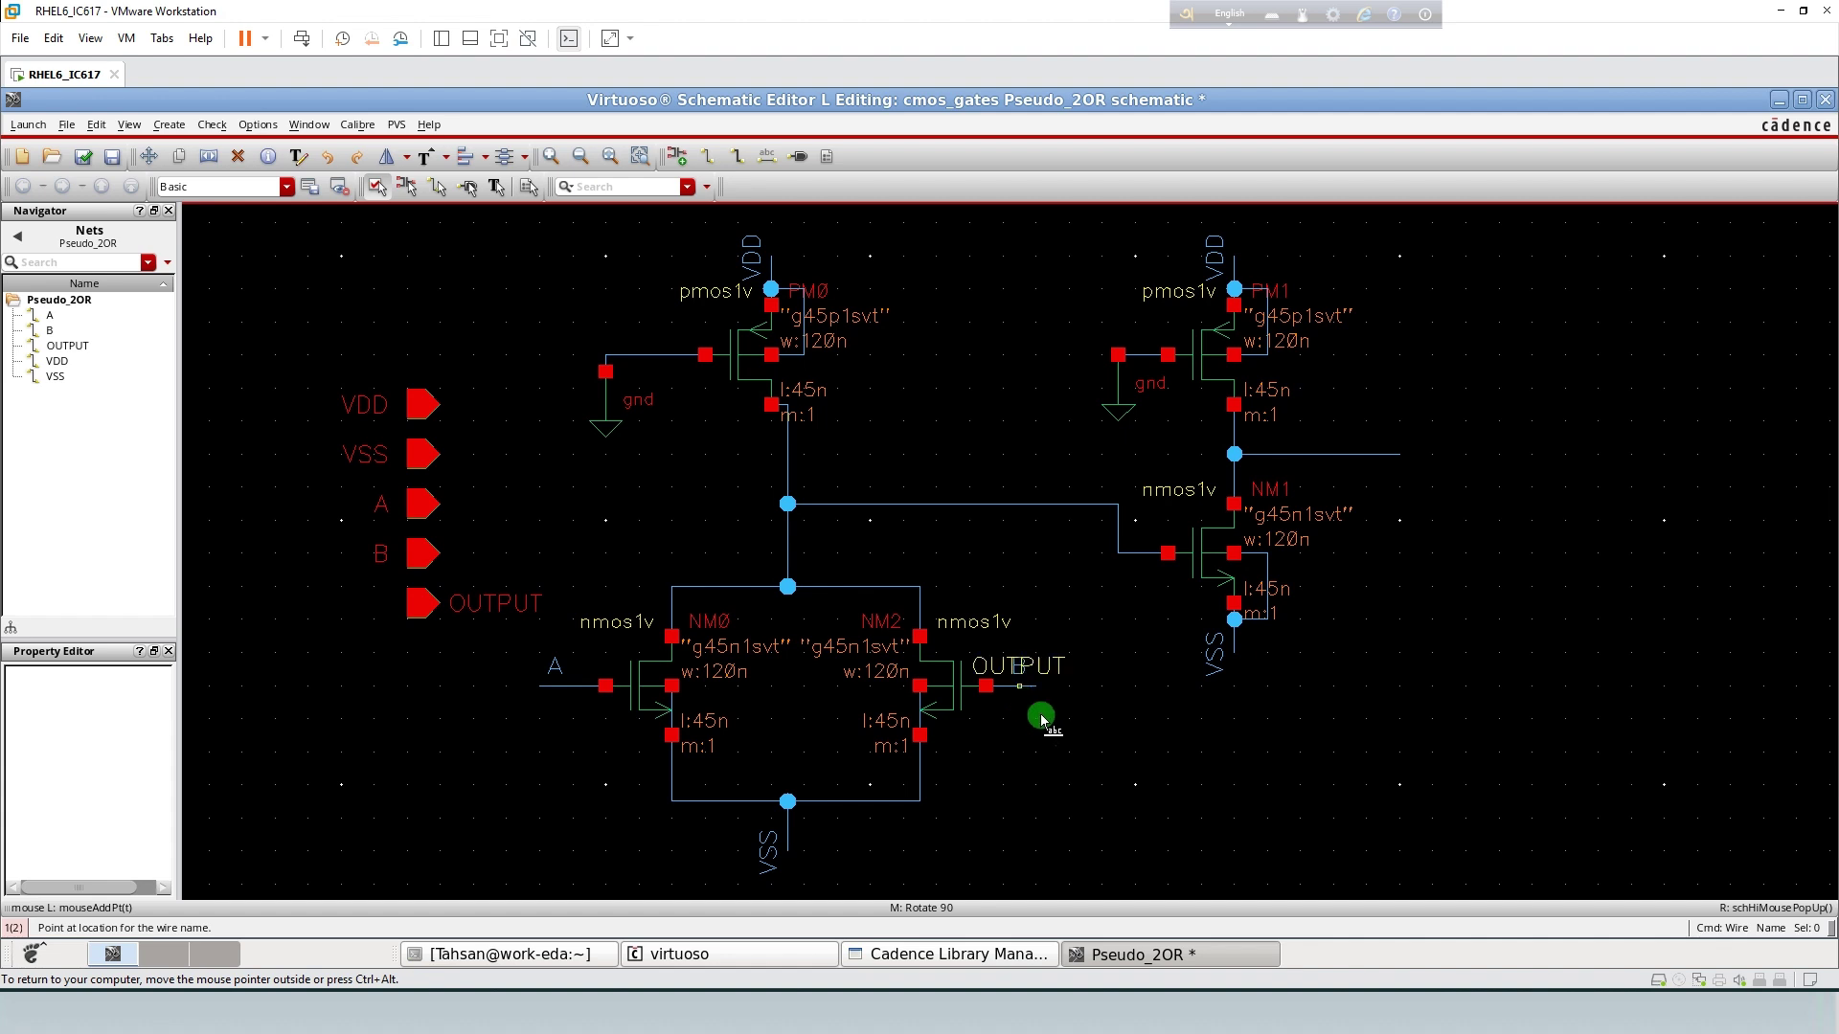
pyautogui.click(1399, 452)
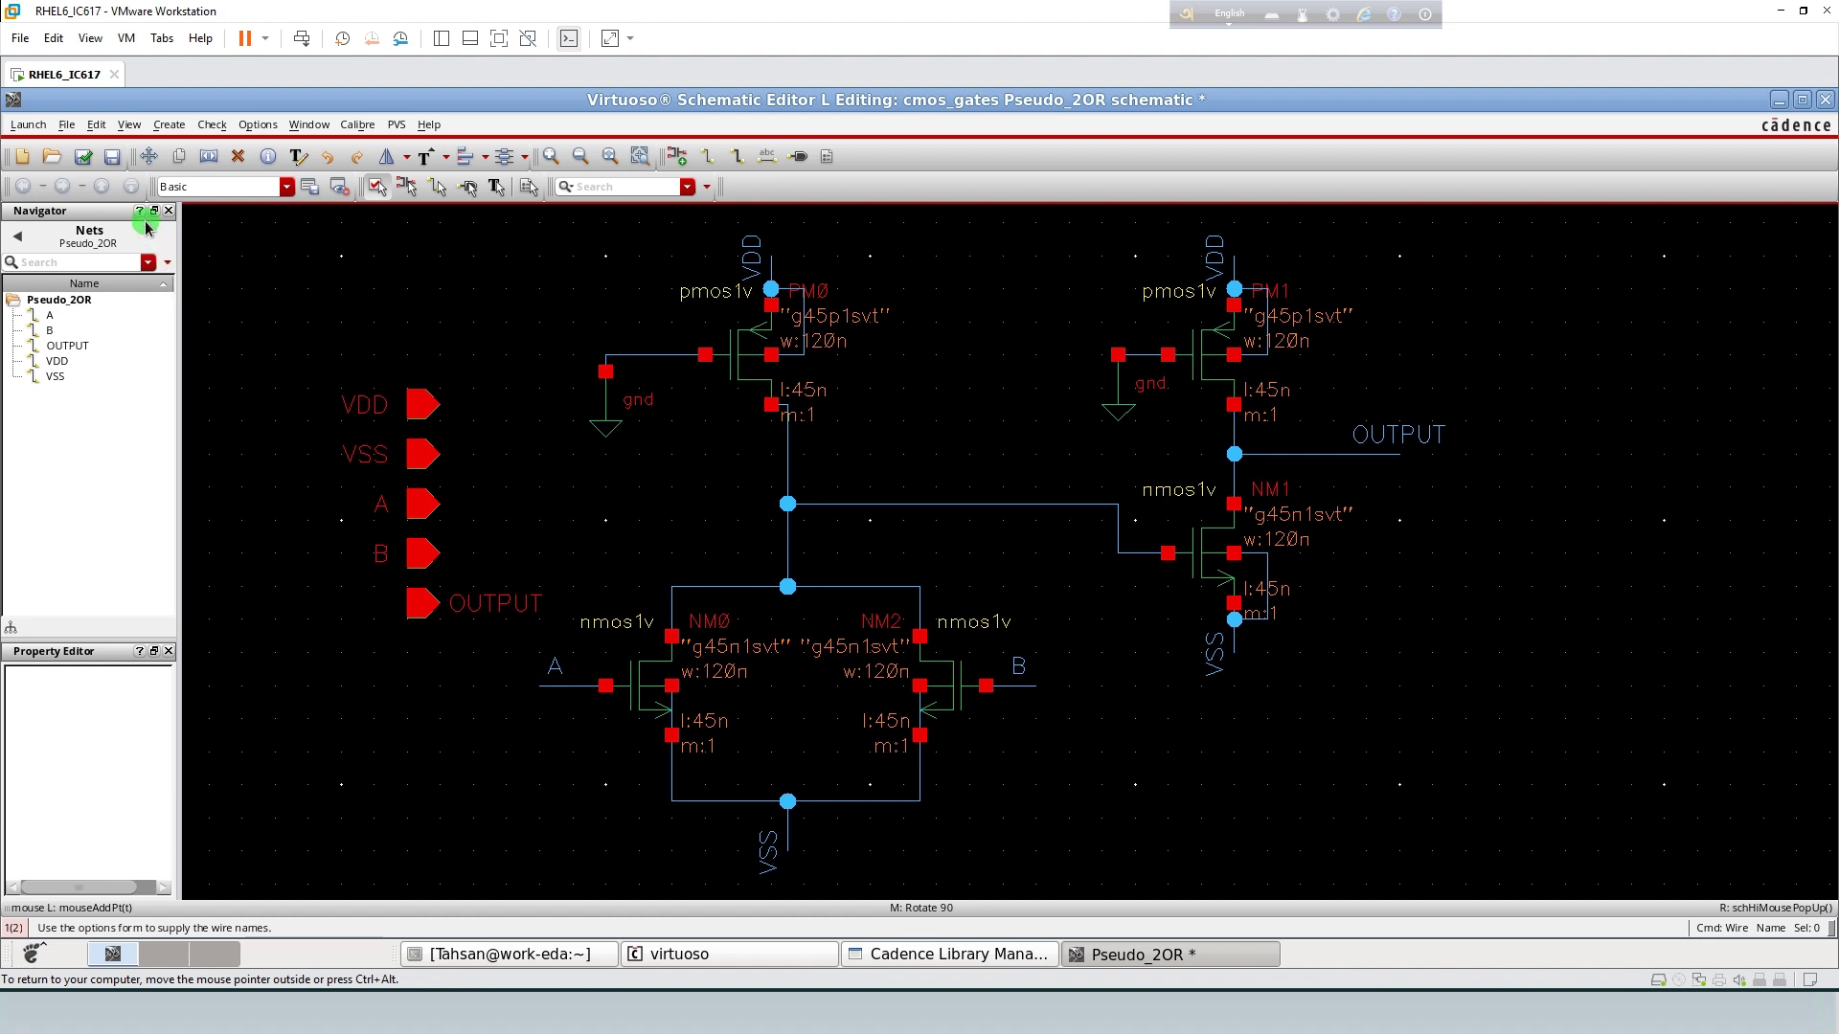
pyautogui.click(84, 159)
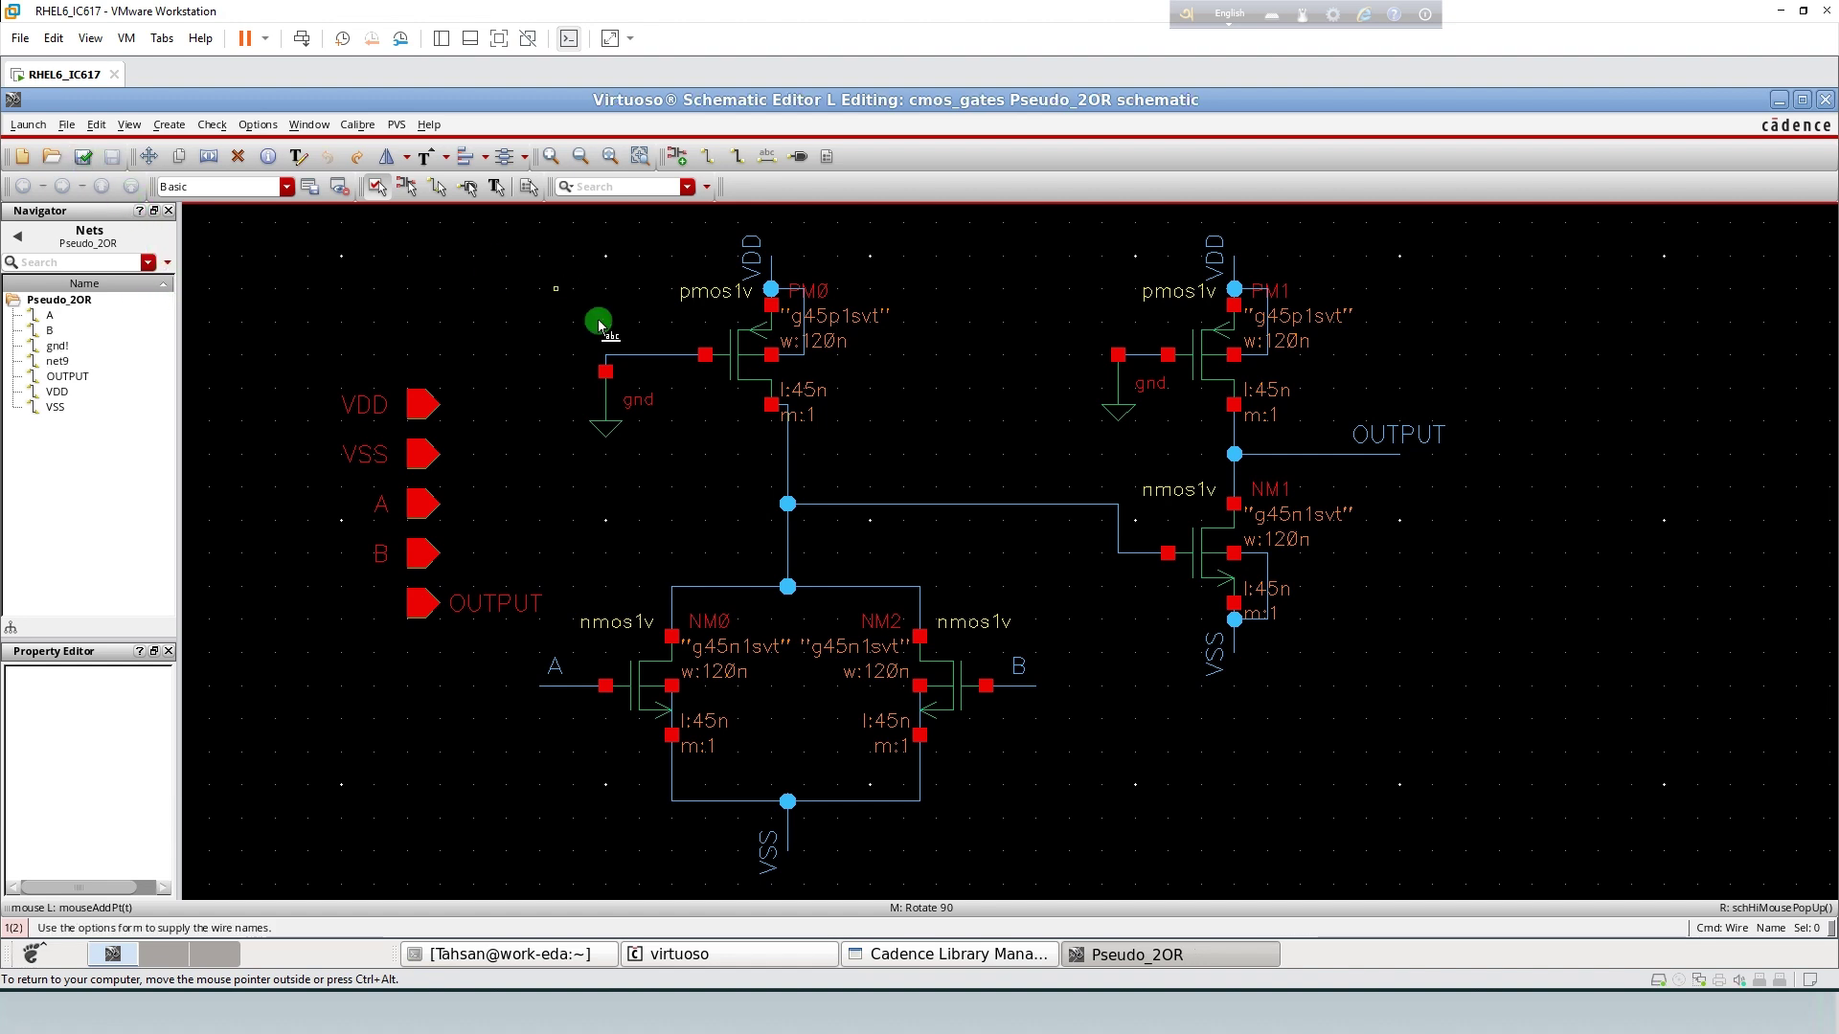
# - Start creating a symbol cellview for Pseudo_2OR from its schematic view
pyautogui.click(170, 125)
pyautogui.moveTo(212, 375)
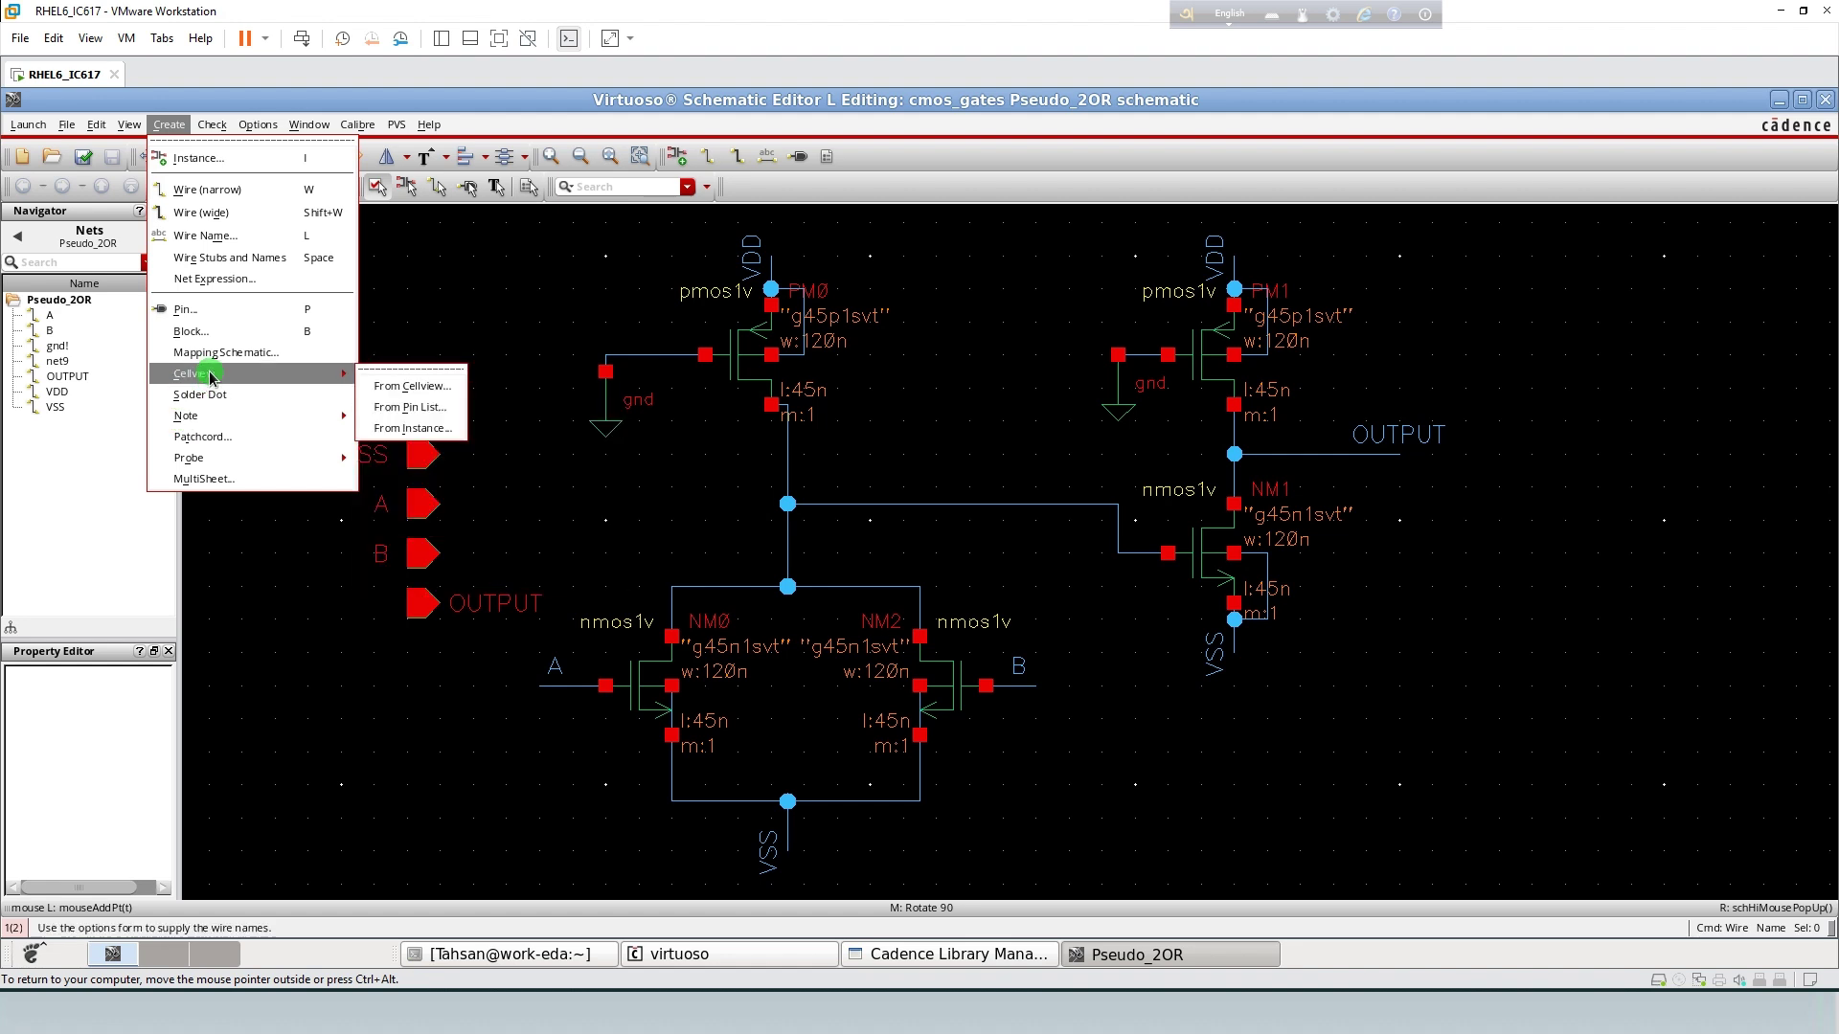
pyautogui.click(407, 386)
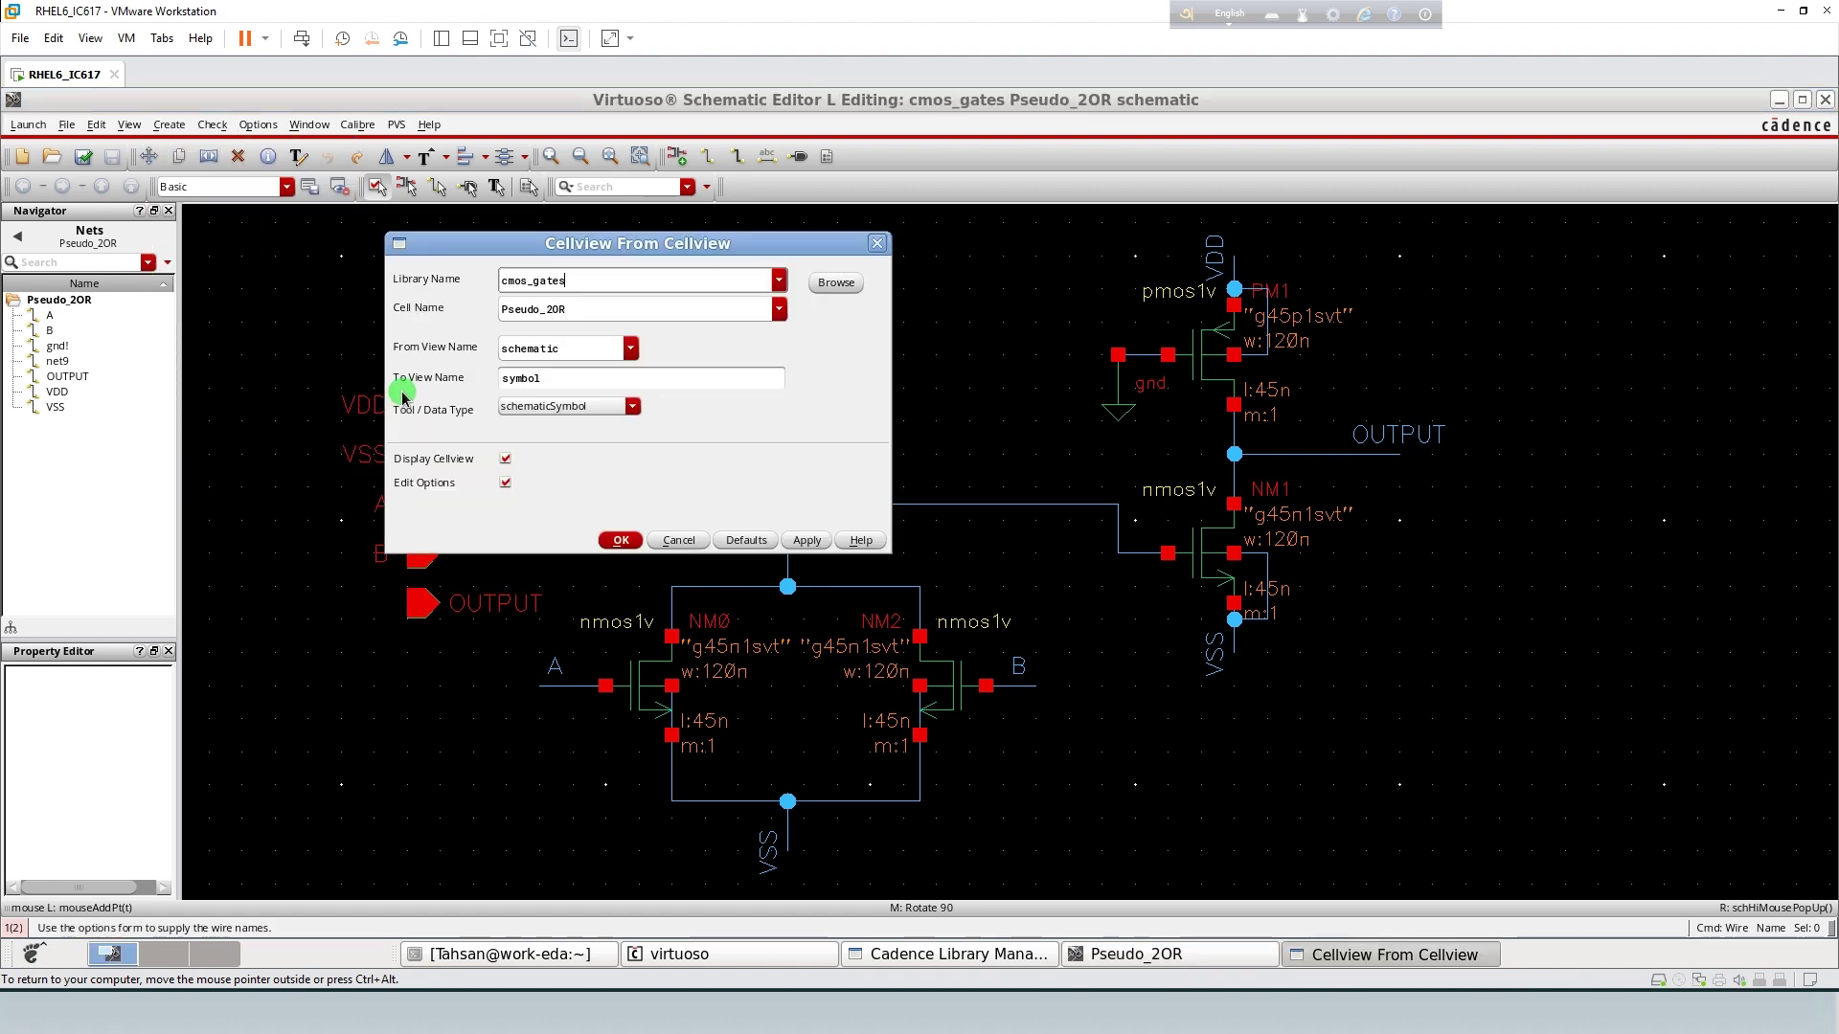
pyautogui.click(620, 542)
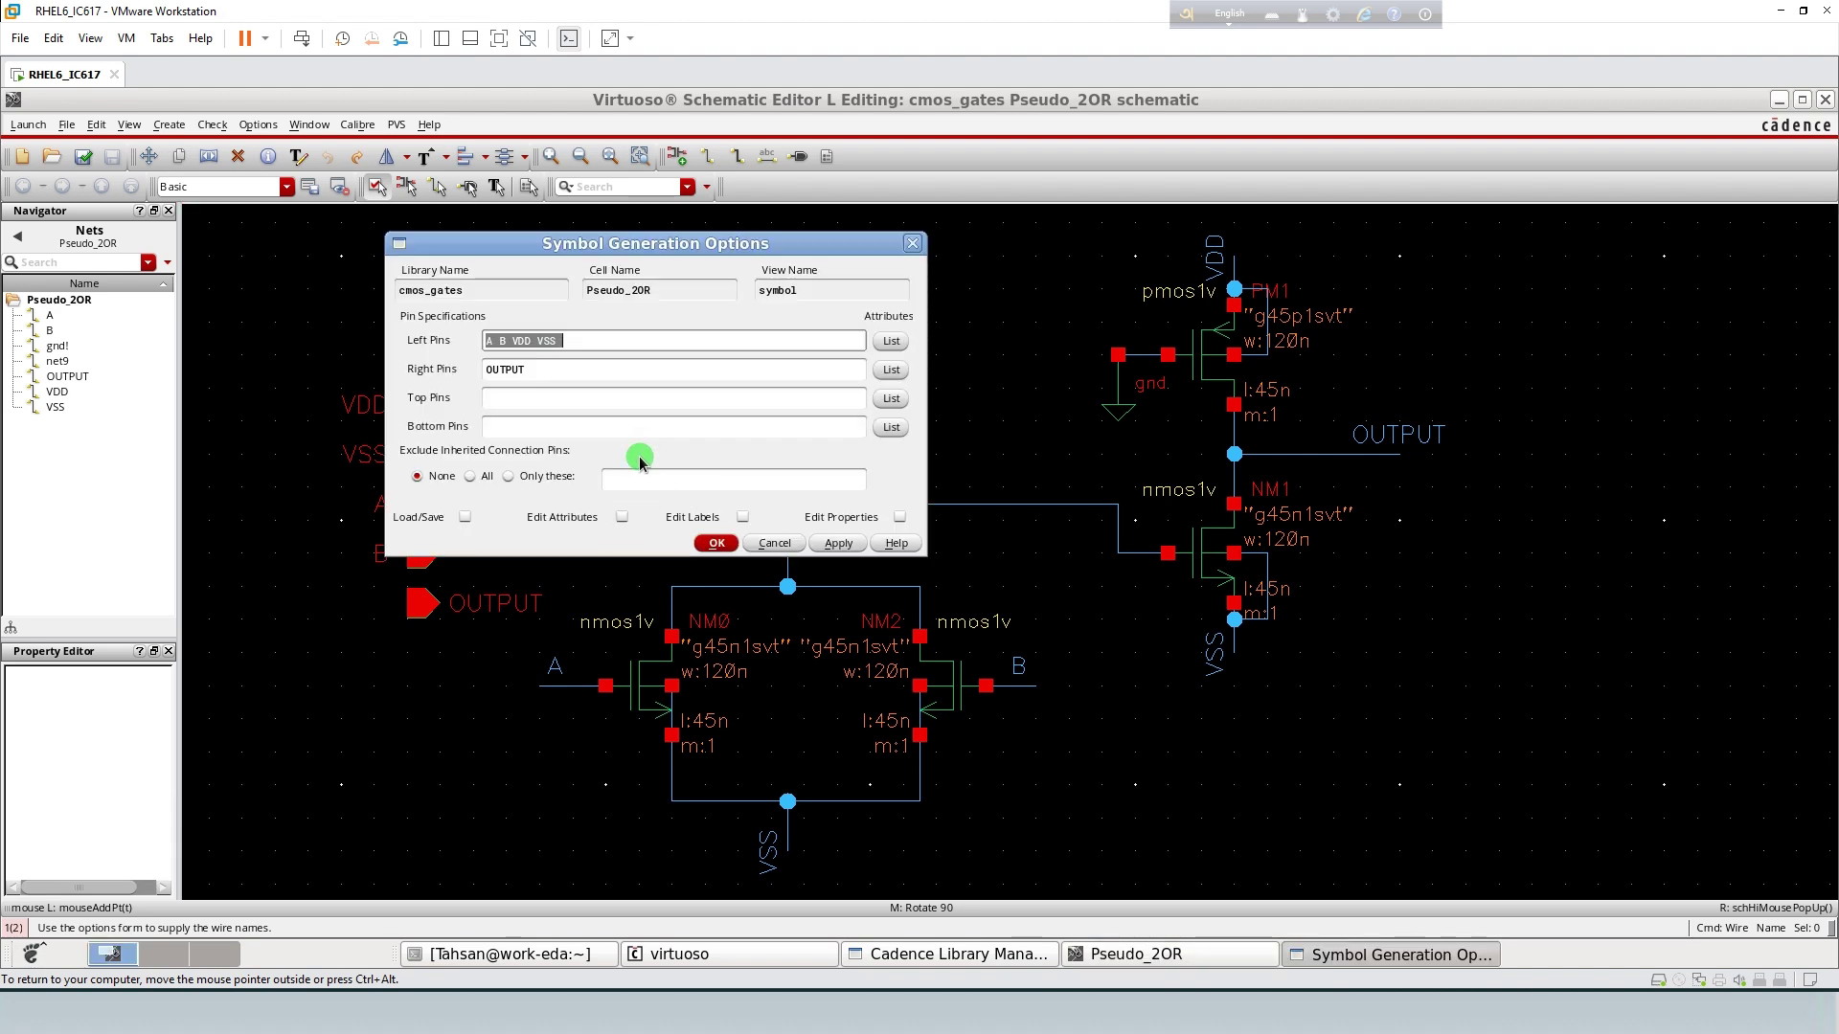
# - Keep A and B as the symbol's left pins, move VDD to the top pins and VSS to the bottom pins, and generate the symbol
pyautogui.click(511, 337)
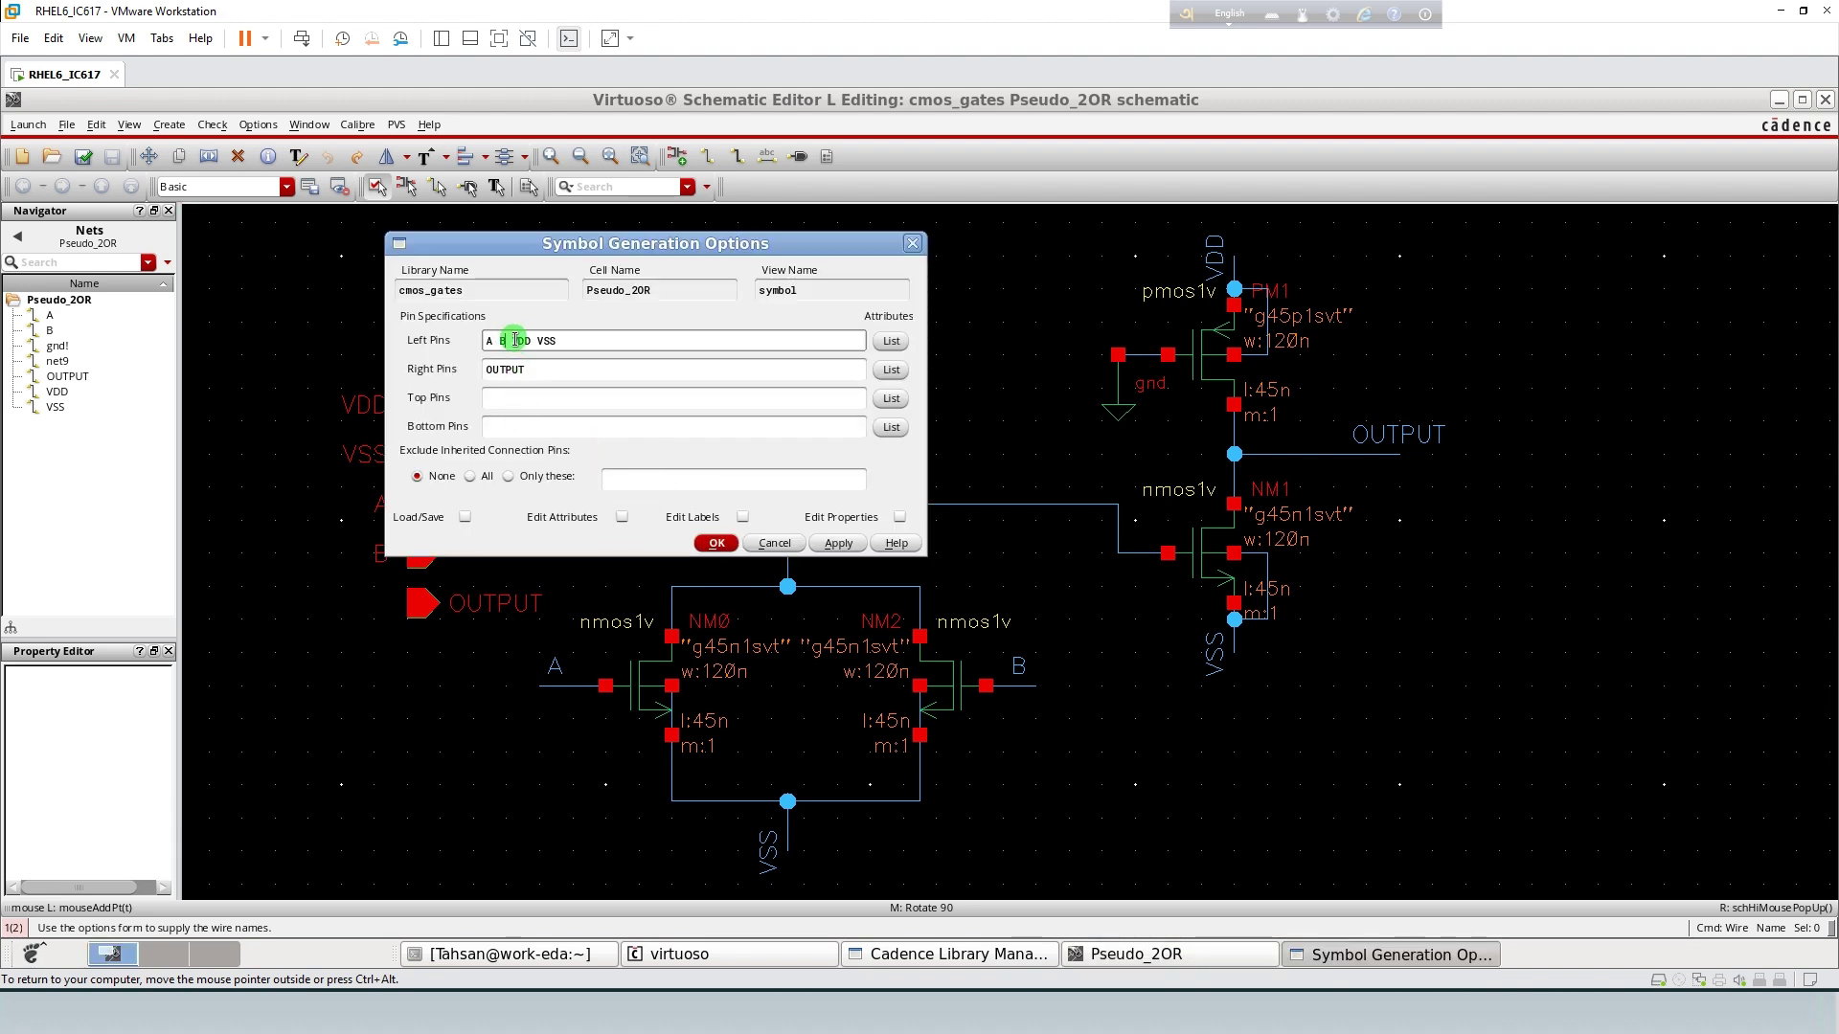
pyautogui.moveTo(514, 339); pyautogui.dragTo(564, 339)
pyautogui.hotkey('ctrl', 'c')
pyautogui.press('BackSpace')
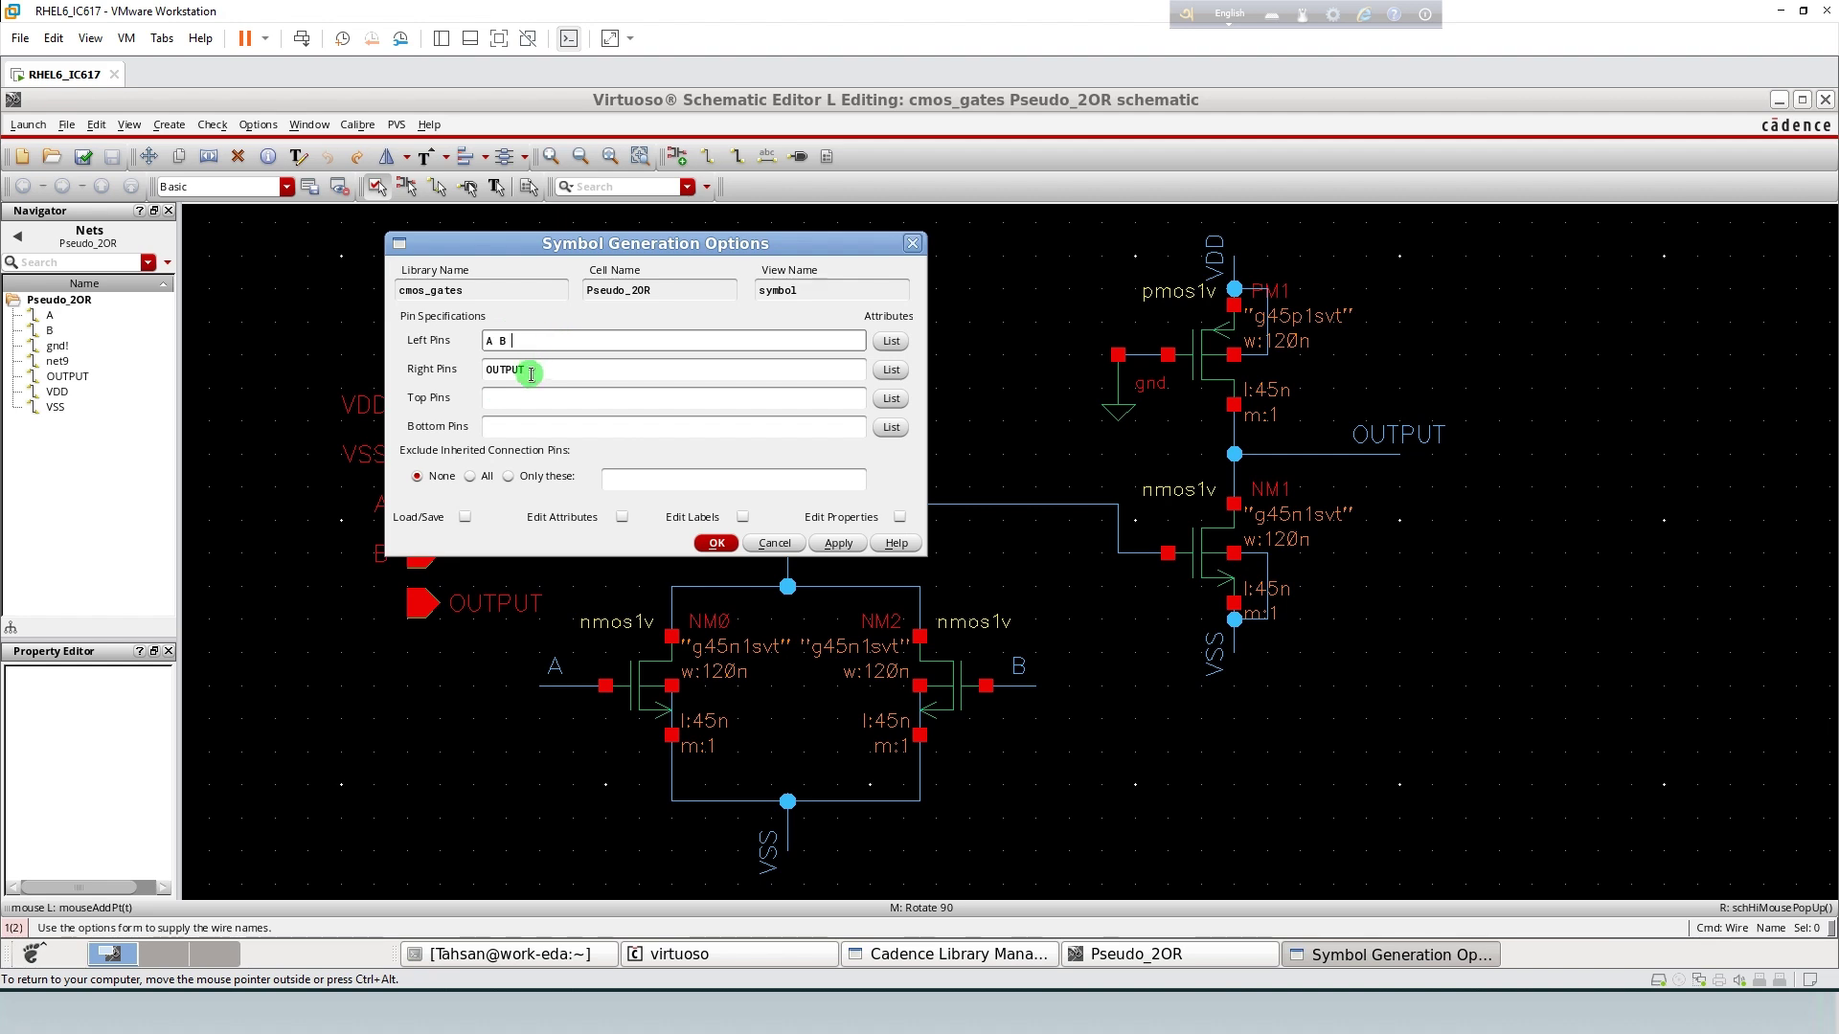
pyautogui.click(517, 398)
pyautogui.hotkey('ctrl', 'v')
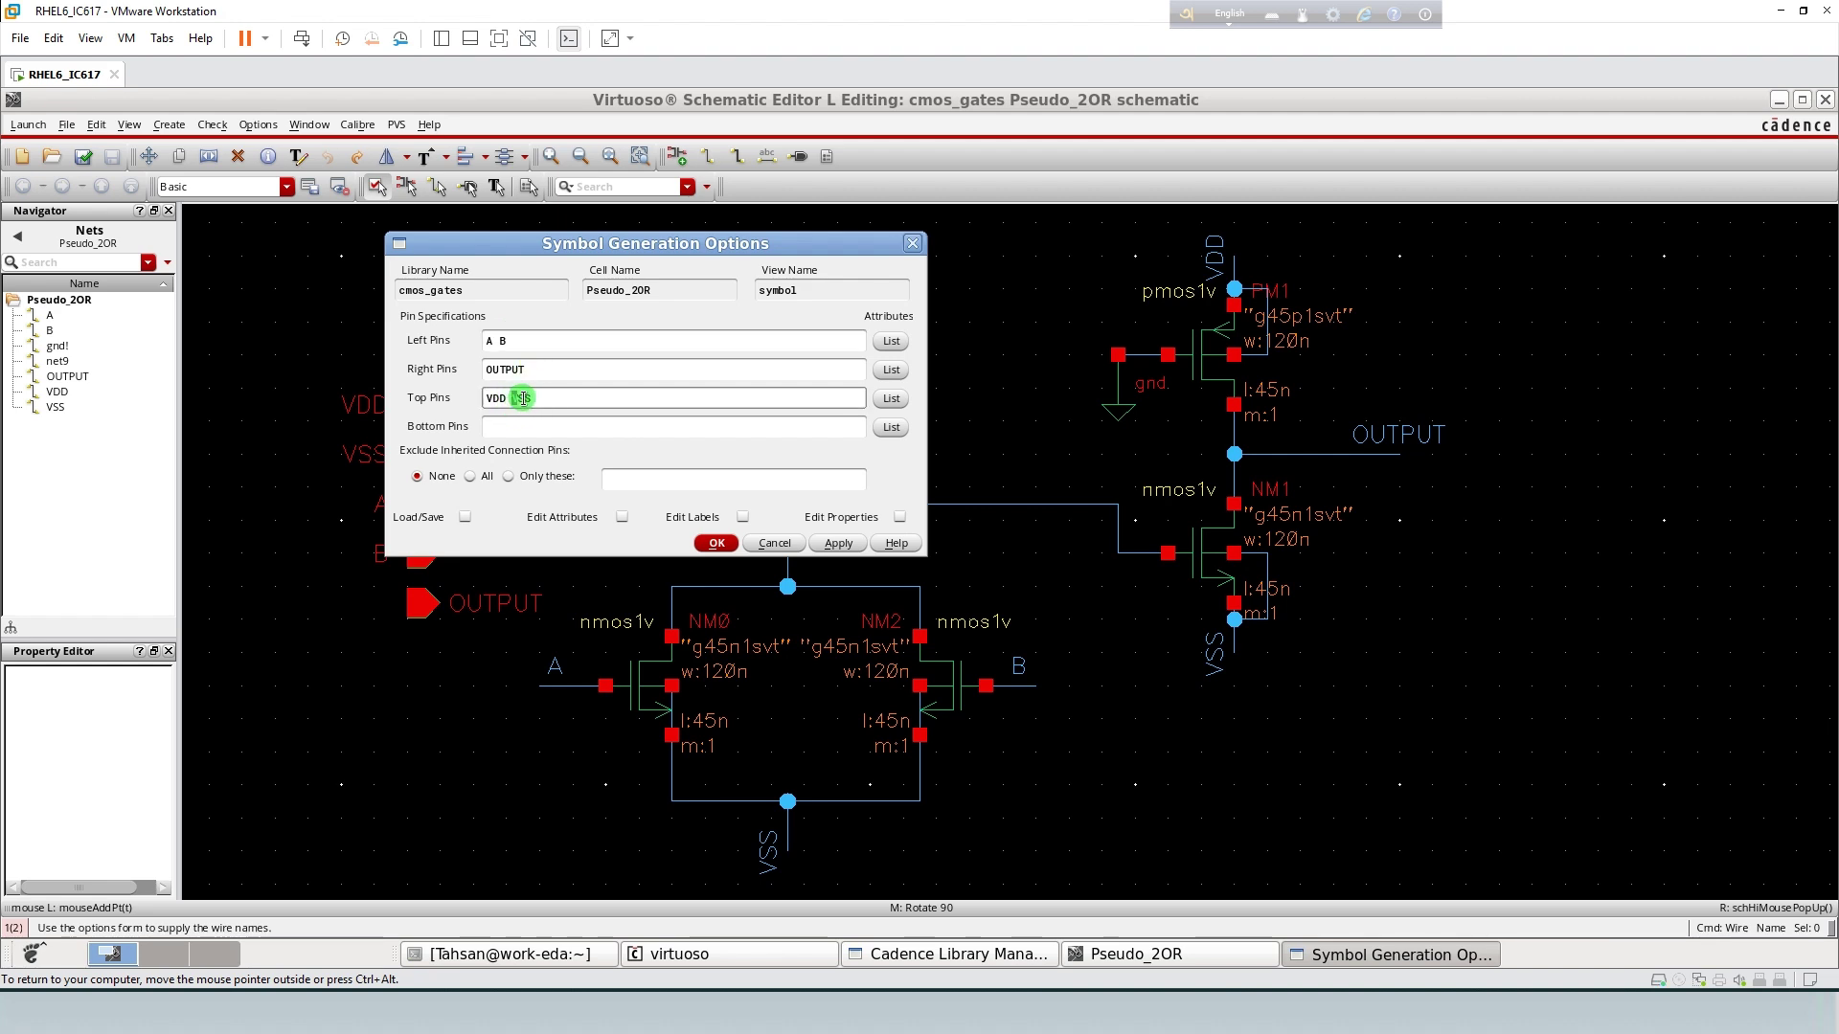
pyautogui.doubleClick(522, 398)
pyautogui.hotkey('ctrl', 'x')
pyautogui.click(522, 428)
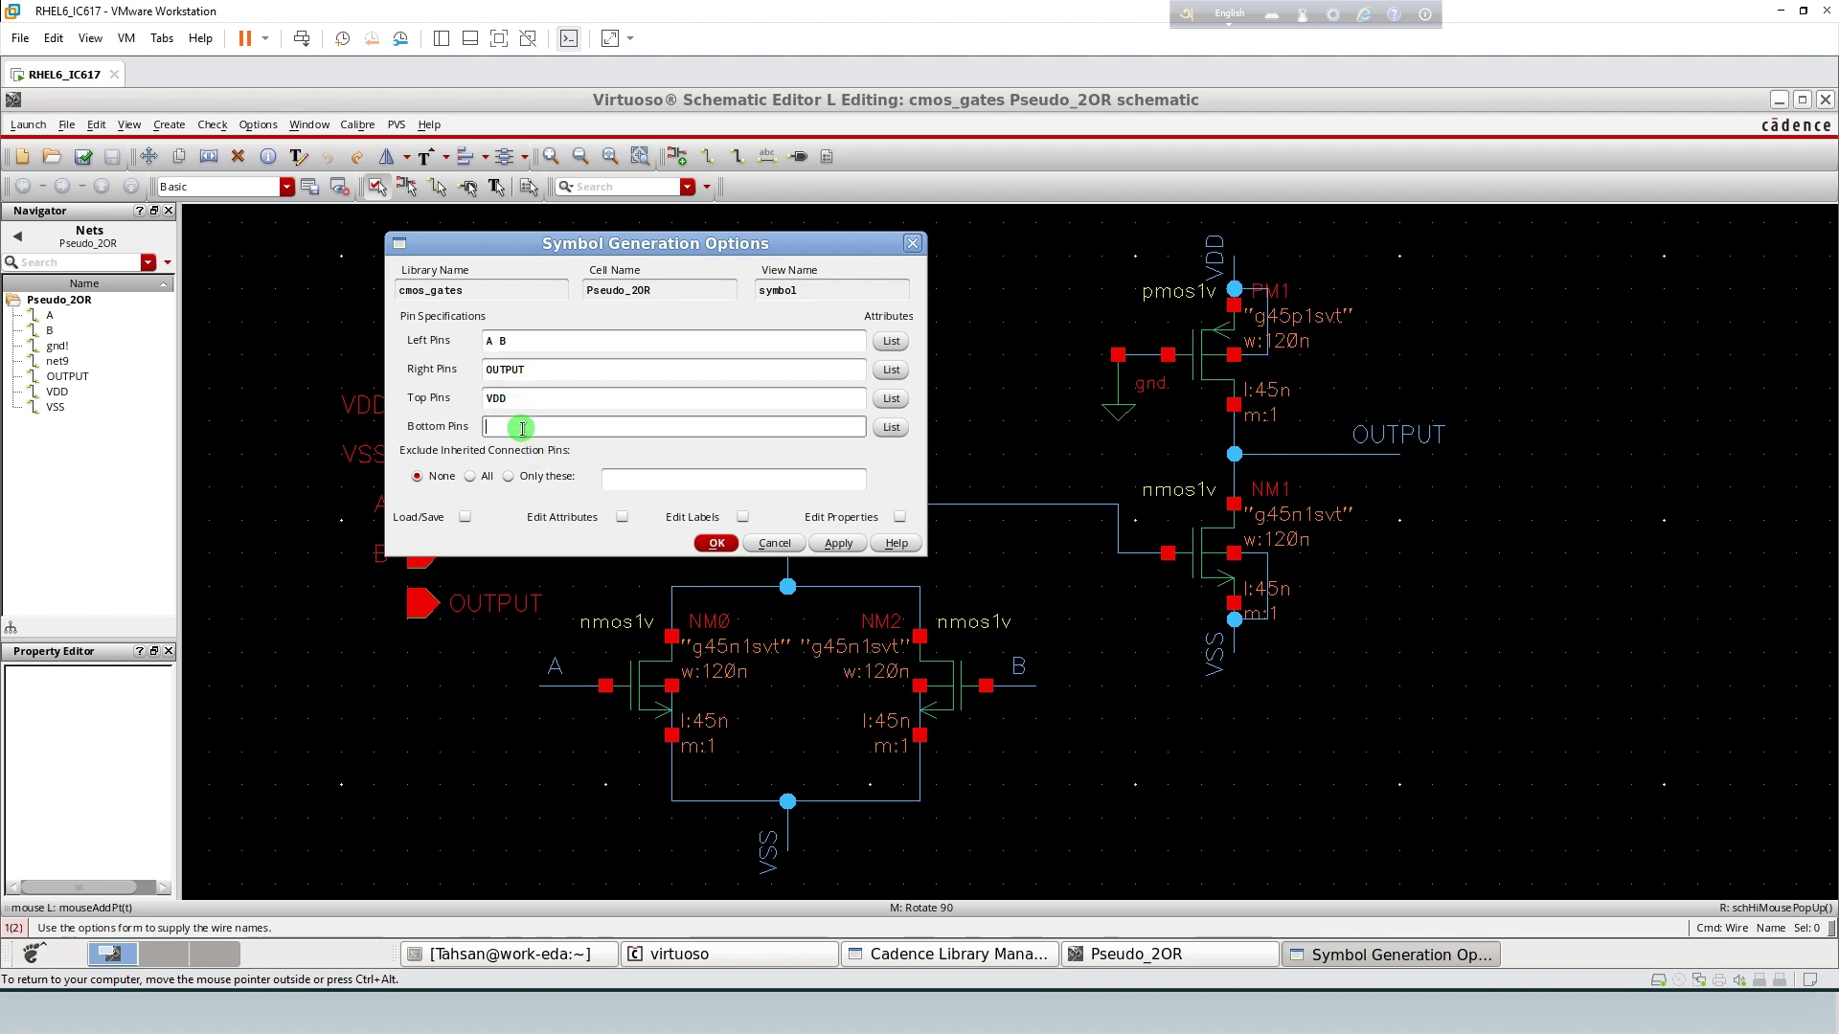
pyautogui.click(715, 542)
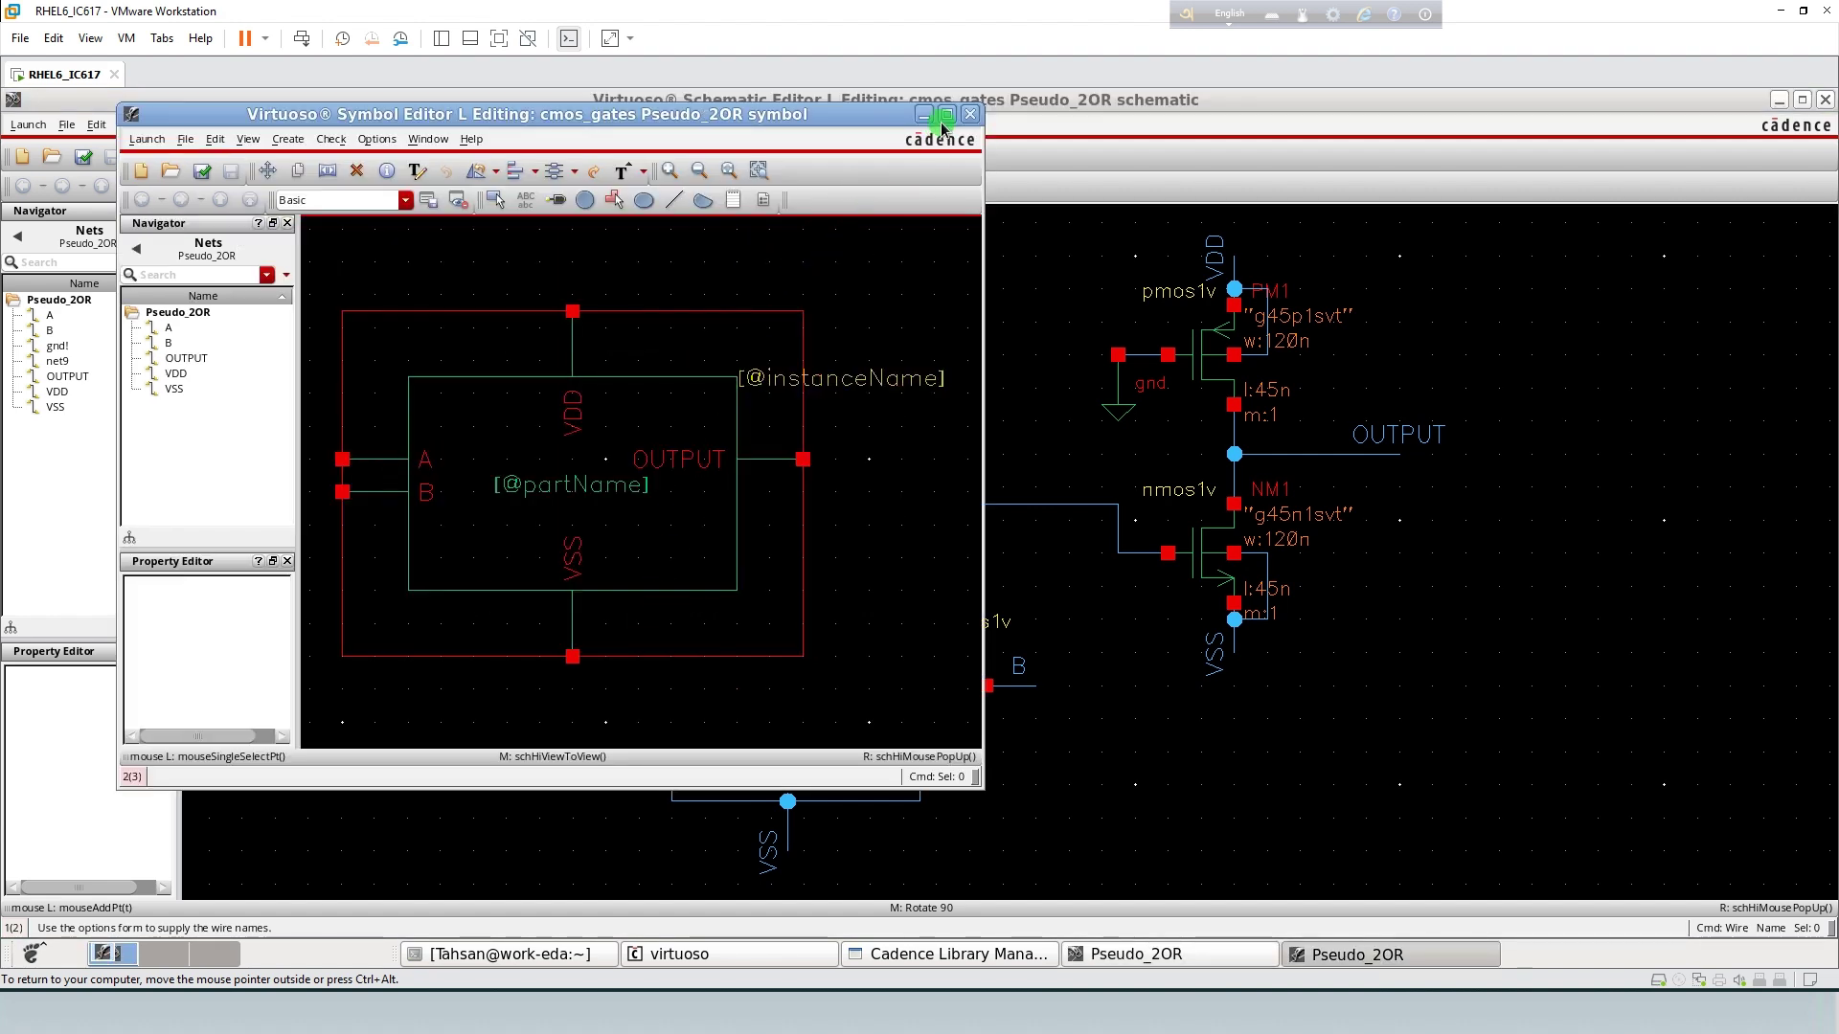
pyautogui.doubleClick(941, 115)
pyautogui.press('f')
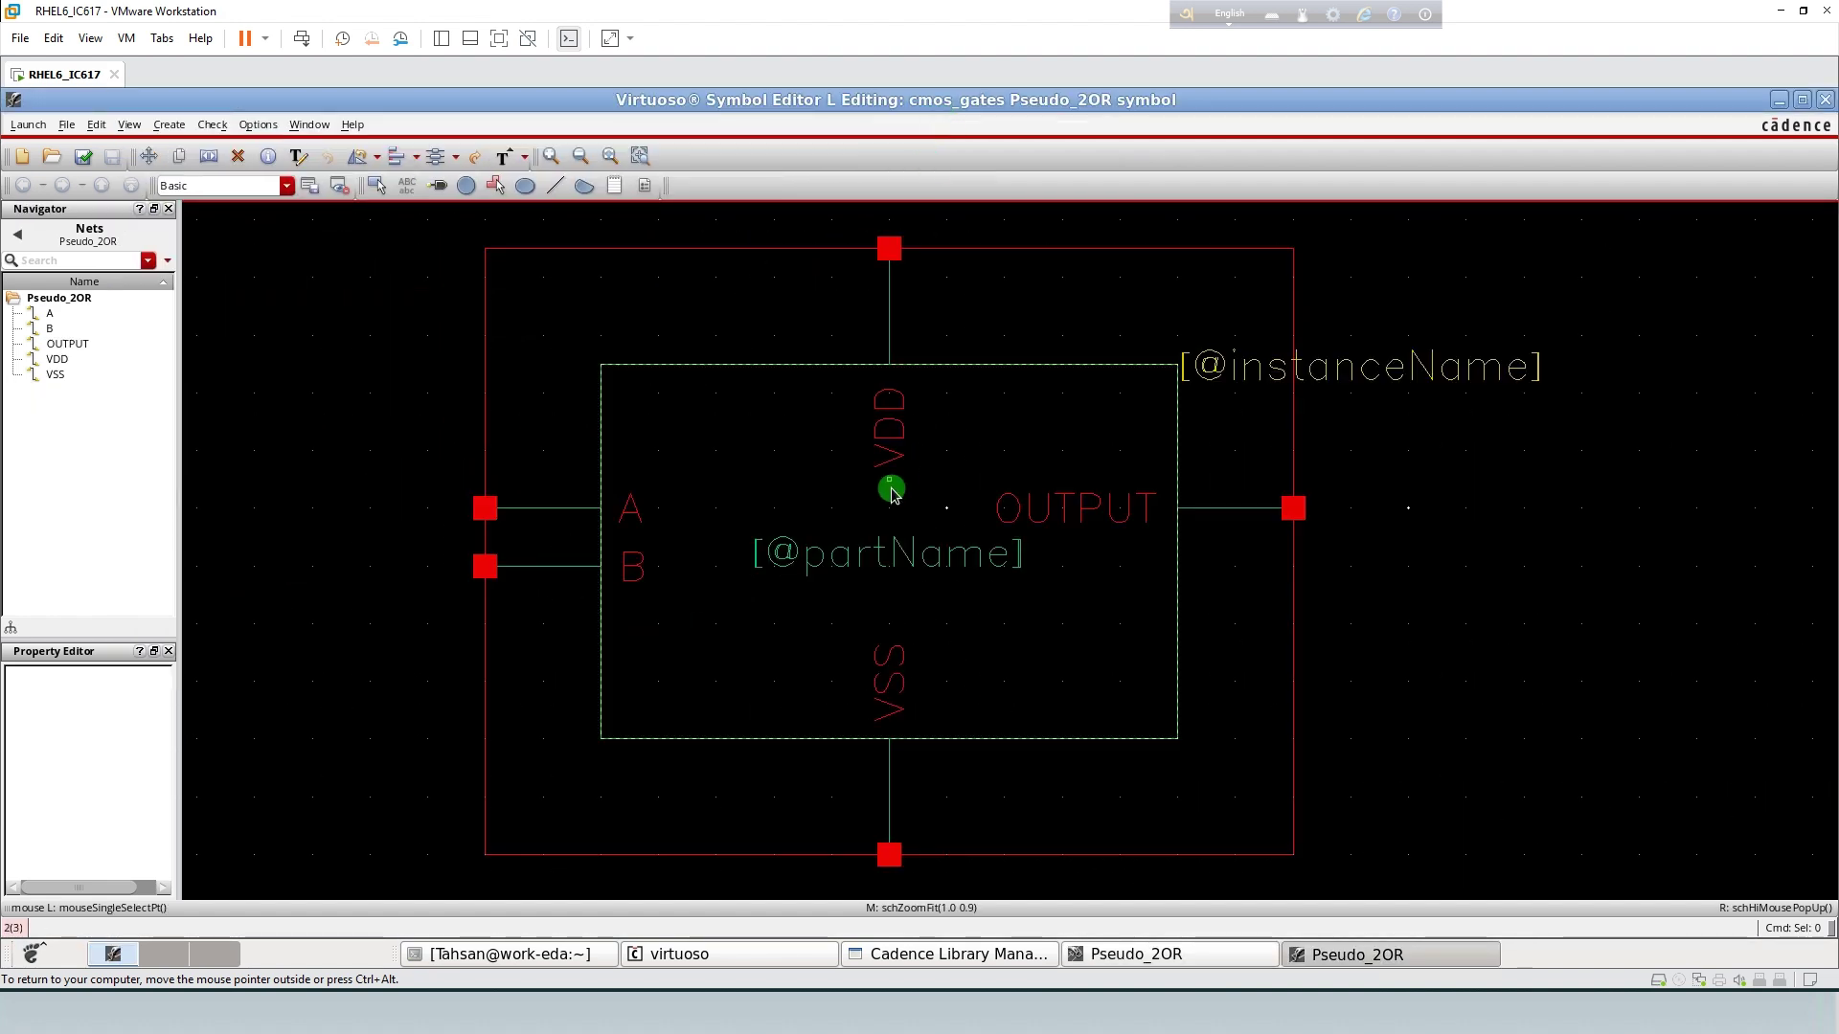
pyautogui.click(888, 558)
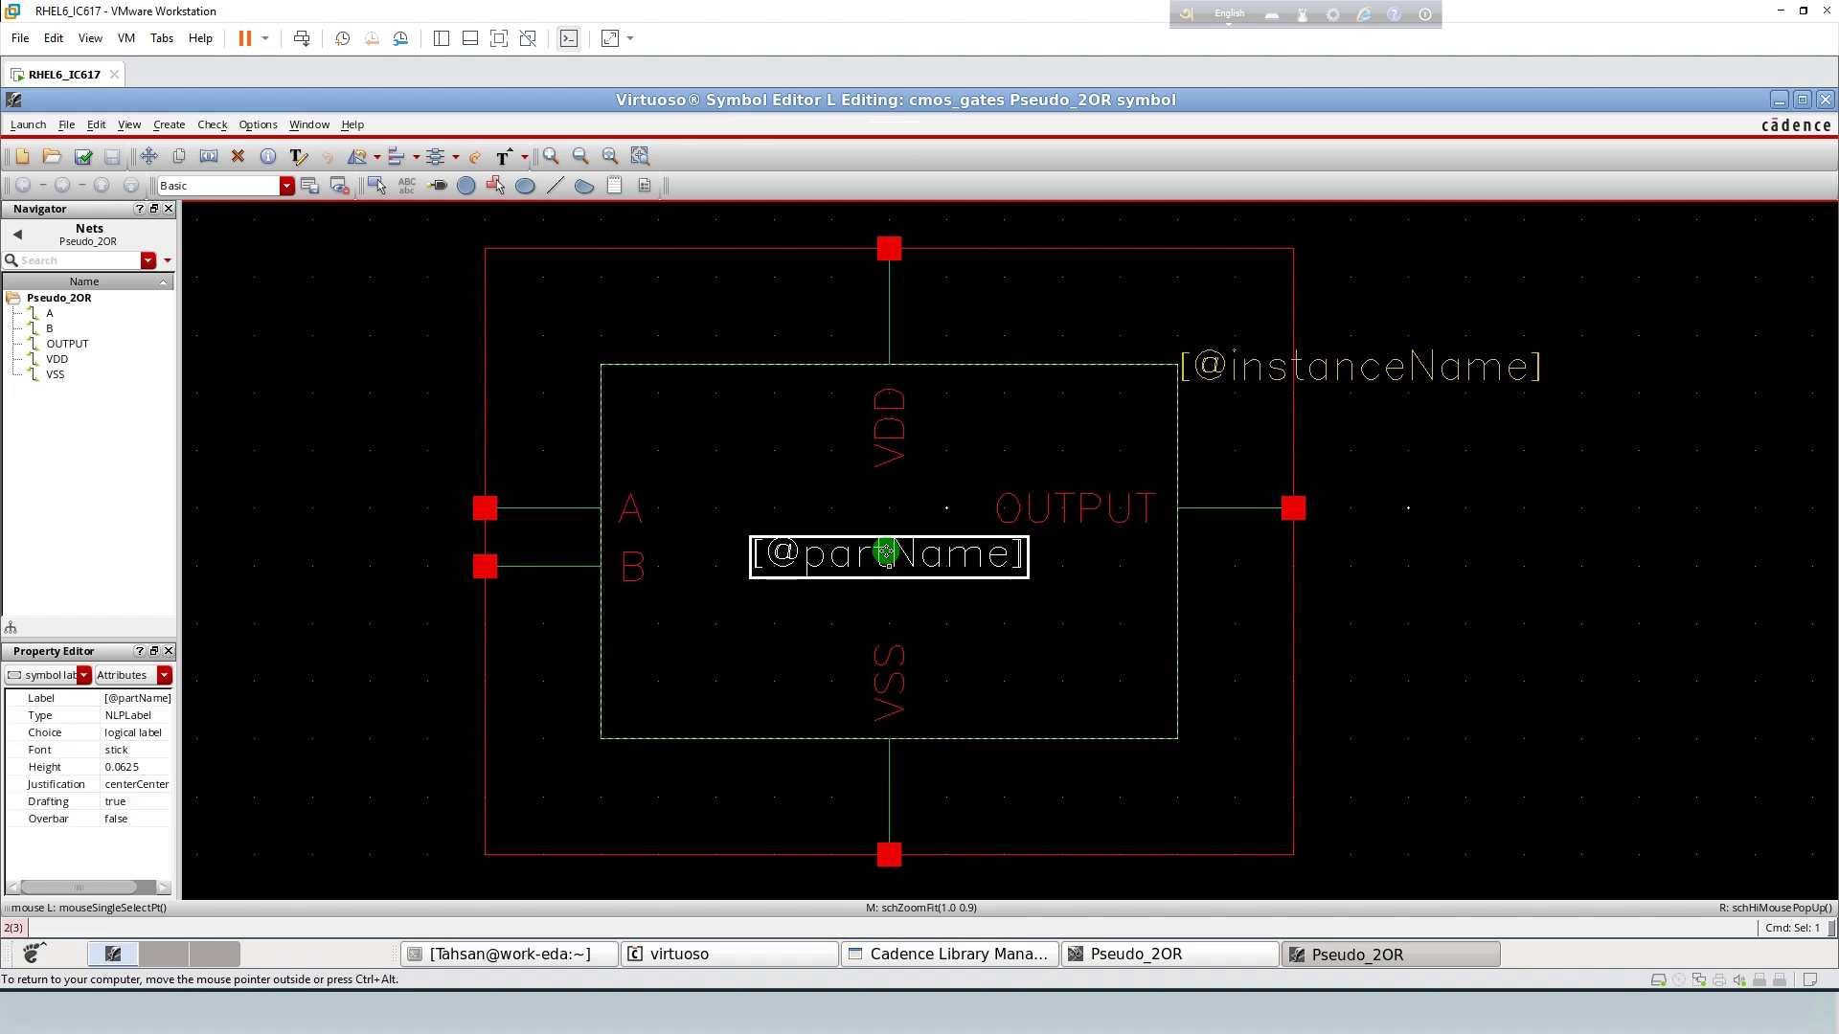
pyautogui.press('Delete')
pyautogui.click(936, 367)
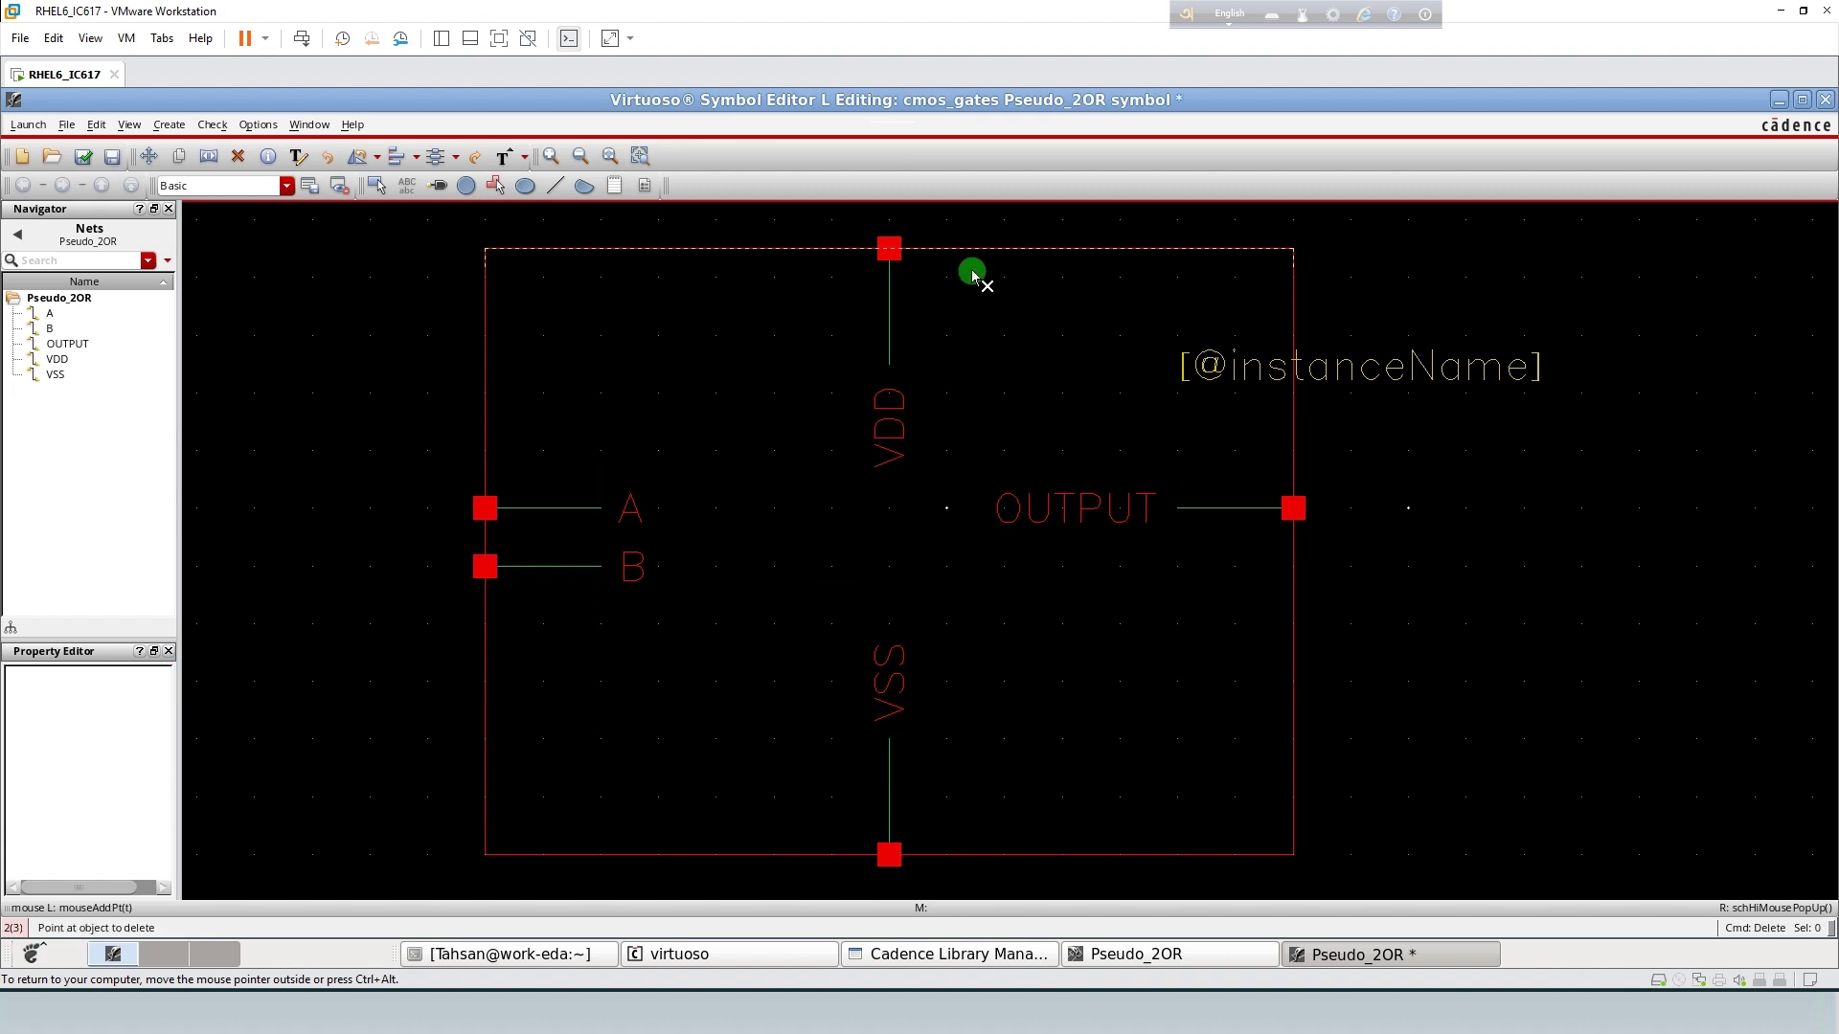
# - Delete the red selection box that surrounds the symbol's pins
pyautogui.click(973, 251)
pyautogui.press('Escape')
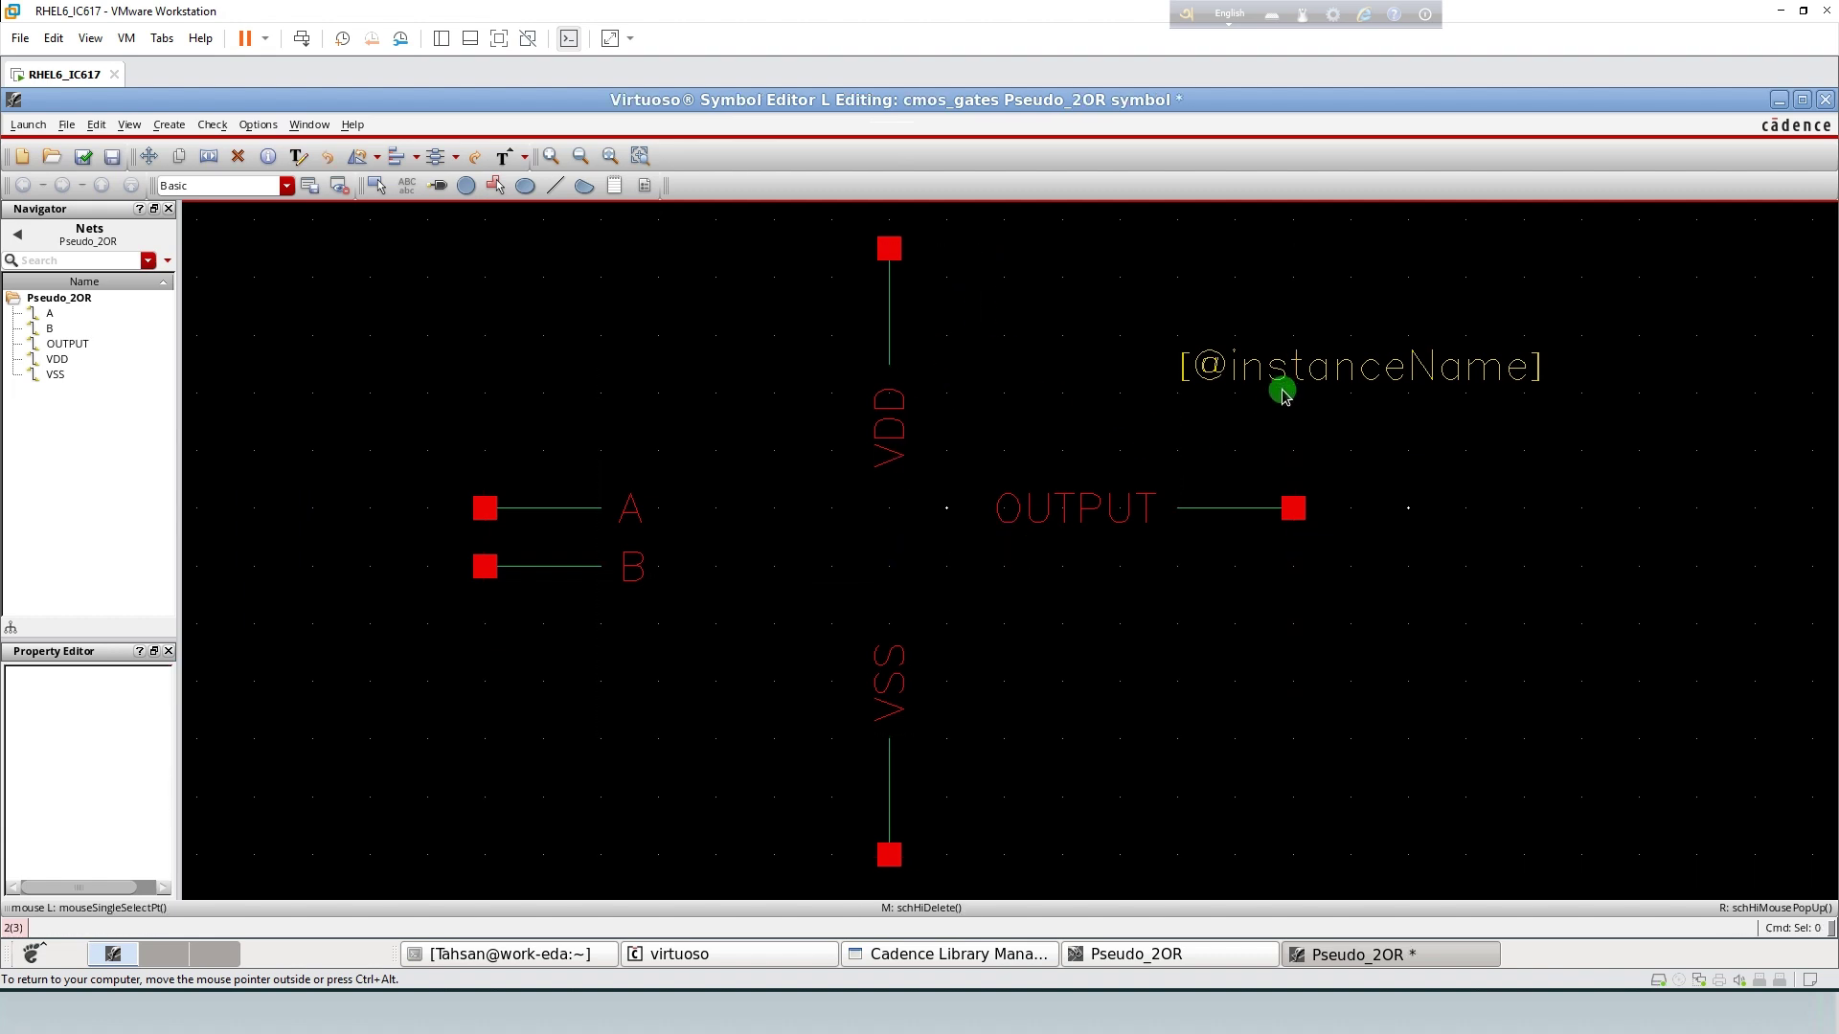
pyautogui.doubleClick(1282, 369)
pyautogui.write('Pseu')
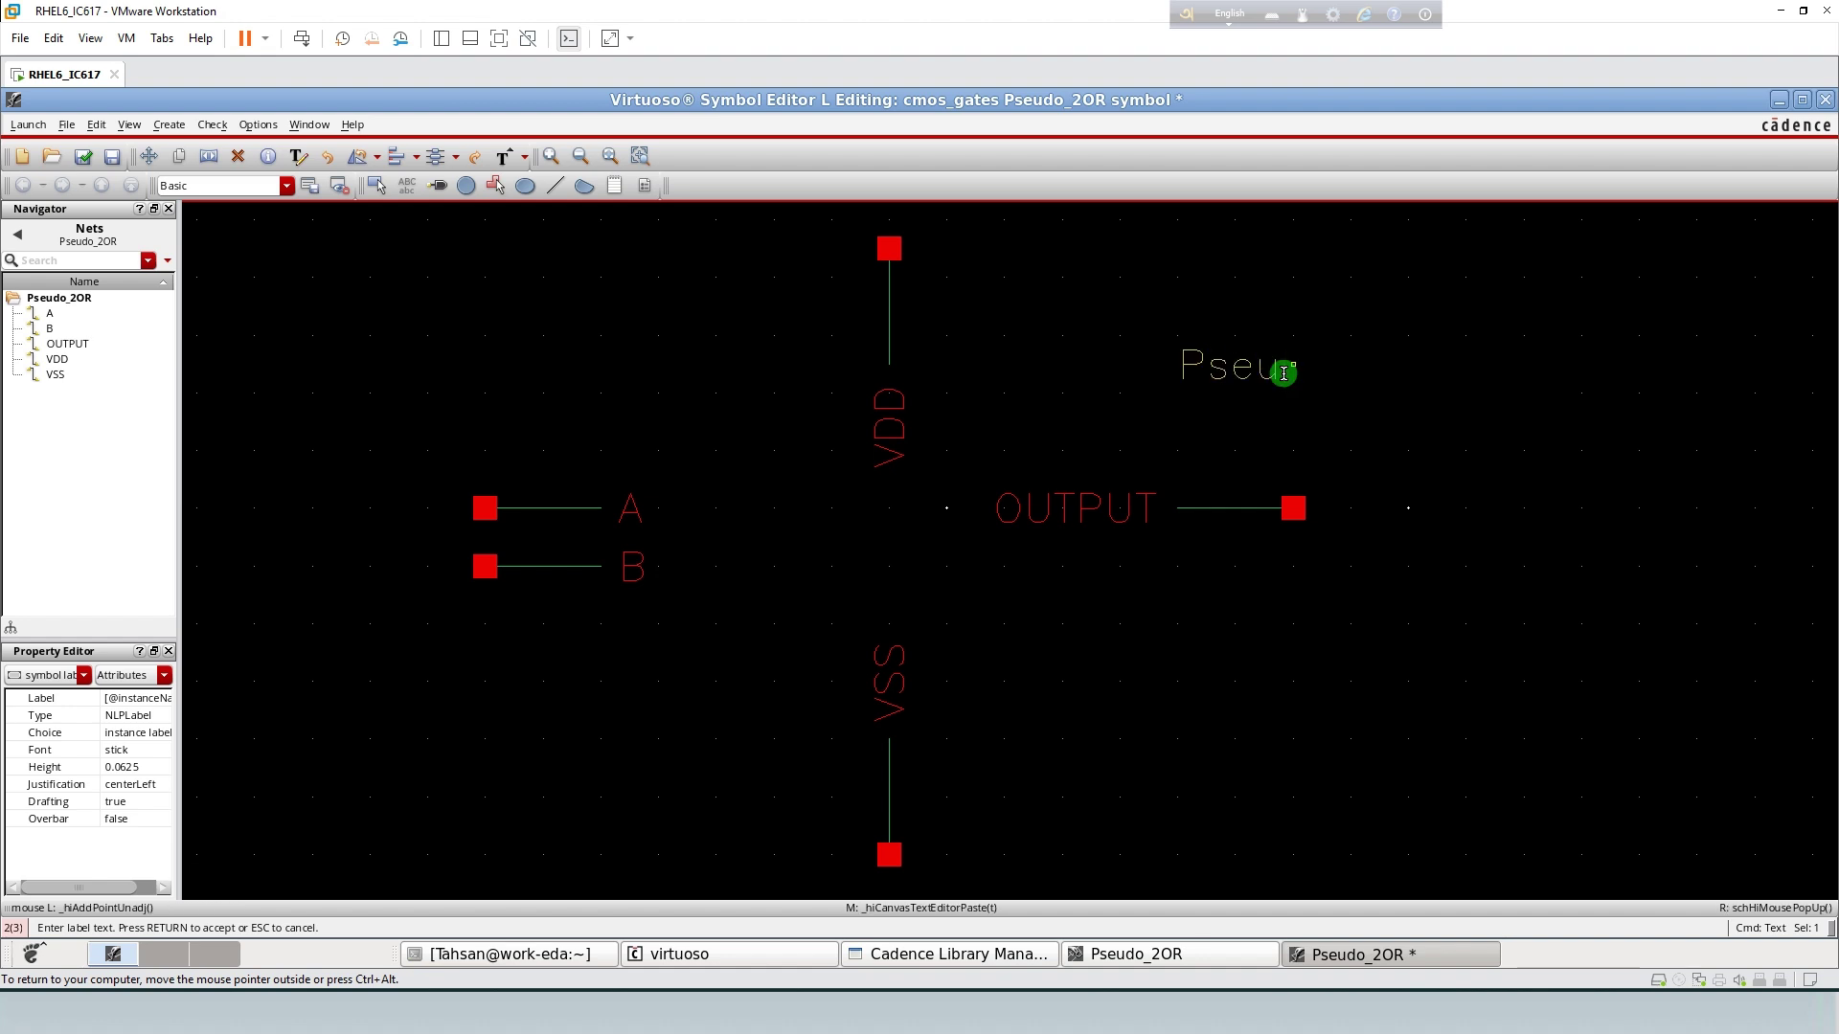
pyautogui.write('do_OR')
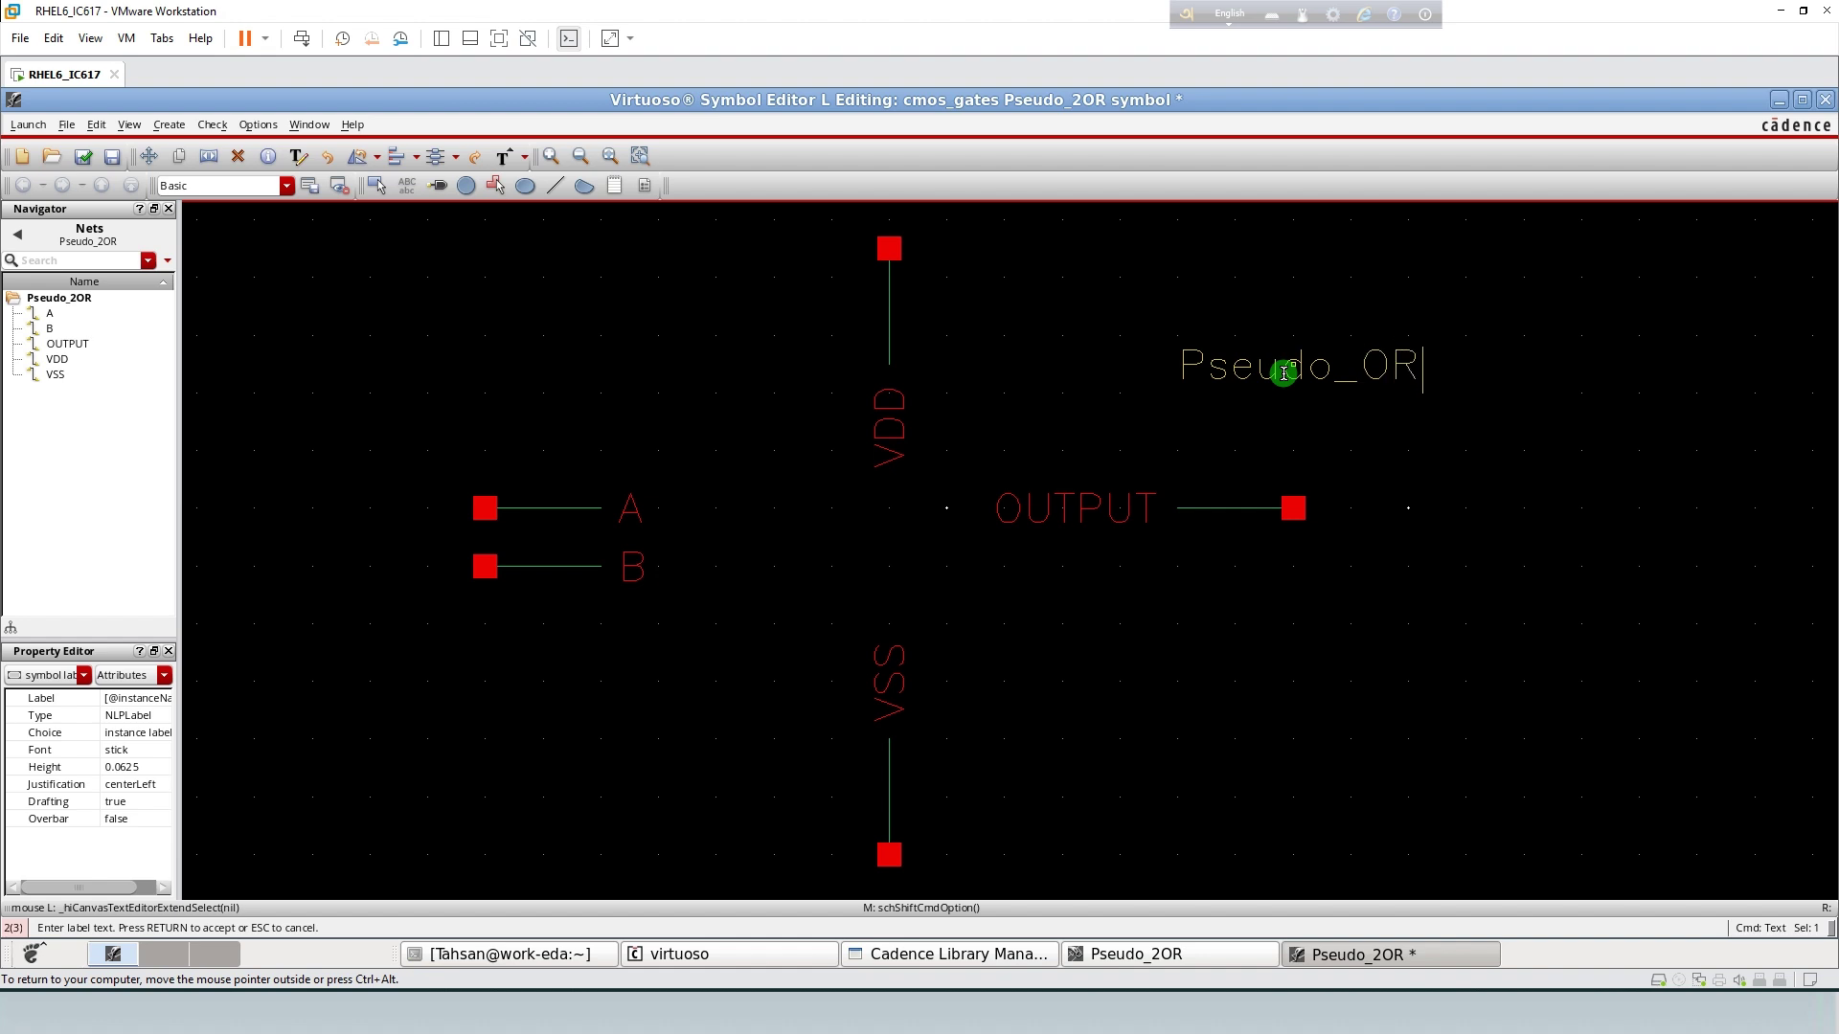
pyautogui.press('Return')
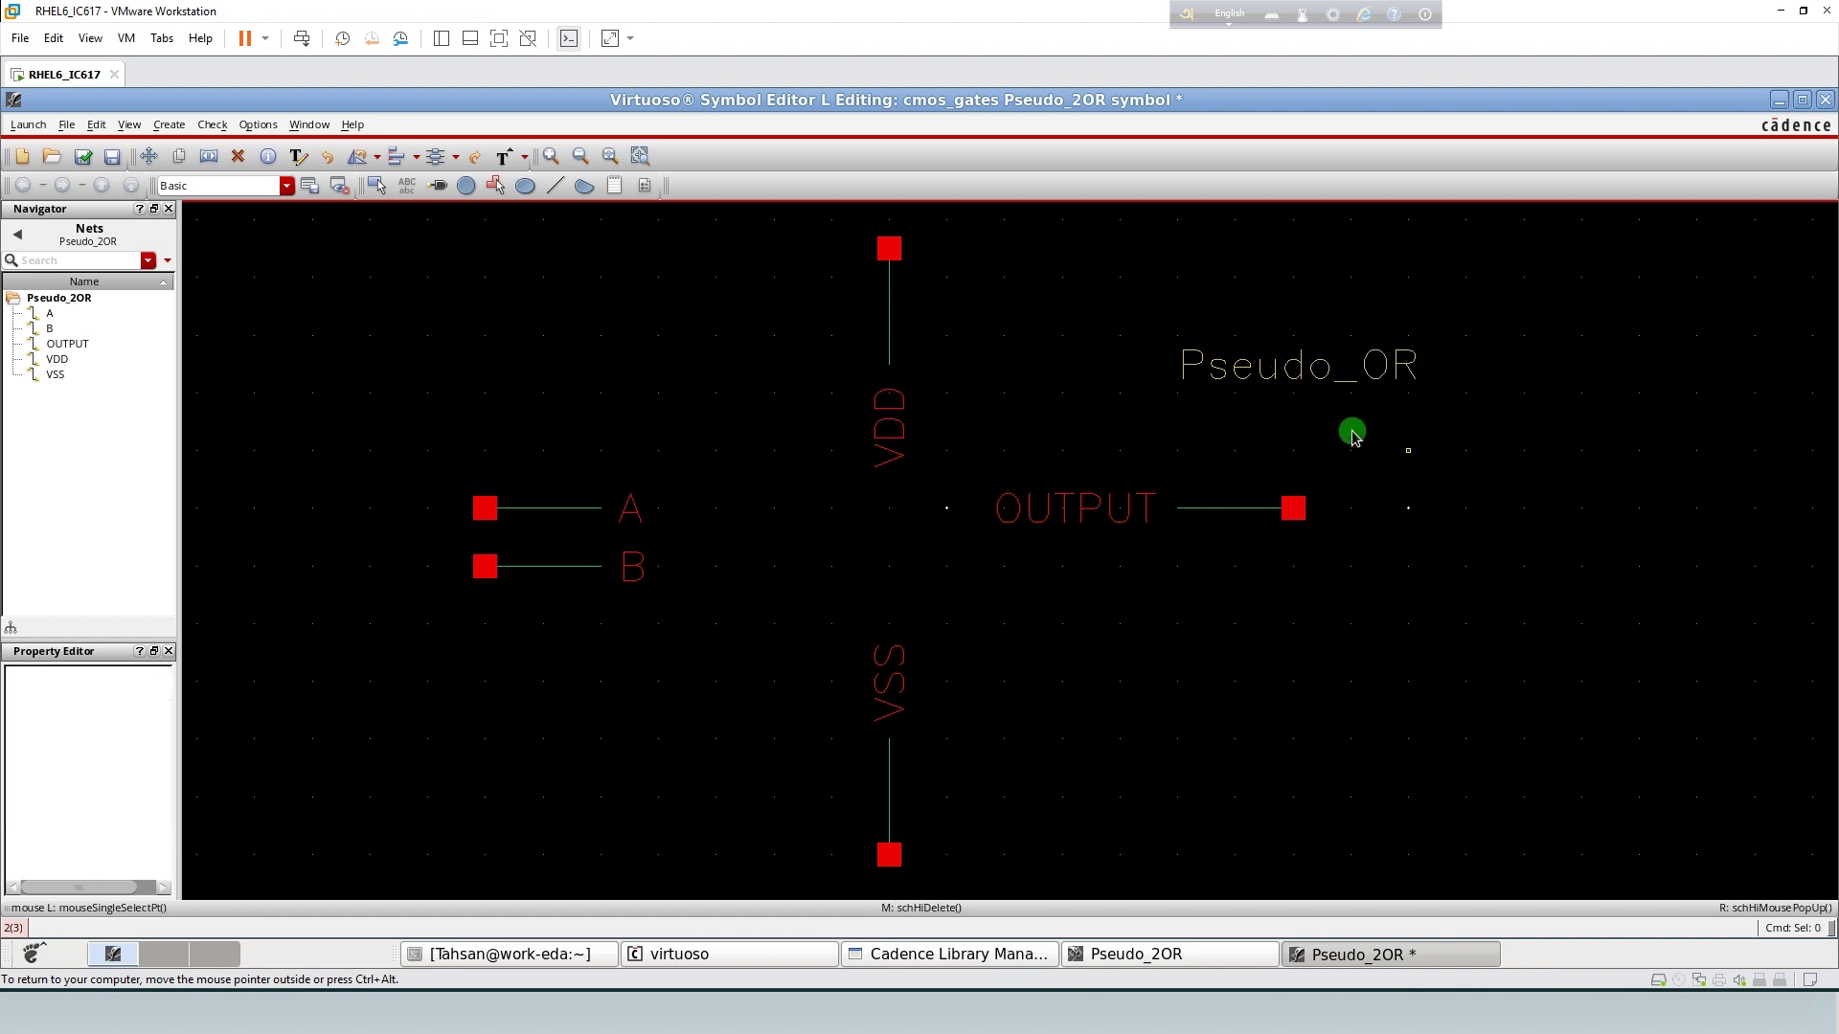
pyautogui.press('m')
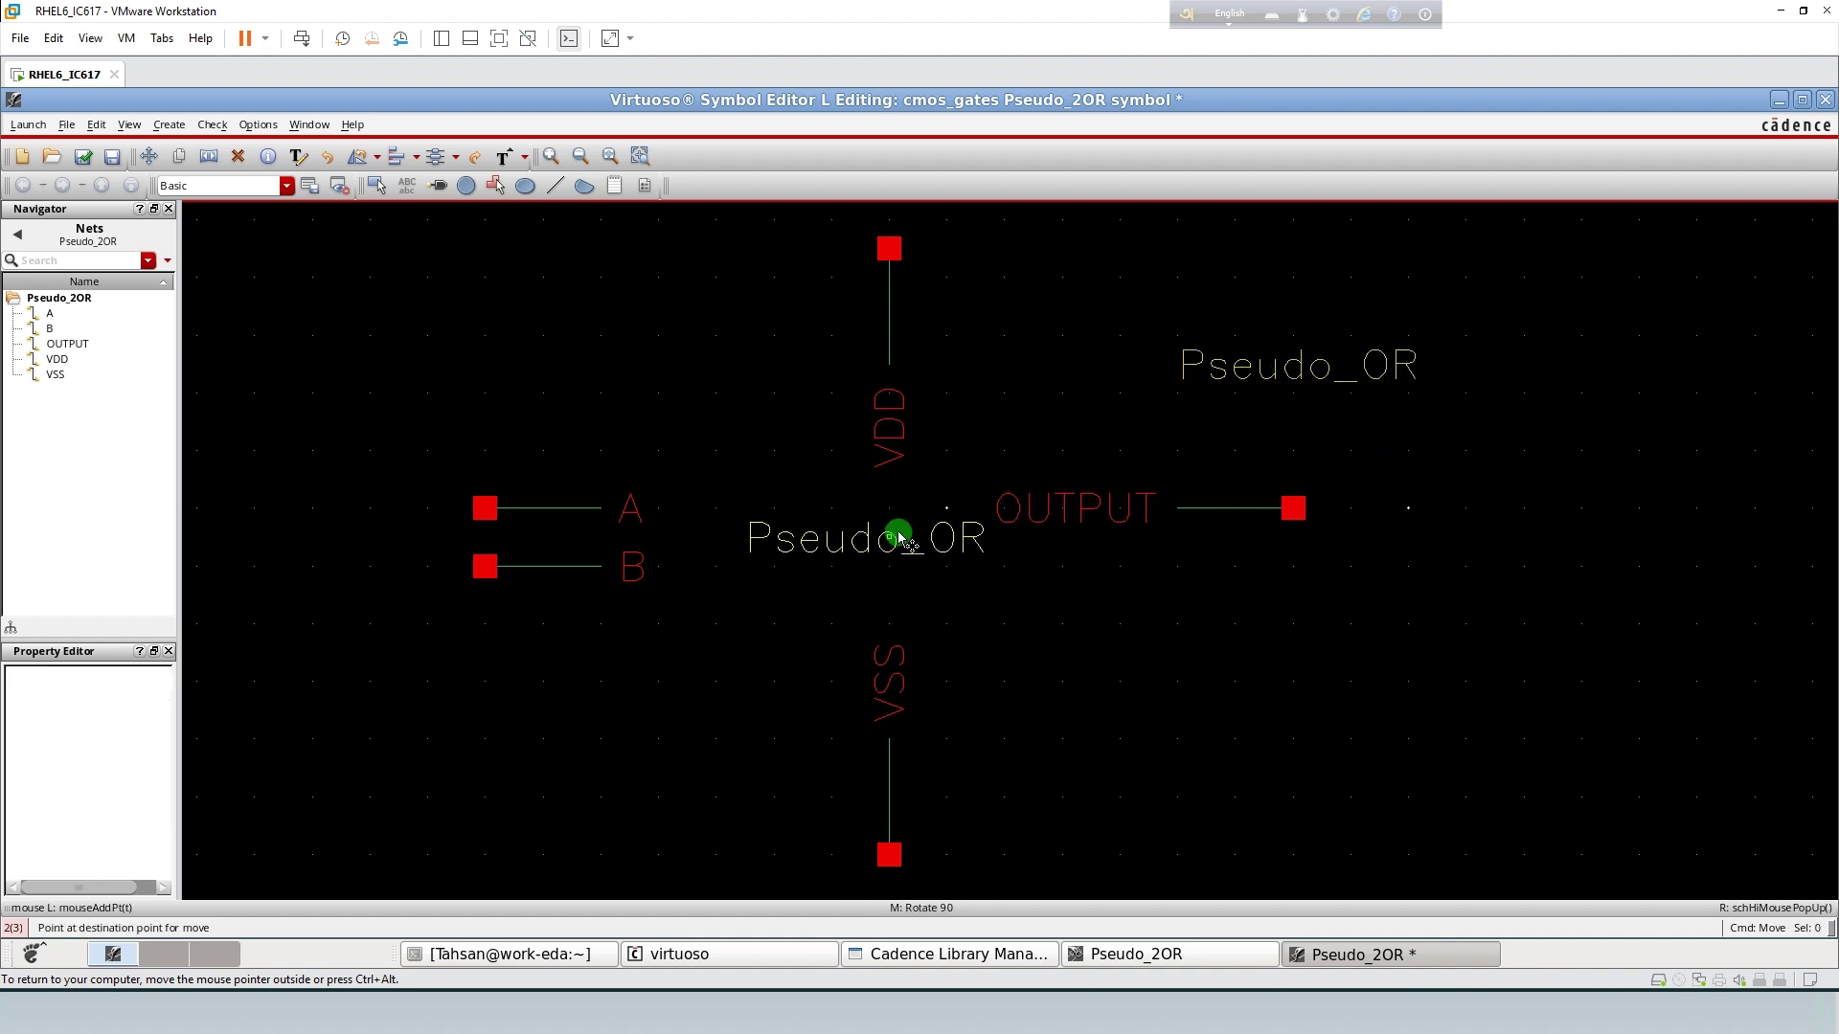
pyautogui.press('Escape')
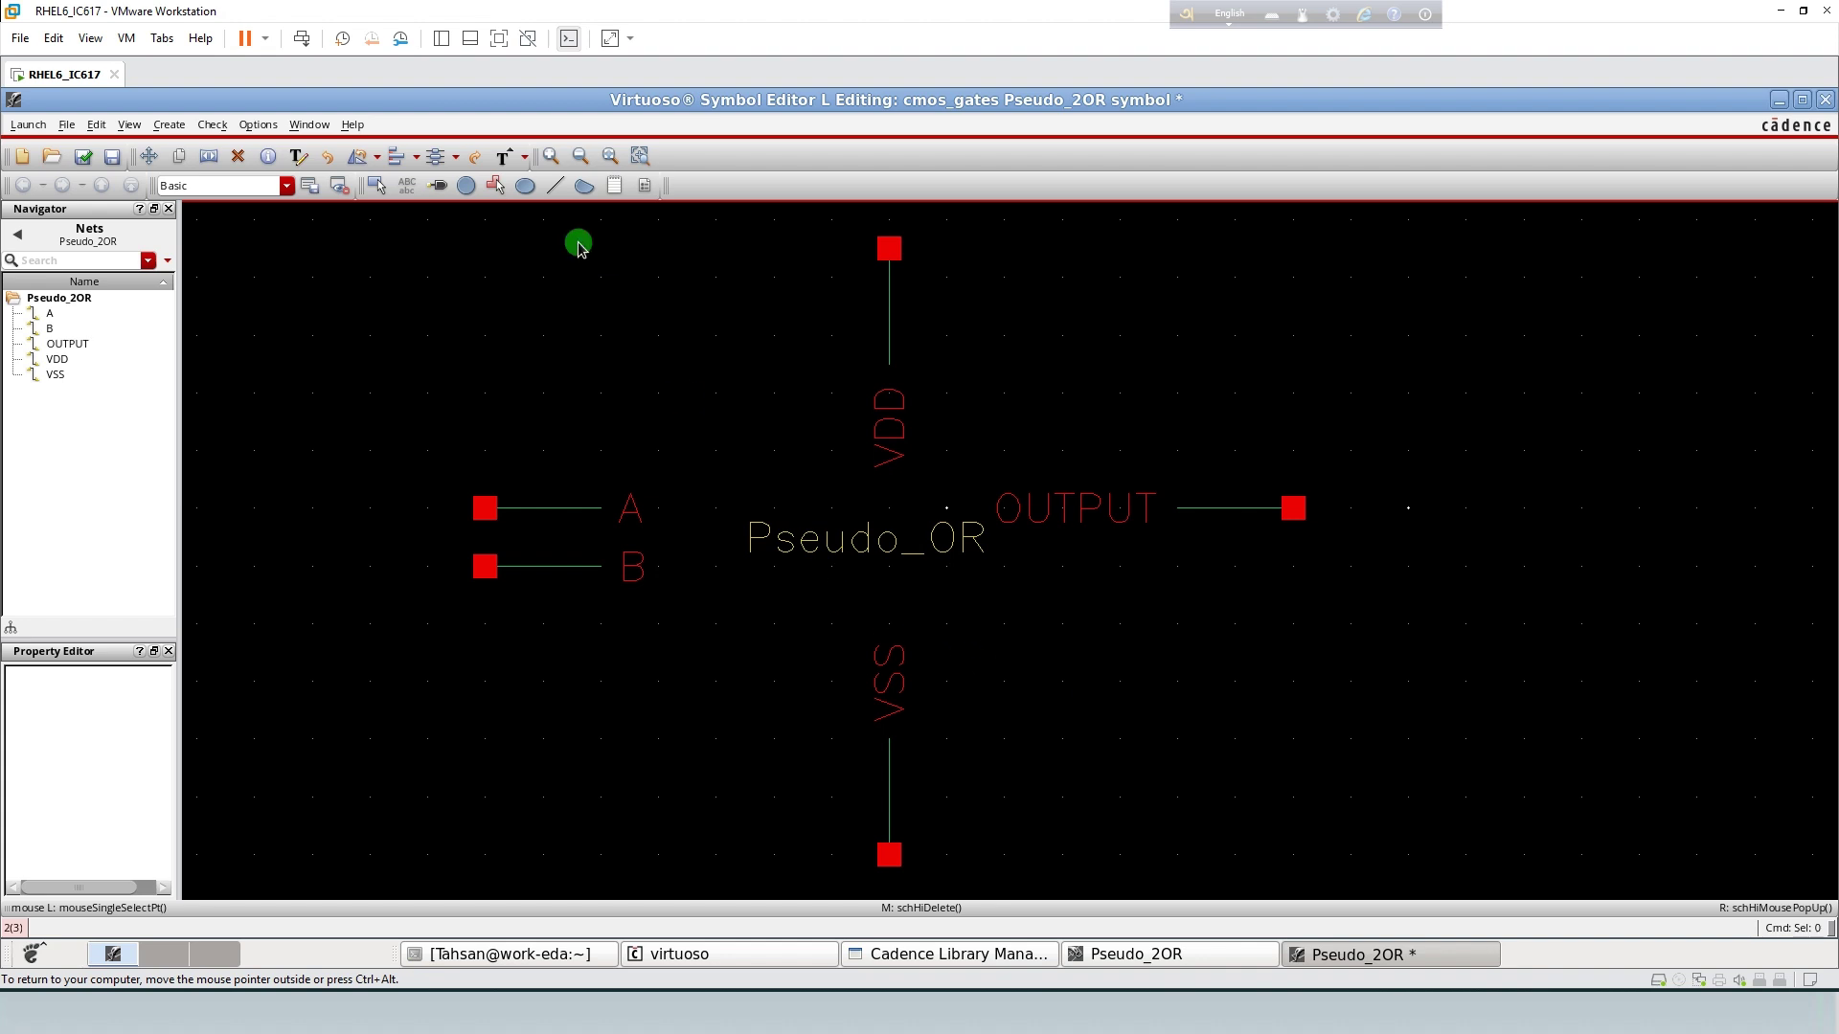
# - Draw the OR gate's curved back edge as a vertical arc bulging right, crossing beside the A and B pin names
pyautogui.click(584, 187)
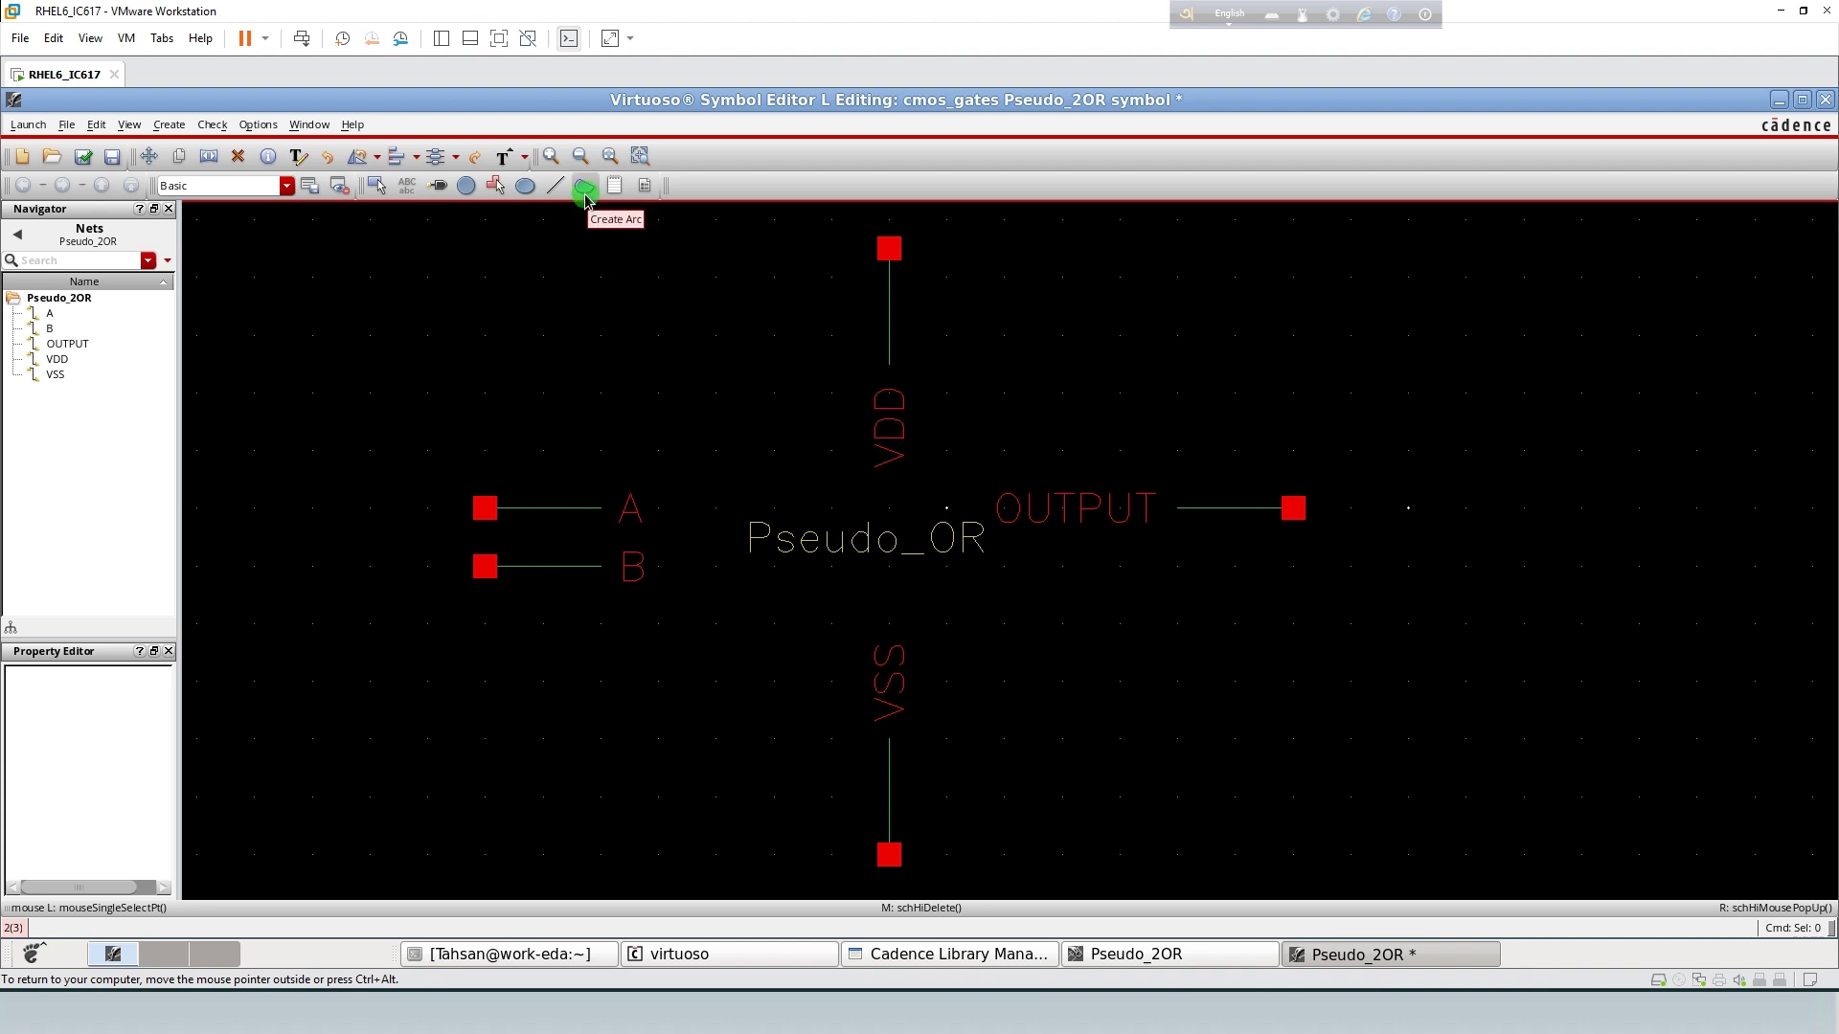
pyautogui.click(586, 189)
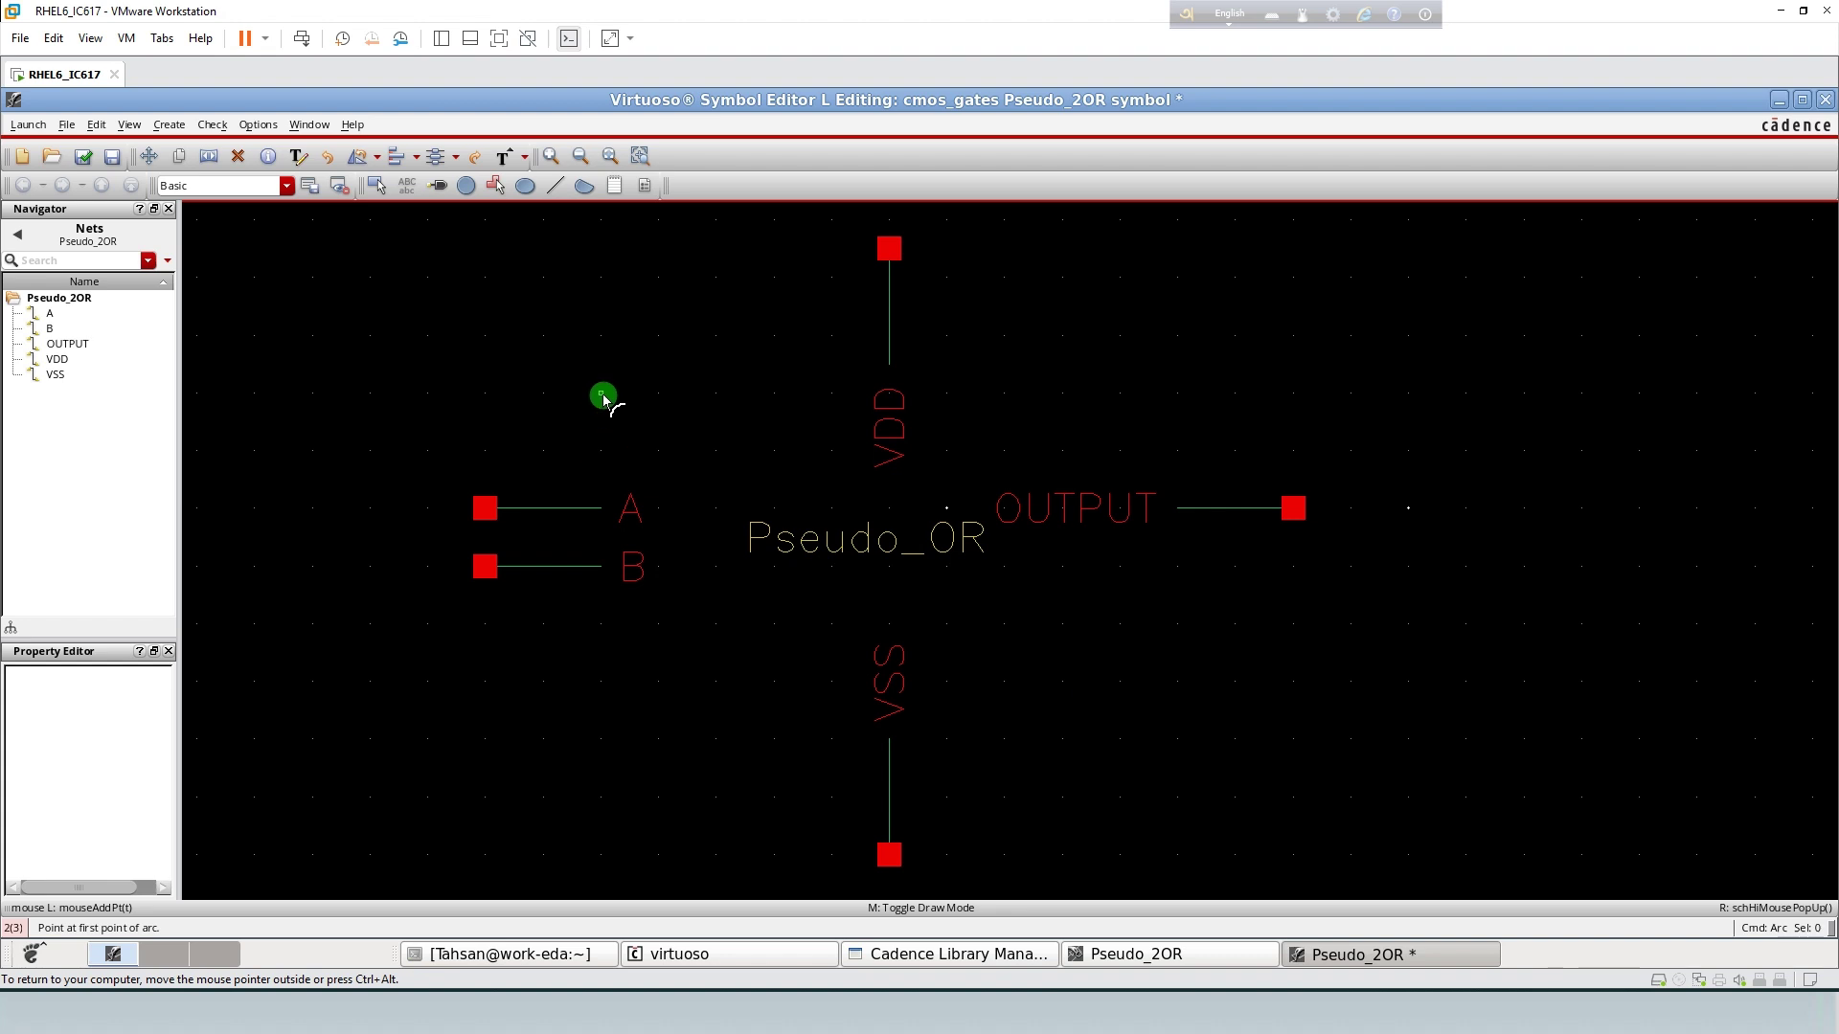
pyautogui.click(601, 395)
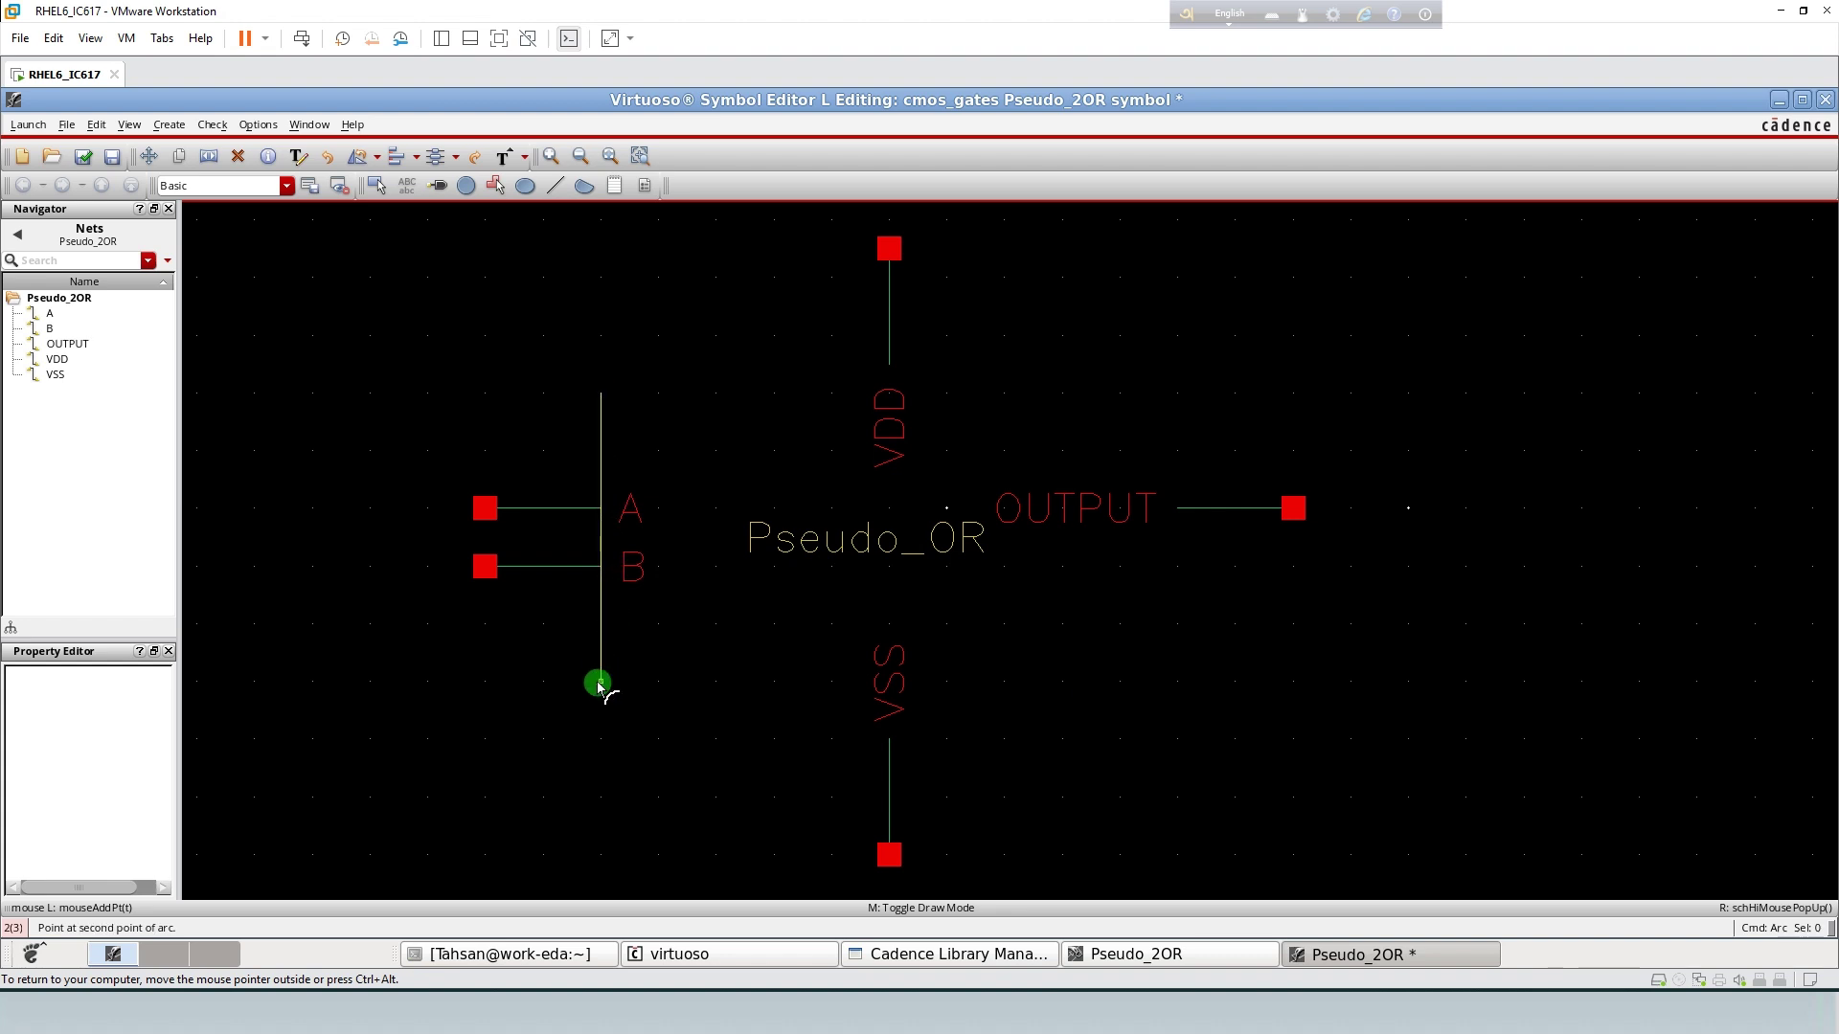
pyautogui.click(599, 682)
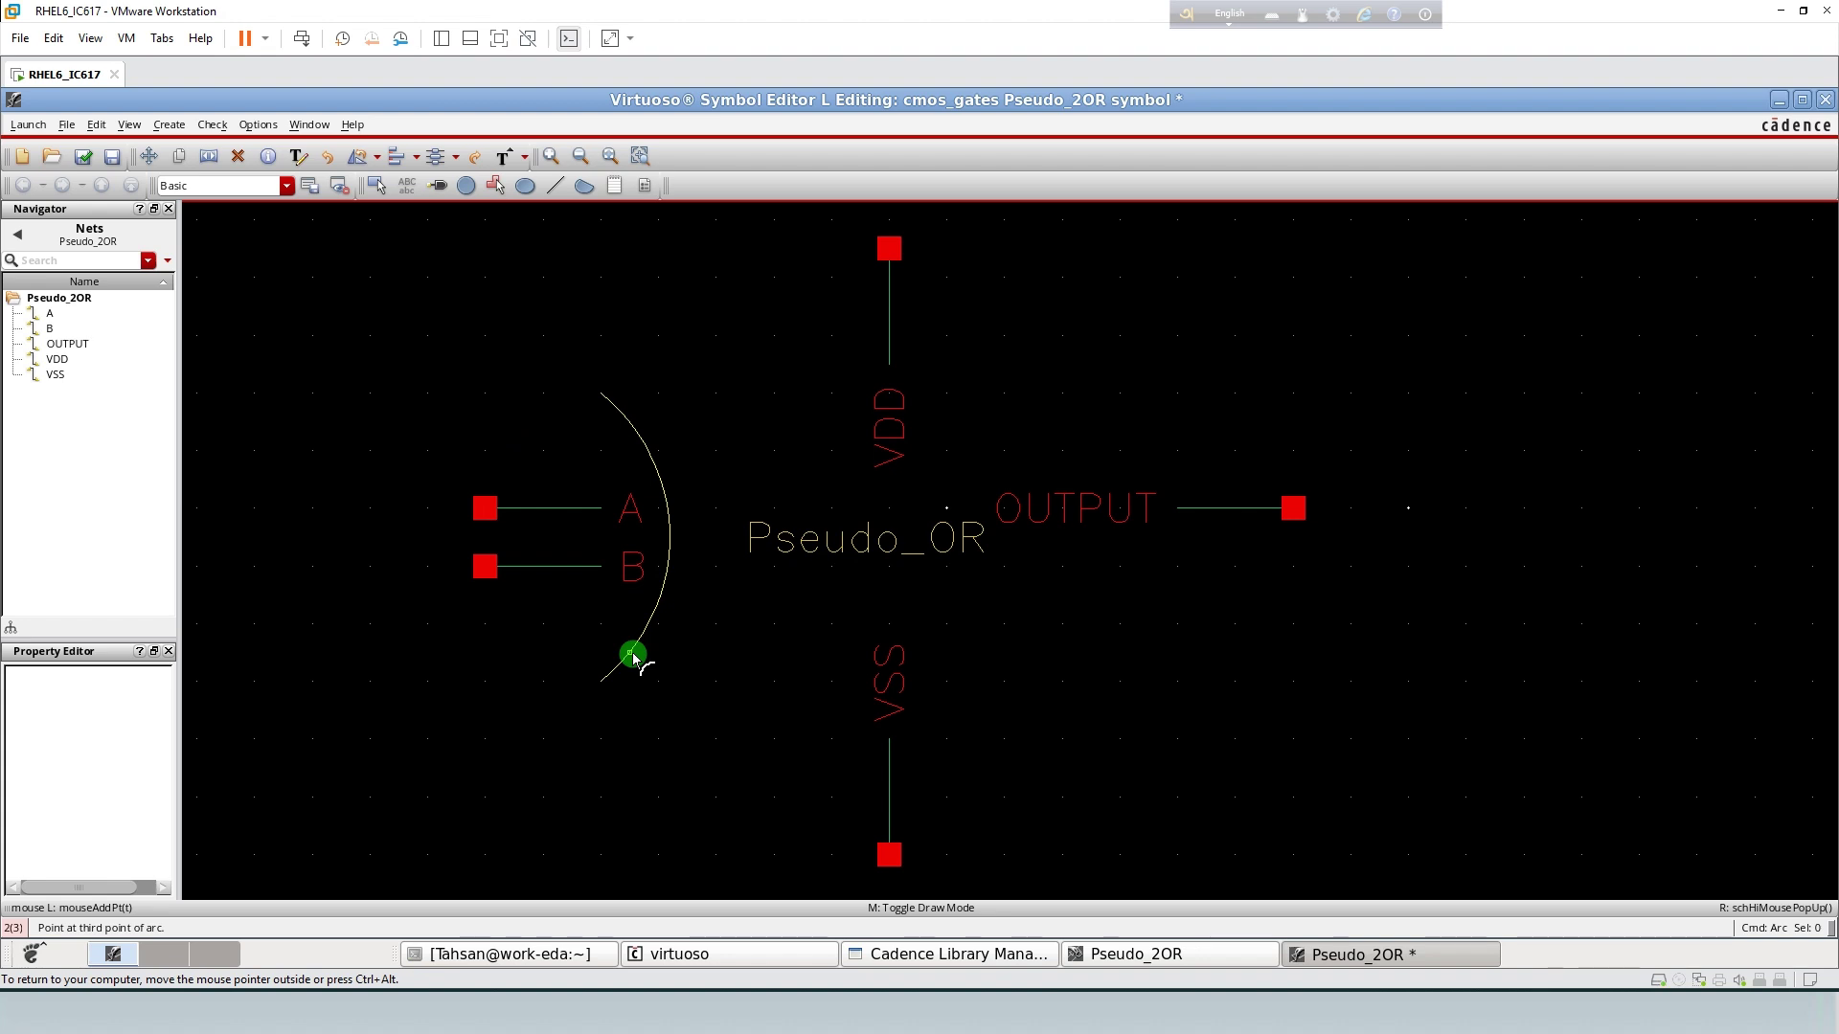
pyautogui.click(632, 656)
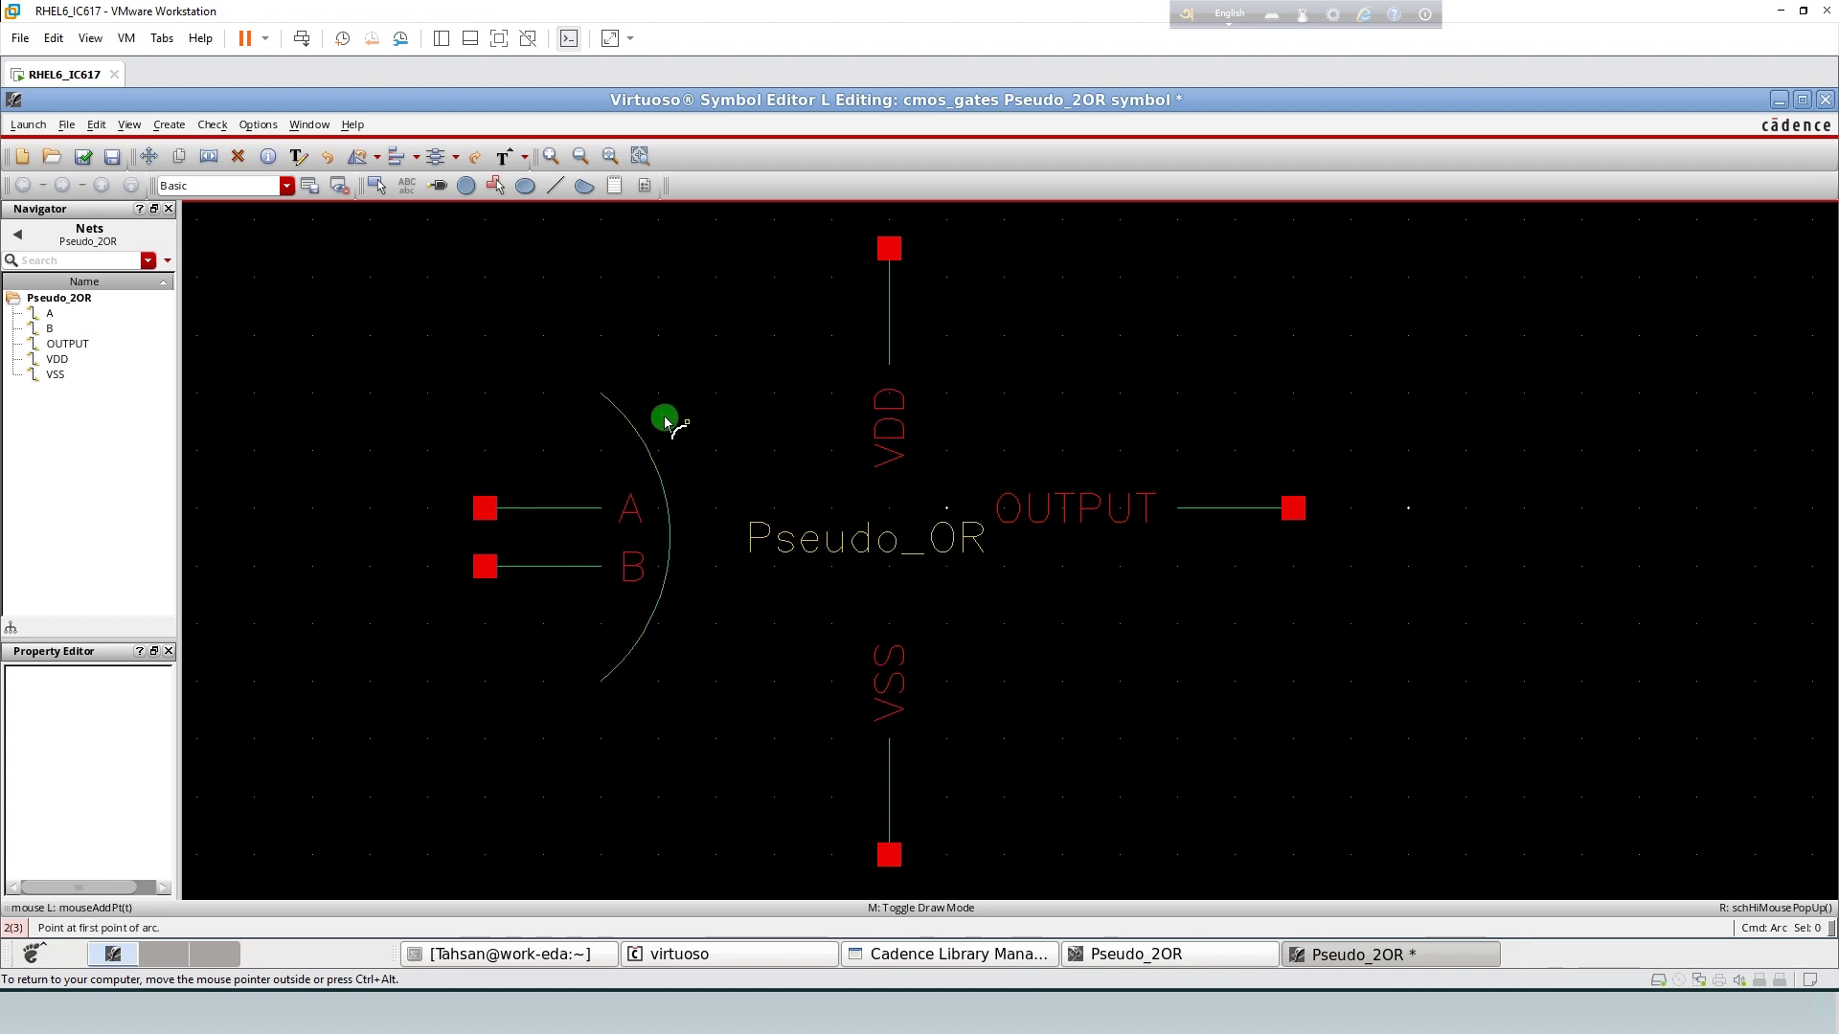
# - Draw the gate's upper and lower arcs from the ends of the back curve to a shared tip near the Pseudo_OR label
pyautogui.click(604, 393)
pyautogui.click(917, 480)
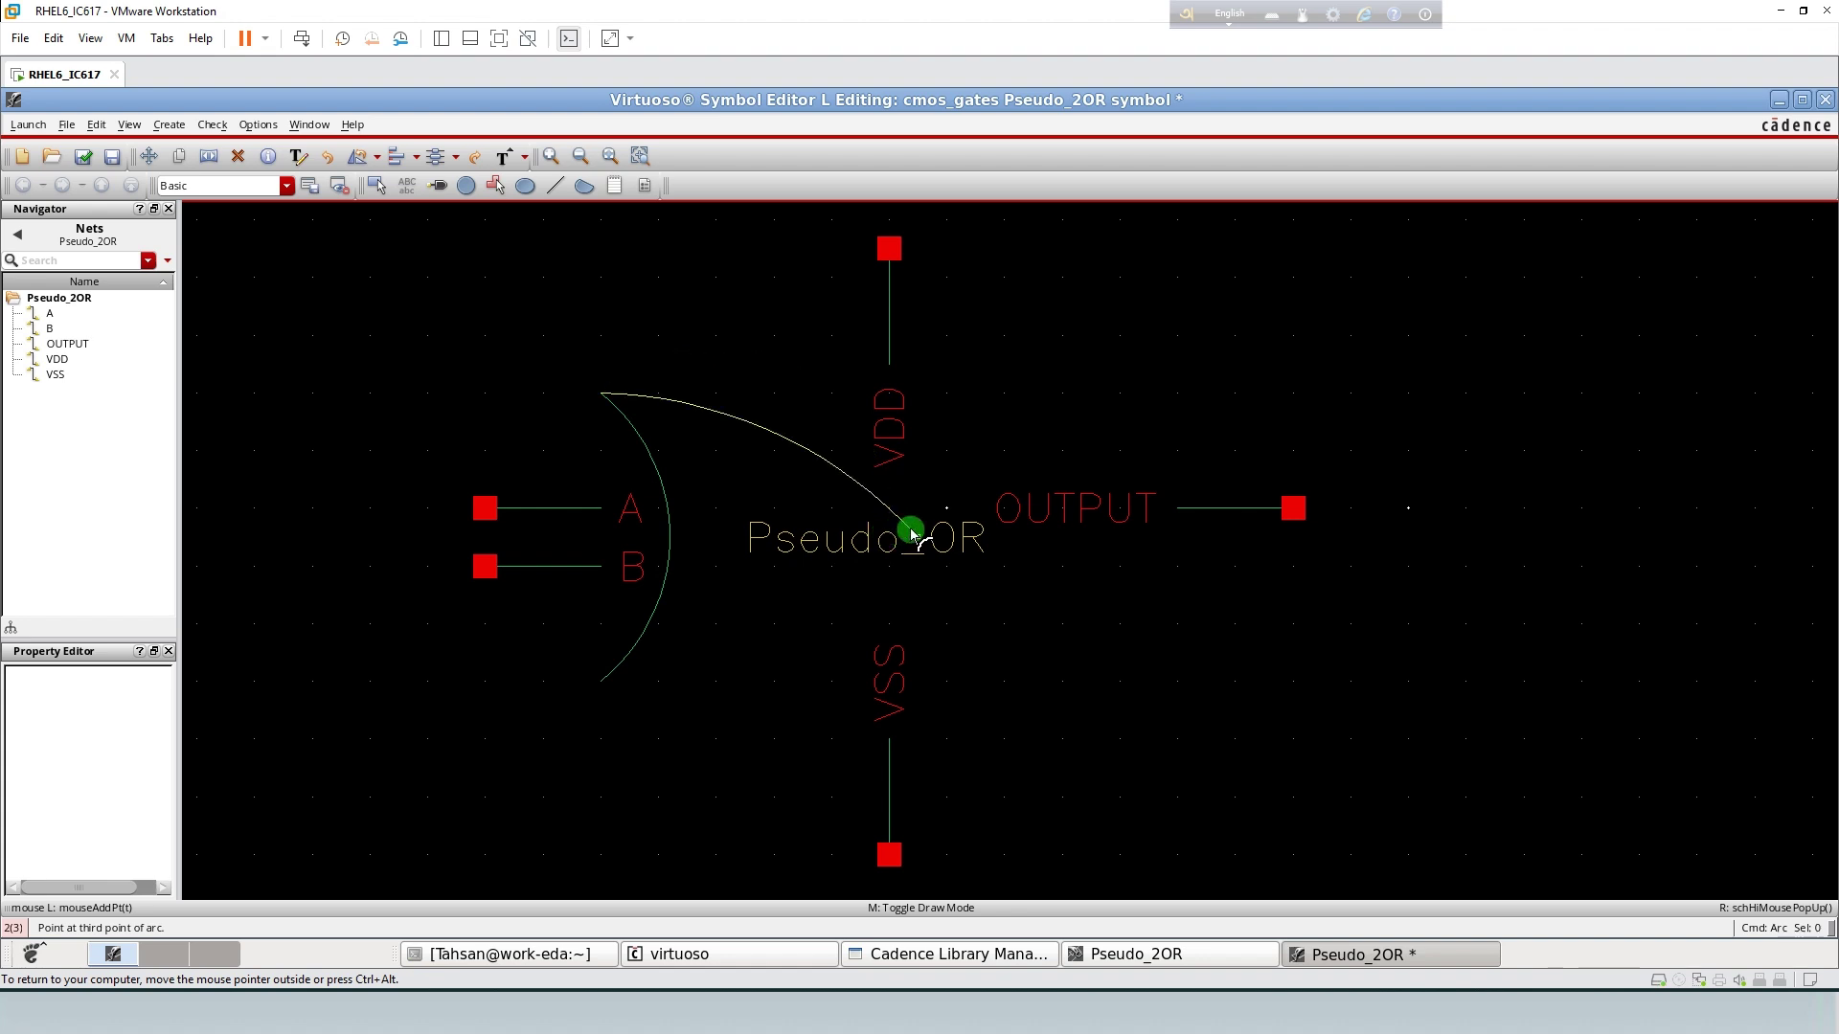
pyautogui.click(912, 535)
pyautogui.click(602, 681)
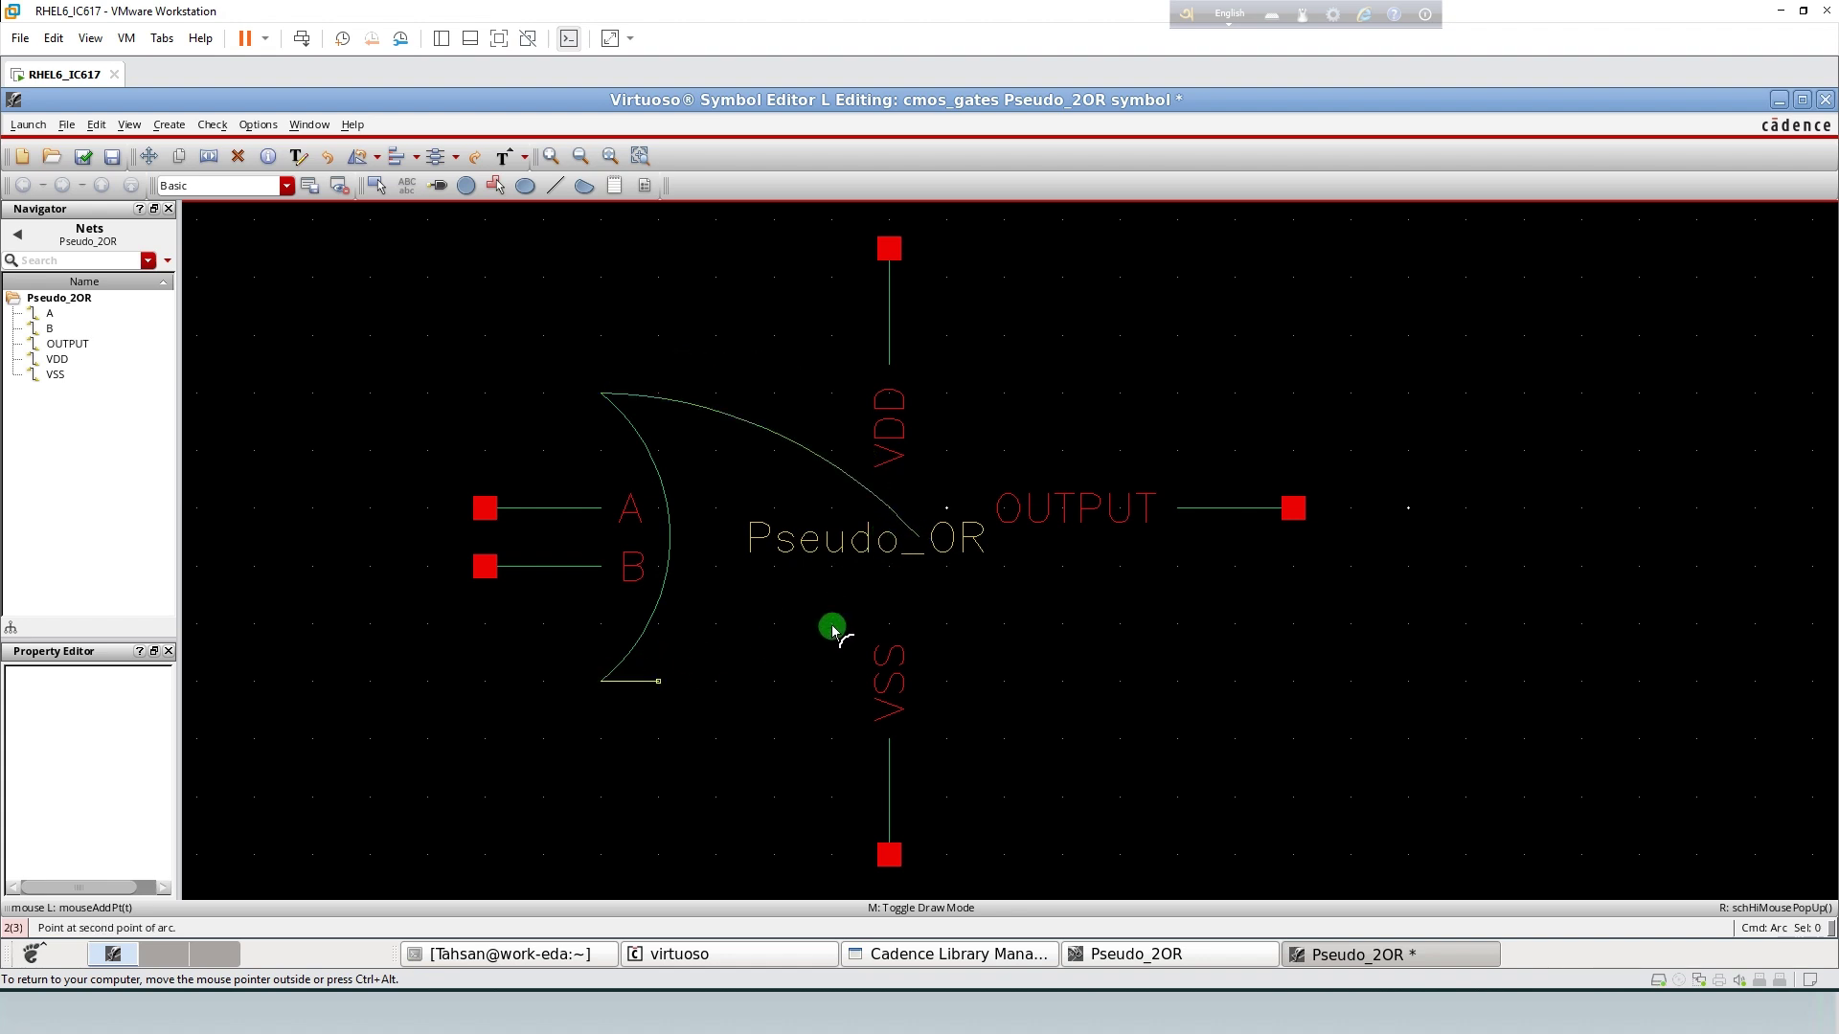
pyautogui.click(911, 548)
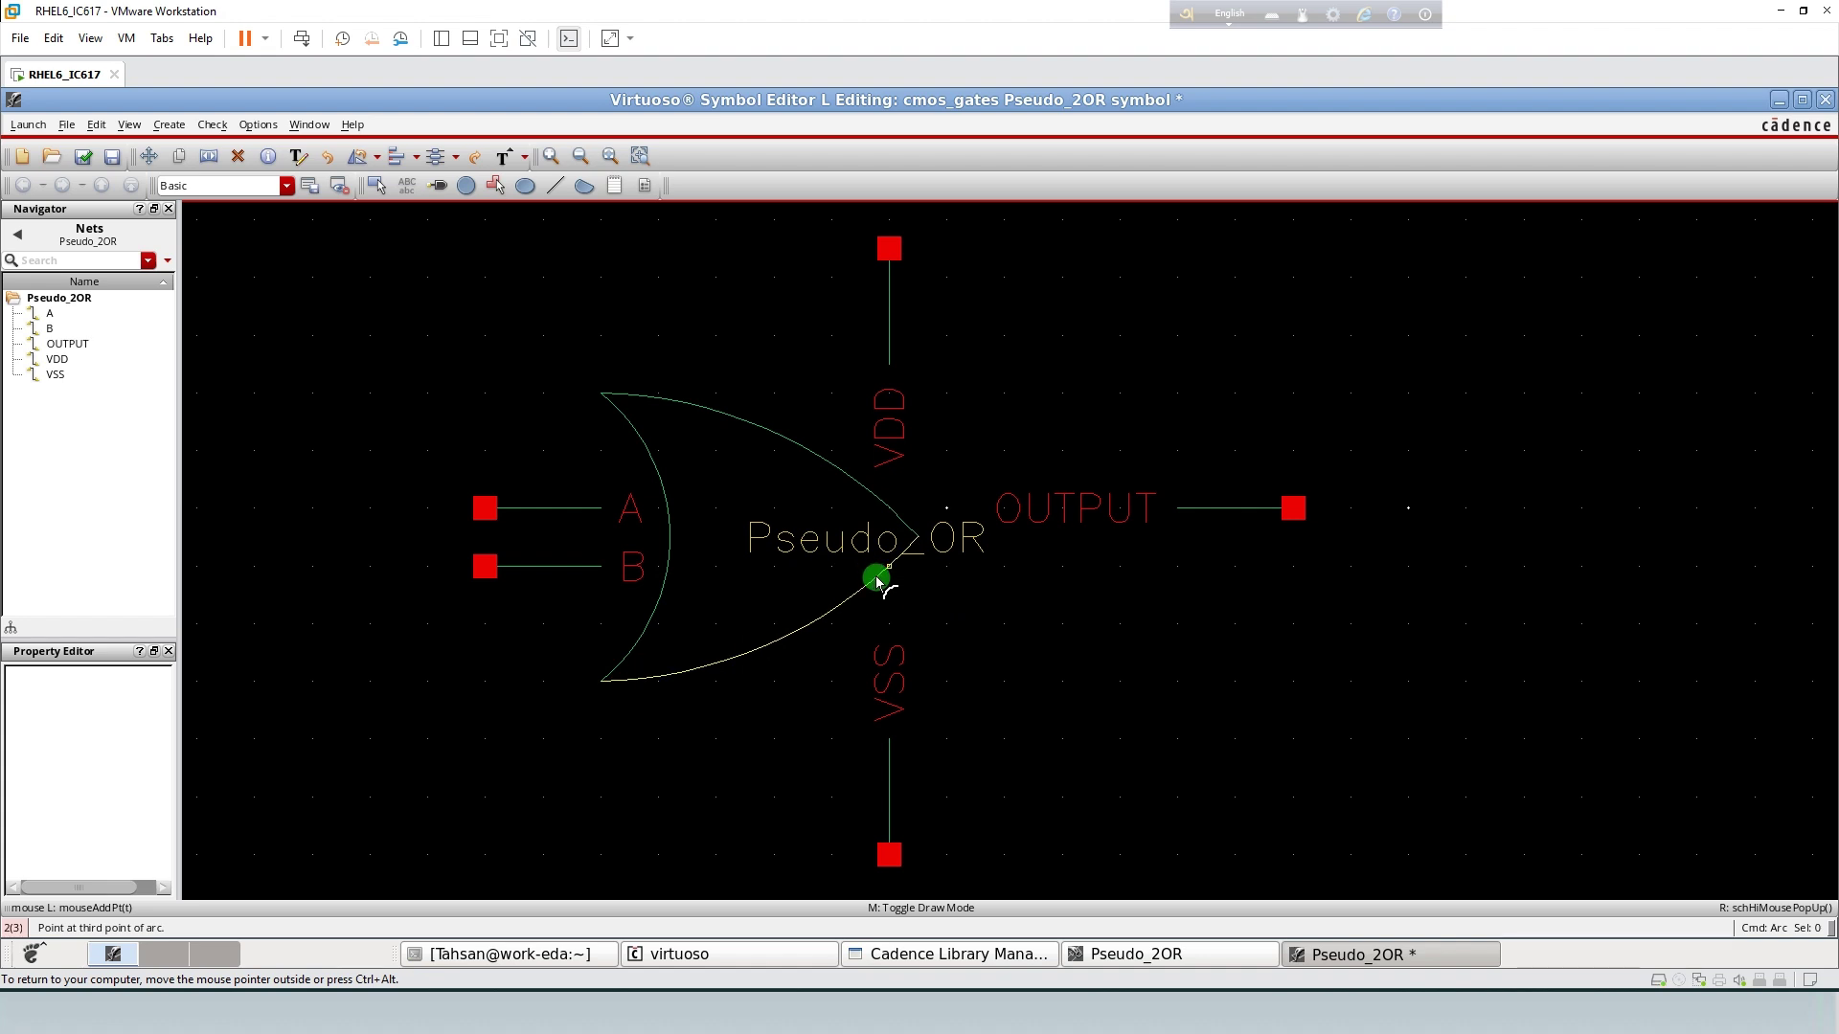
pyautogui.click(876, 580)
pyautogui.press('Escape')
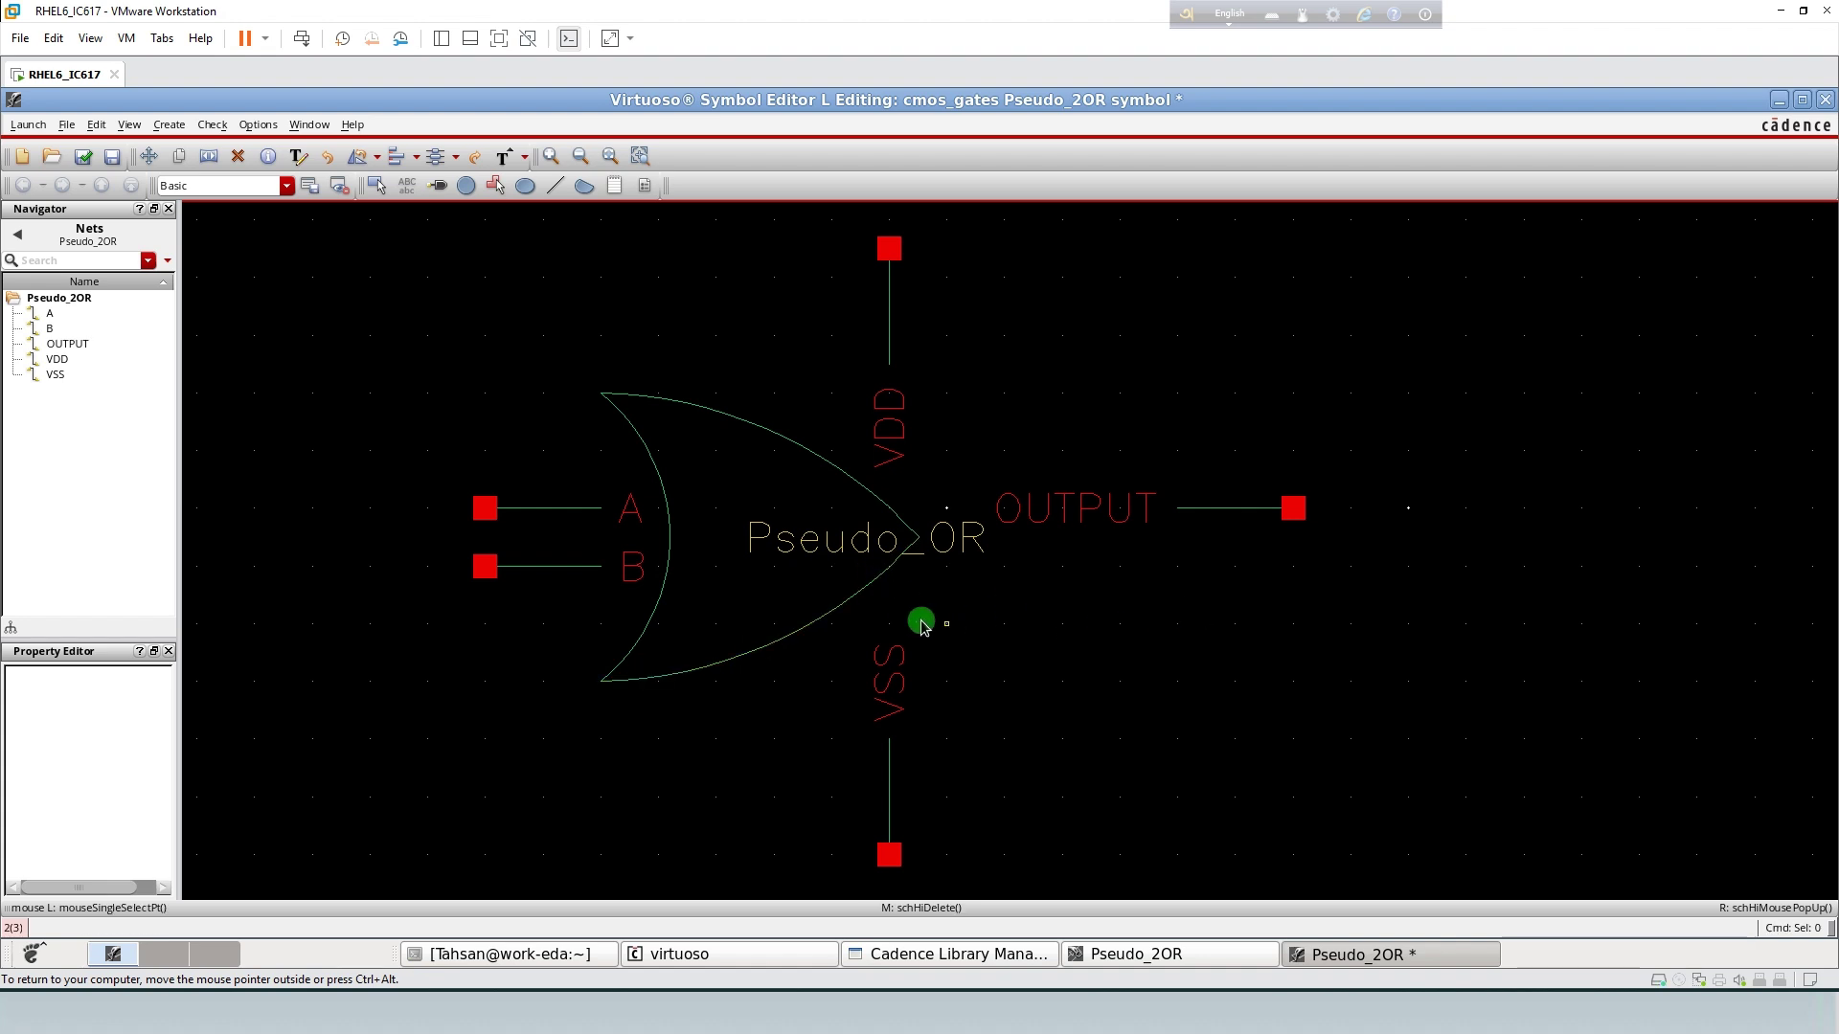
# - Move the A pin up and right and the B pin down and right so their lines reach the gate's back curve
pyautogui.moveTo(428, 479); pyautogui.dragTo(663, 529)
pyautogui.moveTo(542, 509); pyautogui.dragTo(597, 467)
pyautogui.moveTo(431, 533); pyautogui.dragTo(596, 623)
pyautogui.click(596, 622)
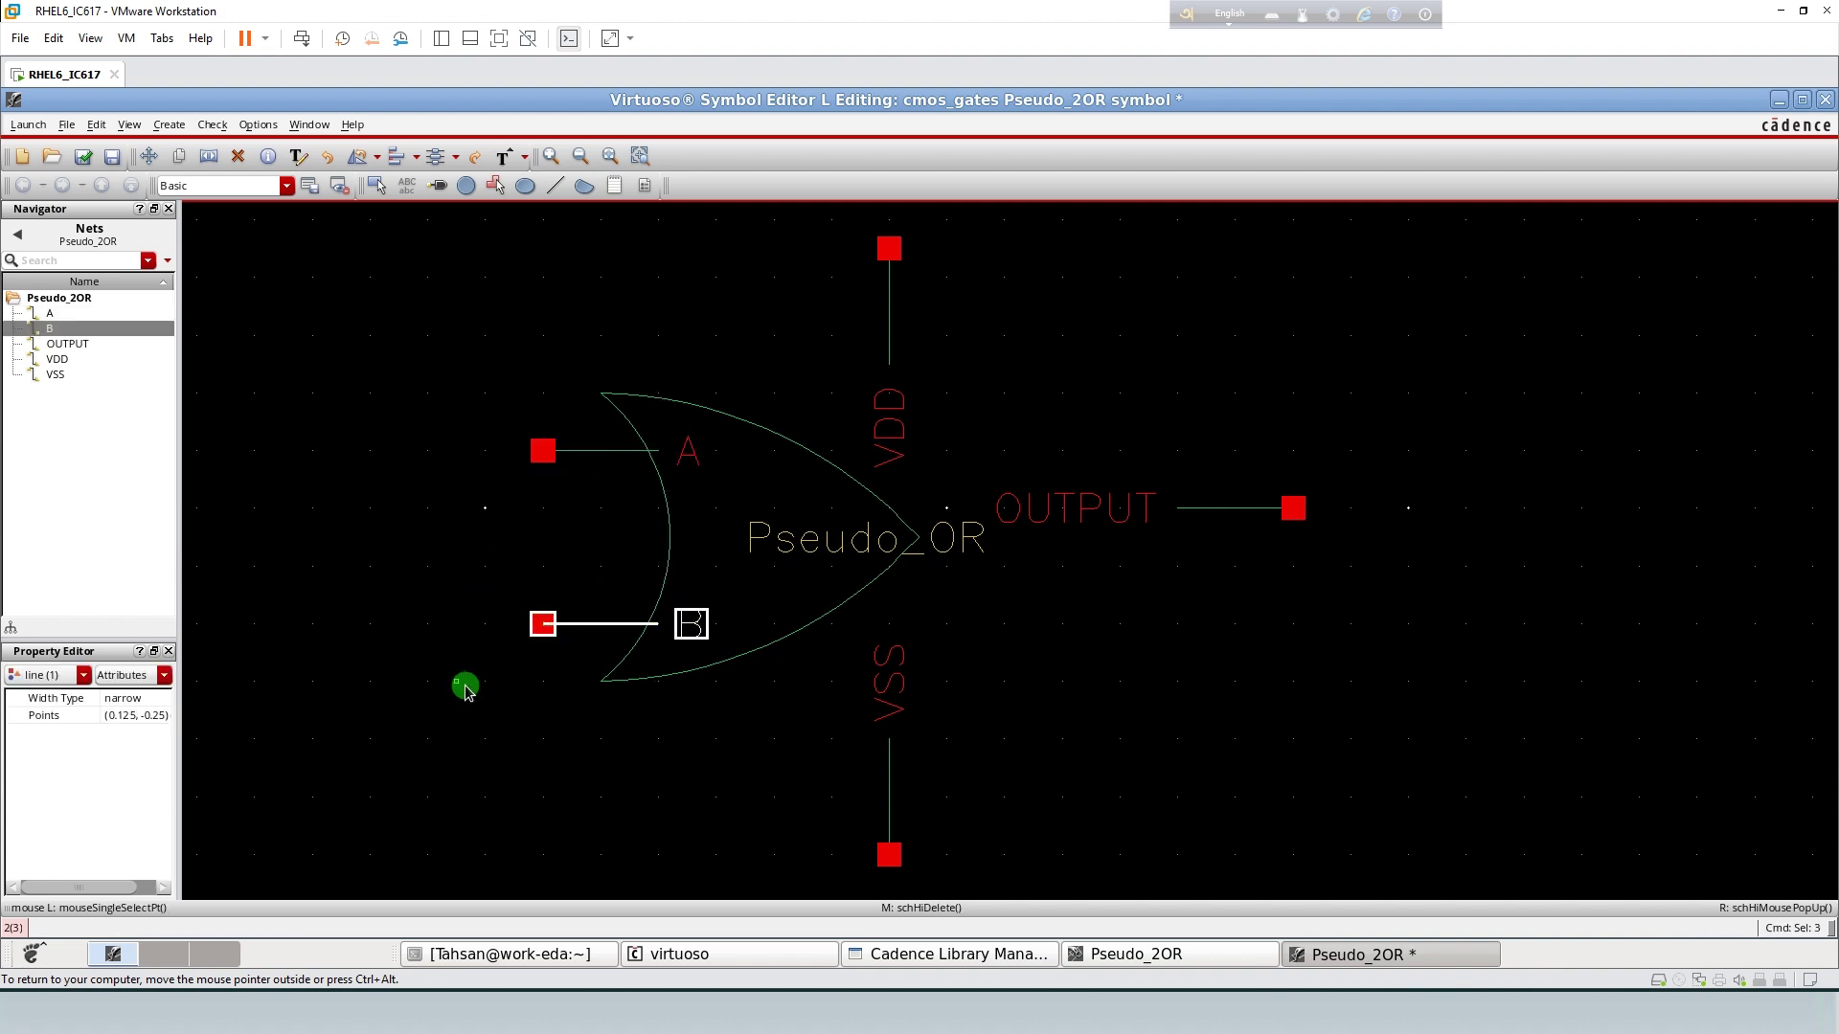
# - Move the VDD label beside its pin line, and move the pin with its label onto the gate's upper arc
pyautogui.moveTo(890, 411); pyautogui.dragTo(913, 354)
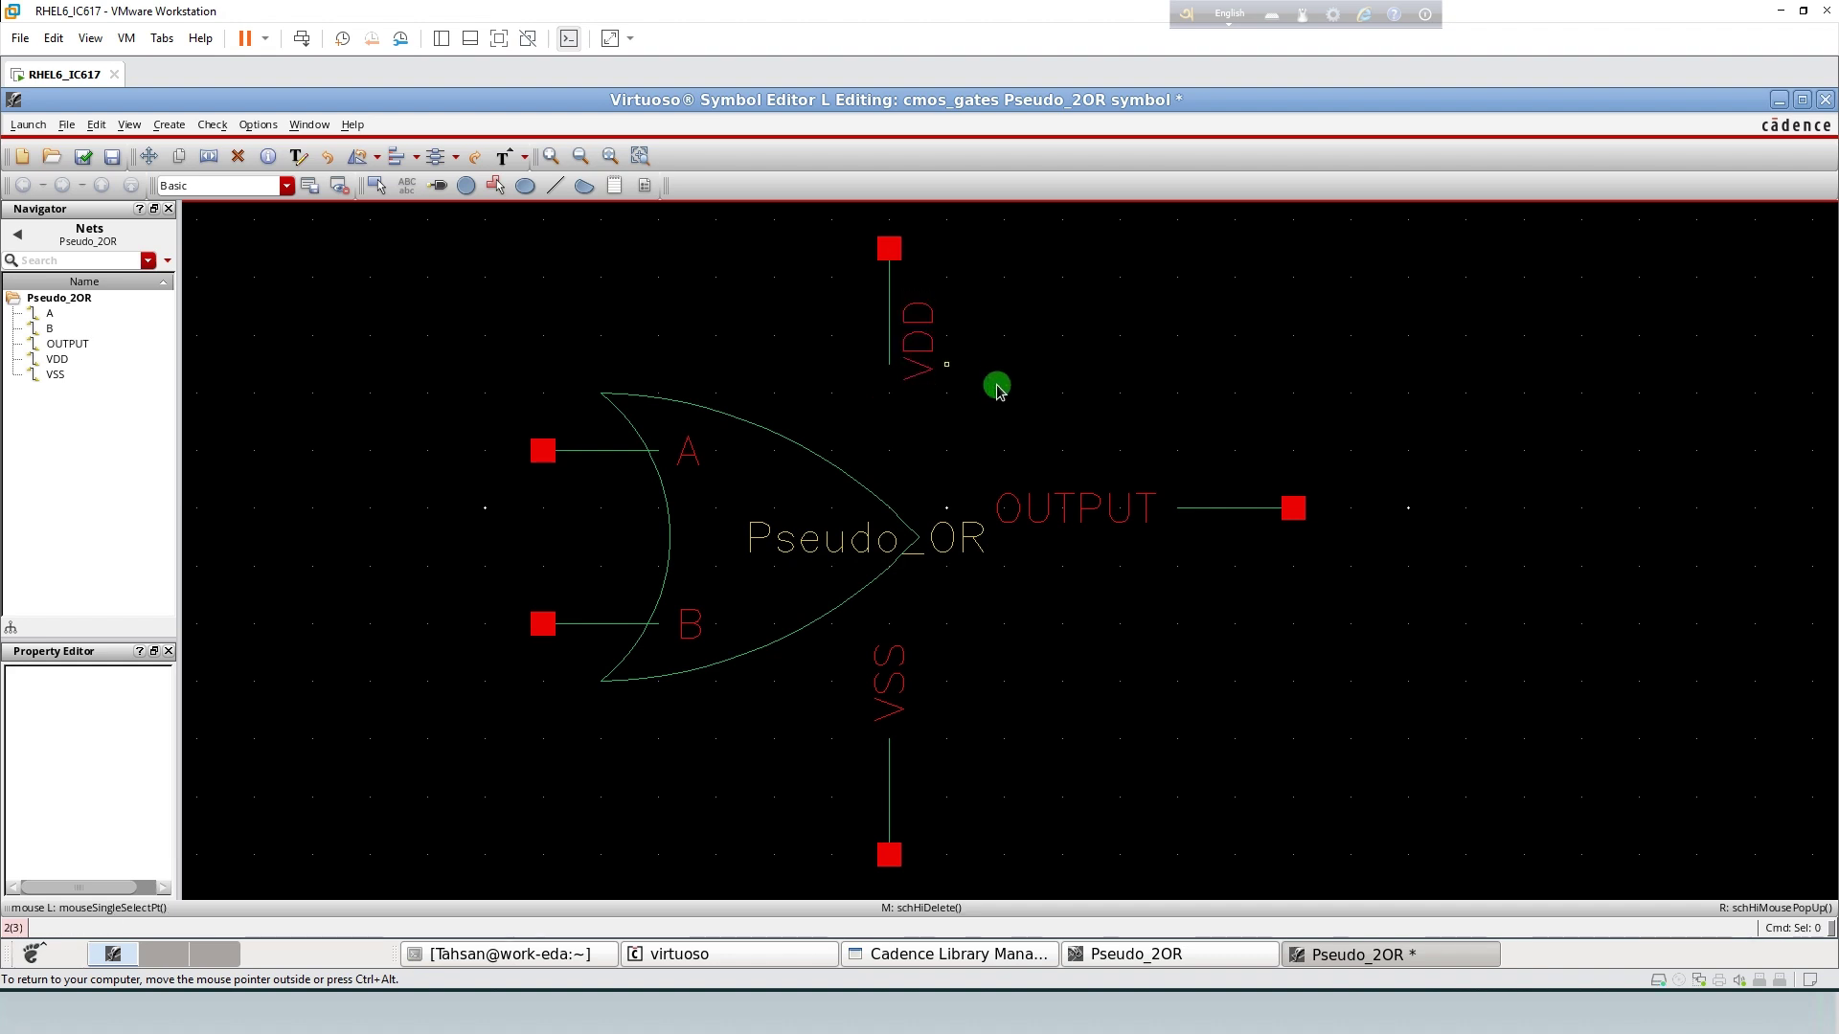
pyautogui.moveTo(1005, 391); pyautogui.dragTo(837, 239)
pyautogui.moveTo(885, 301); pyautogui.dragTo(772, 373)
pyautogui.click(772, 403)
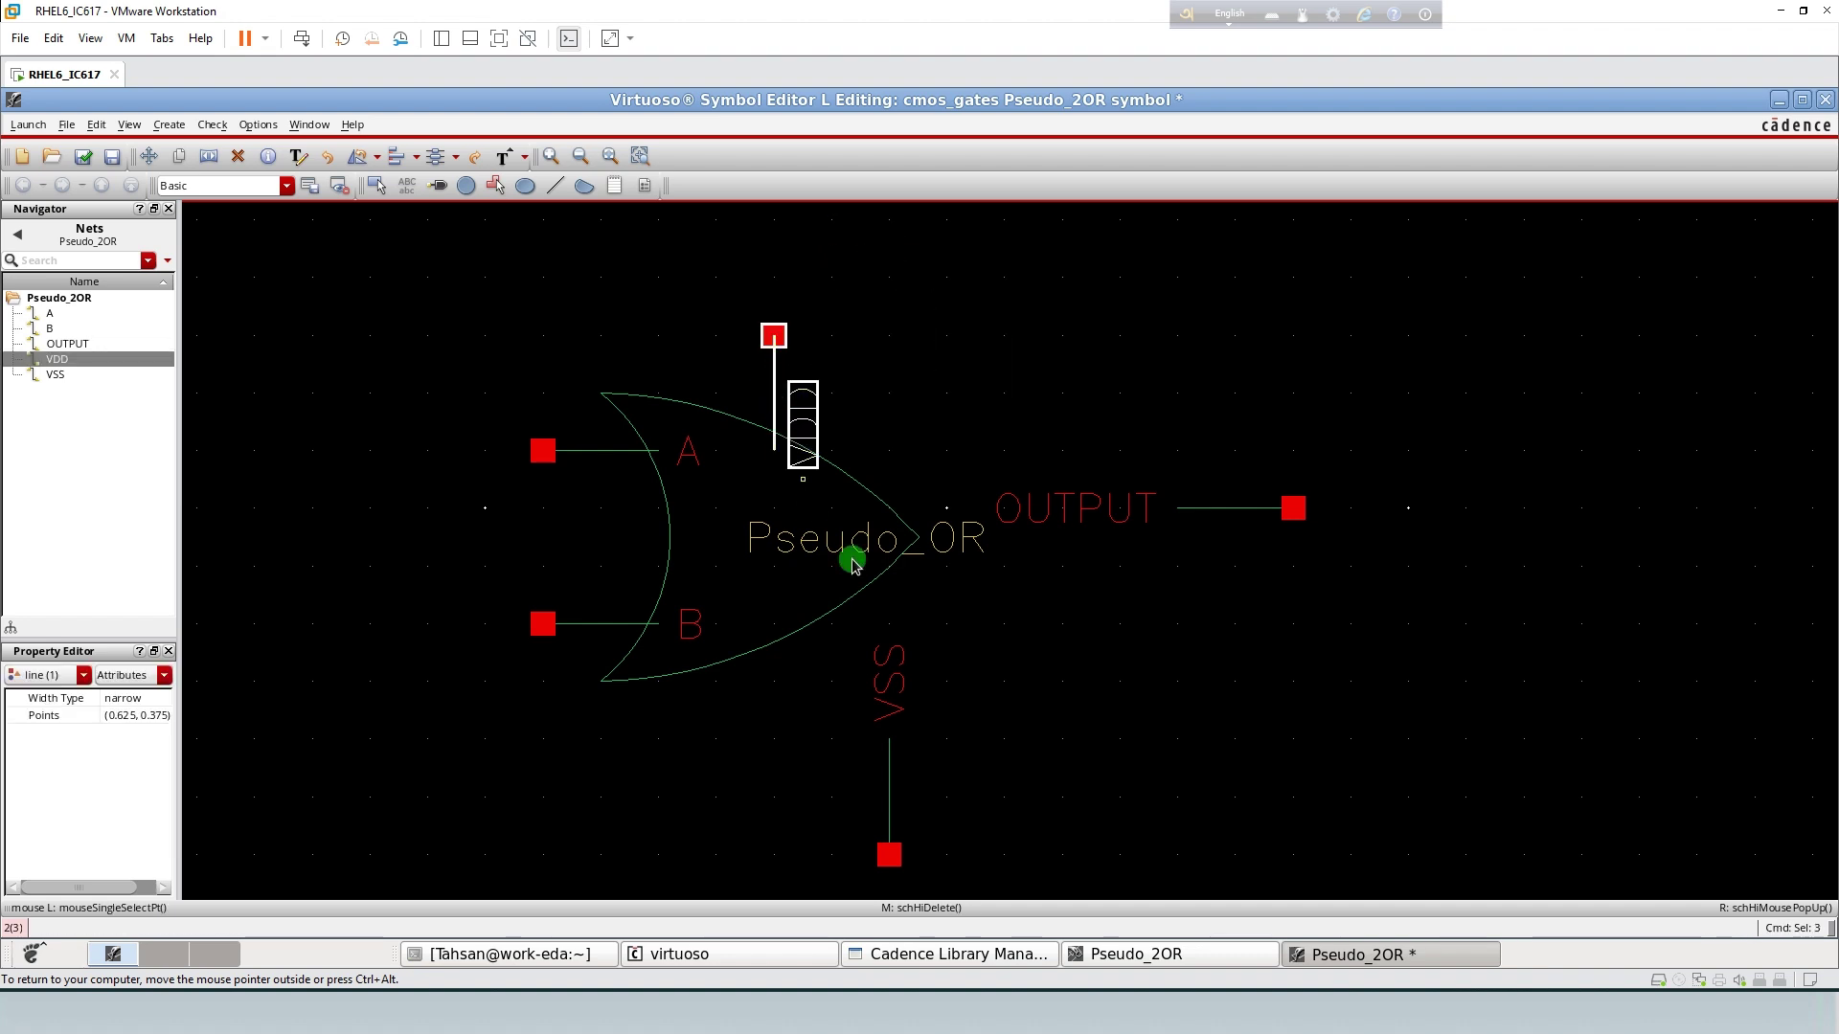
# - Move the VSS pin with its label onto the gate's lower arc, and place the Pseudo_OR label below the gate
pyautogui.click(1034, 744)
pyautogui.moveTo(946, 887); pyautogui.dragTo(805, 631)
pyautogui.moveTo(973, 875); pyautogui.dragTo(835, 631)
pyautogui.moveTo(885, 765); pyautogui.dragTo(770, 649)
pyautogui.click(970, 692)
pyautogui.moveTo(841, 544); pyautogui.dragTo(710, 775)
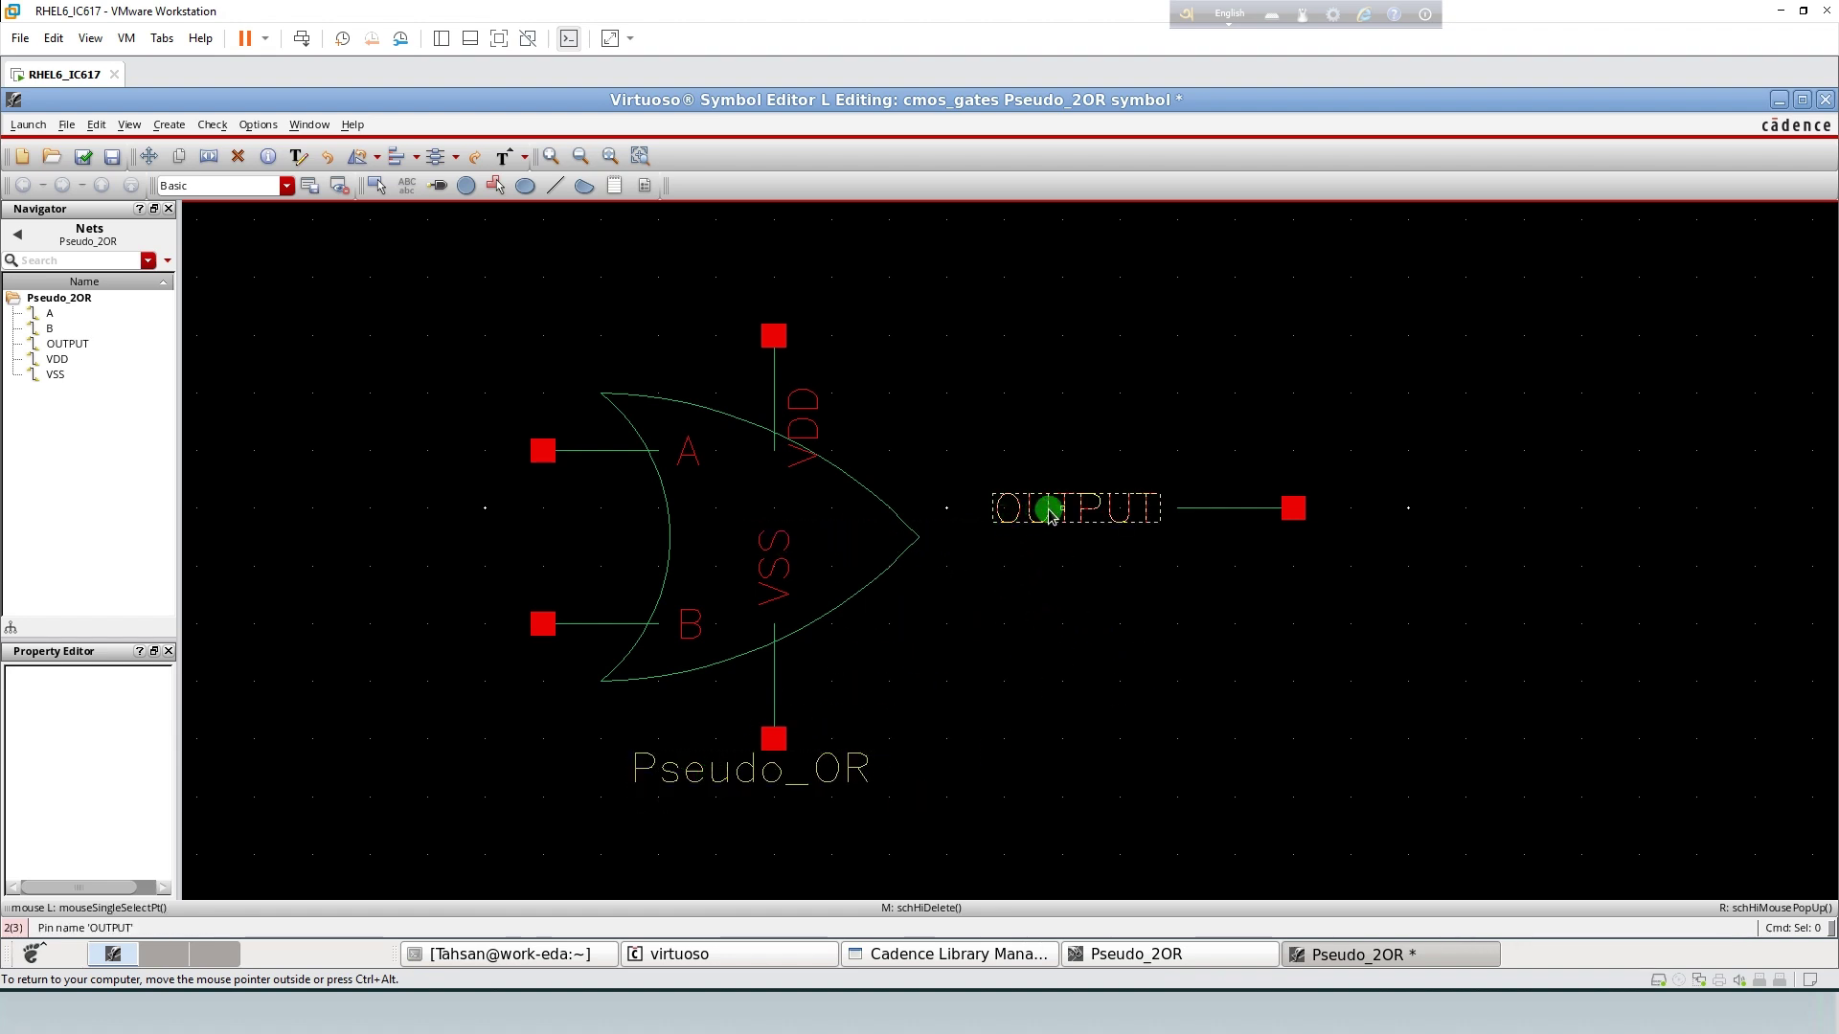
# - Move the OUTPUT label directly above its pin line
pyautogui.moveTo(1050, 508); pyautogui.dragTo(1059, 451)
pyautogui.moveTo(1390, 584); pyautogui.dragTo(1009, 378)
pyautogui.click(1184, 621)
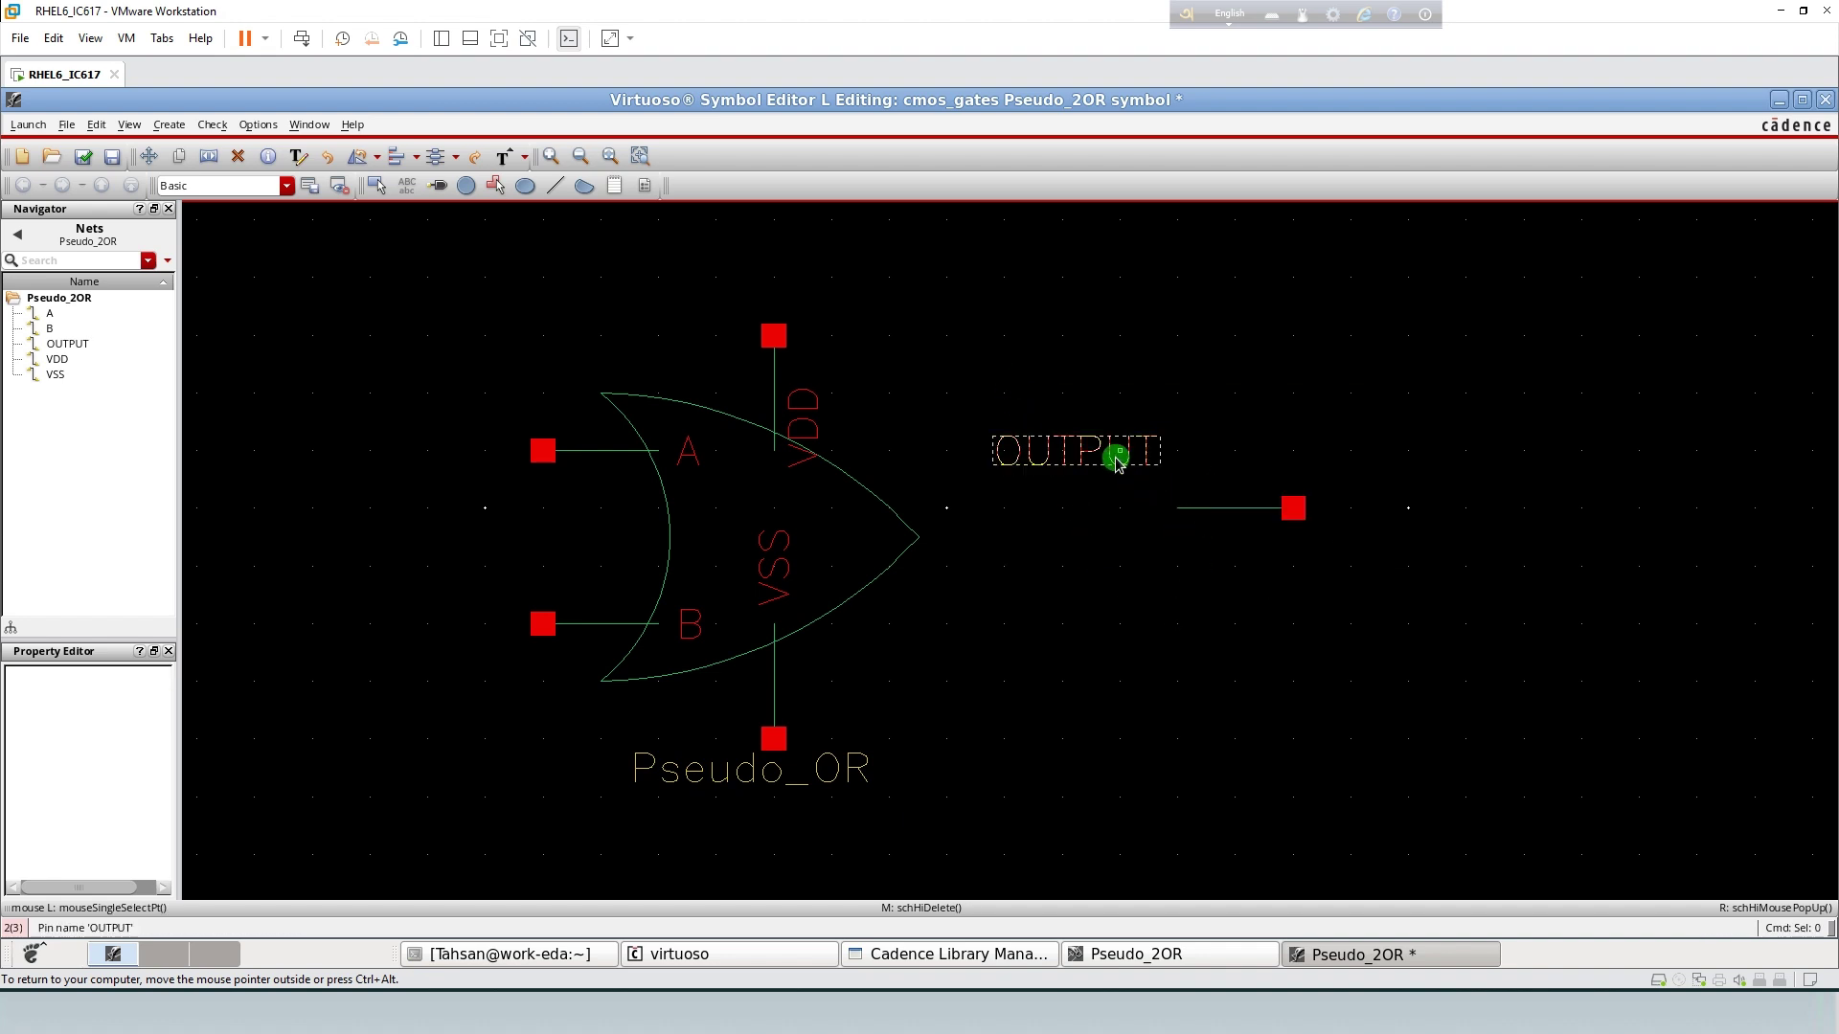
pyautogui.moveTo(1109, 456); pyautogui.dragTo(1256, 447)
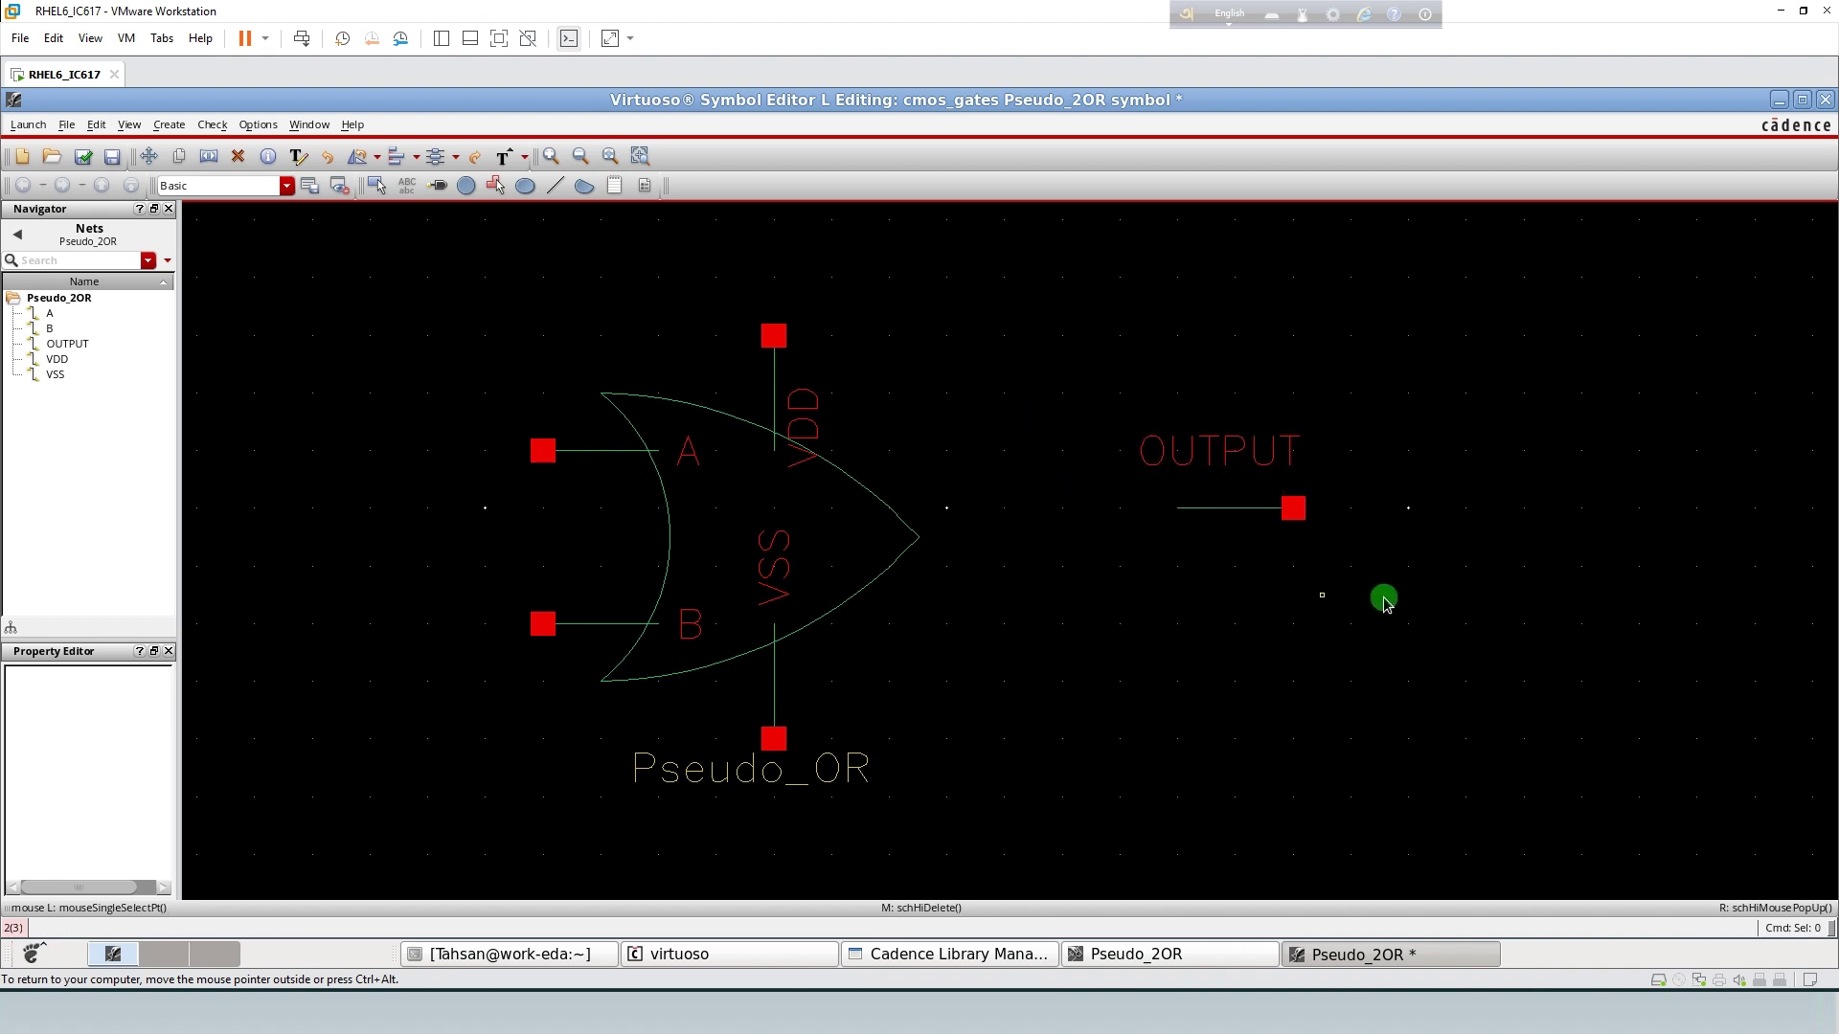
# - Move the OUTPUT pin and its label so the pin line meets the gate's tip, and save the symbol
pyautogui.moveTo(1408, 596); pyautogui.dragTo(1137, 390)
pyautogui.moveTo(1213, 509); pyautogui.dragTo(954, 538)
pyautogui.click(1027, 626)
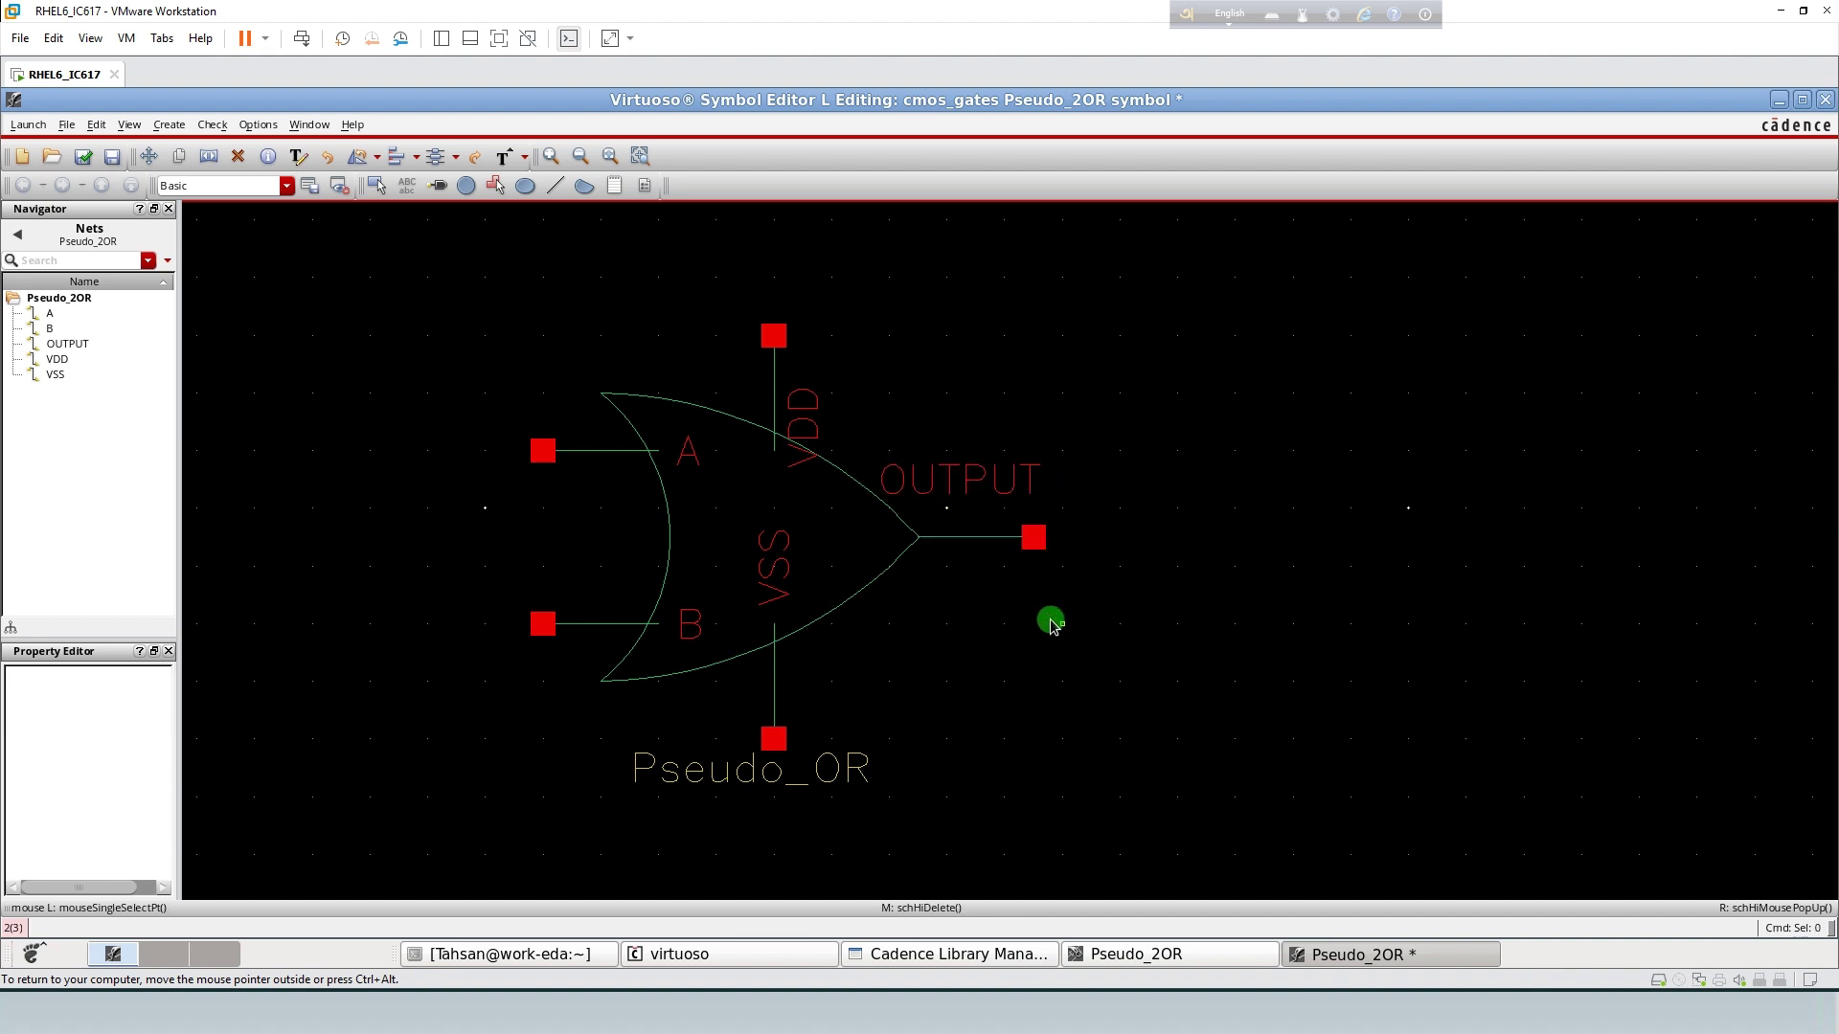
pyautogui.press('f')
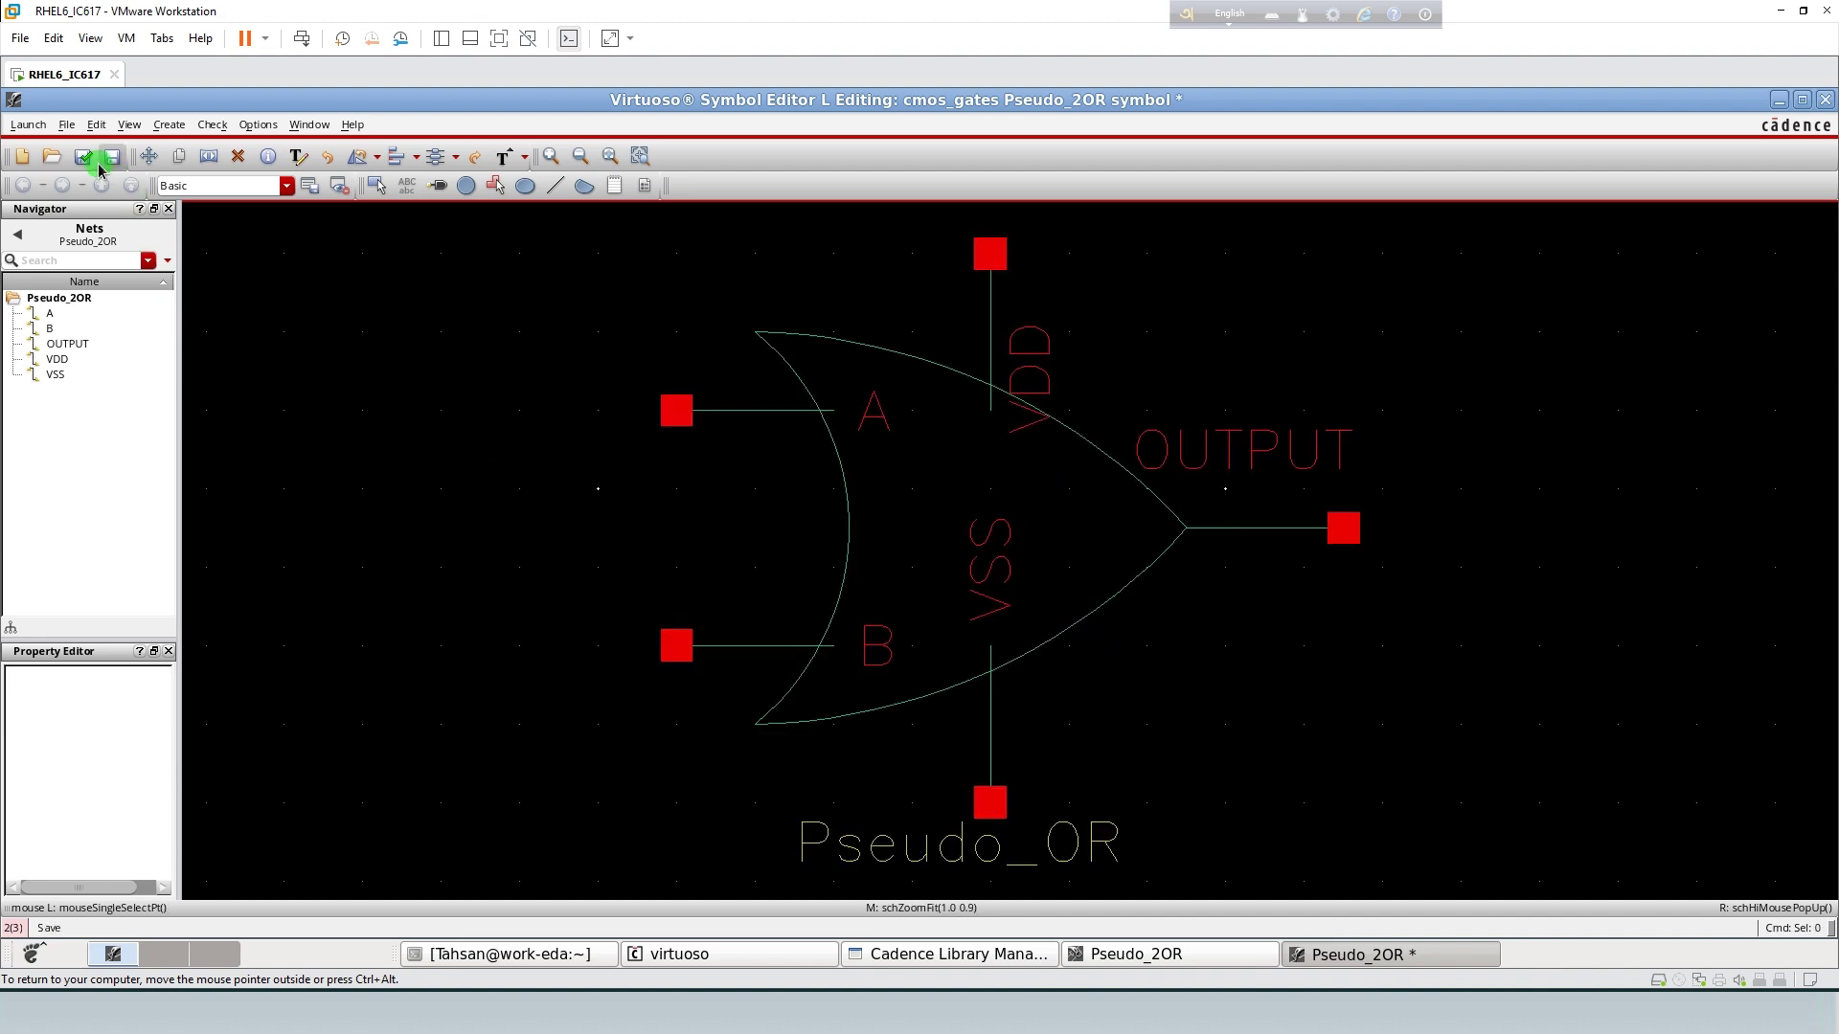
pyautogui.click(100, 163)
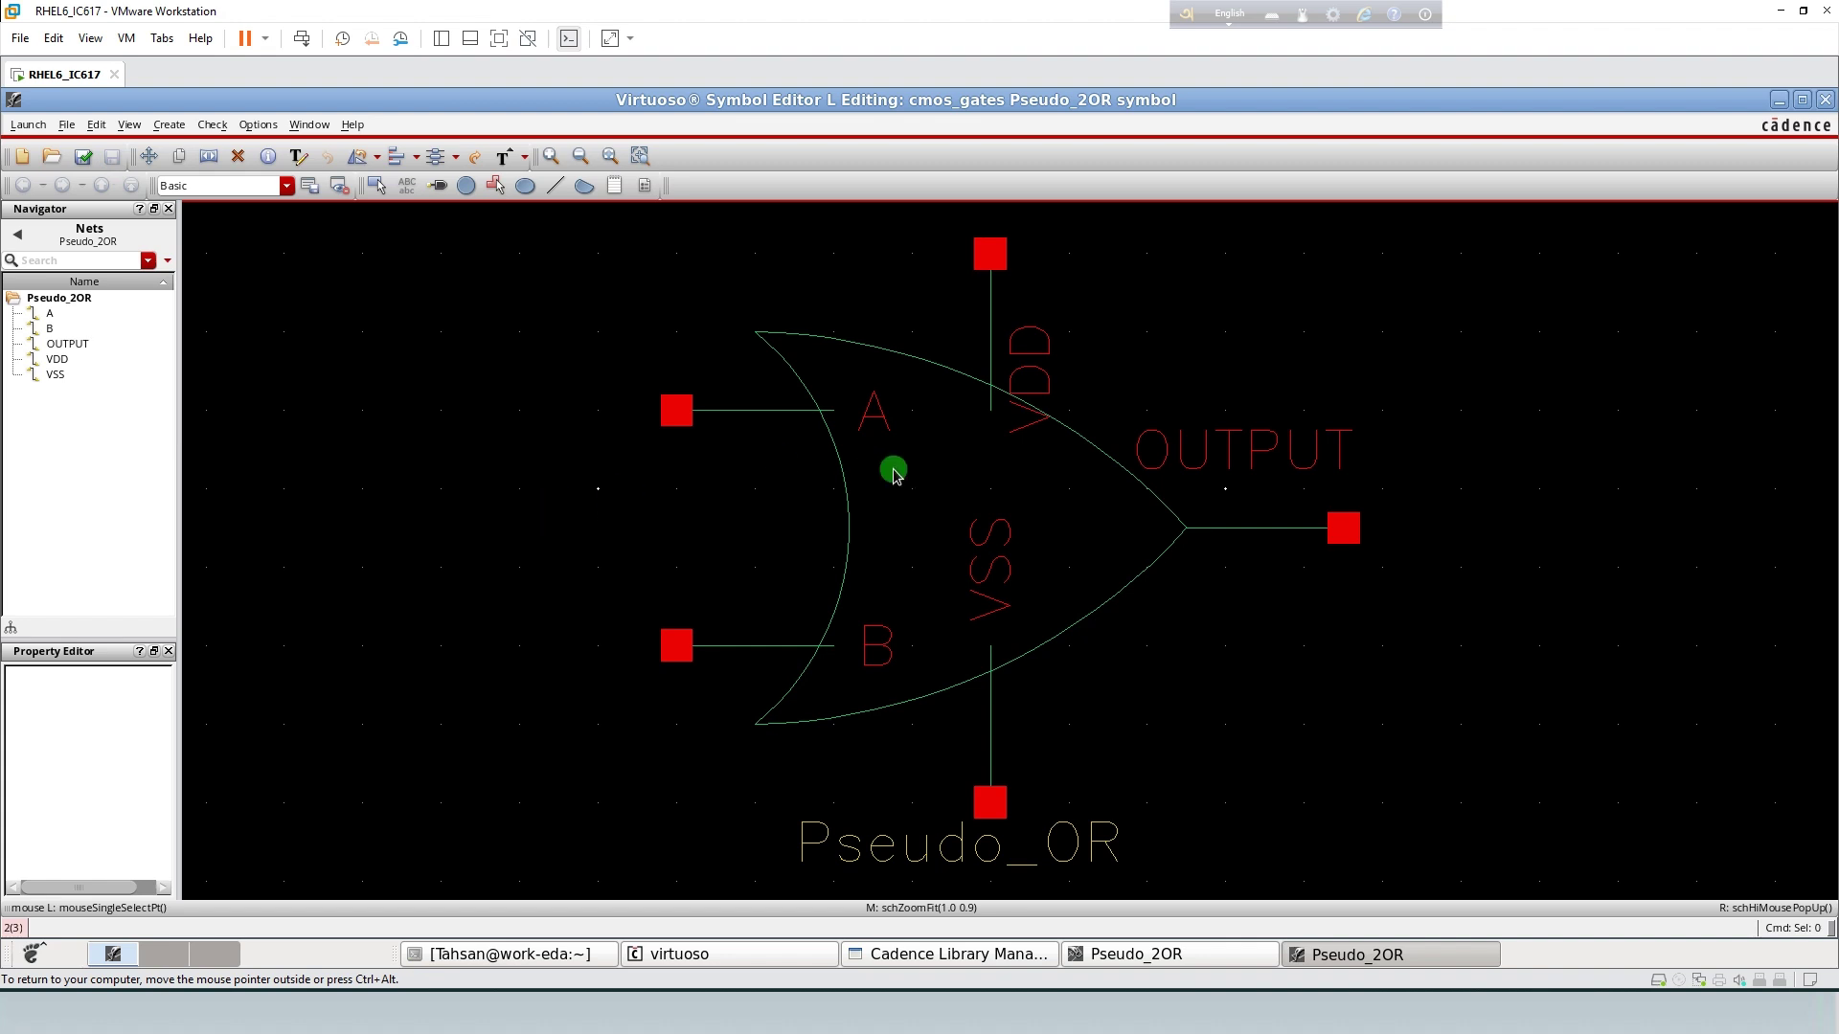
# - Create a new schematic cellview named Pseudo_2OR_Test in the cmos_gates library
pyautogui.click(676, 954)
pyautogui.click(948, 246)
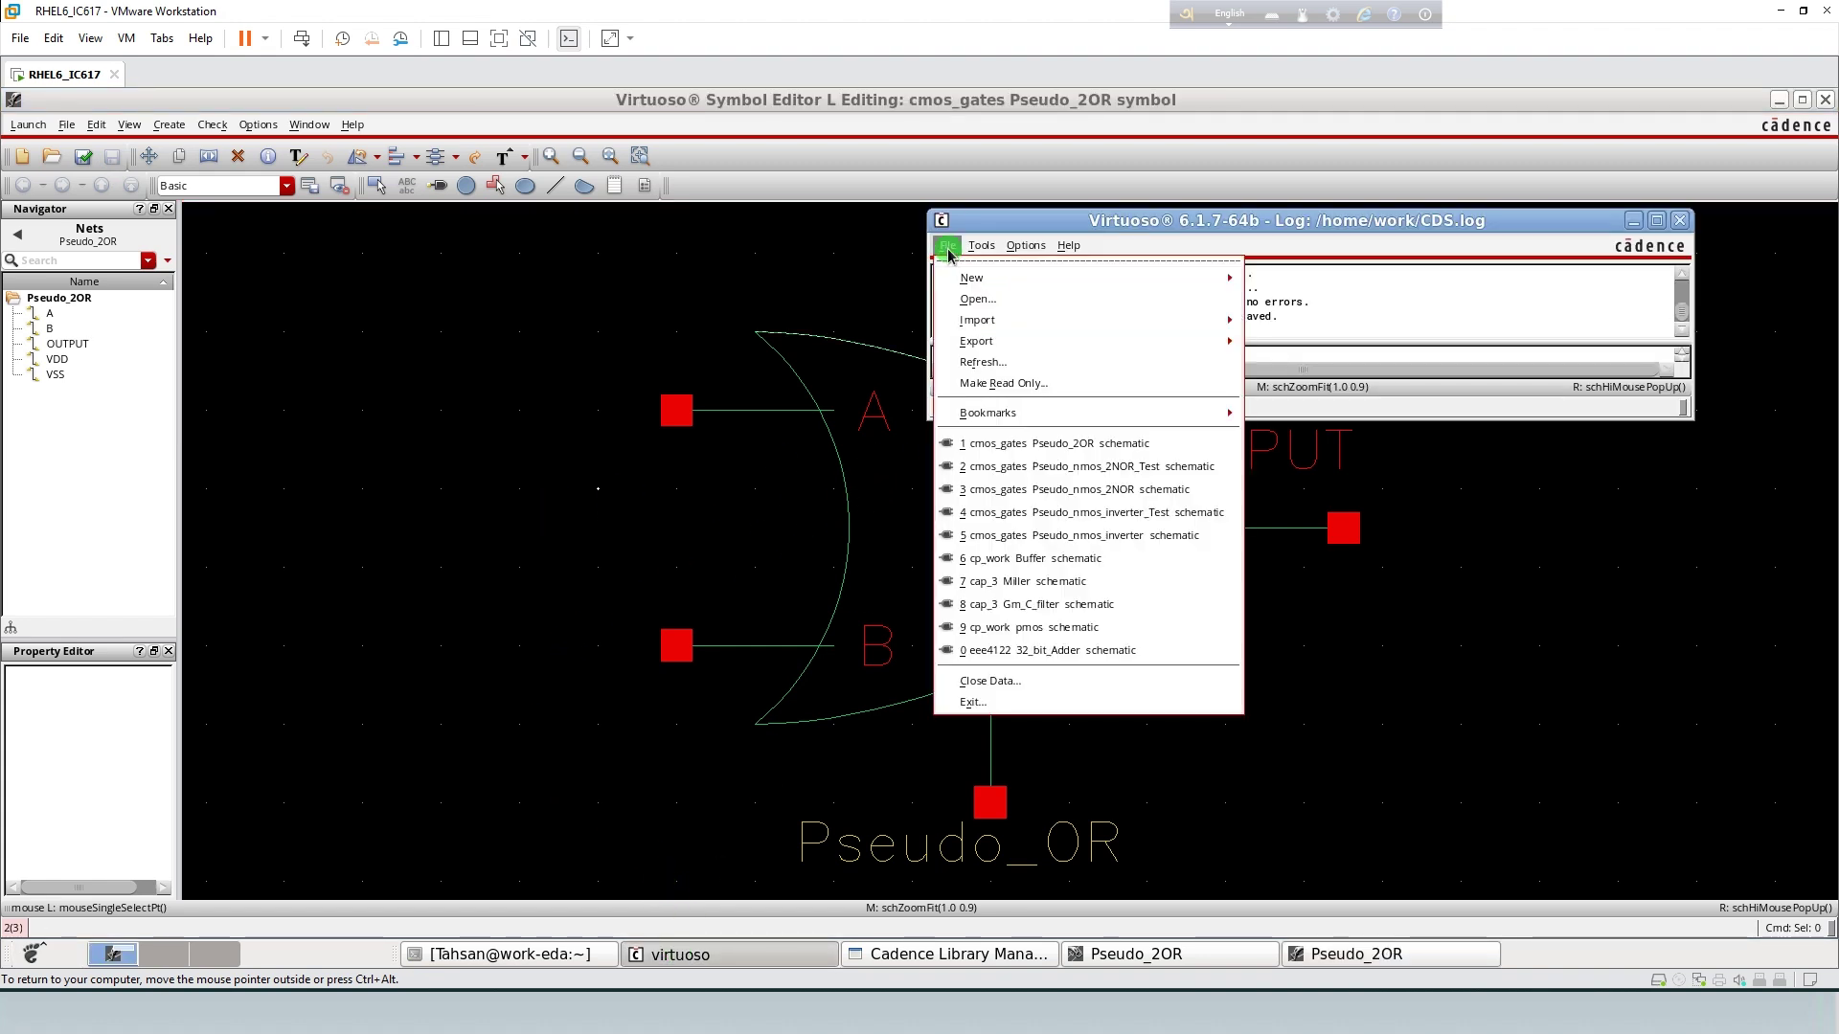
pyautogui.moveTo(996, 278)
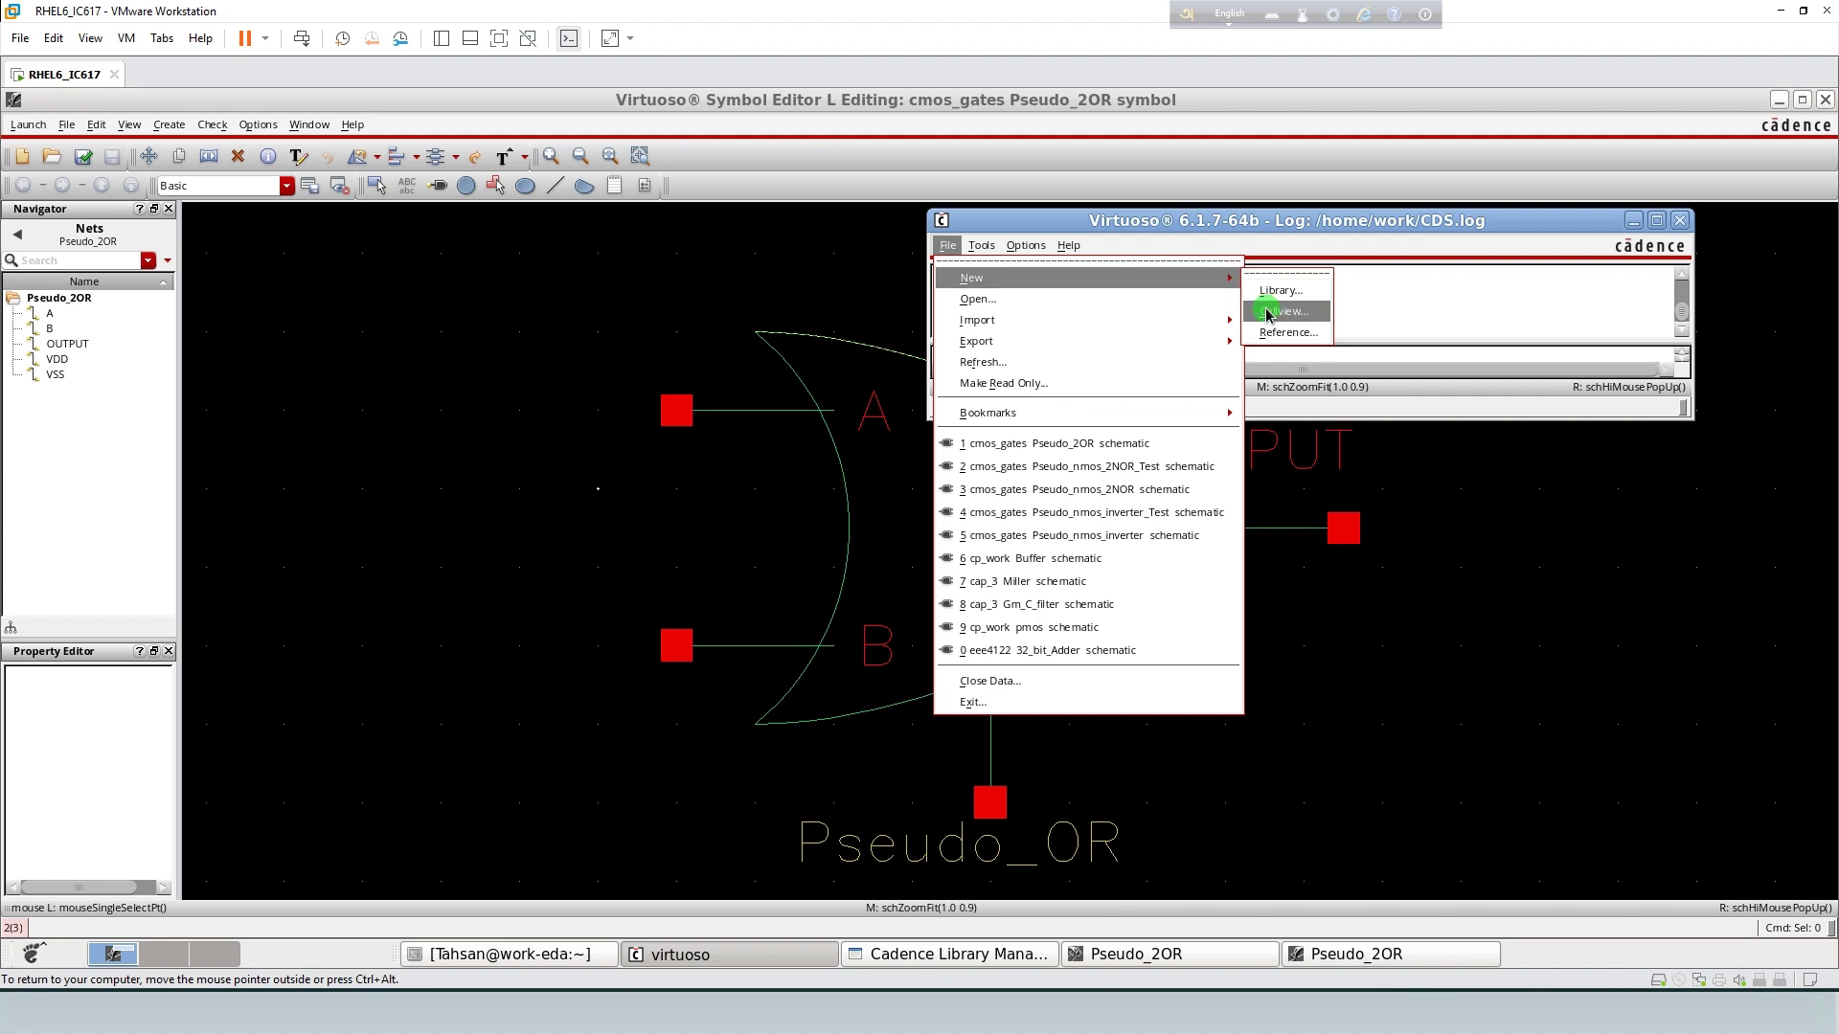
pyautogui.click(1269, 312)
pyautogui.click(580, 309)
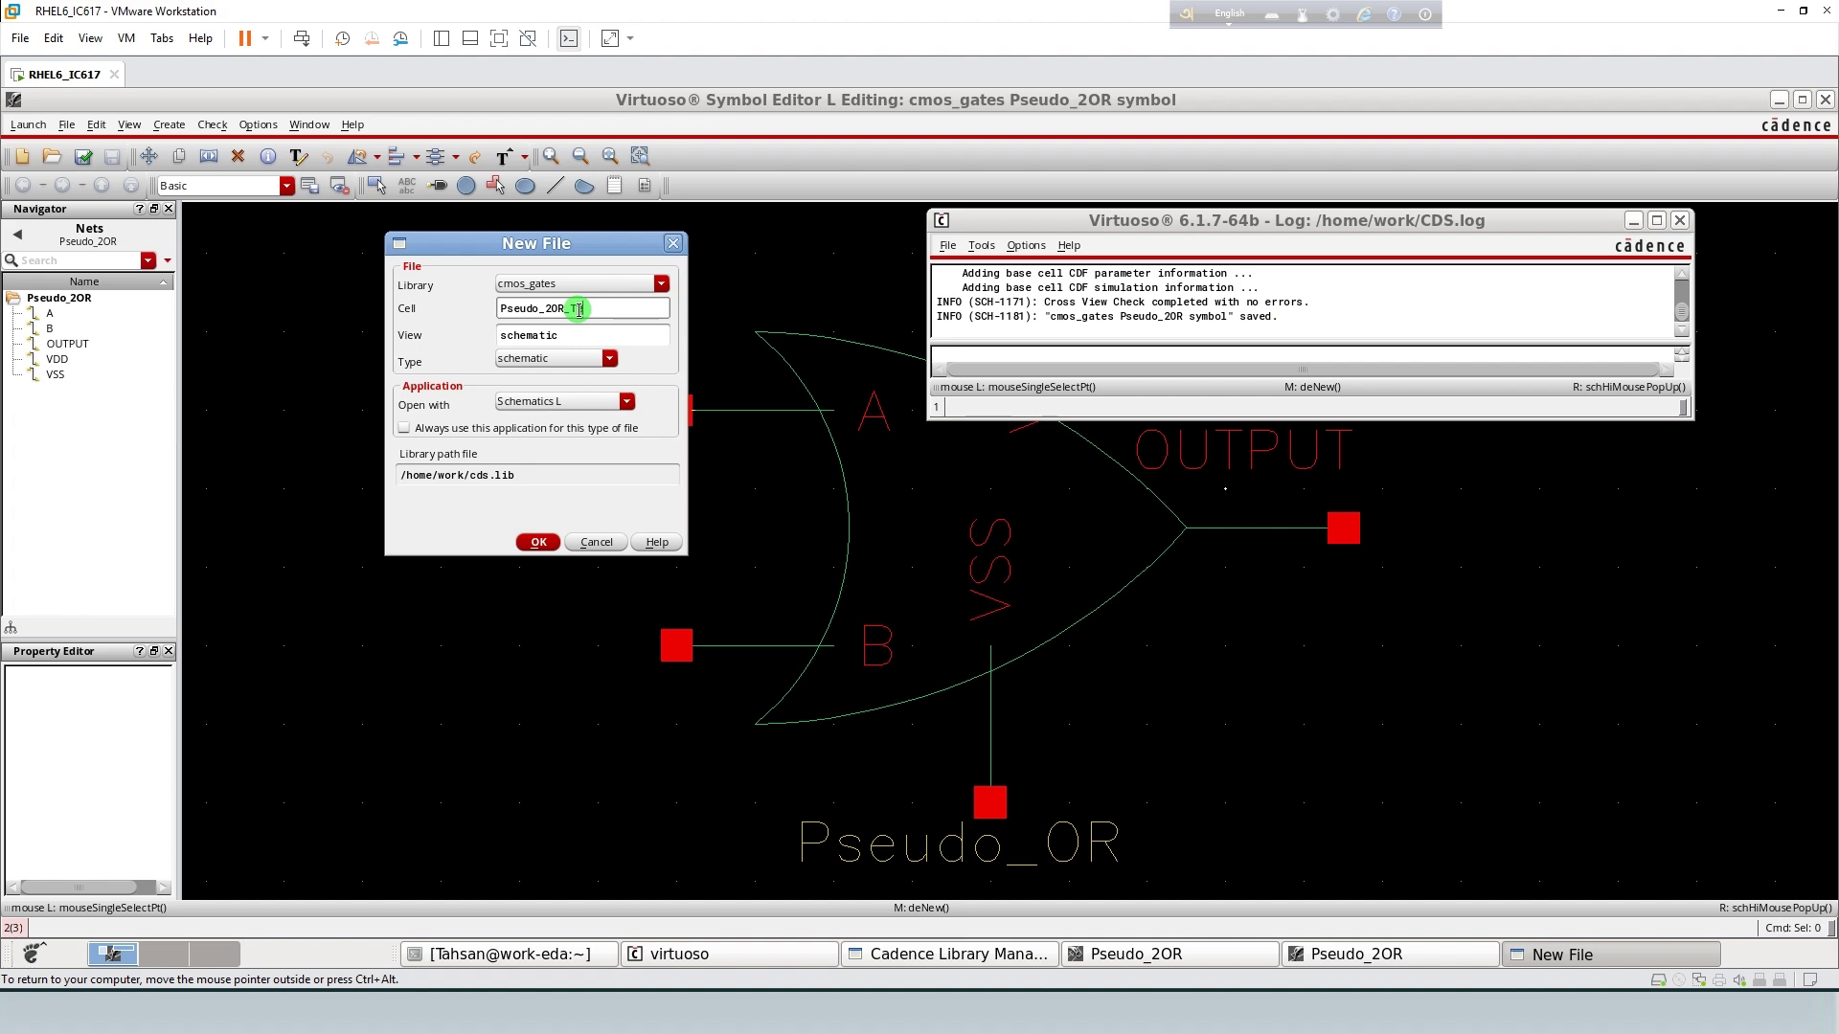
pyautogui.press('Return')
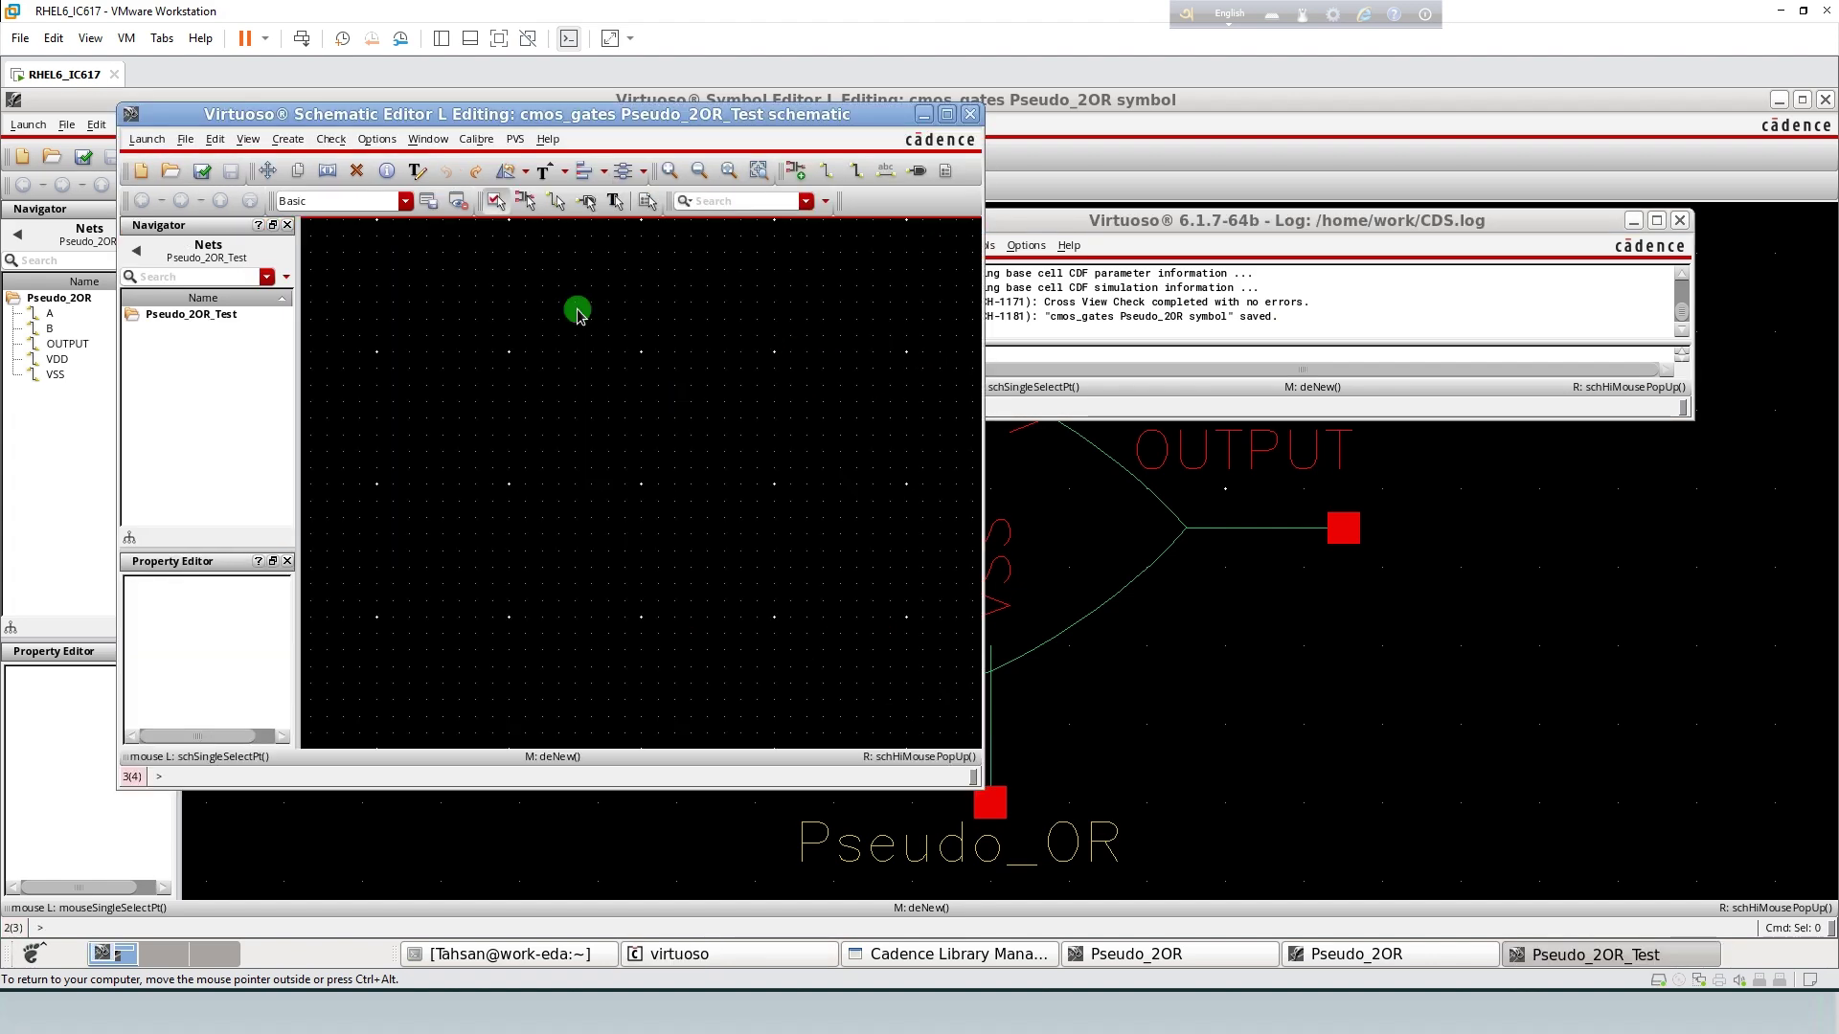
# - Maximize the new test schematic window and start adding an instance
pyautogui.click(947, 115)
pyautogui.press('i')
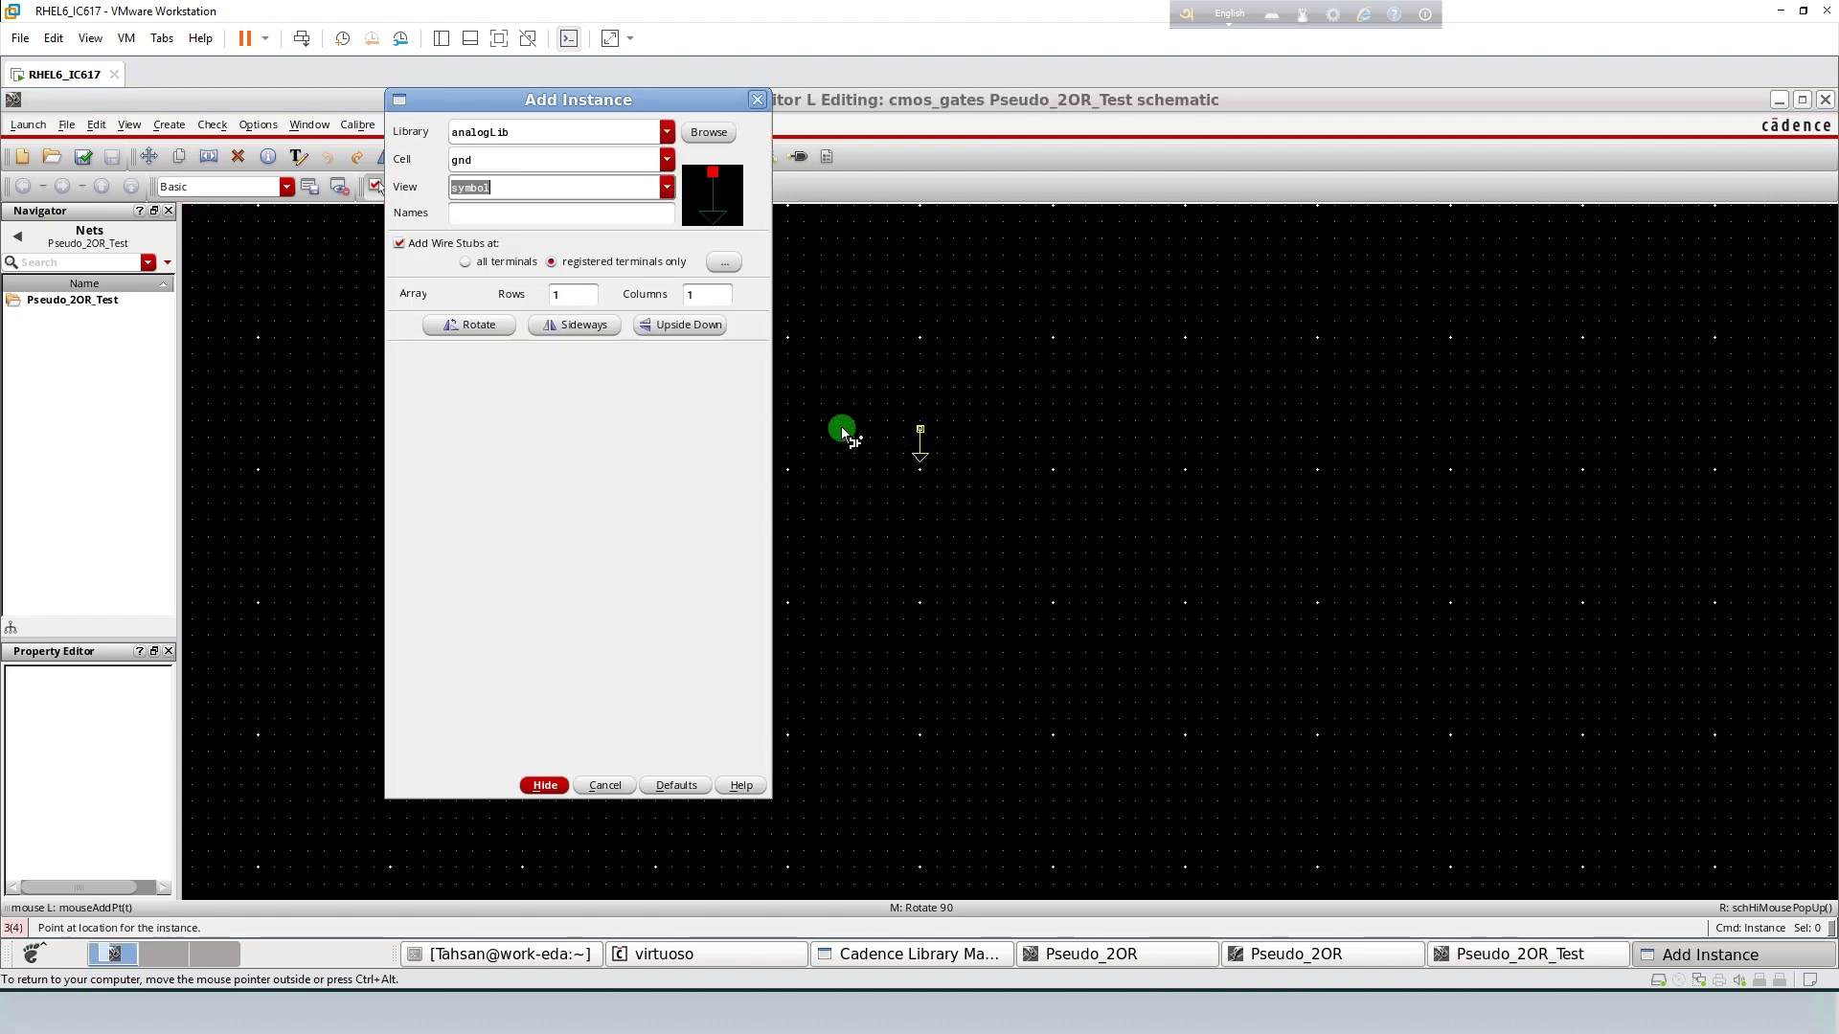
pyautogui.click(667, 131)
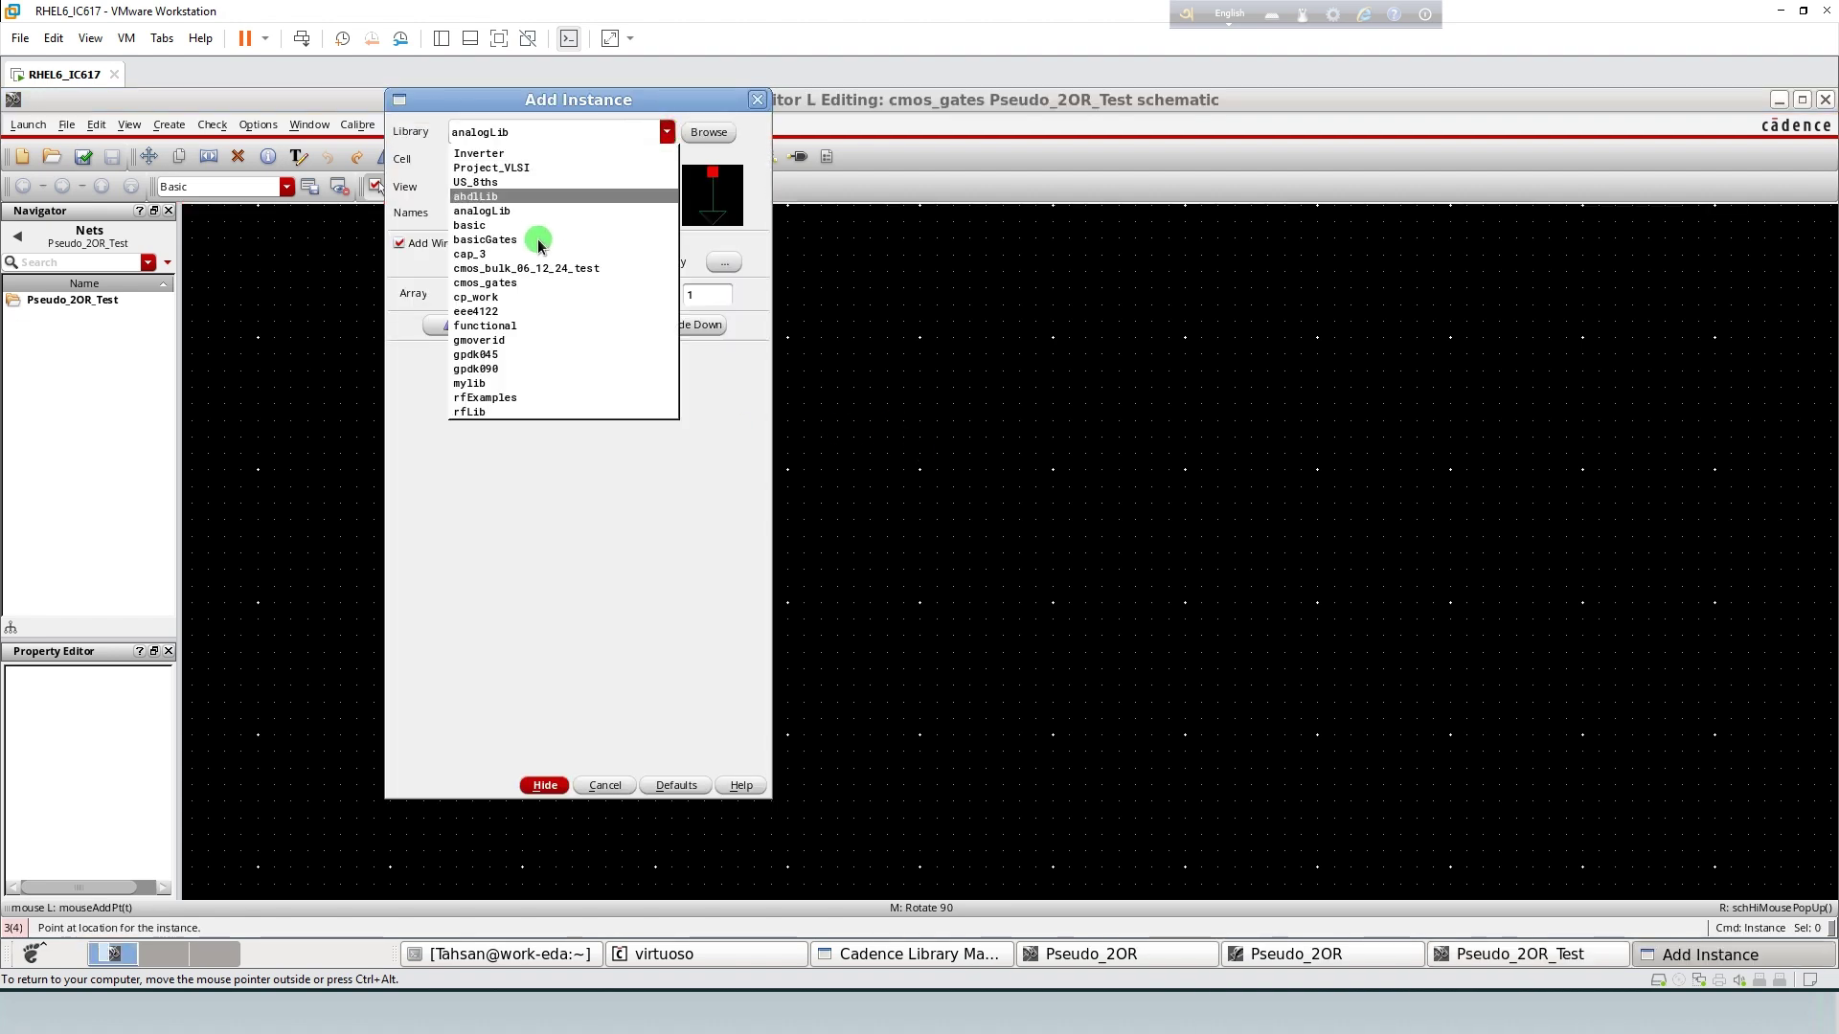
pyautogui.click(500, 354)
pyautogui.click(515, 159)
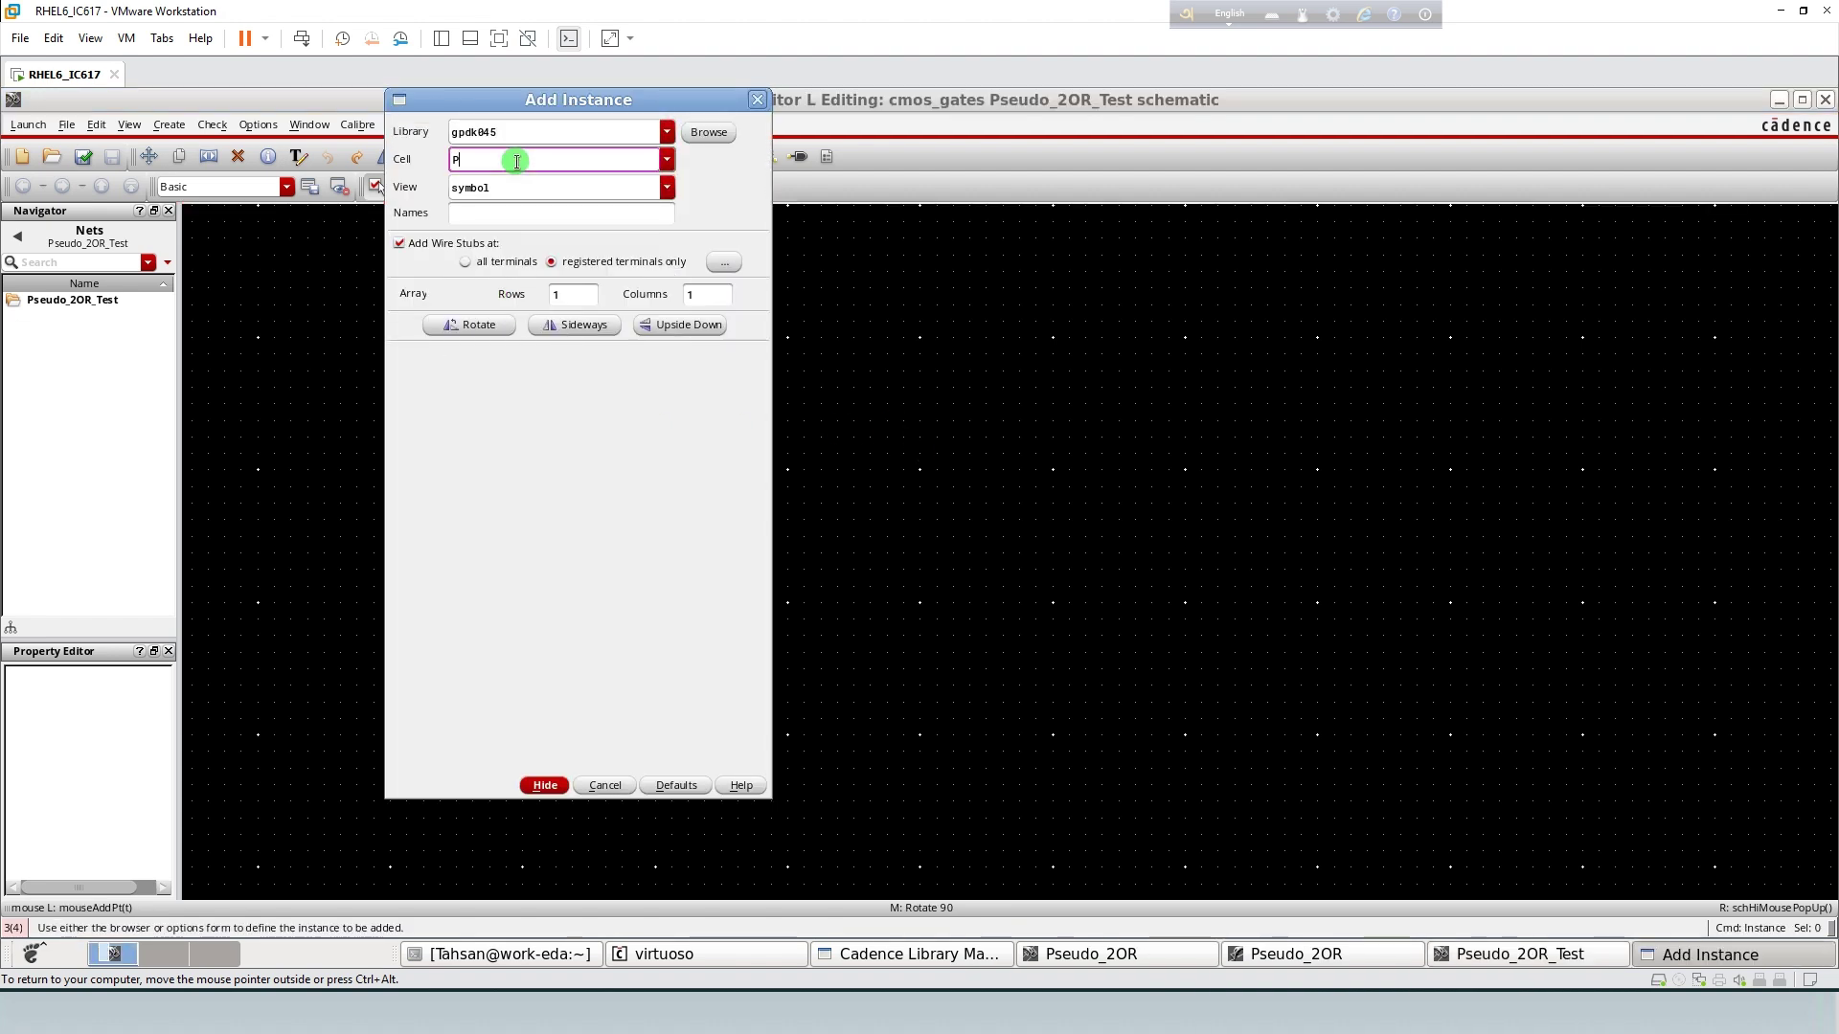
pyautogui.write('P')
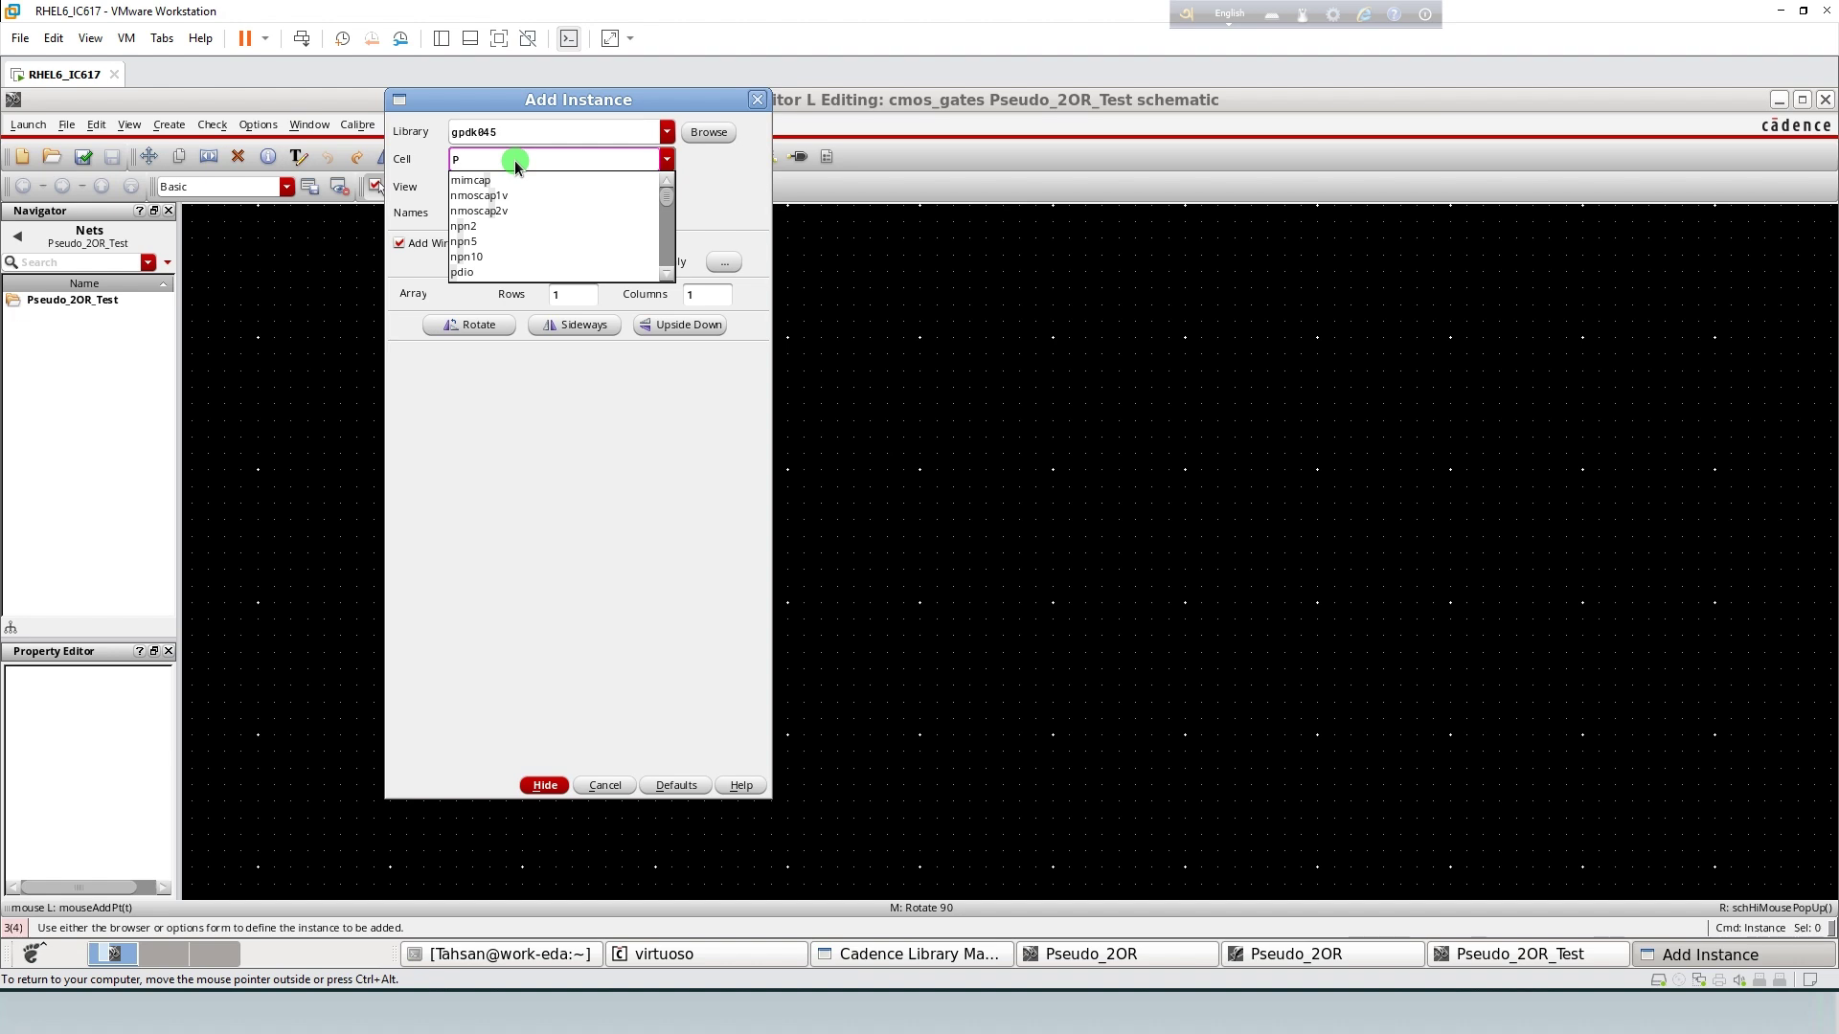
pyautogui.click(667, 133)
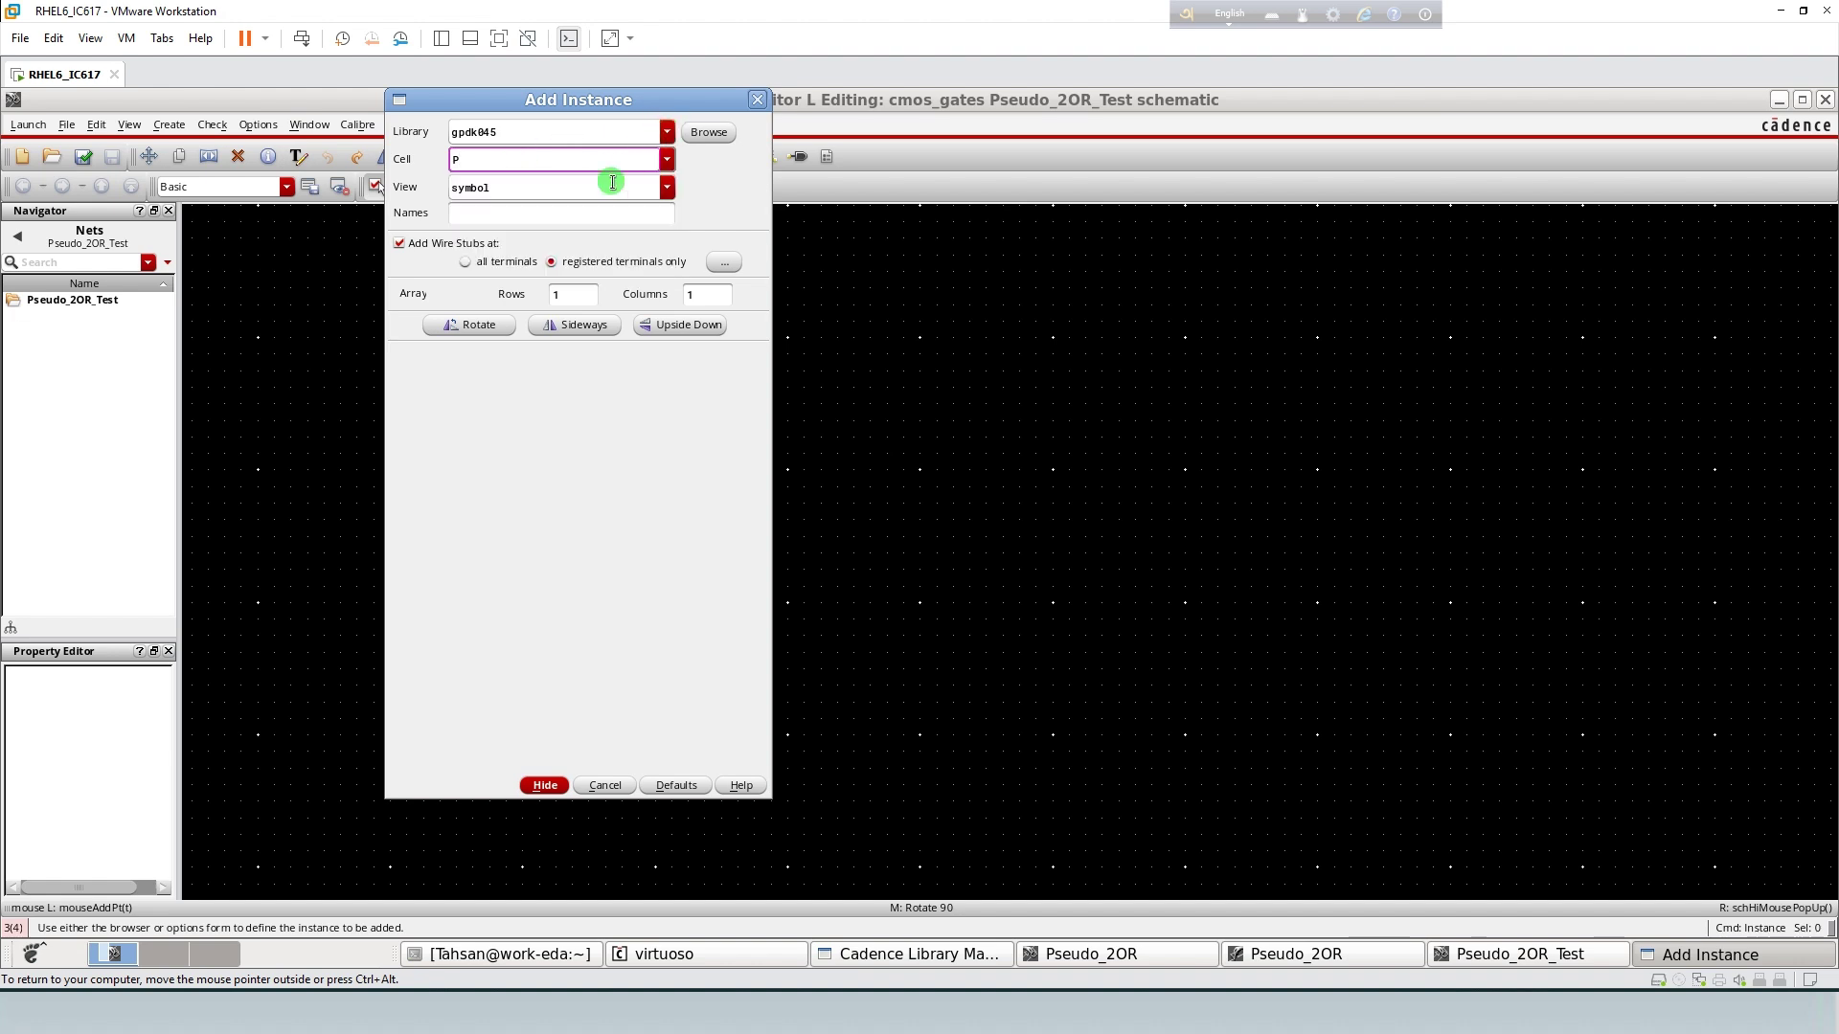
# - Place the Pseudo_2OR symbol from the cmos_gates library in the middle of the test schematic
pyautogui.click(665, 133)
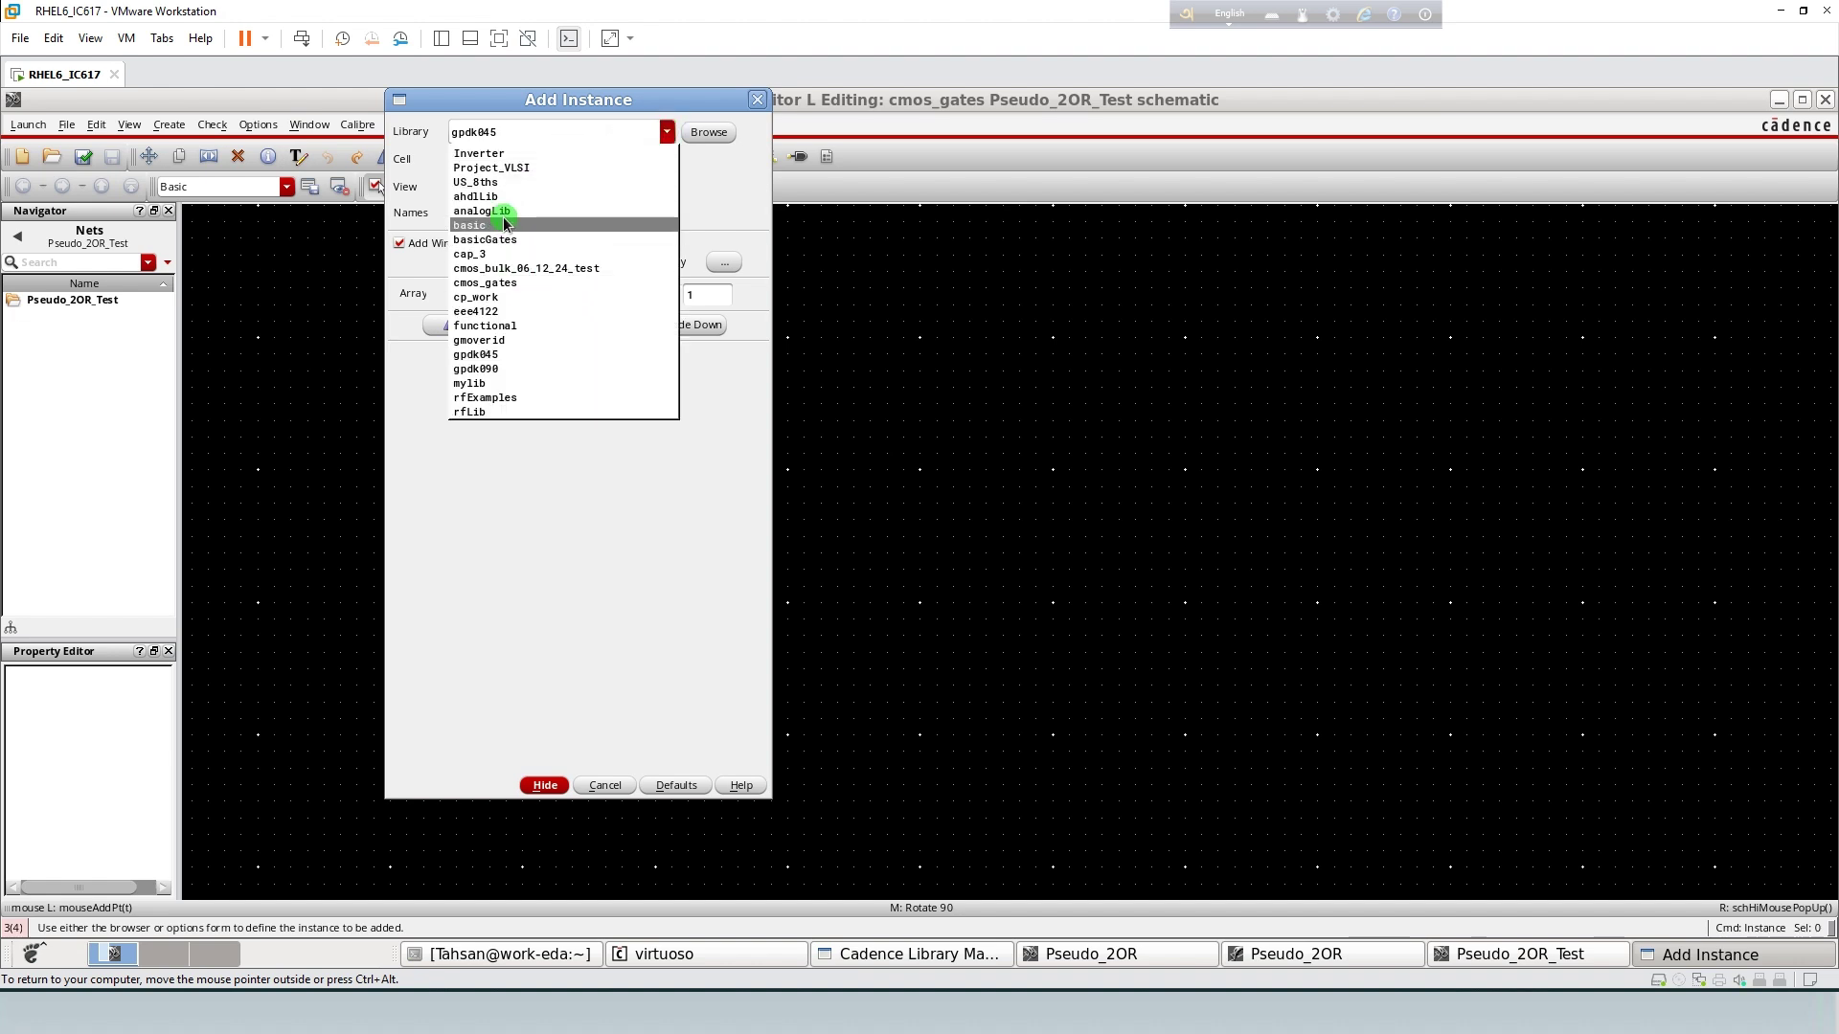
pyautogui.click(483, 283)
pyautogui.click(489, 168)
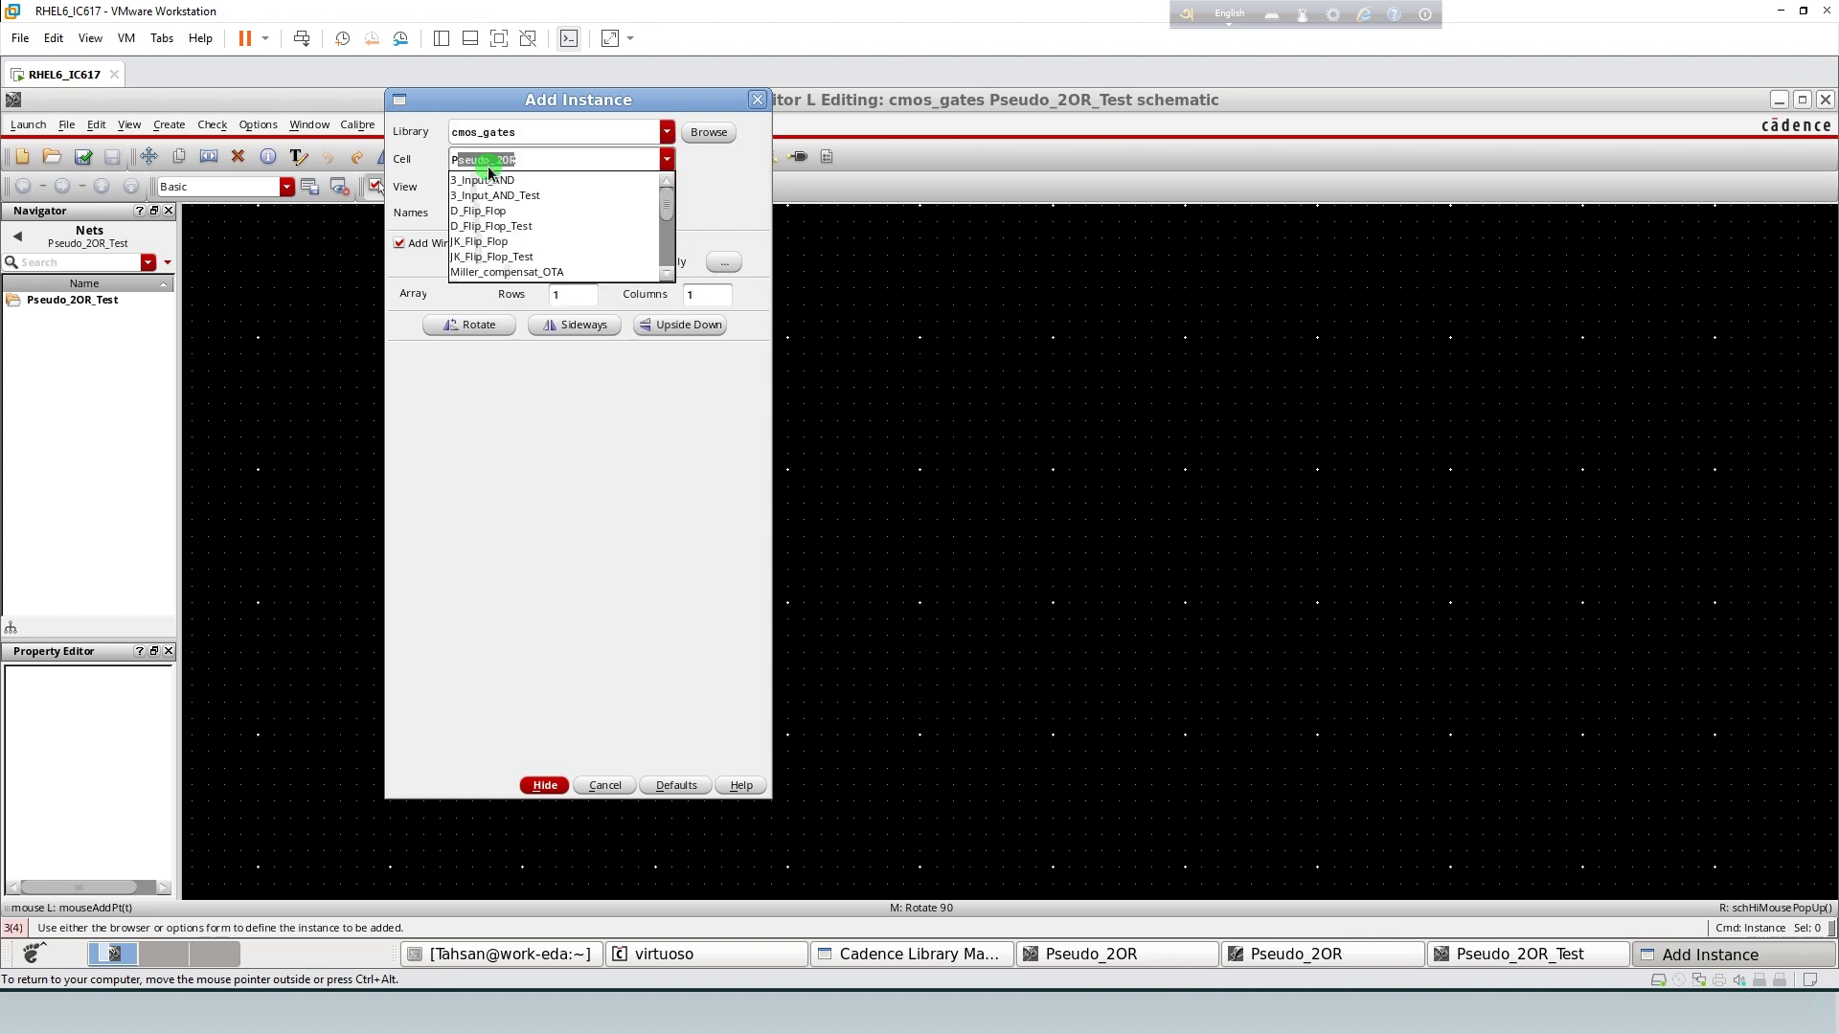
pyautogui.click(585, 165)
pyautogui.click(505, 189)
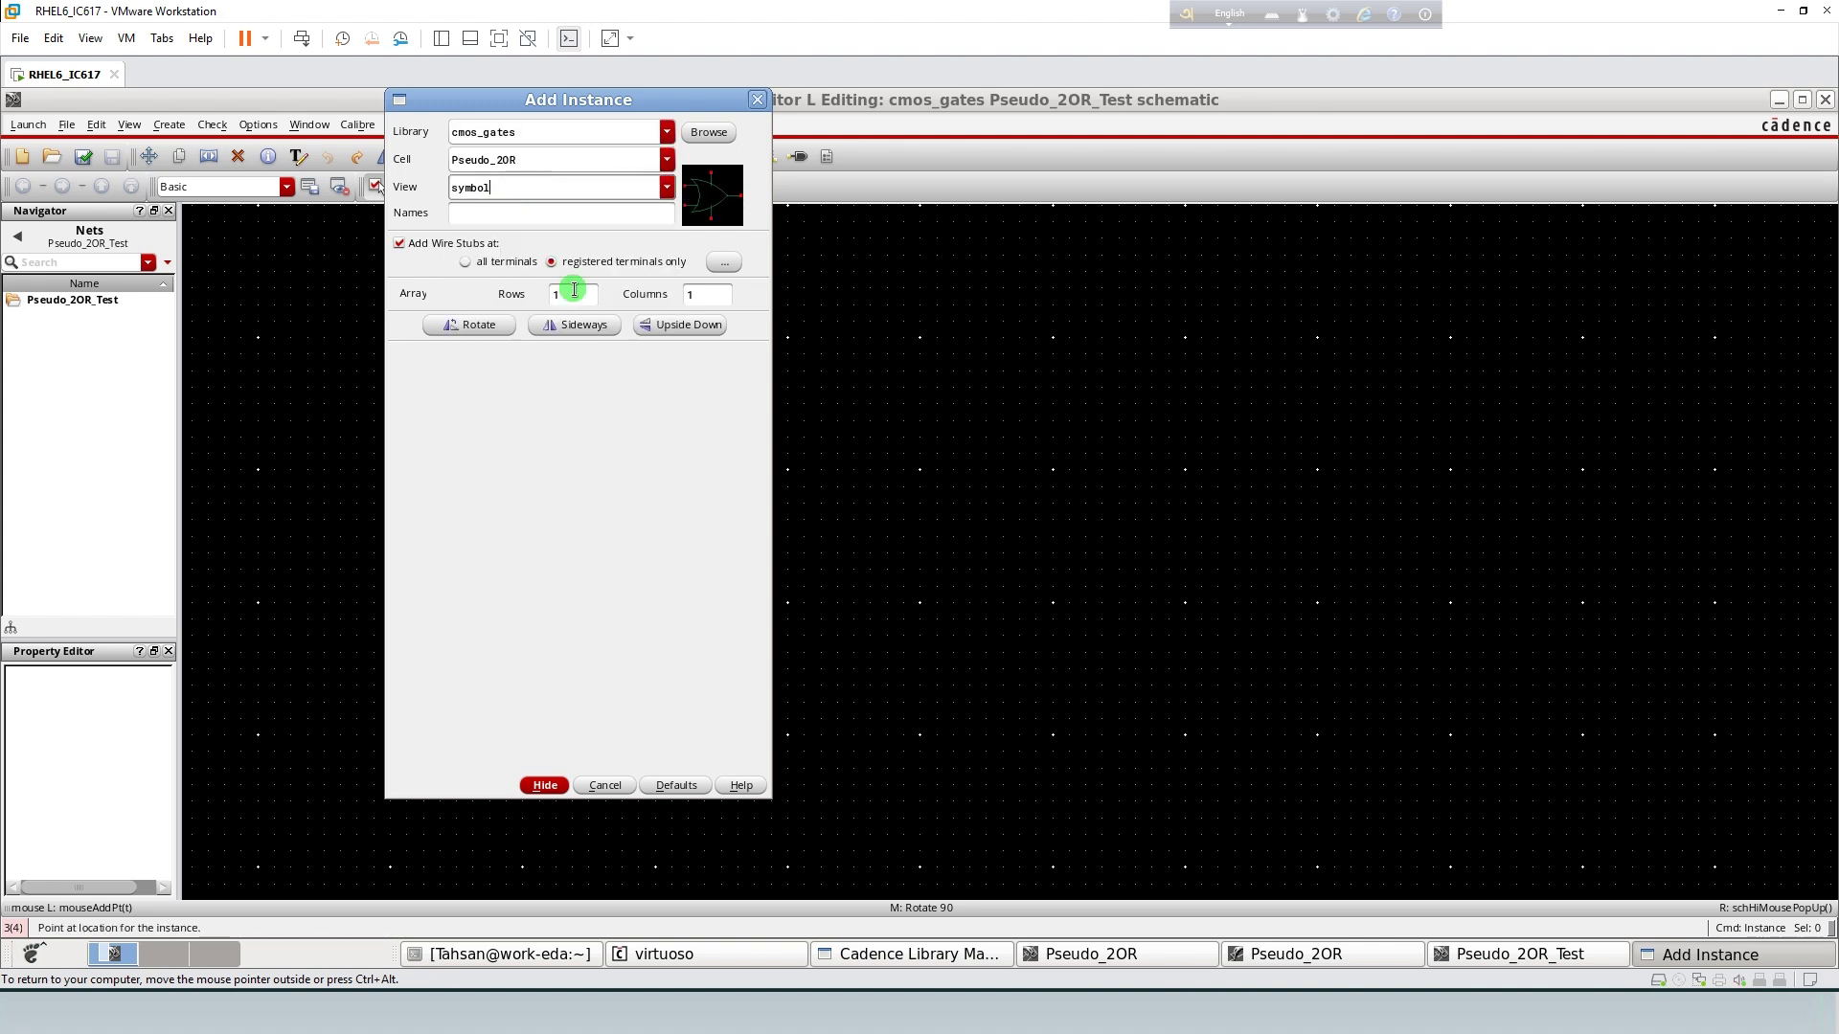
pyautogui.press('Return')
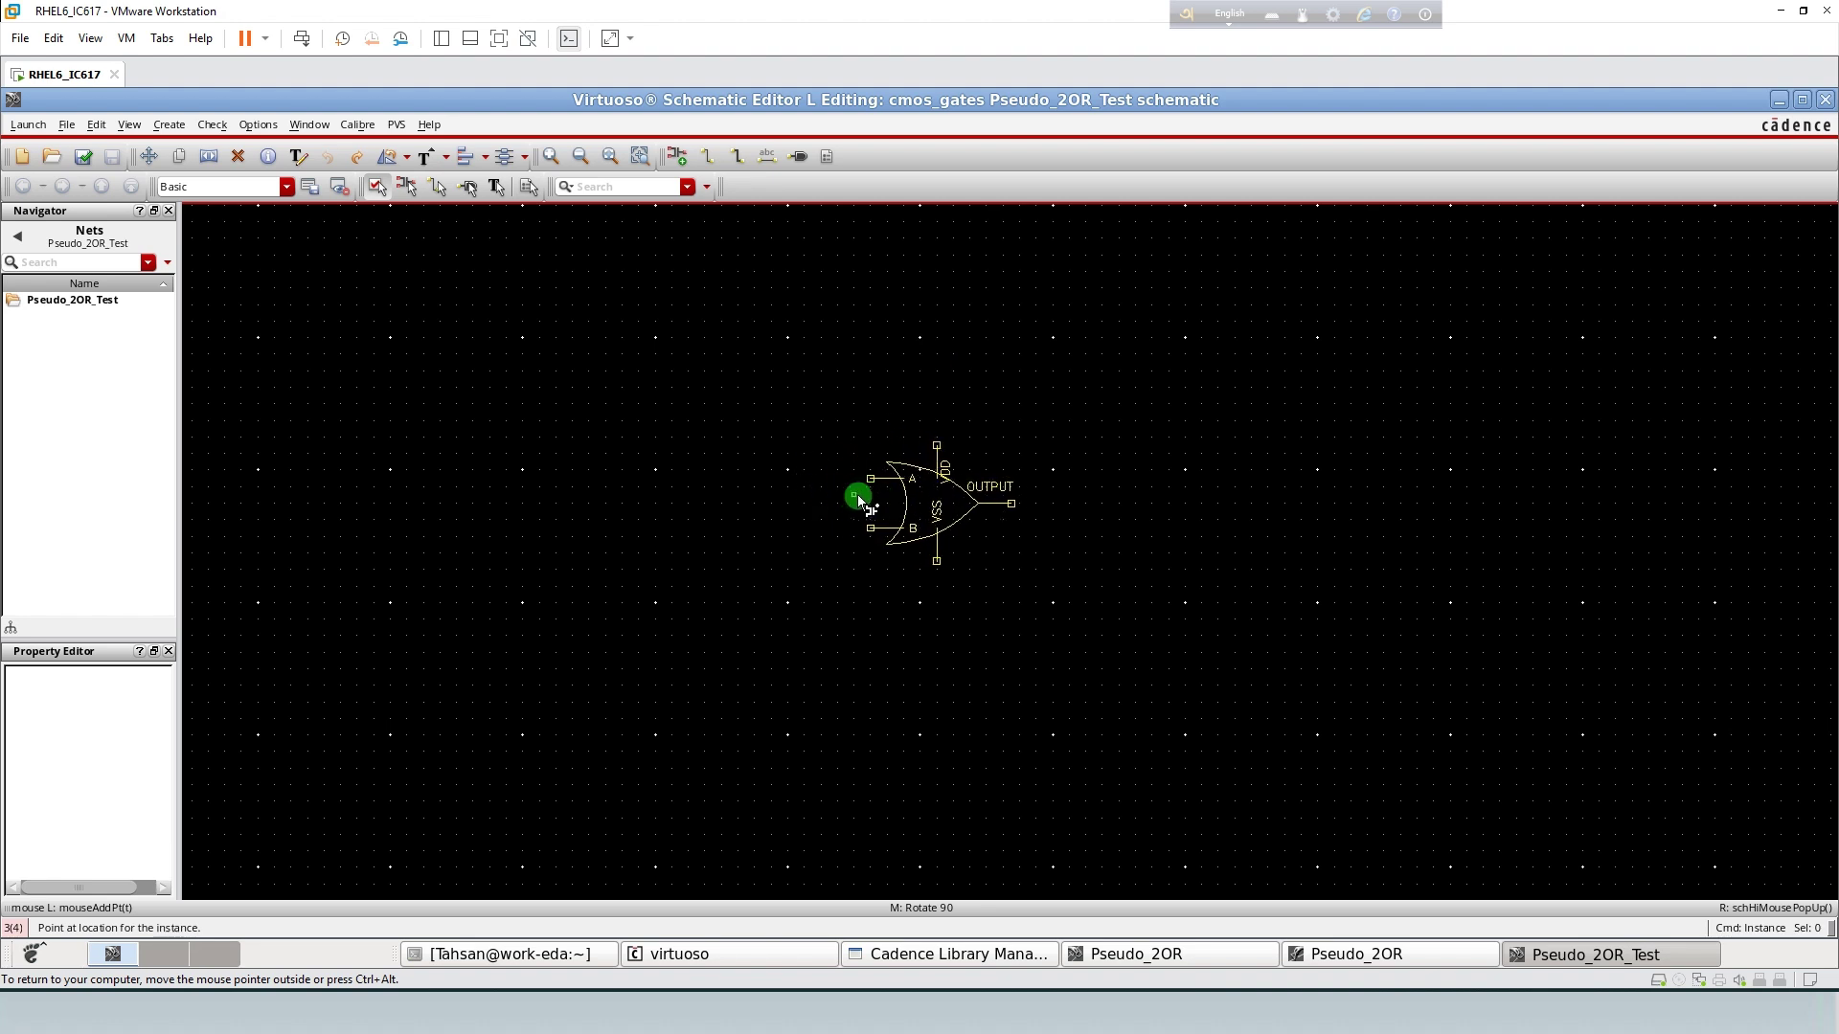
pyautogui.keyDown('ctrl'); pyautogui.scroll(1, 870, 480); pyautogui.keyUp('ctrl')
pyautogui.click(824, 489)
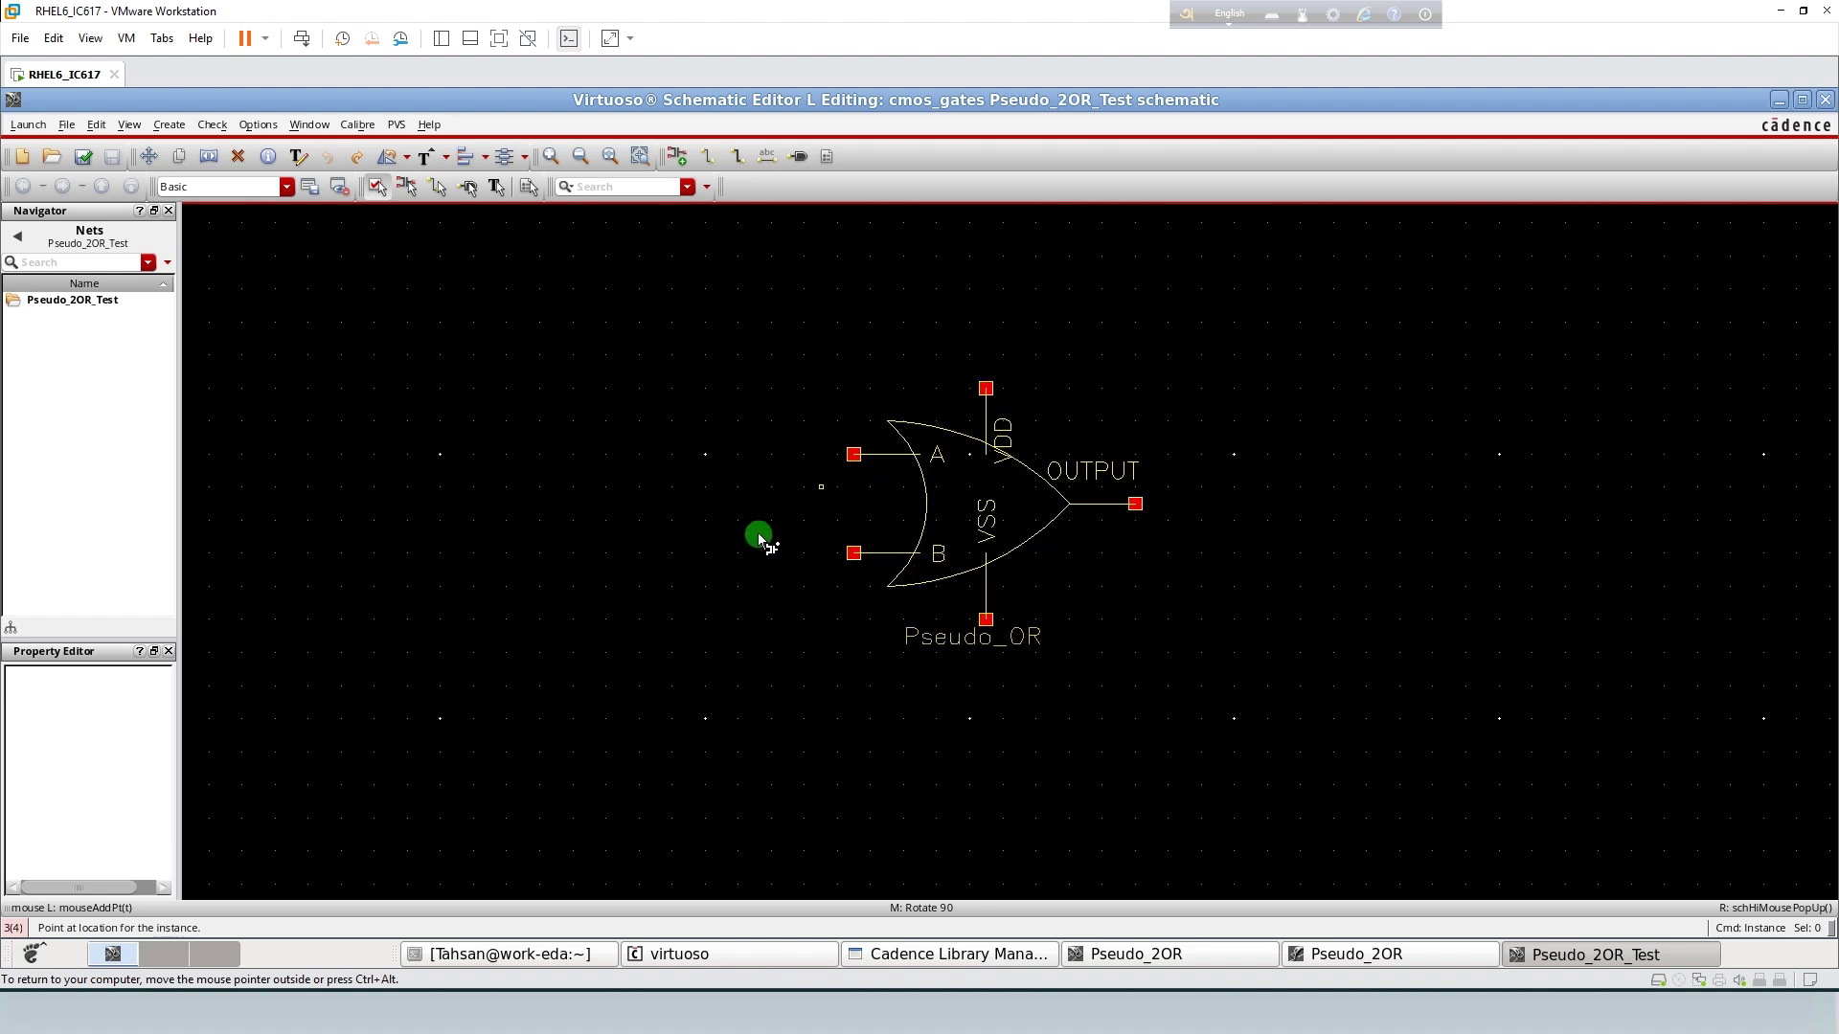
pyautogui.press('Escape')
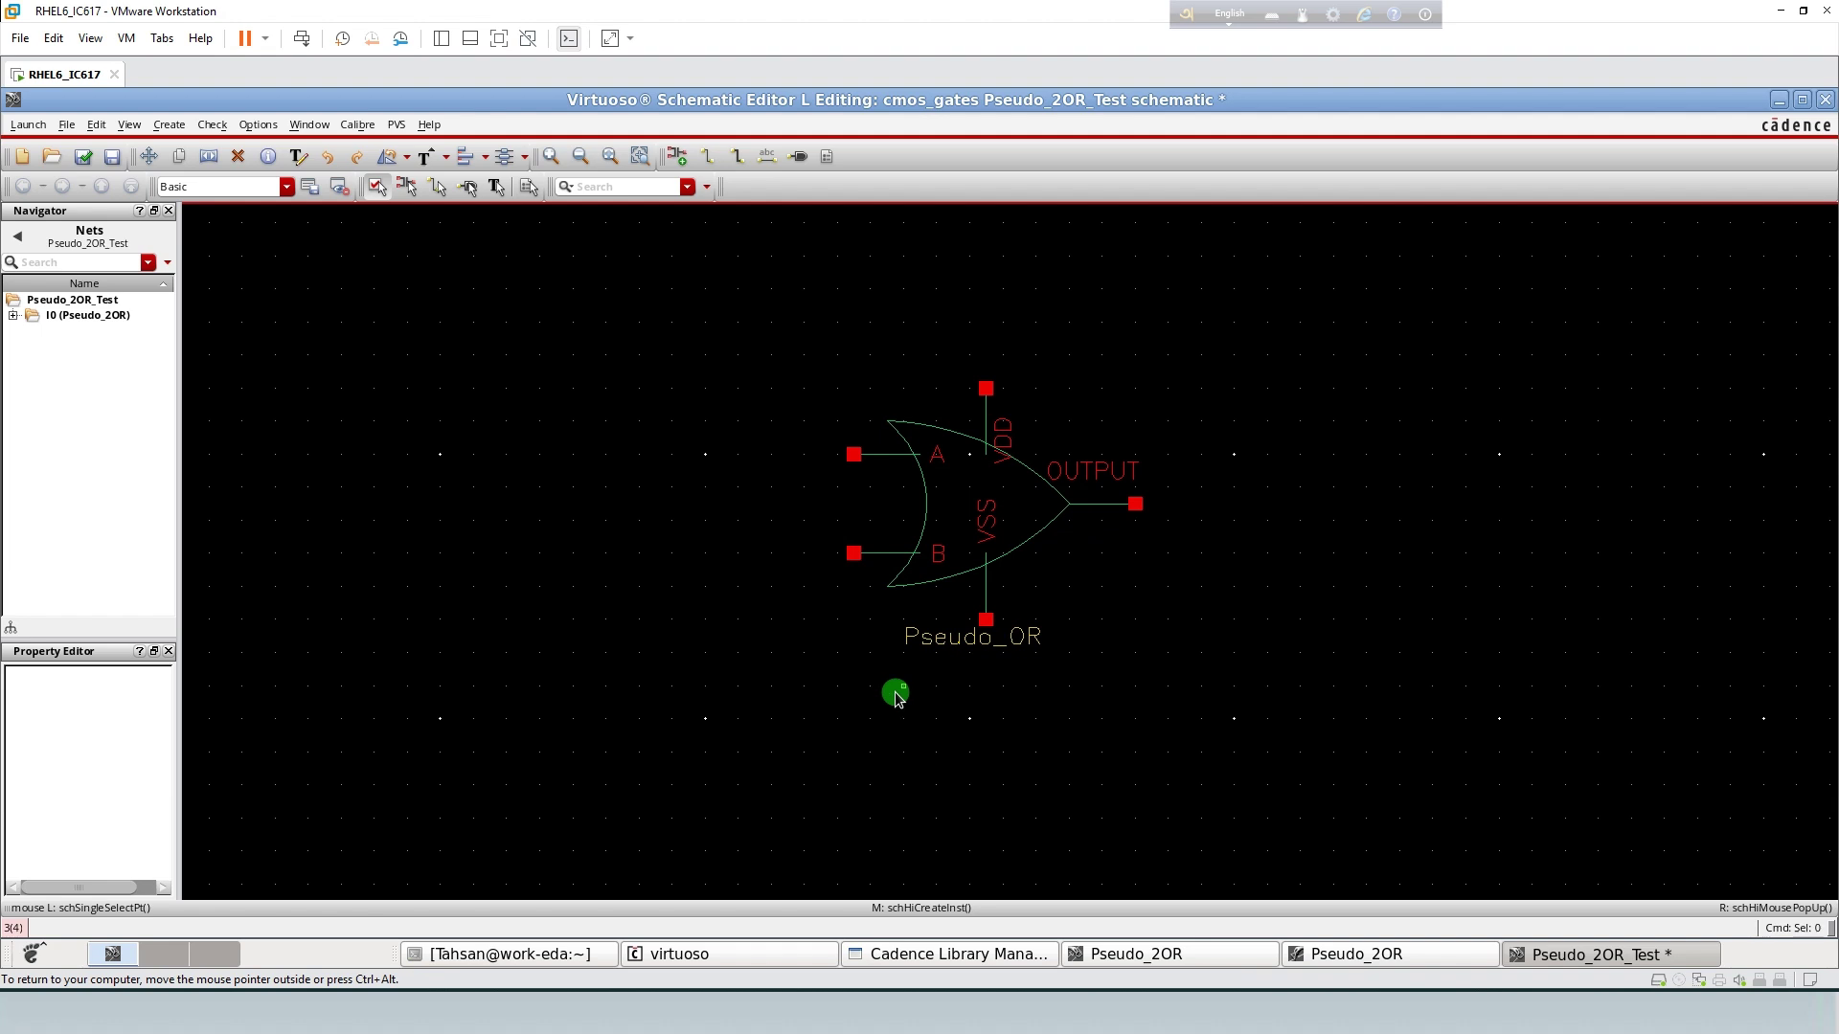
# - Place an analogLib vdc source level with the gate's VDD pin, rotated horizontally with its positive terminal facing the gate
pyautogui.press('i')
pyautogui.click(668, 132)
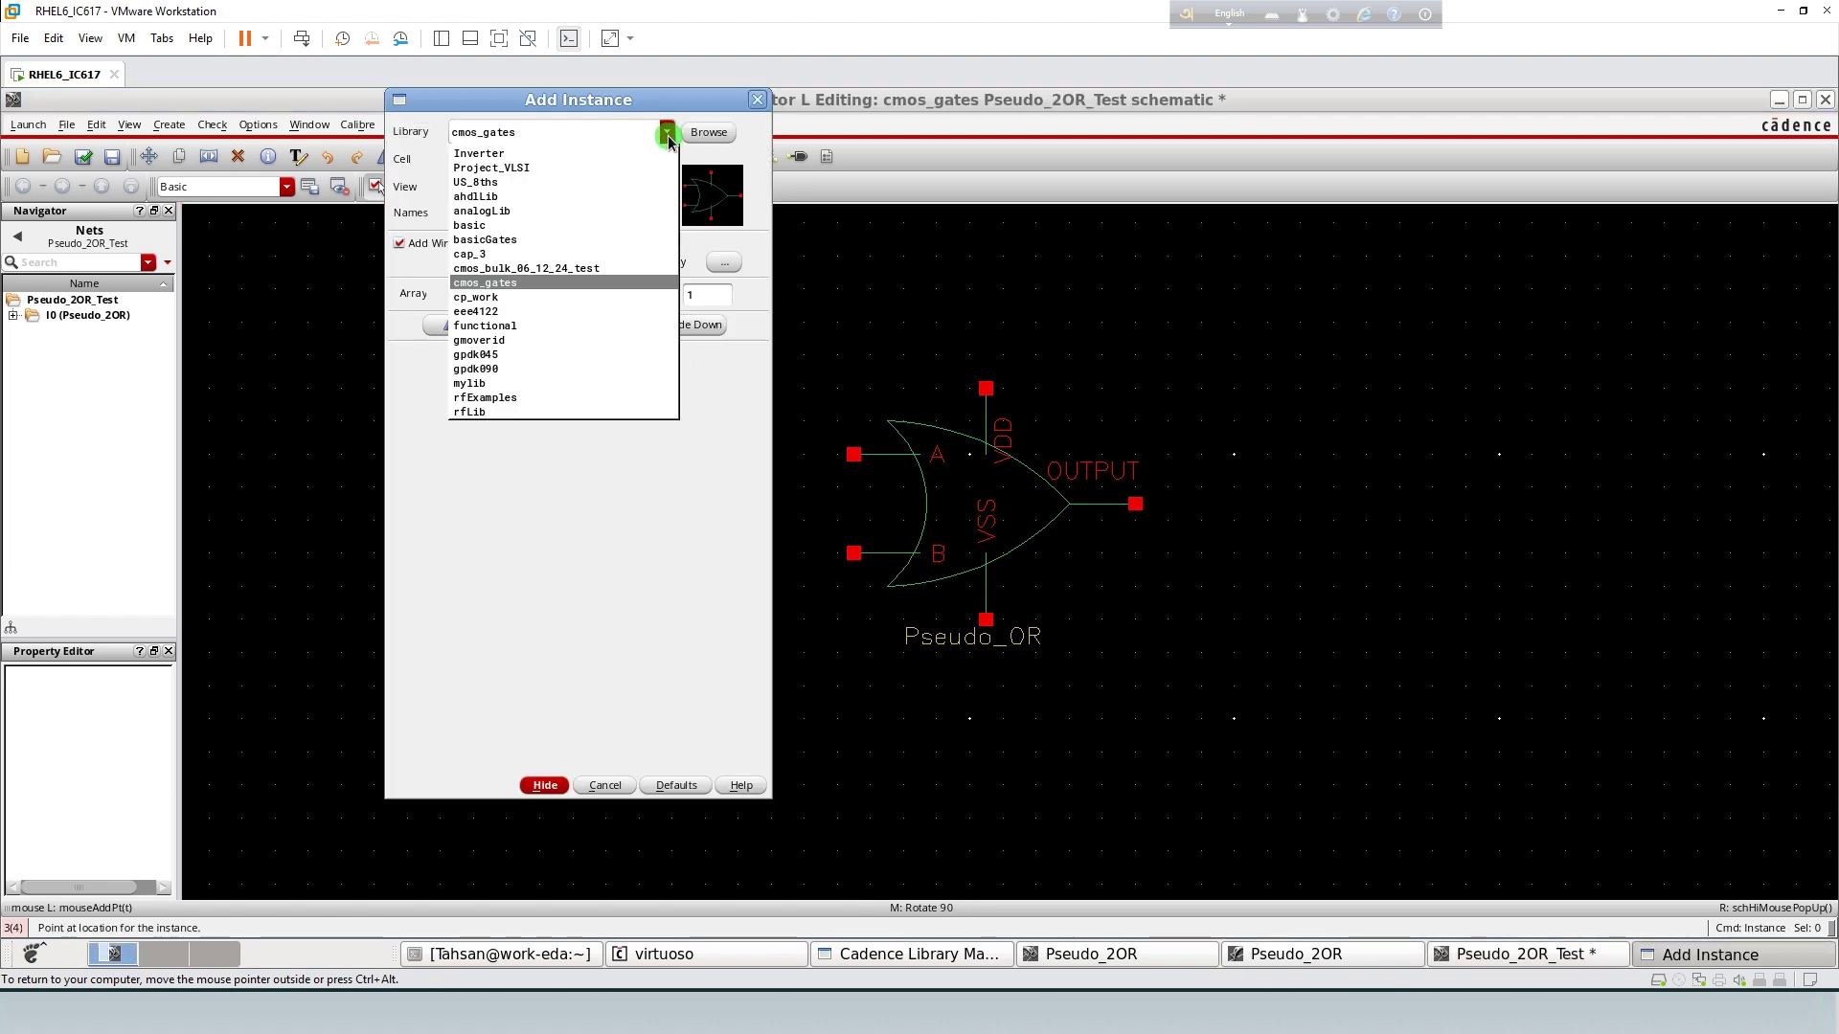
pyautogui.click(566, 207)
pyautogui.click(494, 162)
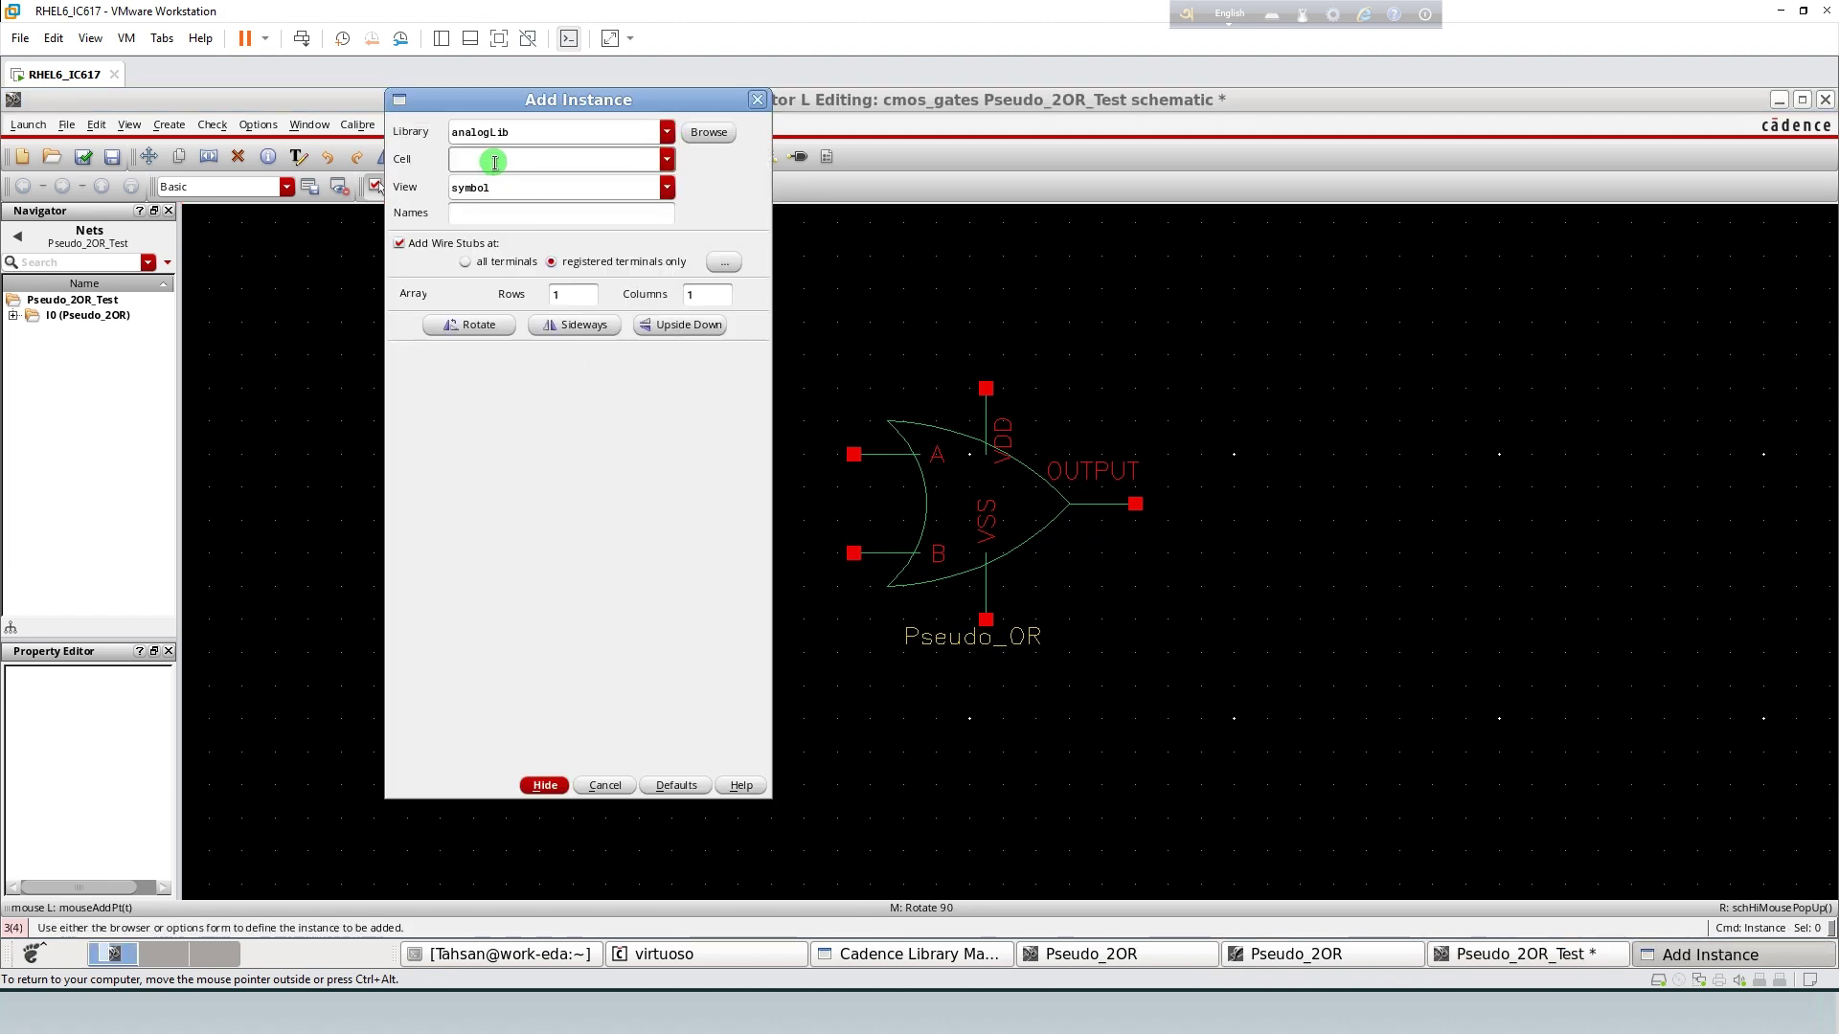
pyautogui.write('vdc')
pyautogui.click(494, 181)
pyautogui.click(506, 187)
pyautogui.press('Return')
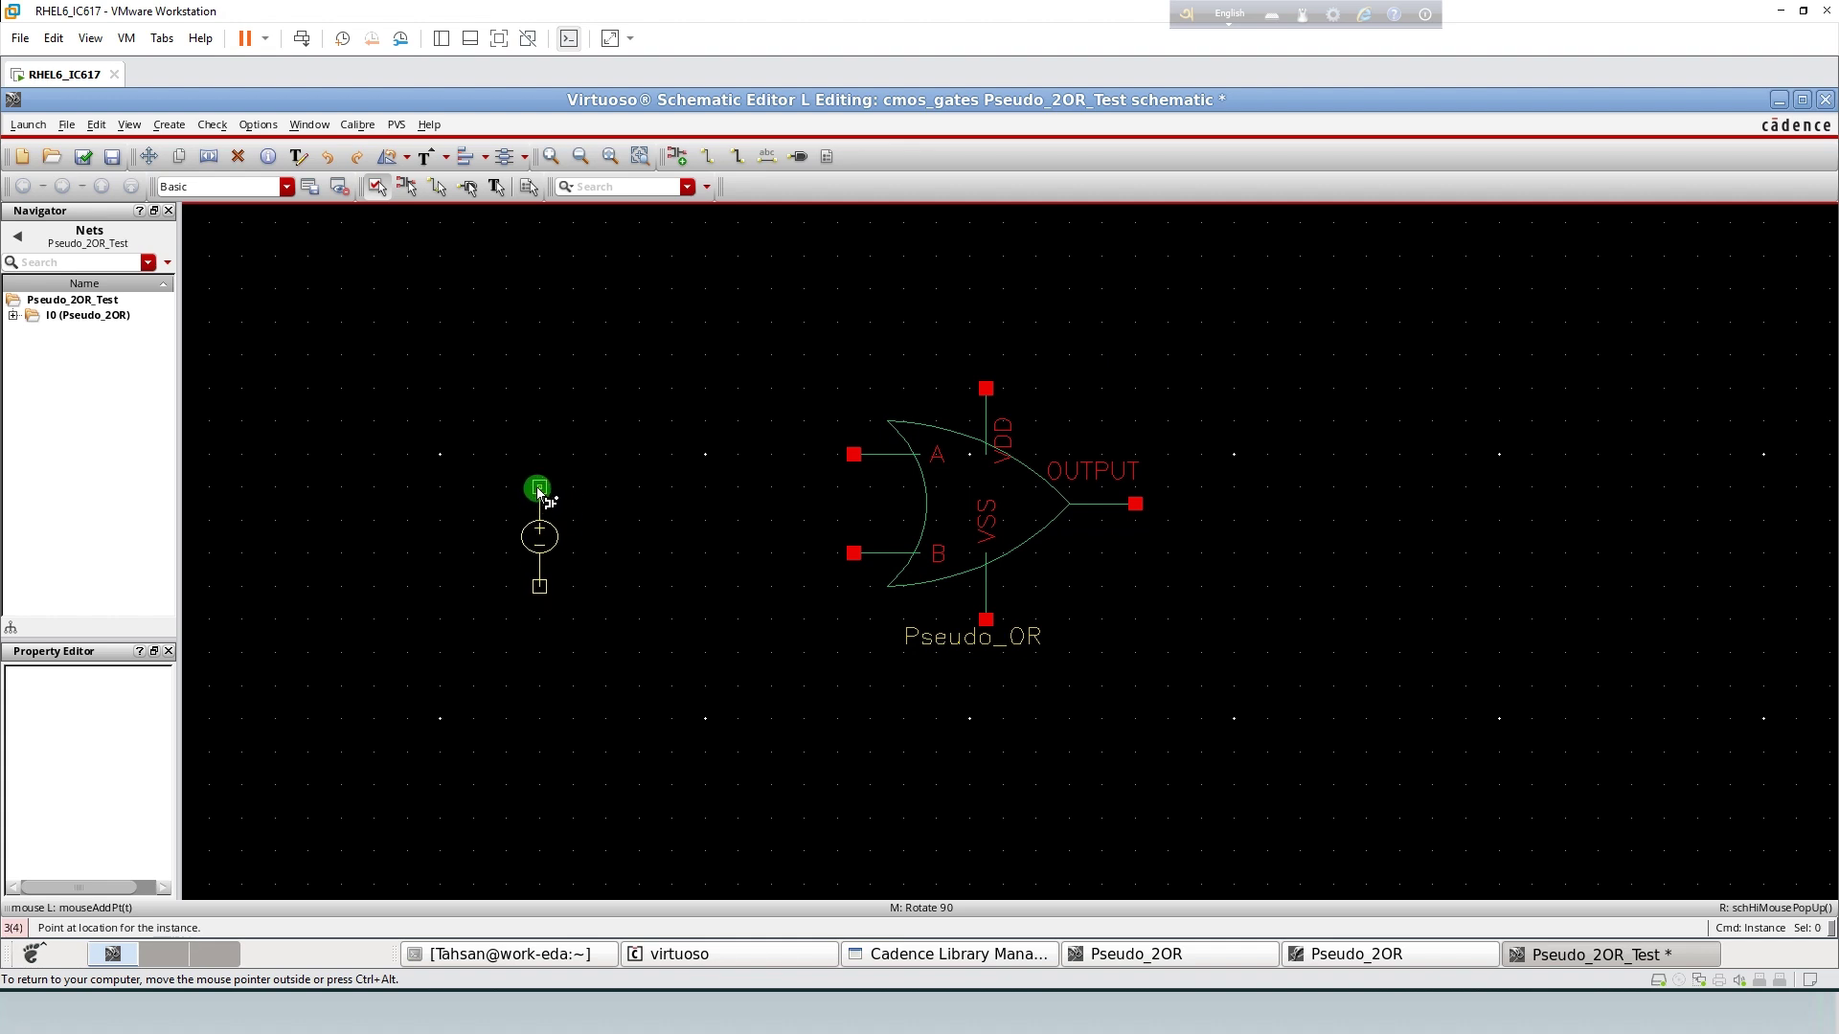
pyautogui.press('r')
pyautogui.press('r')
pyautogui.press('r')
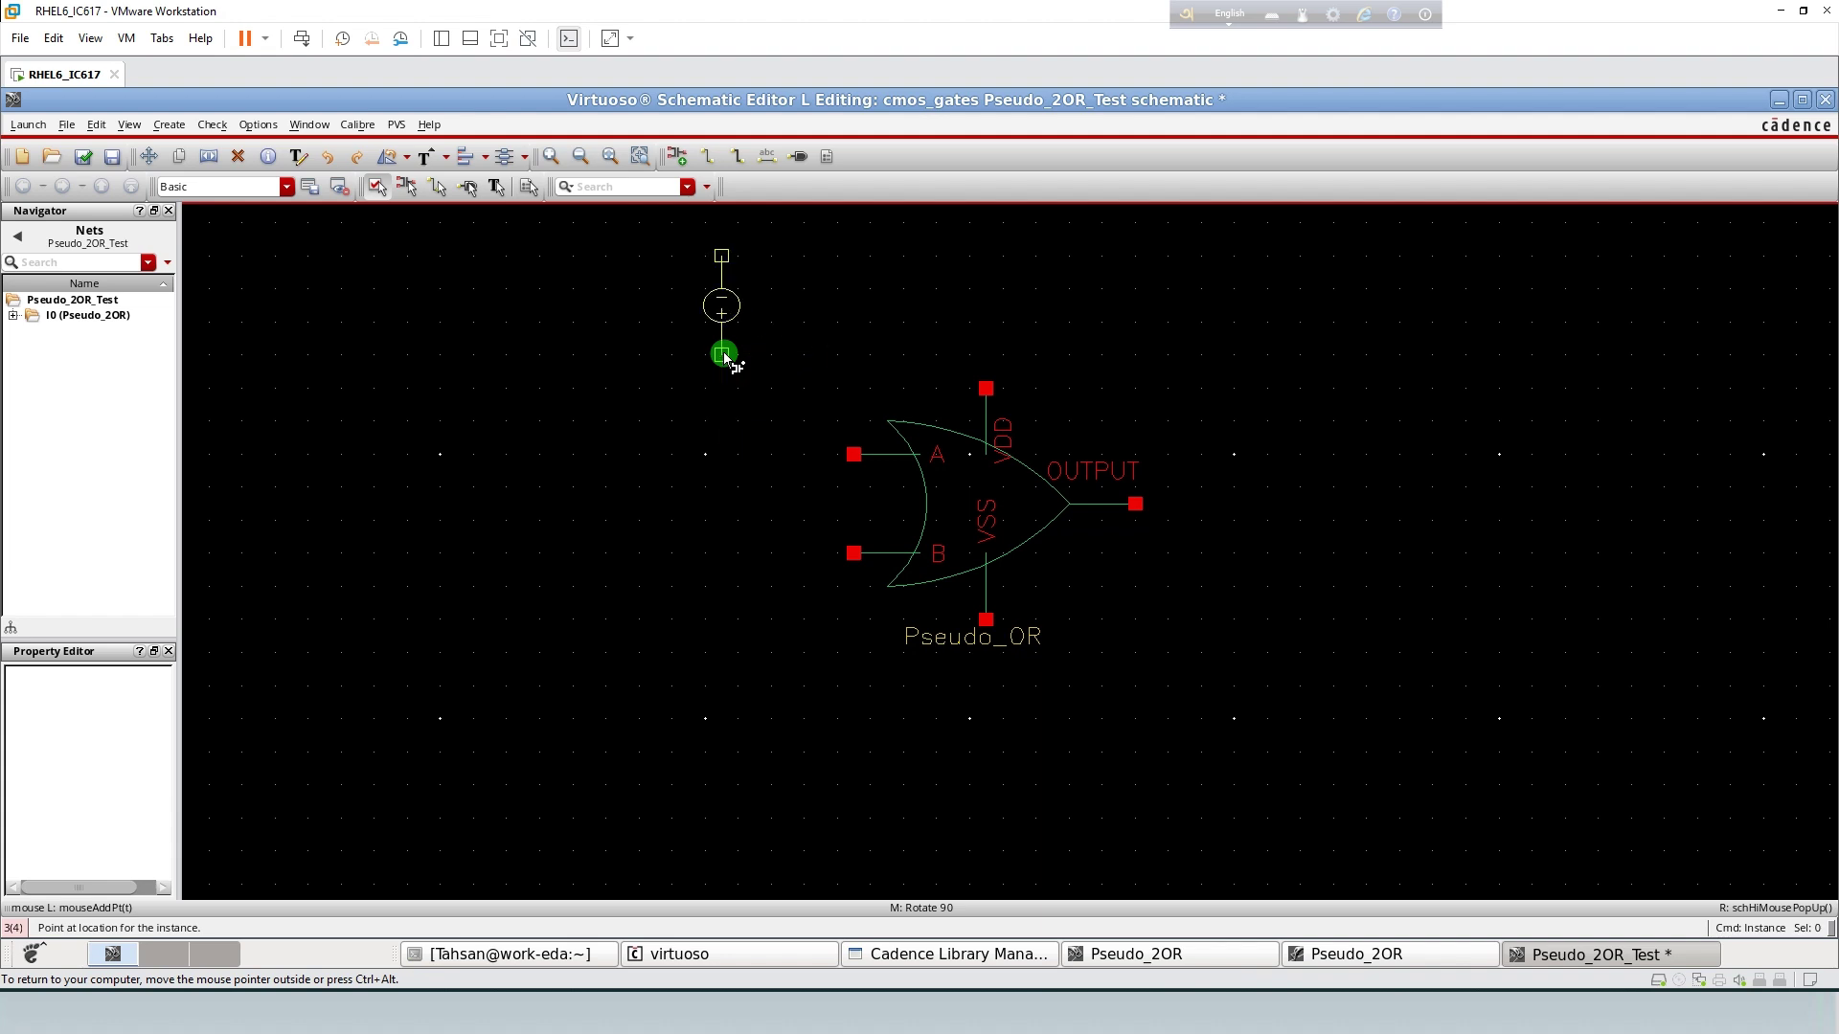
pyautogui.click(738, 388)
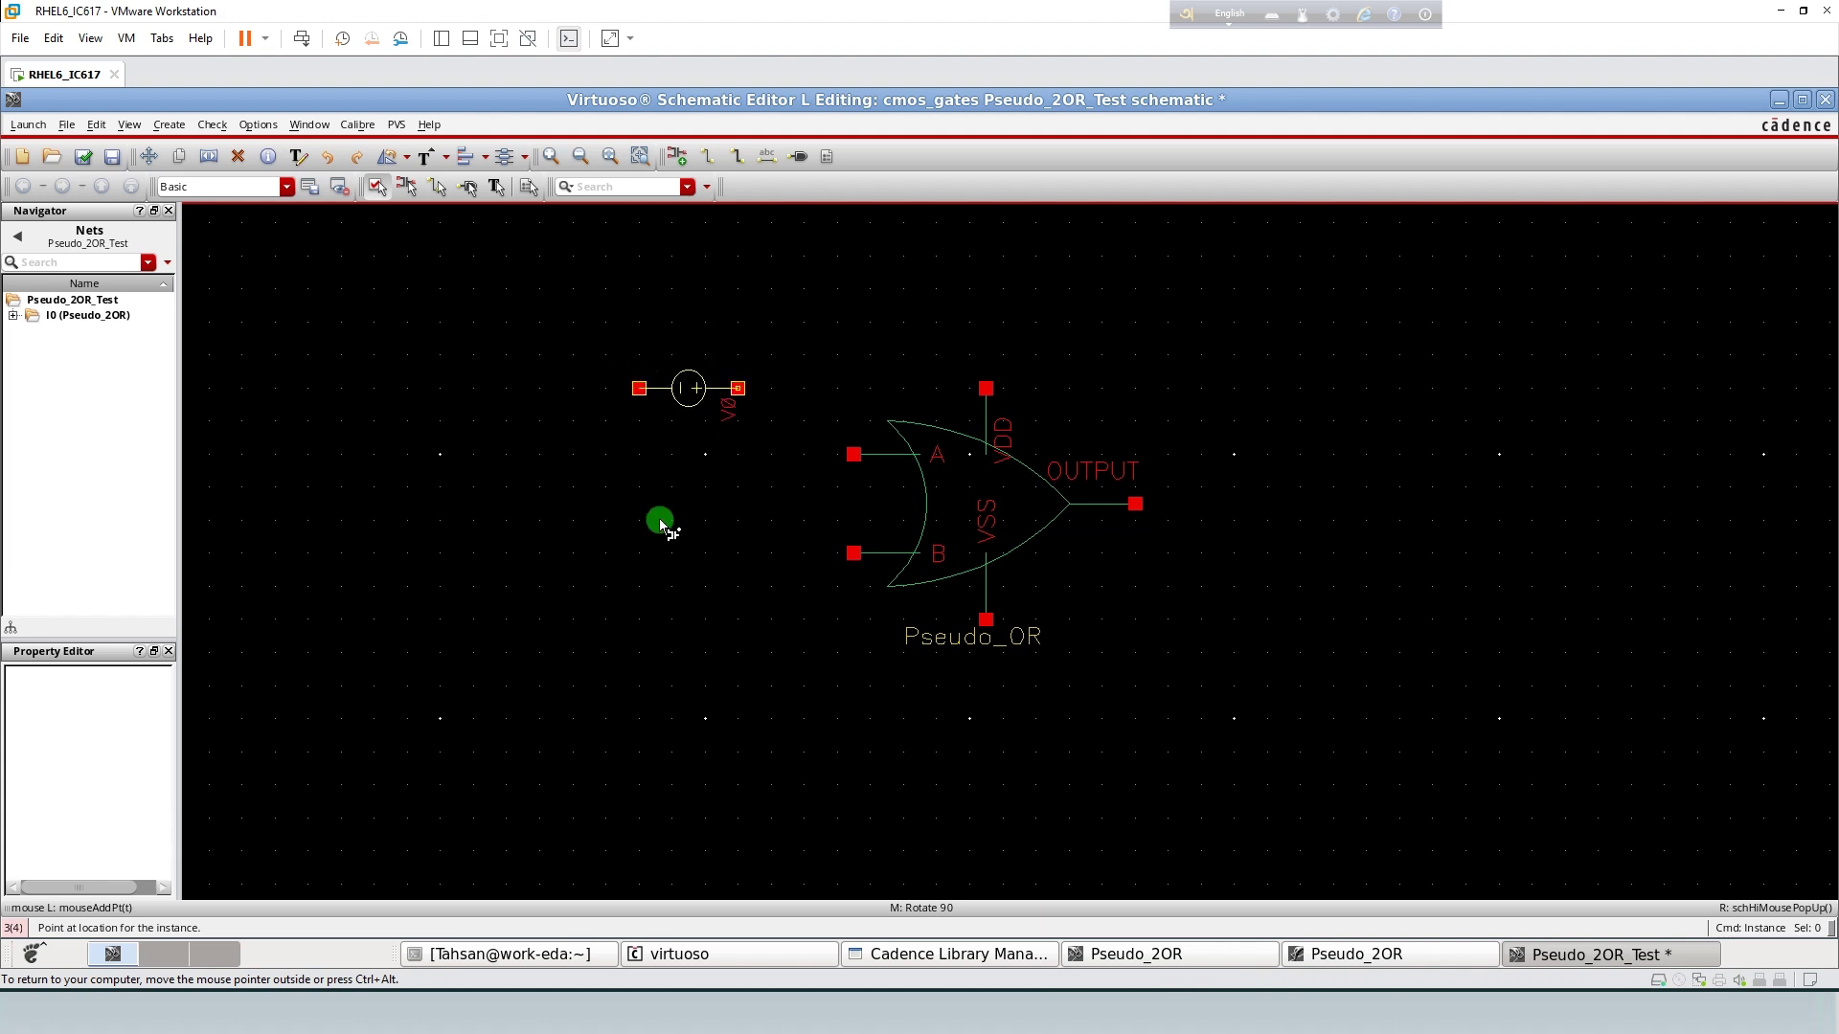
pyautogui.press('Escape')
# - Place two analogLib vpulse sources side by side, left of the gate and with their positive terminals level with input B
pyautogui.press('i')
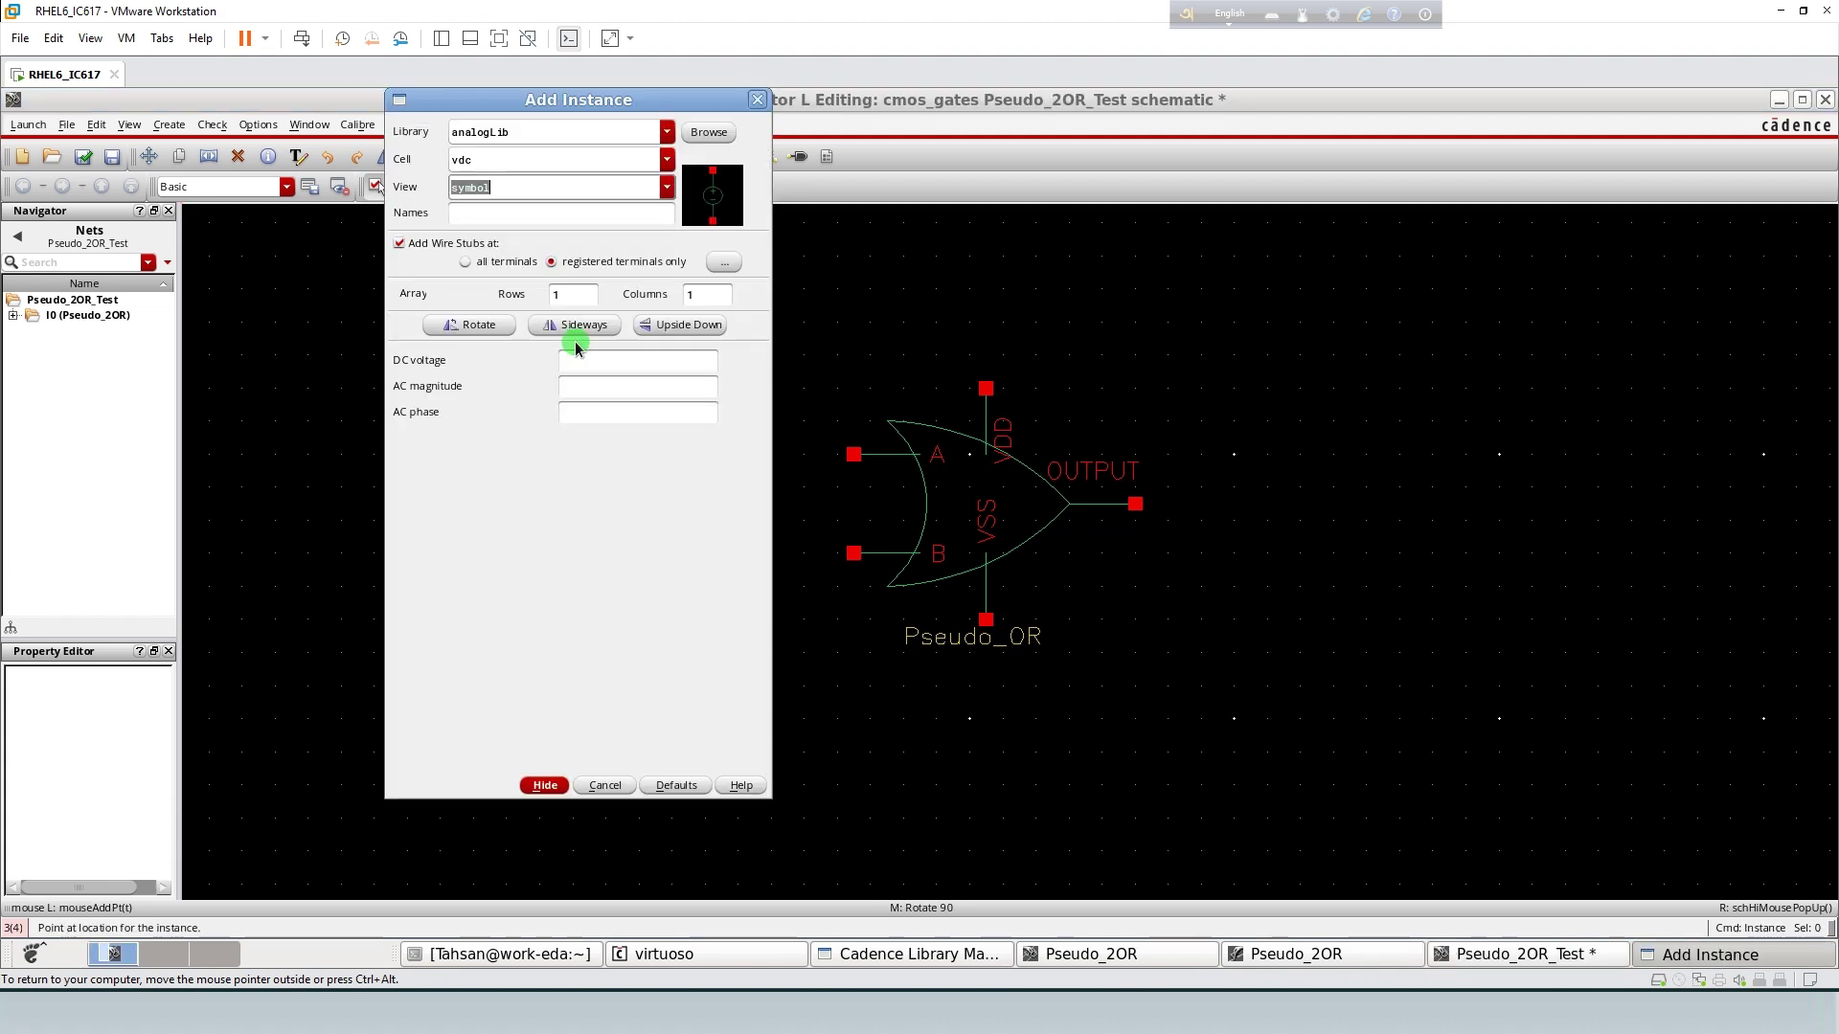
pyautogui.click(501, 162)
pyautogui.press('BackSpace')
pyautogui.press('BackSpace')
pyautogui.press('BackSpace')
pyautogui.write('vpulse')
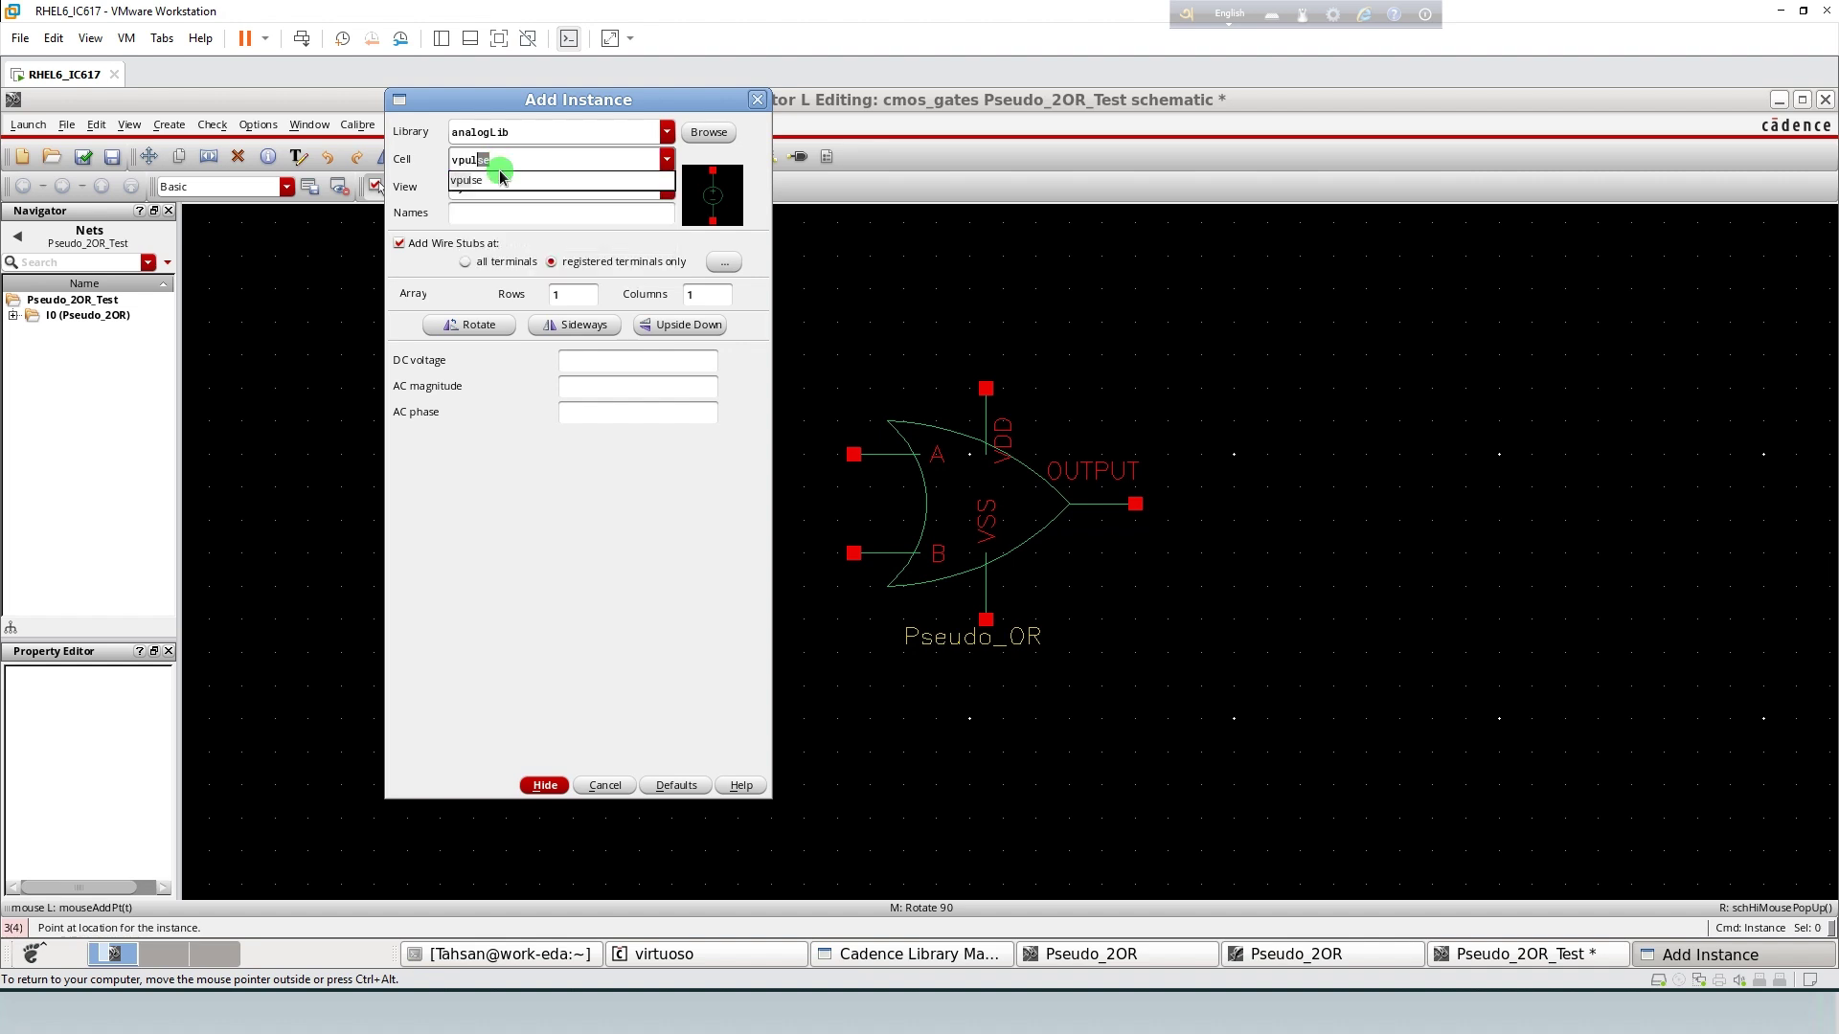
pyautogui.click(499, 180)
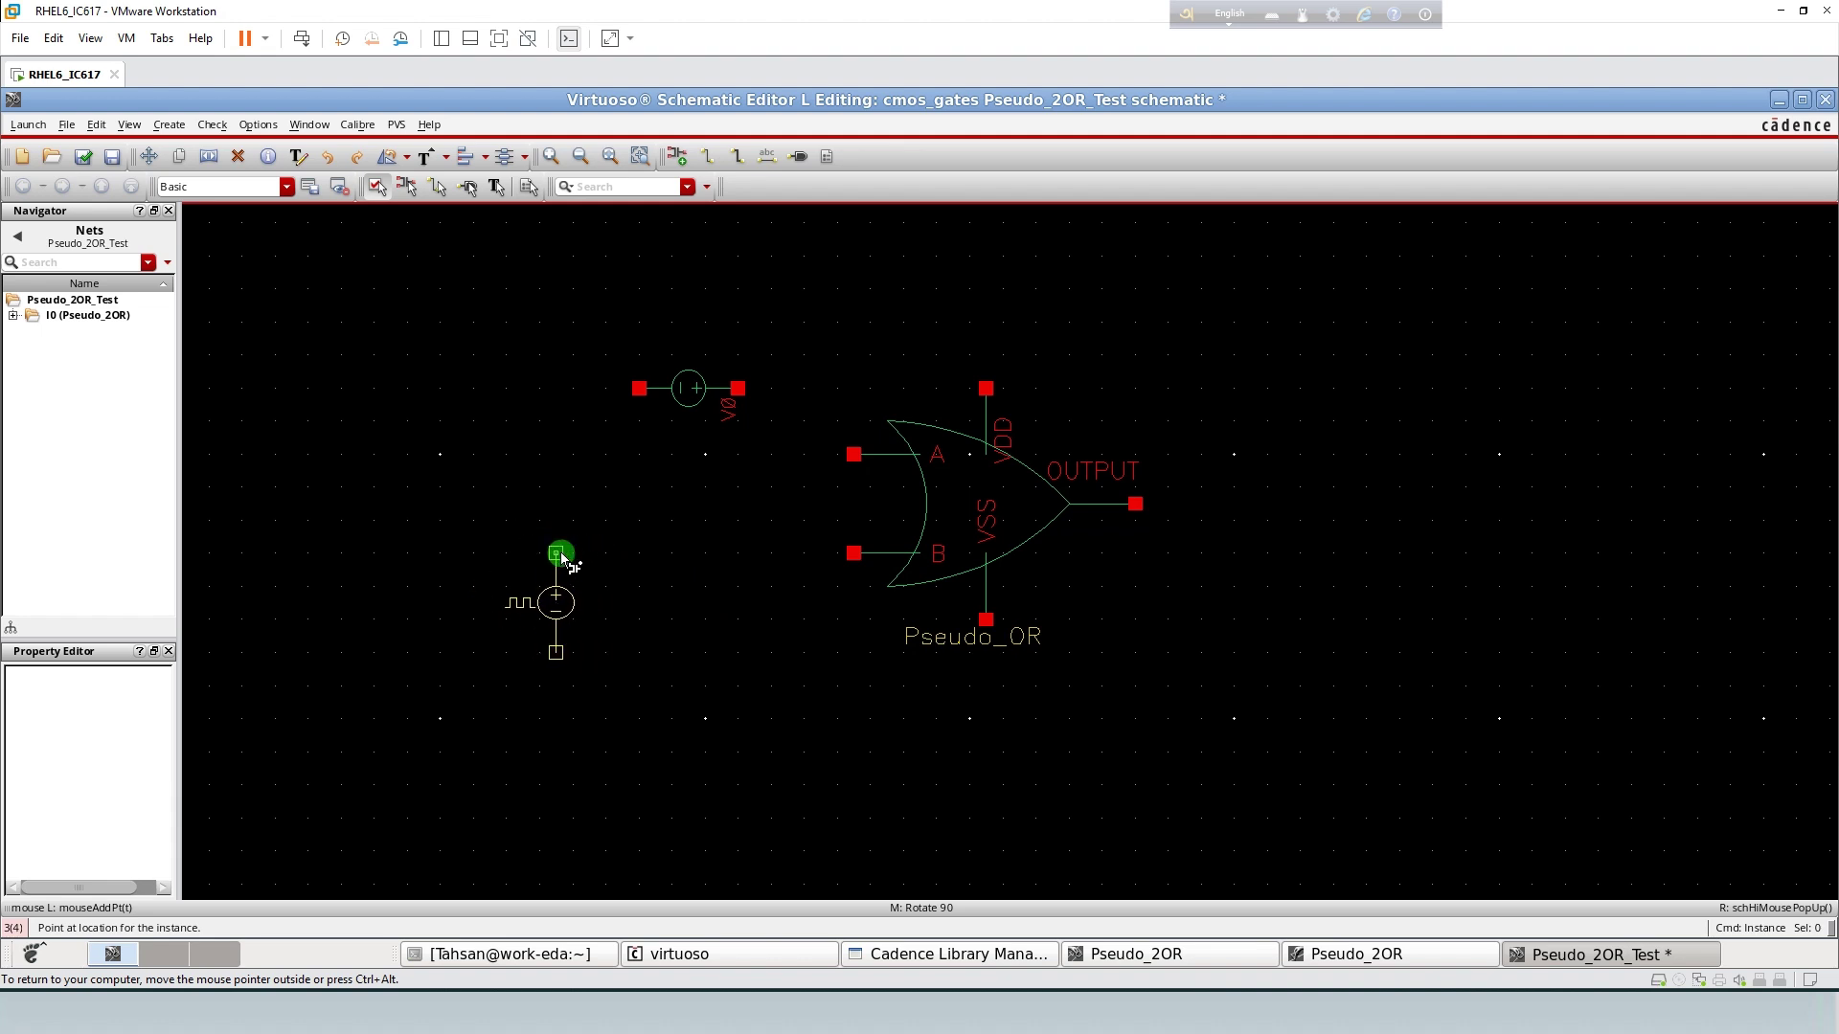
pyautogui.click(556, 553)
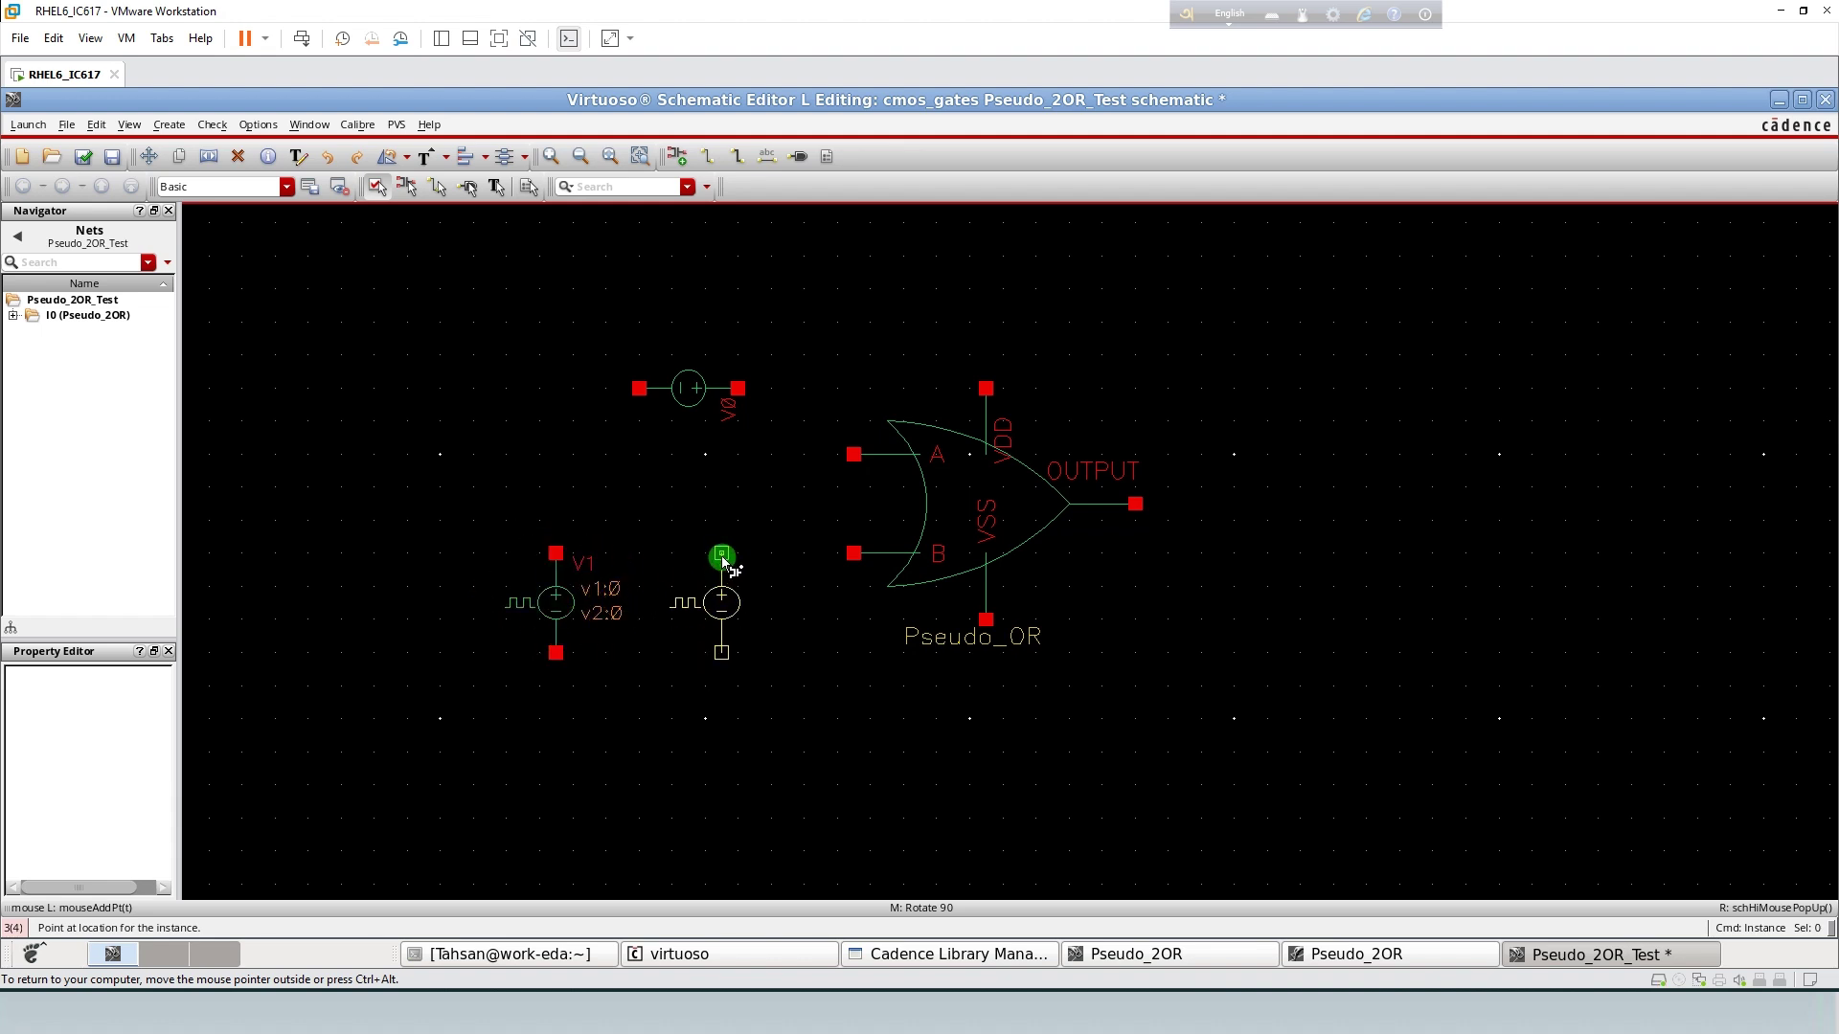
pyautogui.click(722, 555)
pyautogui.press('Escape')
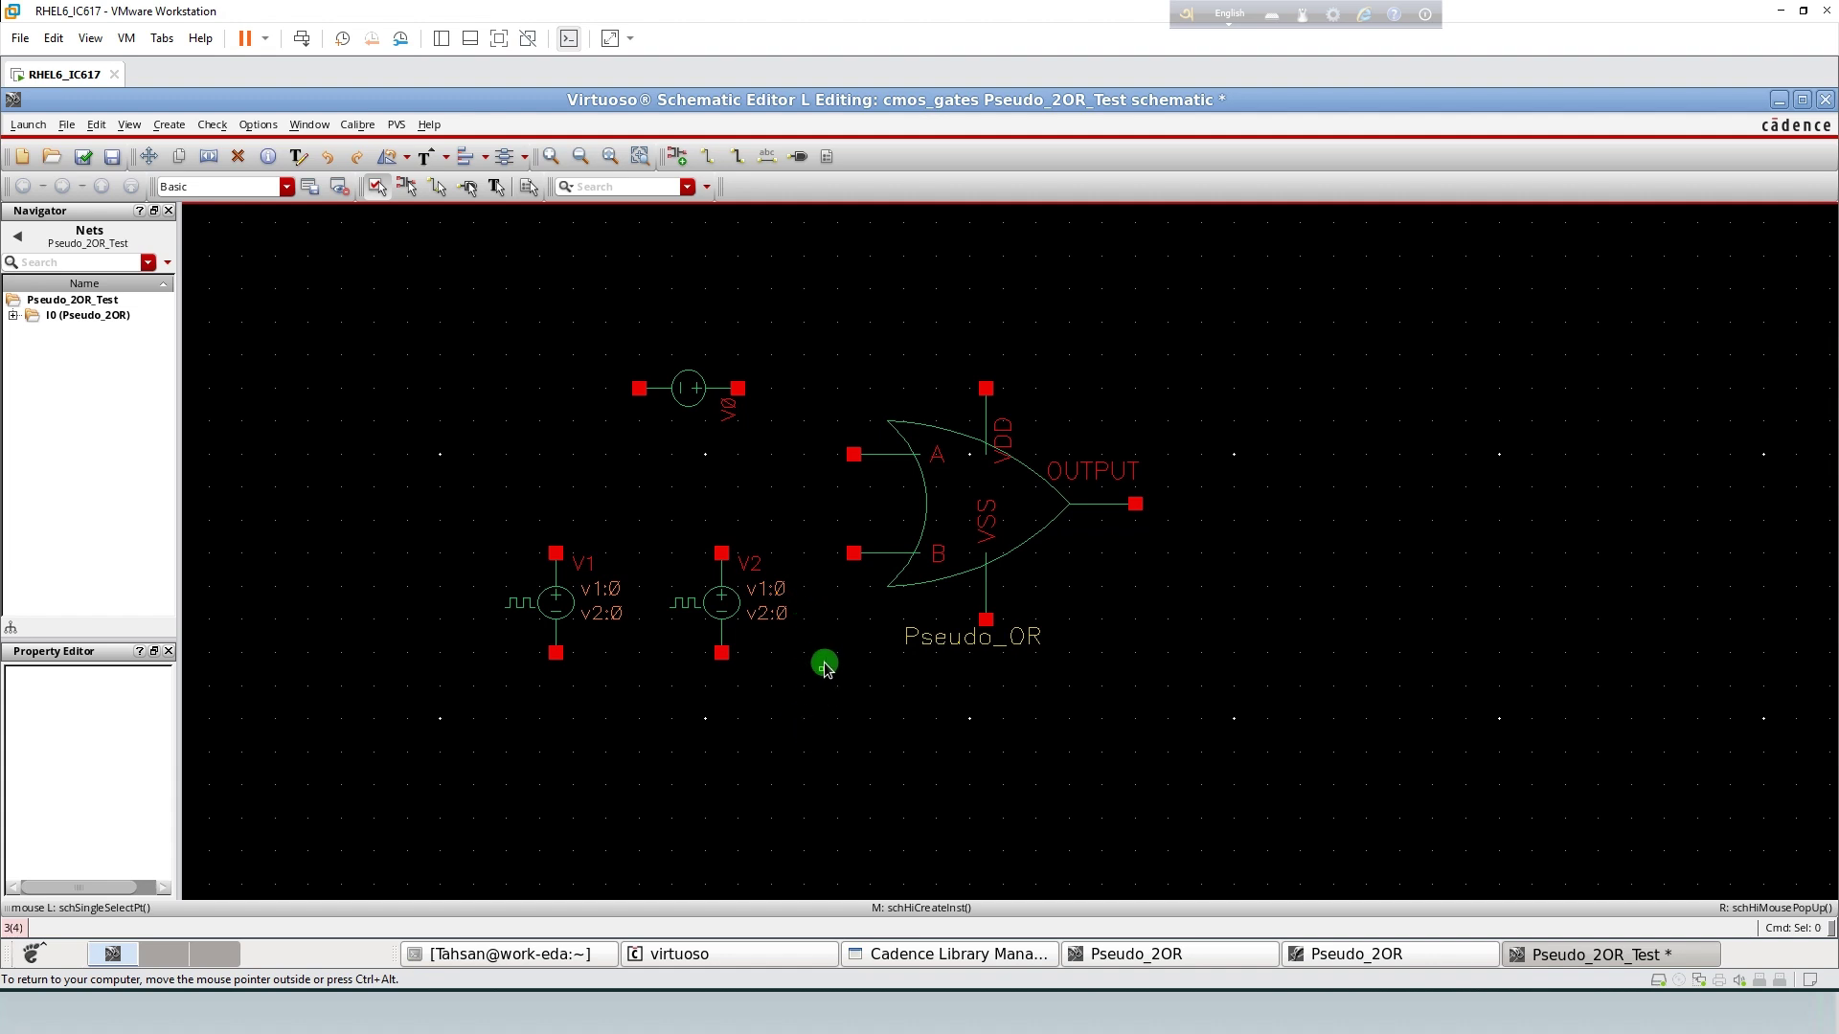
# - Place an analogLib gnd symbol directly below the gate's VSS pin
pyautogui.press('i')
pyautogui.doubleClick(464, 161)
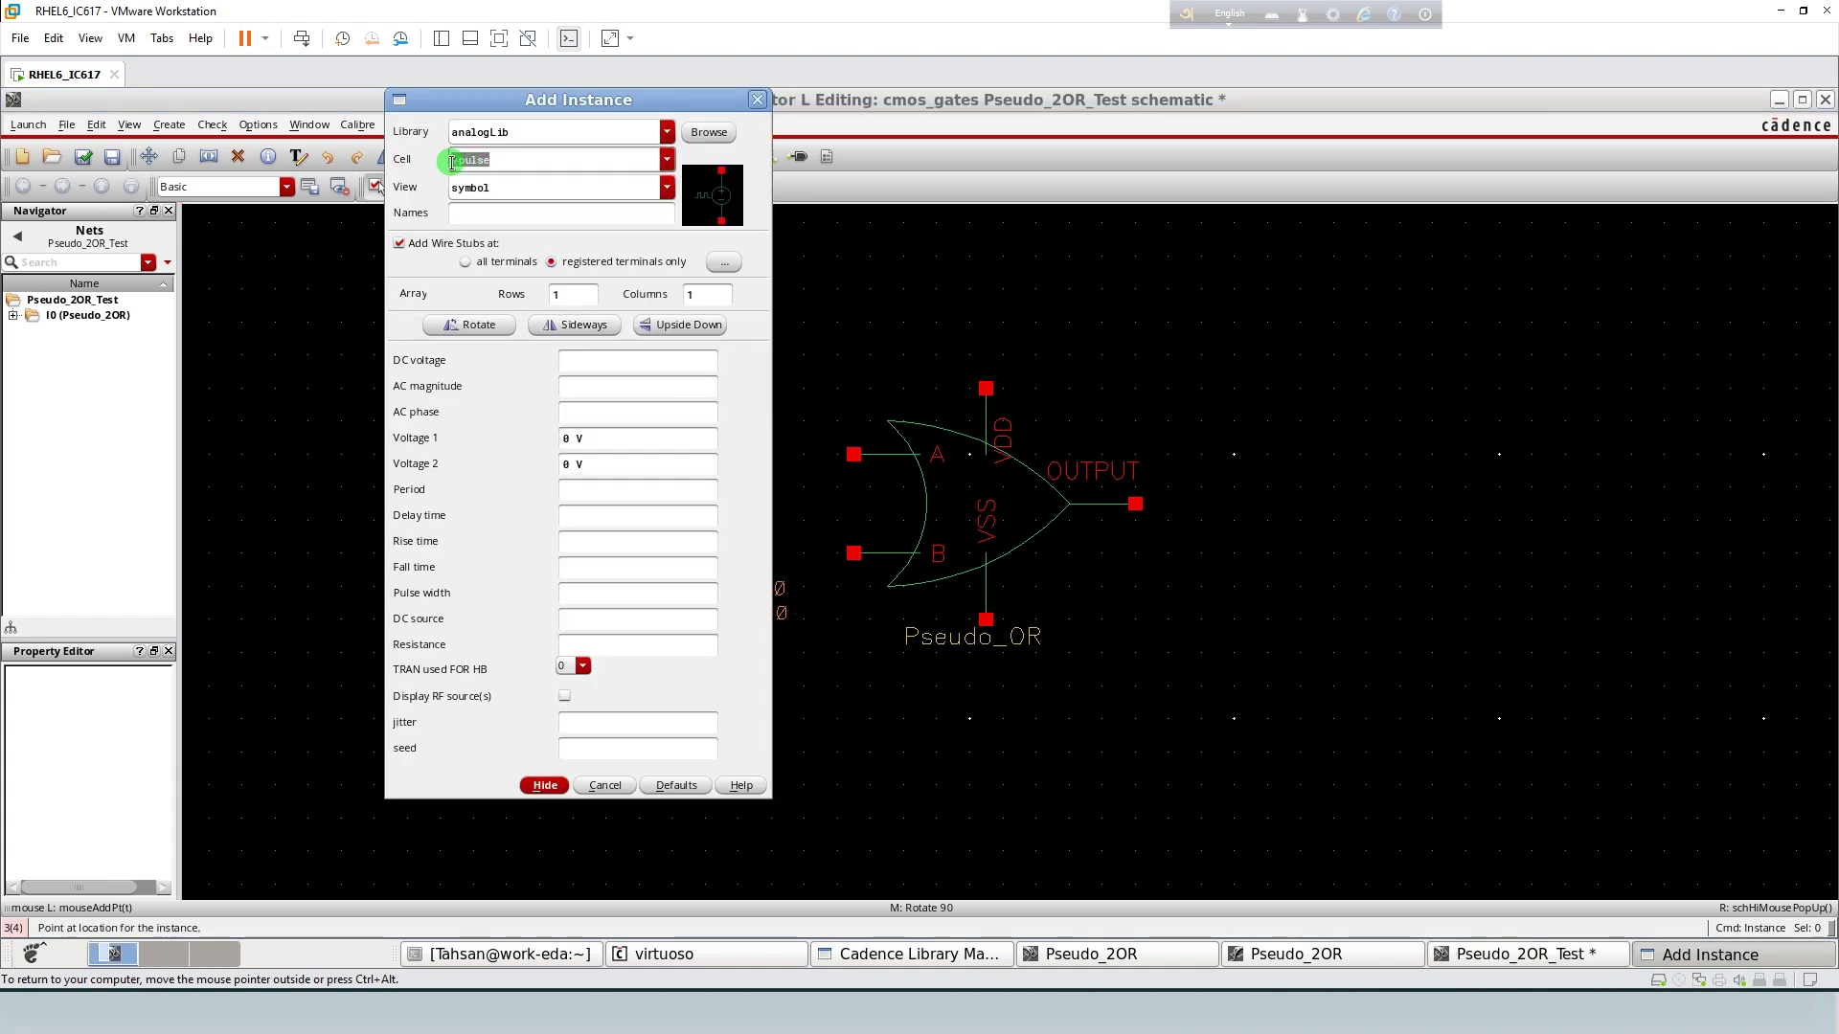
pyautogui.write('gnd')
pyautogui.click(464, 181)
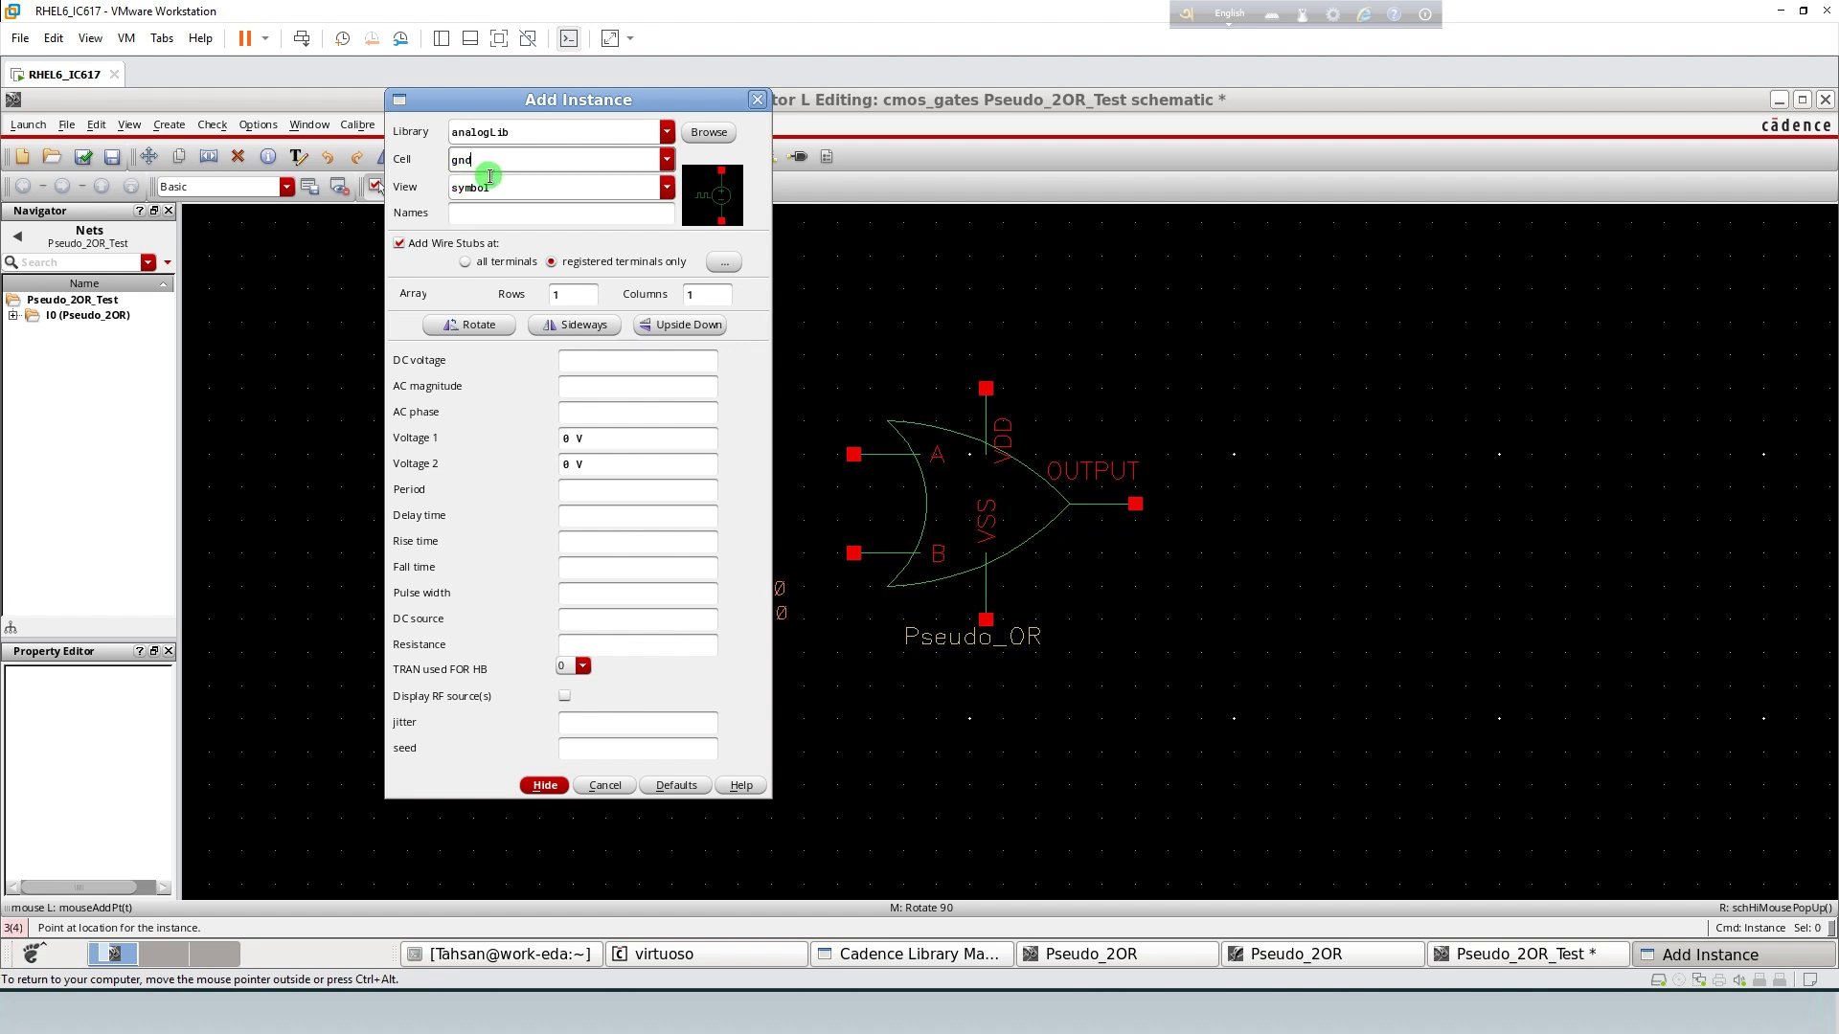
pyautogui.click(511, 187)
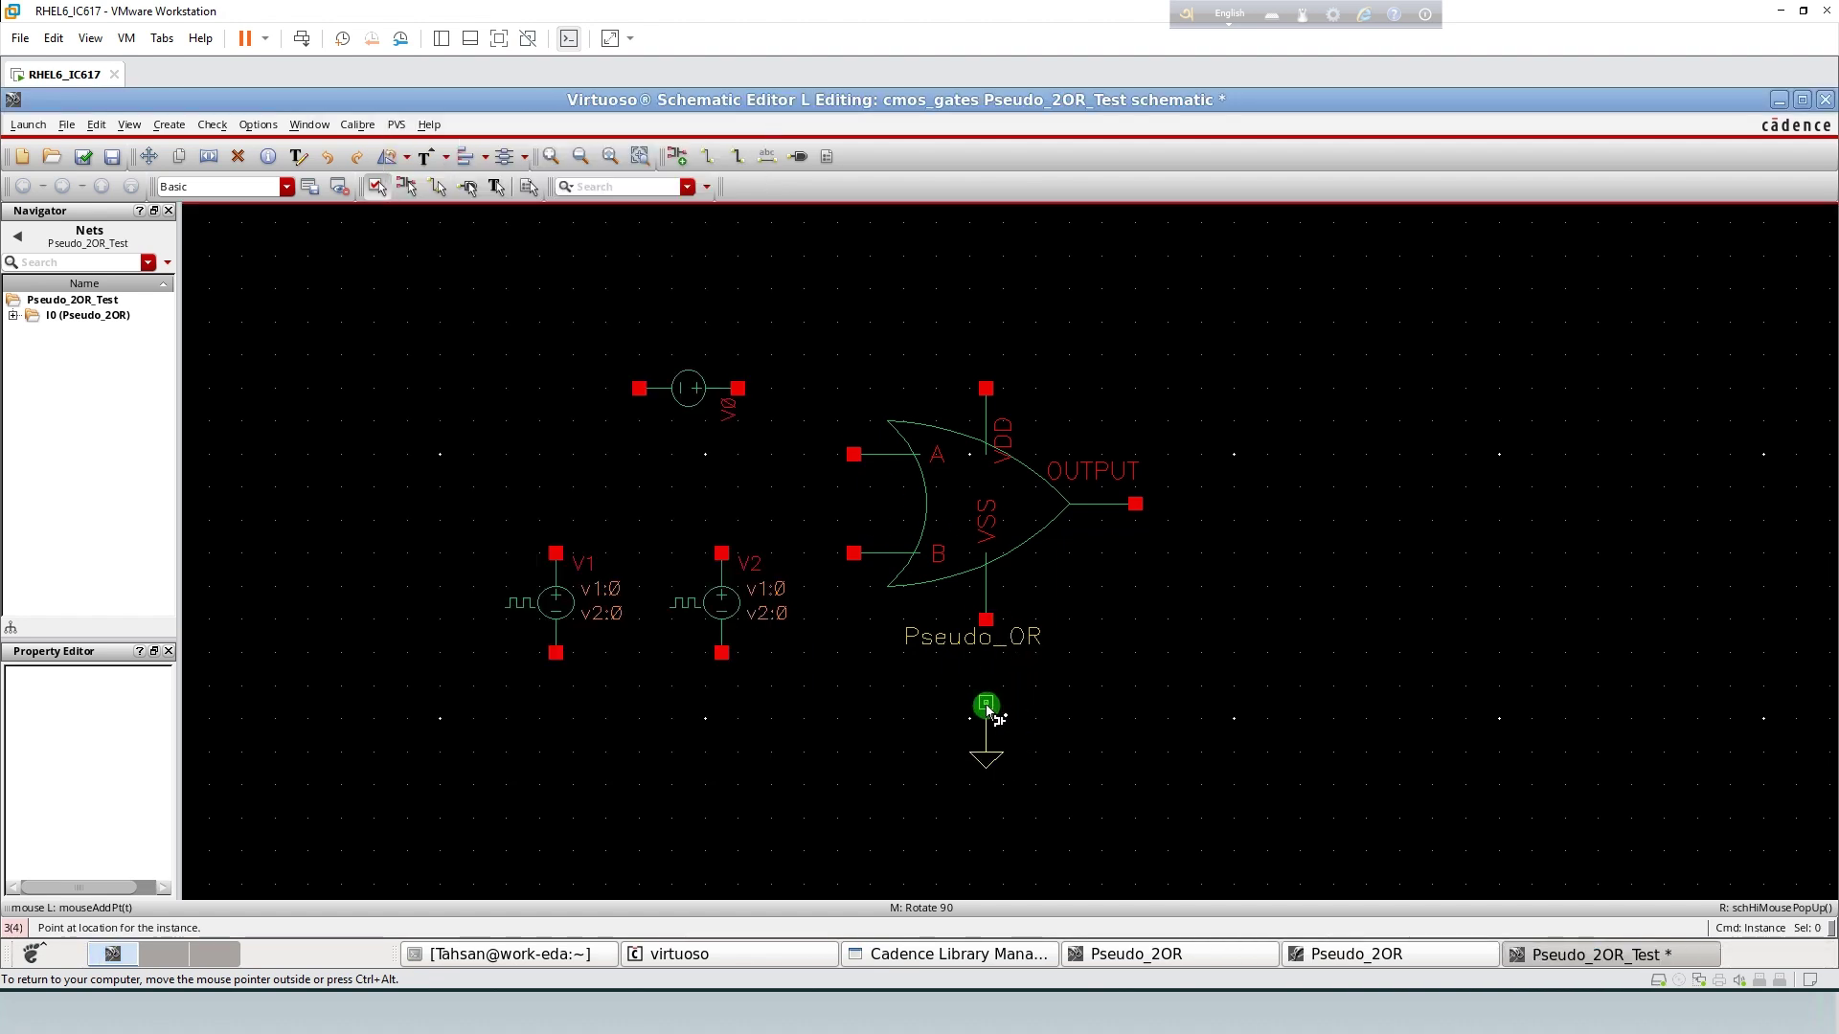
pyautogui.click(988, 709)
pyautogui.press('Escape')
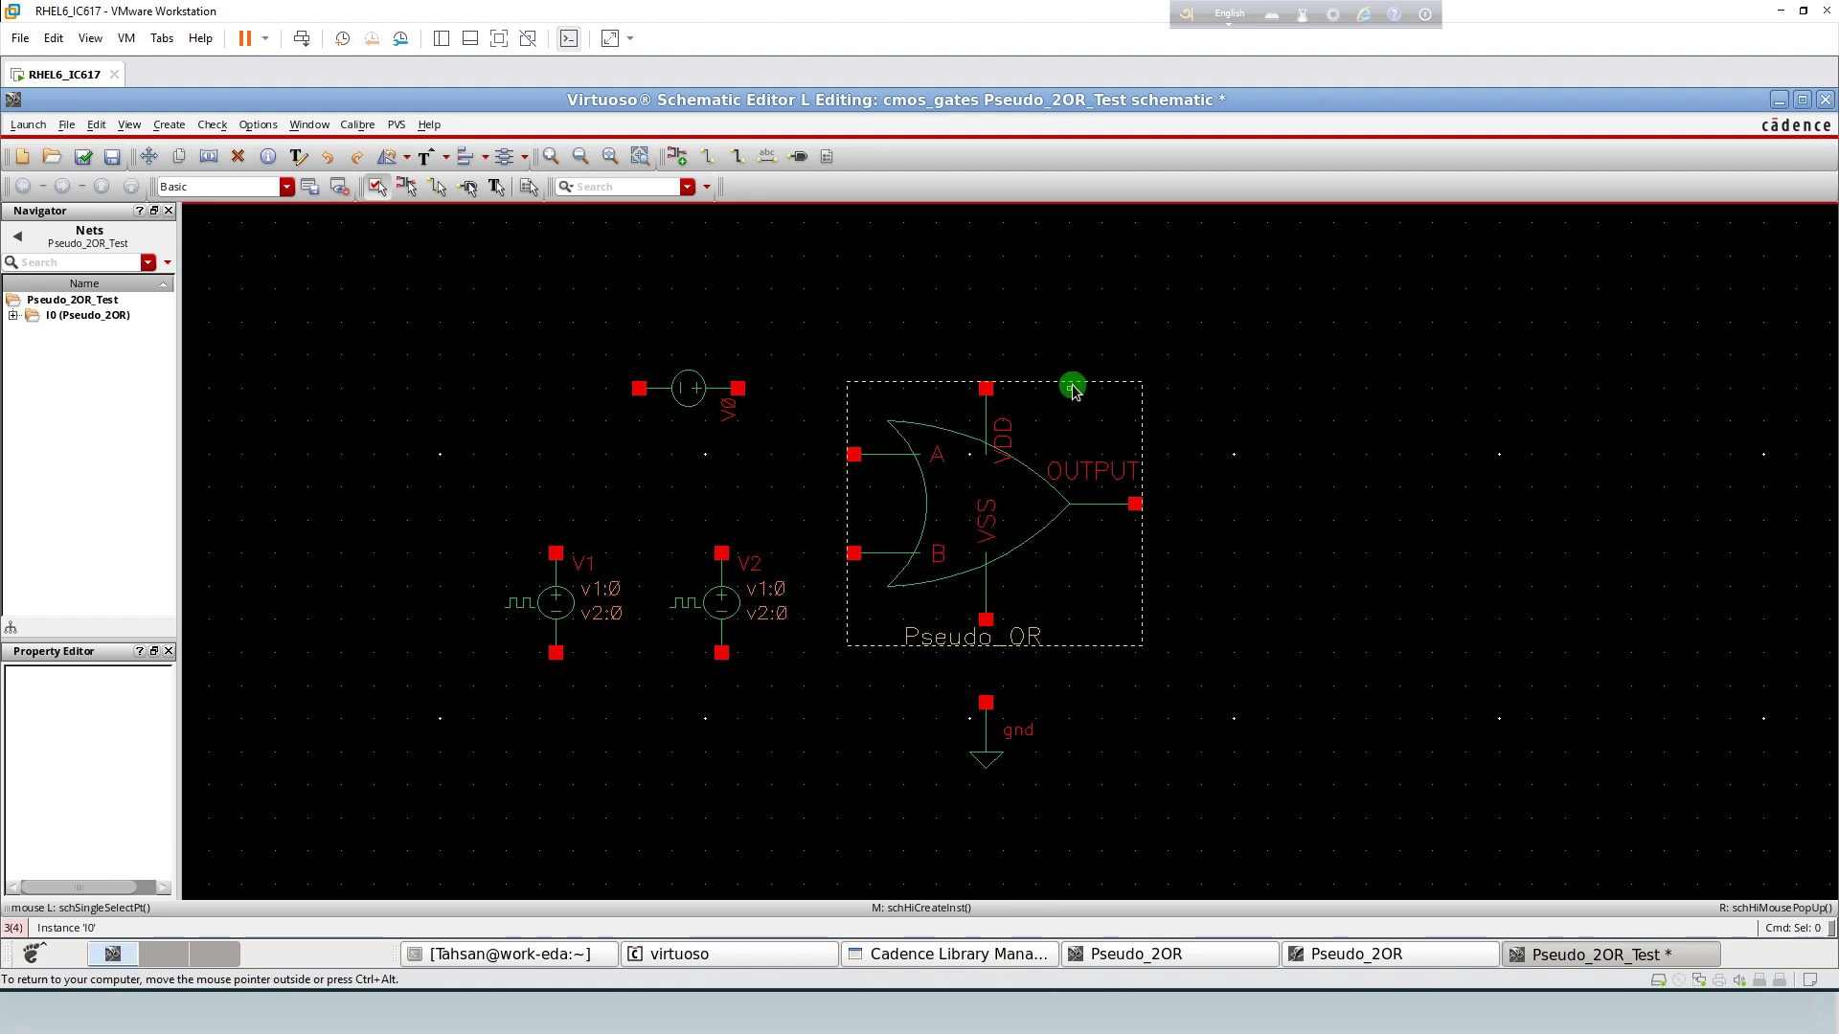
# - Create an output pin named Vout to the right of the gate, level with its OUTPUT terminal
pyautogui.press('p')
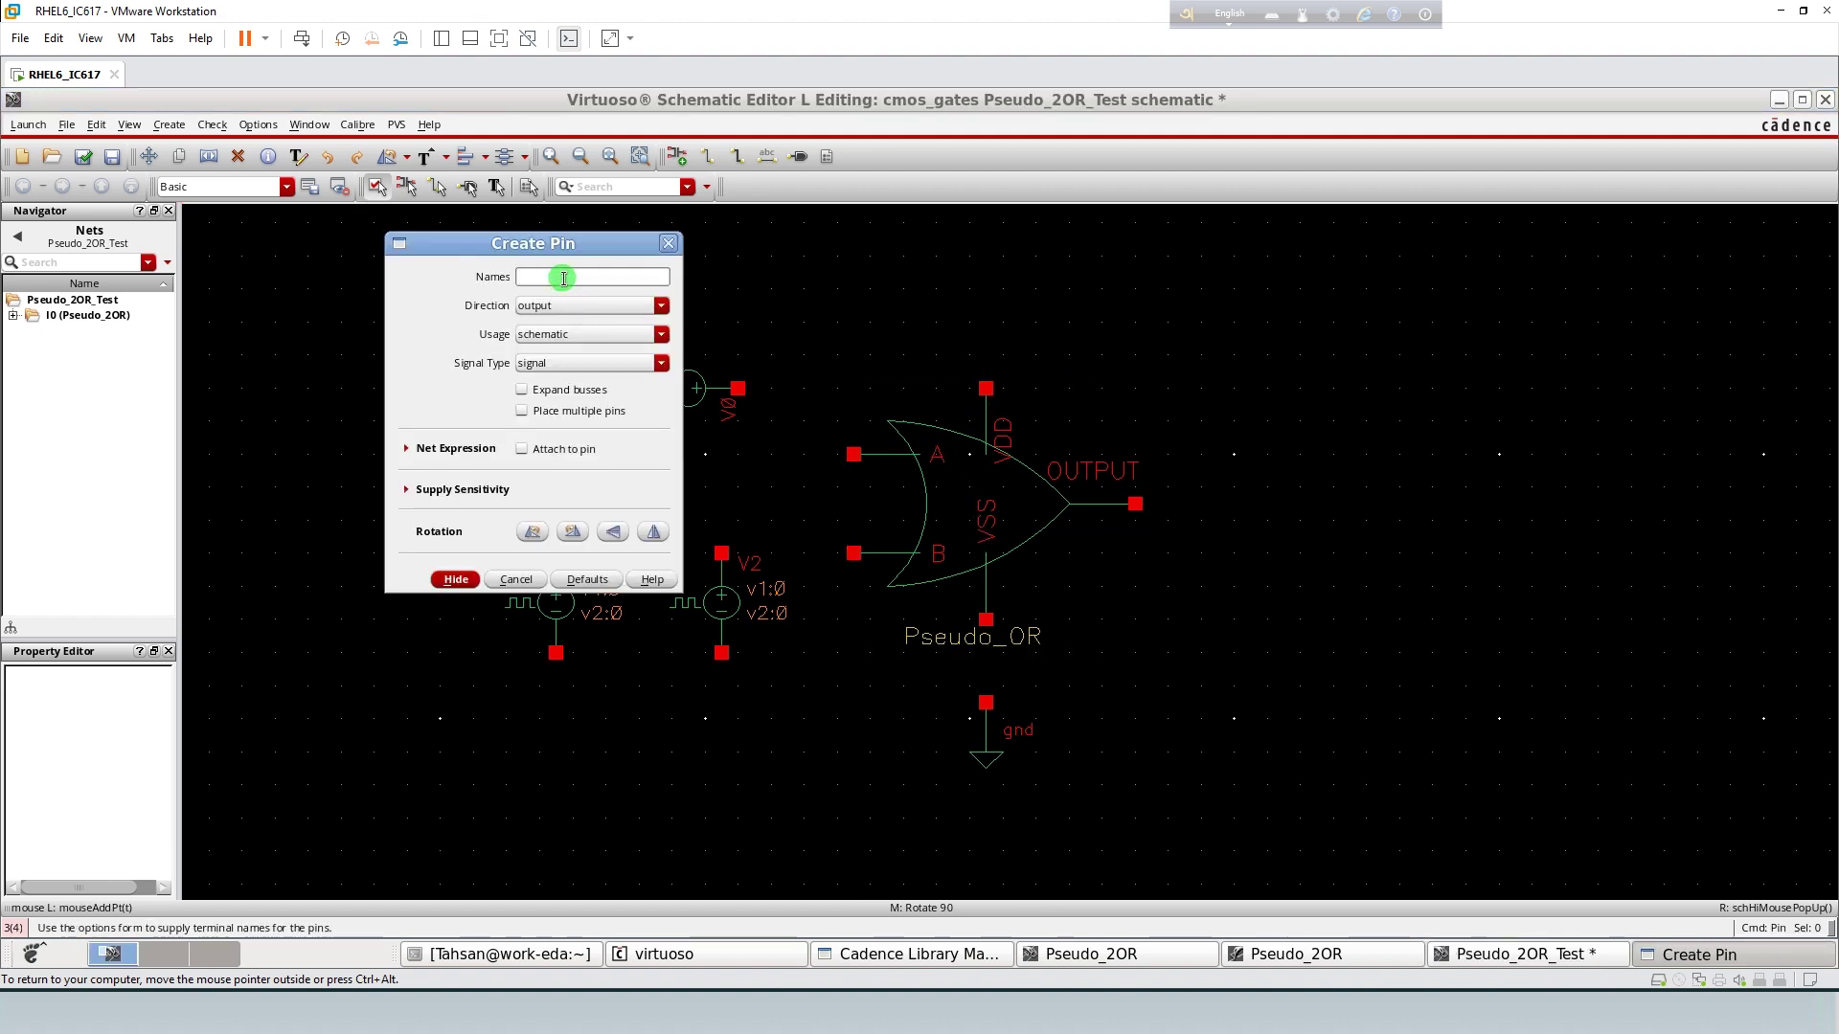
pyautogui.write('Vout')
pyautogui.press('Return')
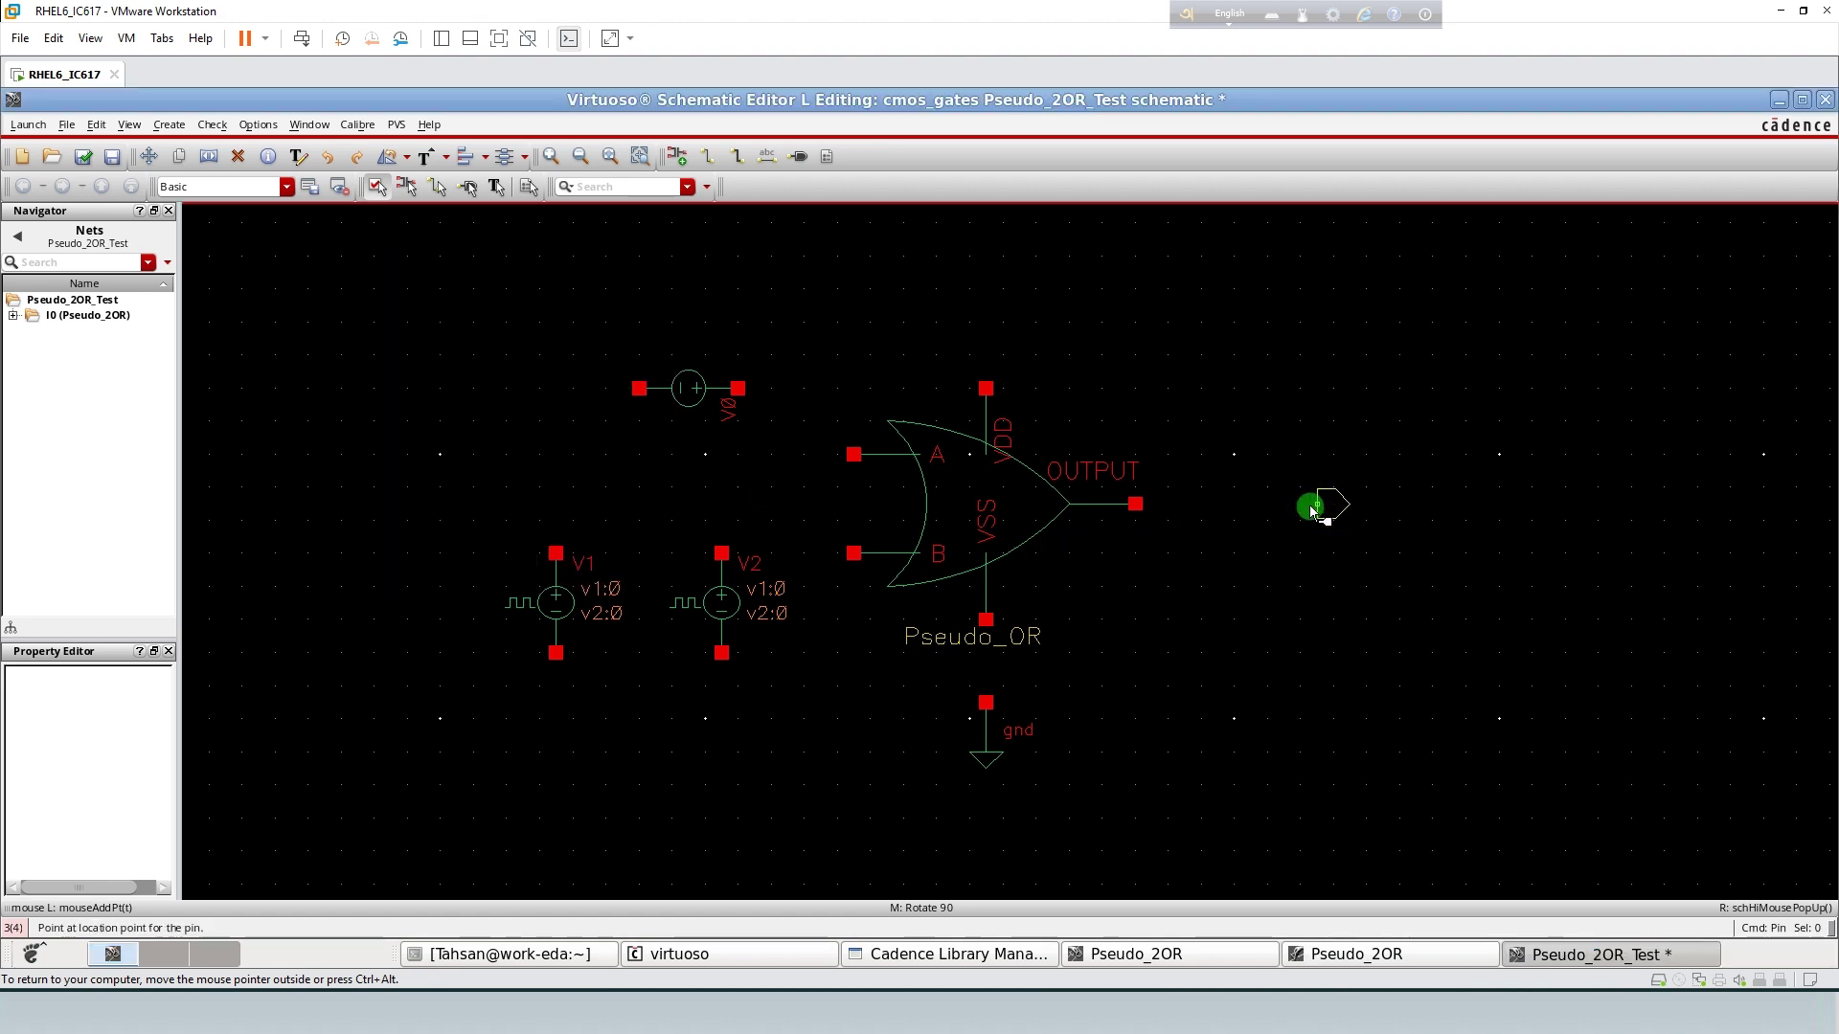
pyautogui.click(1334, 505)
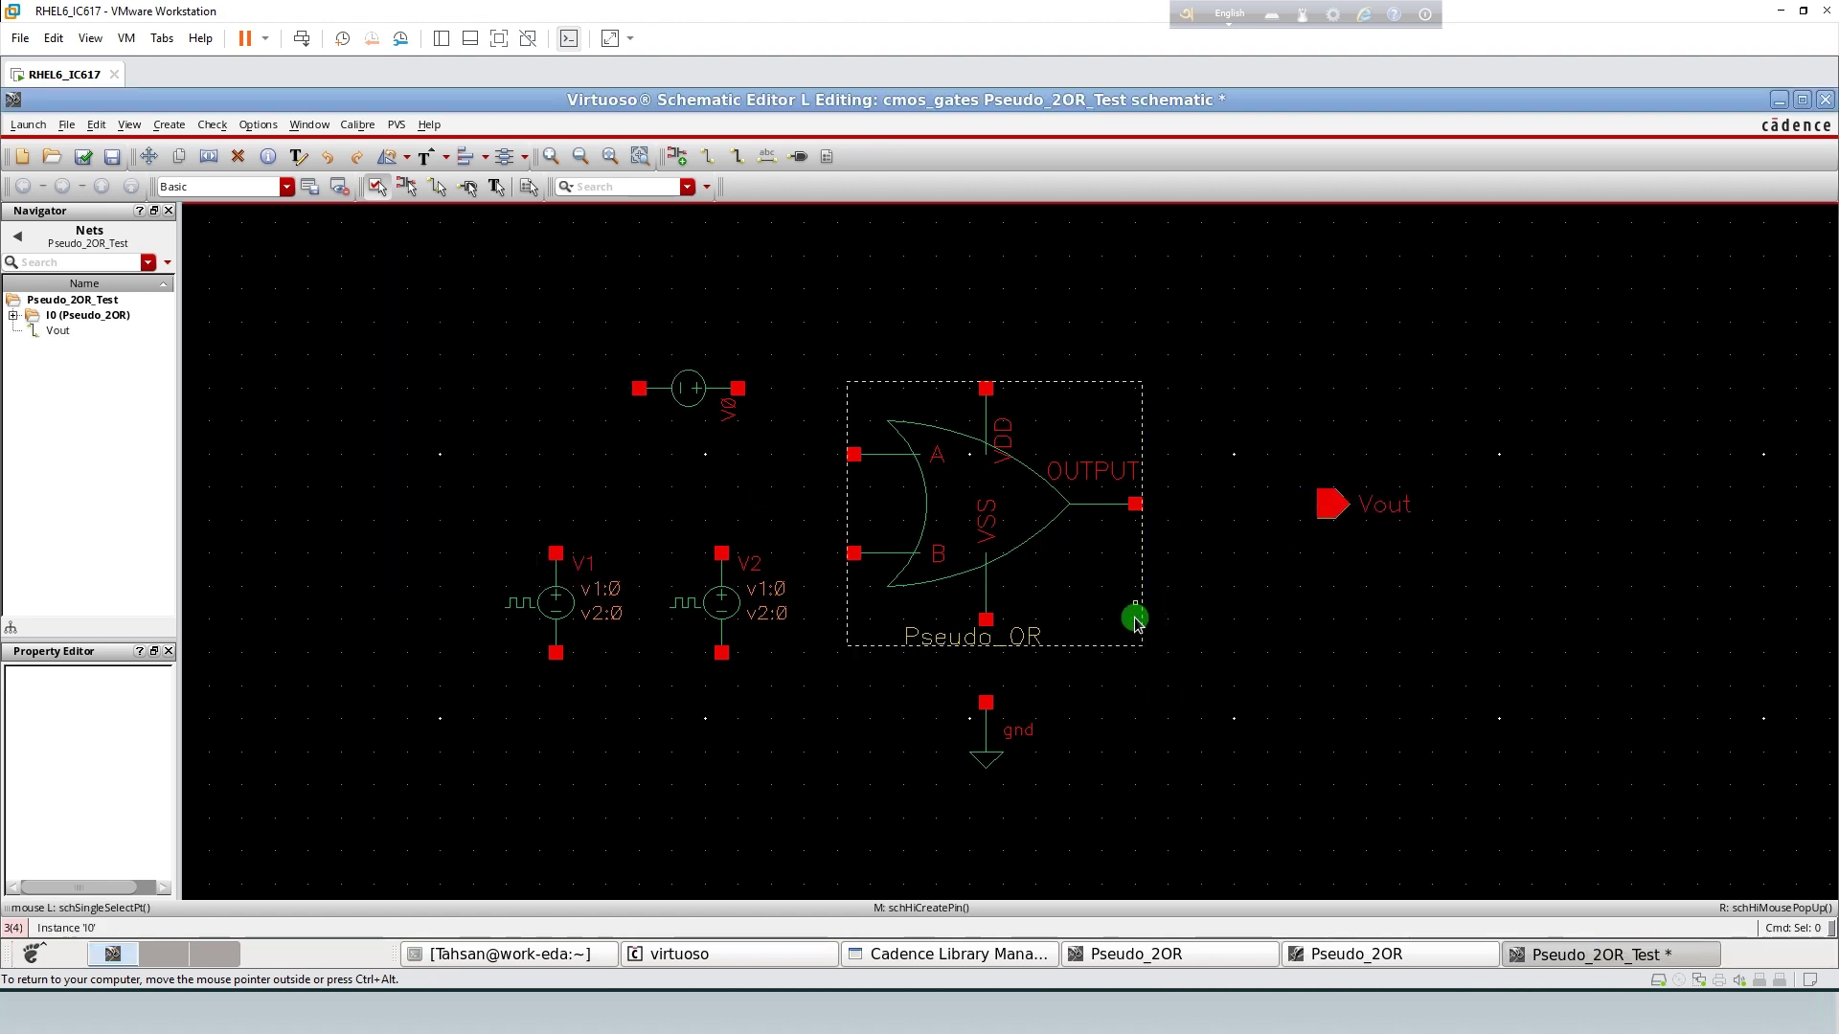
# - Wire the vdc source's positive terminal to the gate's VDD pin, and the VSS pin to gnd
pyautogui.press('w')
pyautogui.click(738, 388)
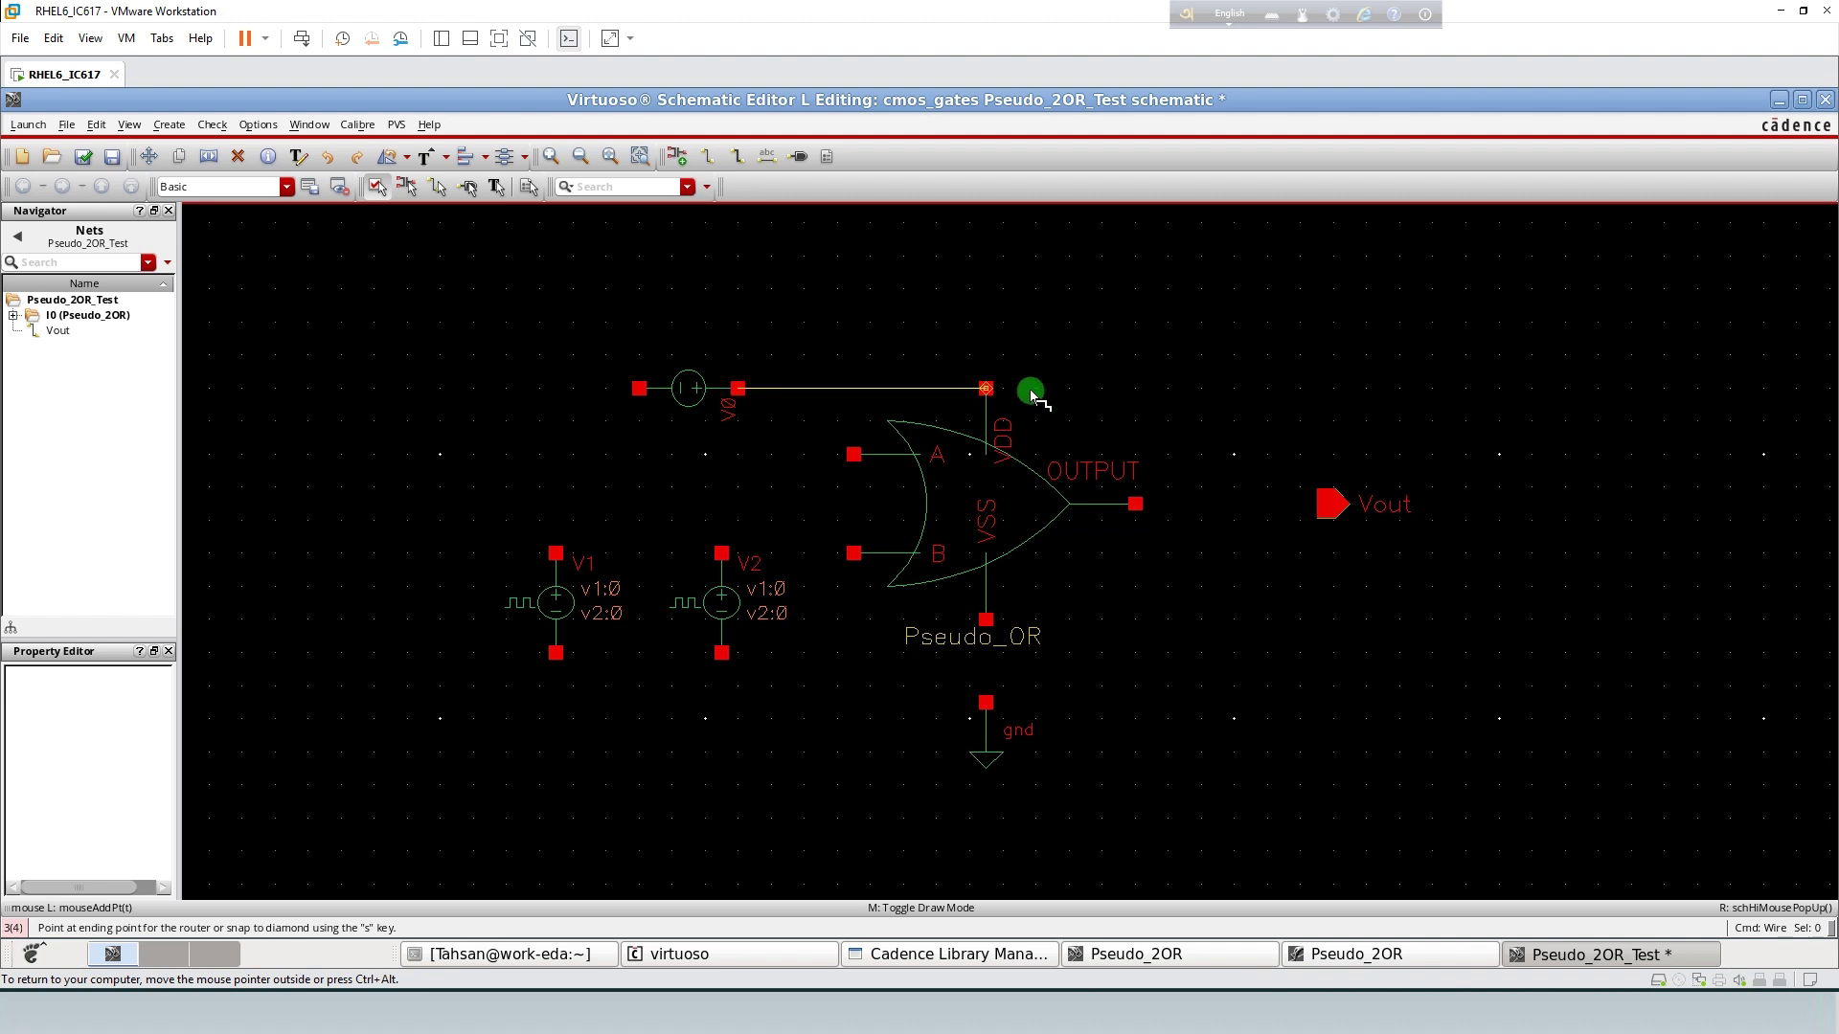
pyautogui.click(986, 388)
pyautogui.click(985, 619)
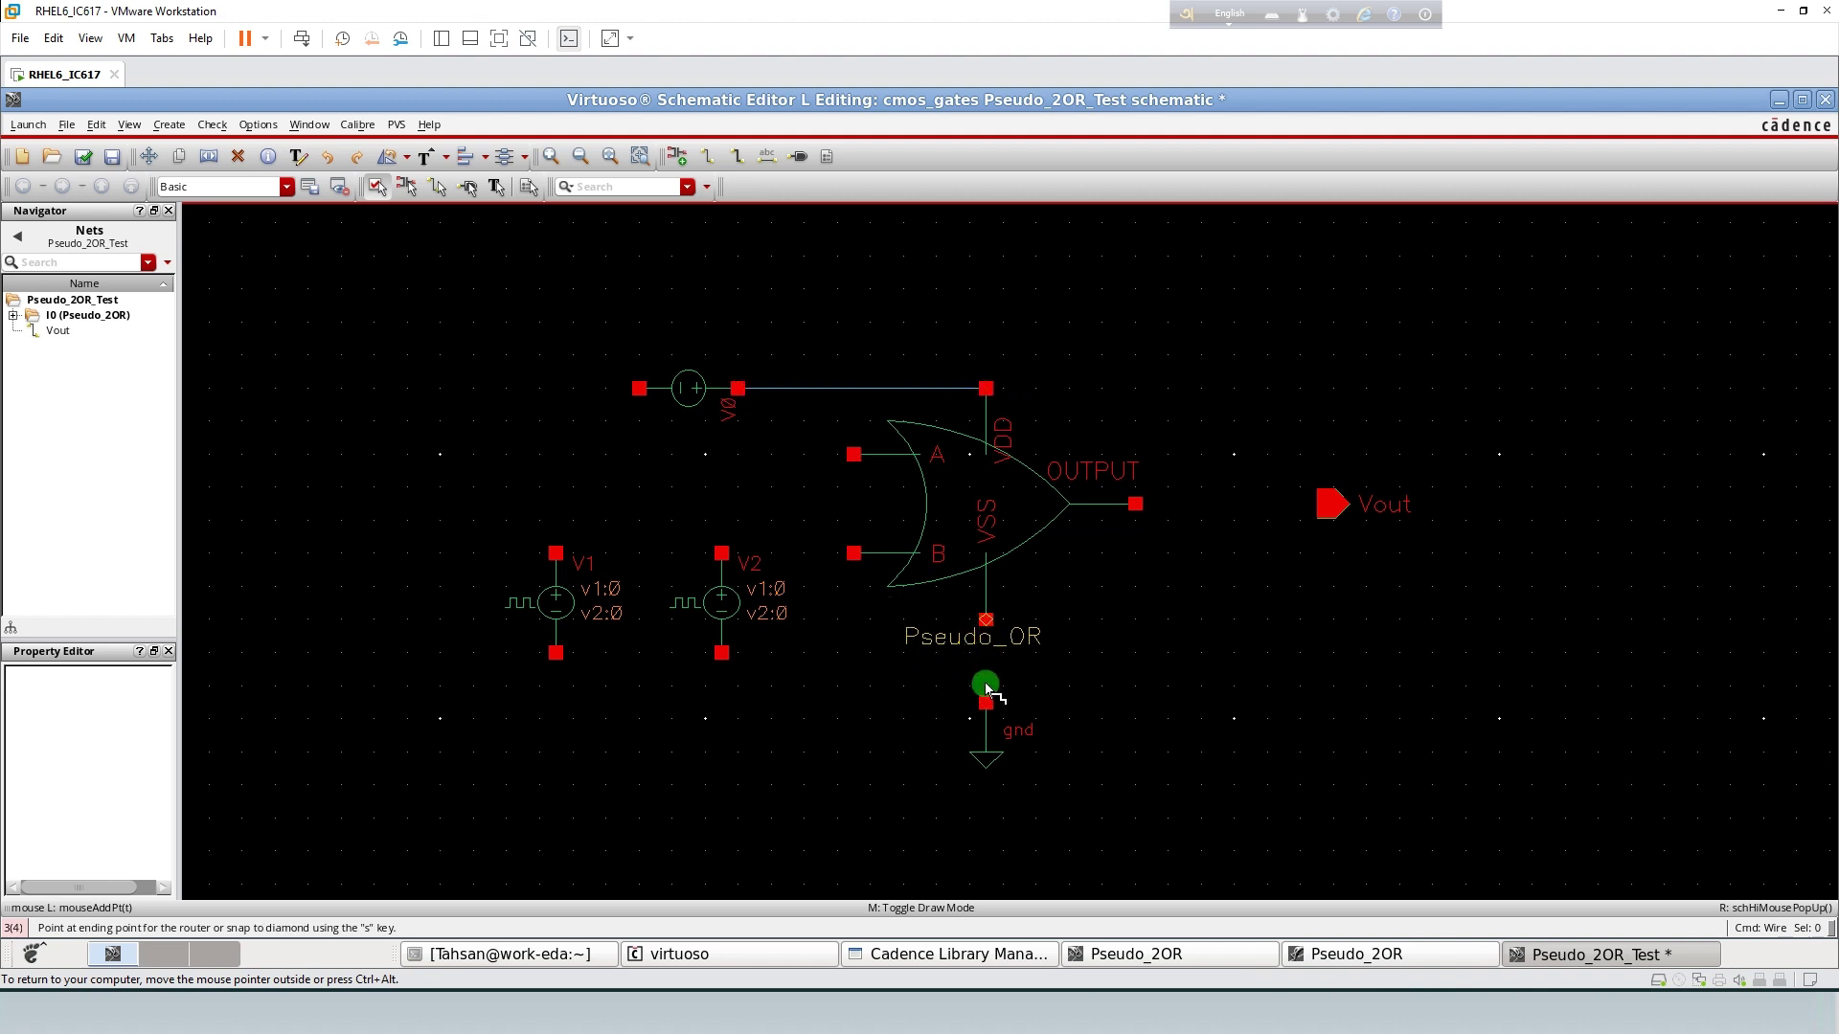
pyautogui.click(985, 702)
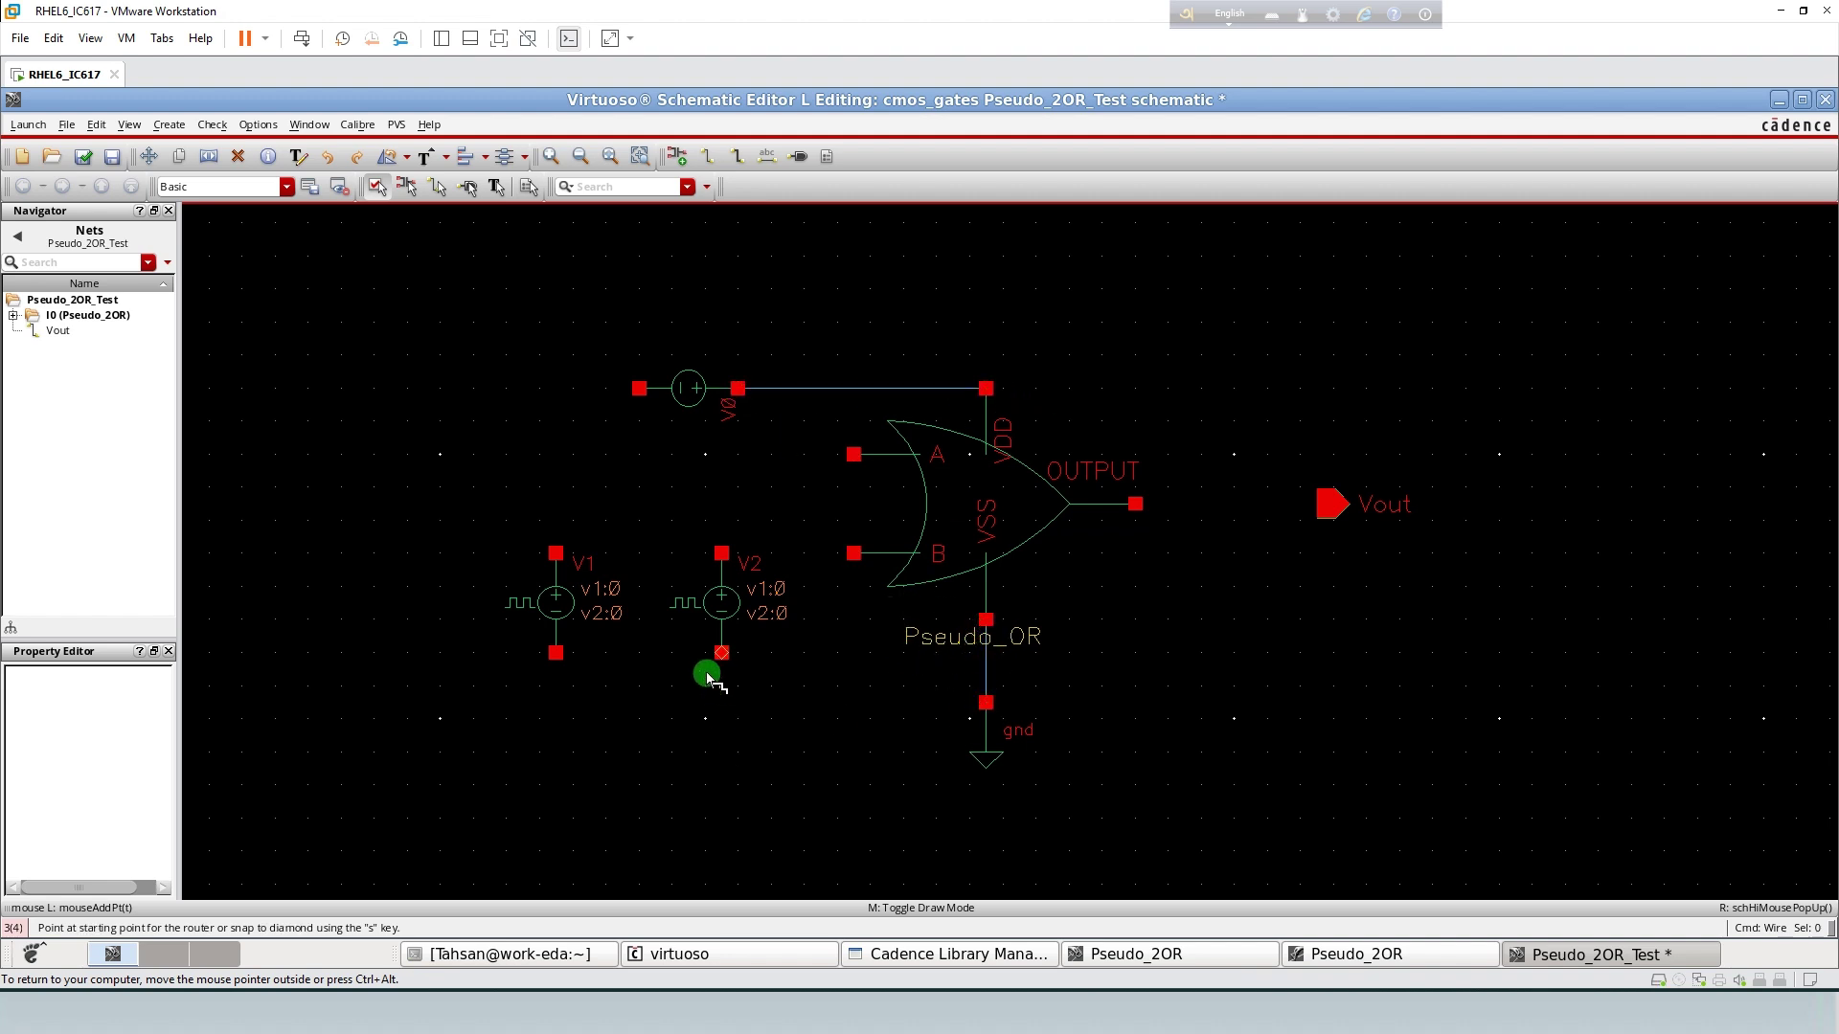
# - Wire the negative terminals of the vdc source and both pulse sources to gnd, routing the vdc wire around the pulse sources
pyautogui.click(639, 388)
pyautogui.click(481, 398)
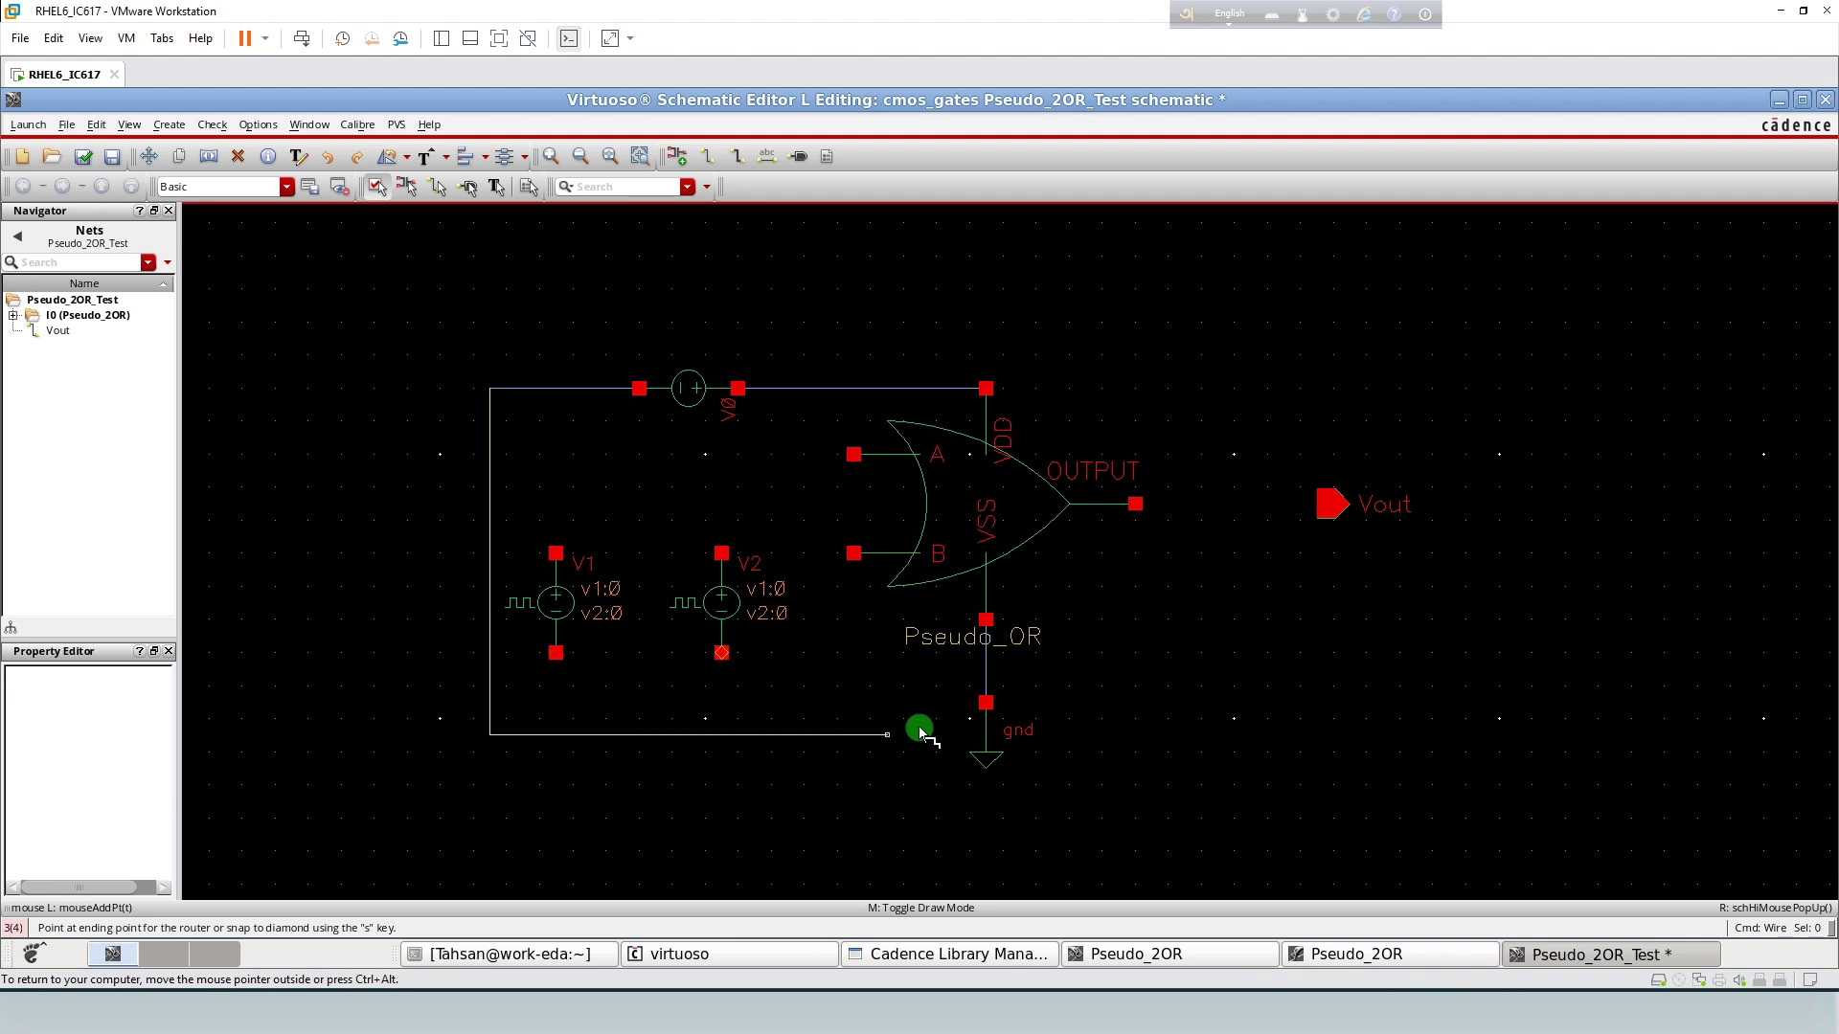
pyautogui.click(975, 713)
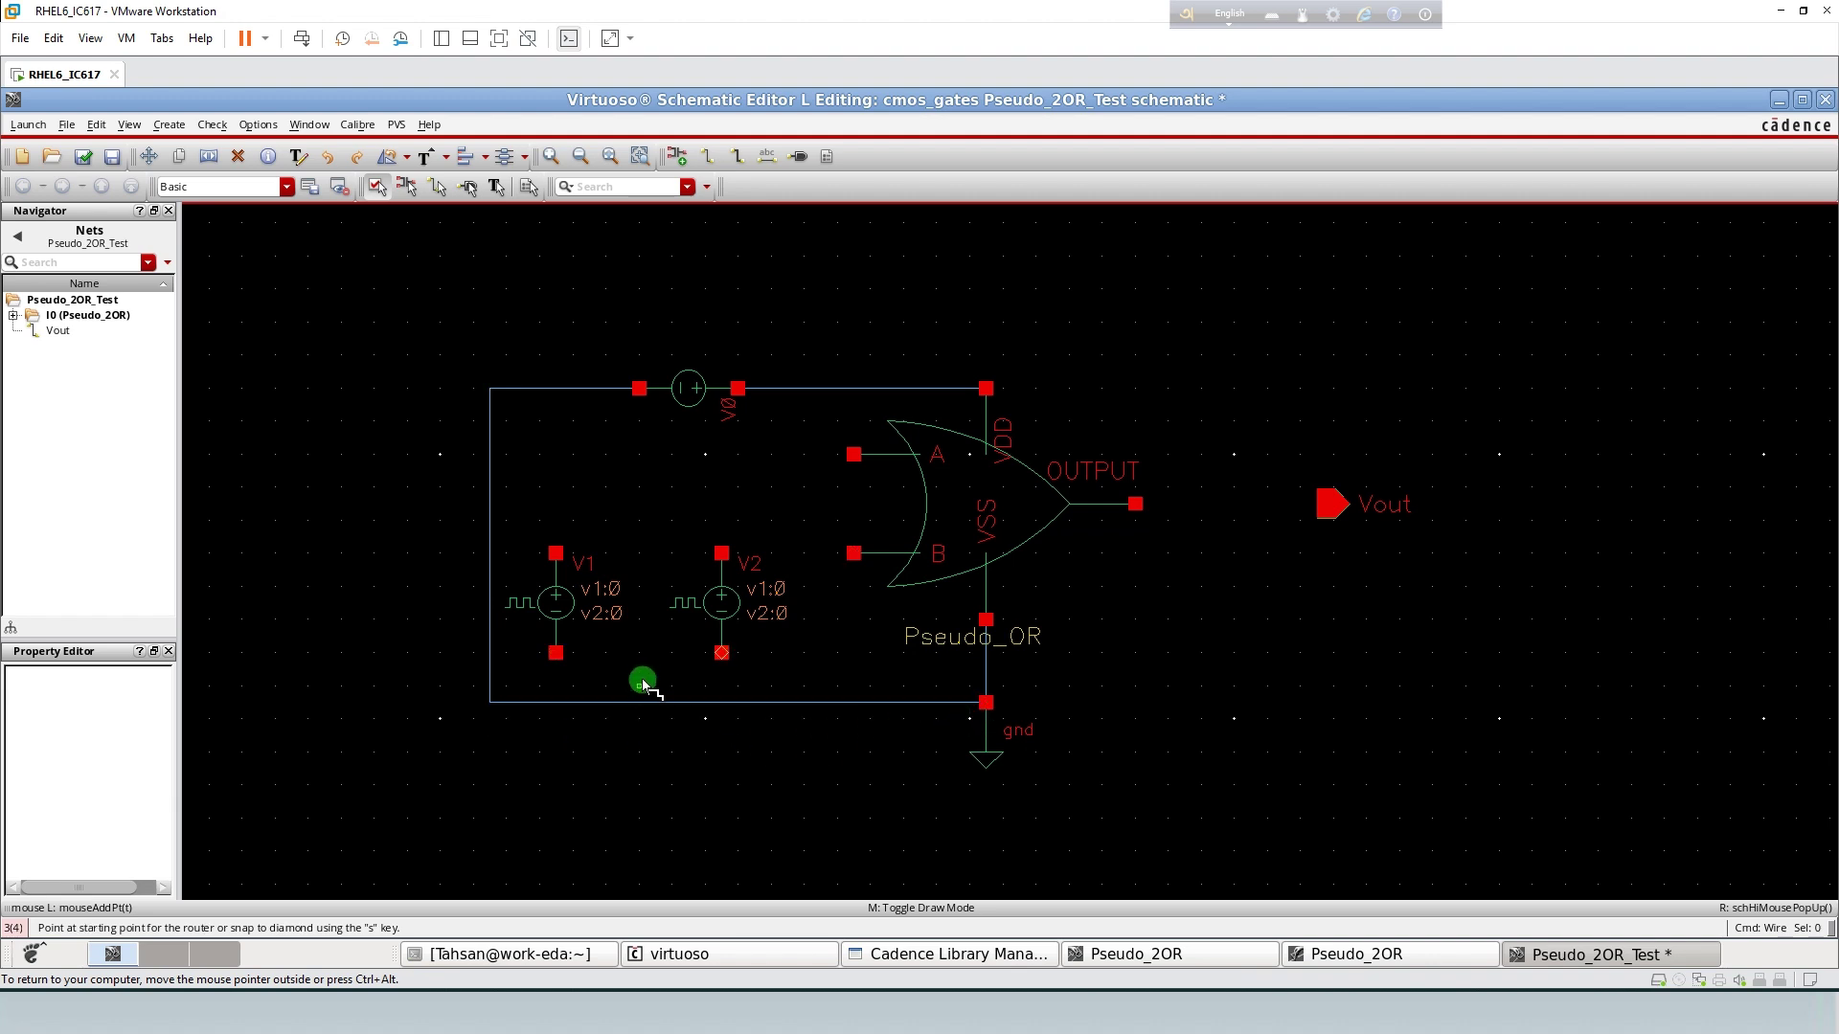
pyautogui.click(556, 654)
pyautogui.click(557, 702)
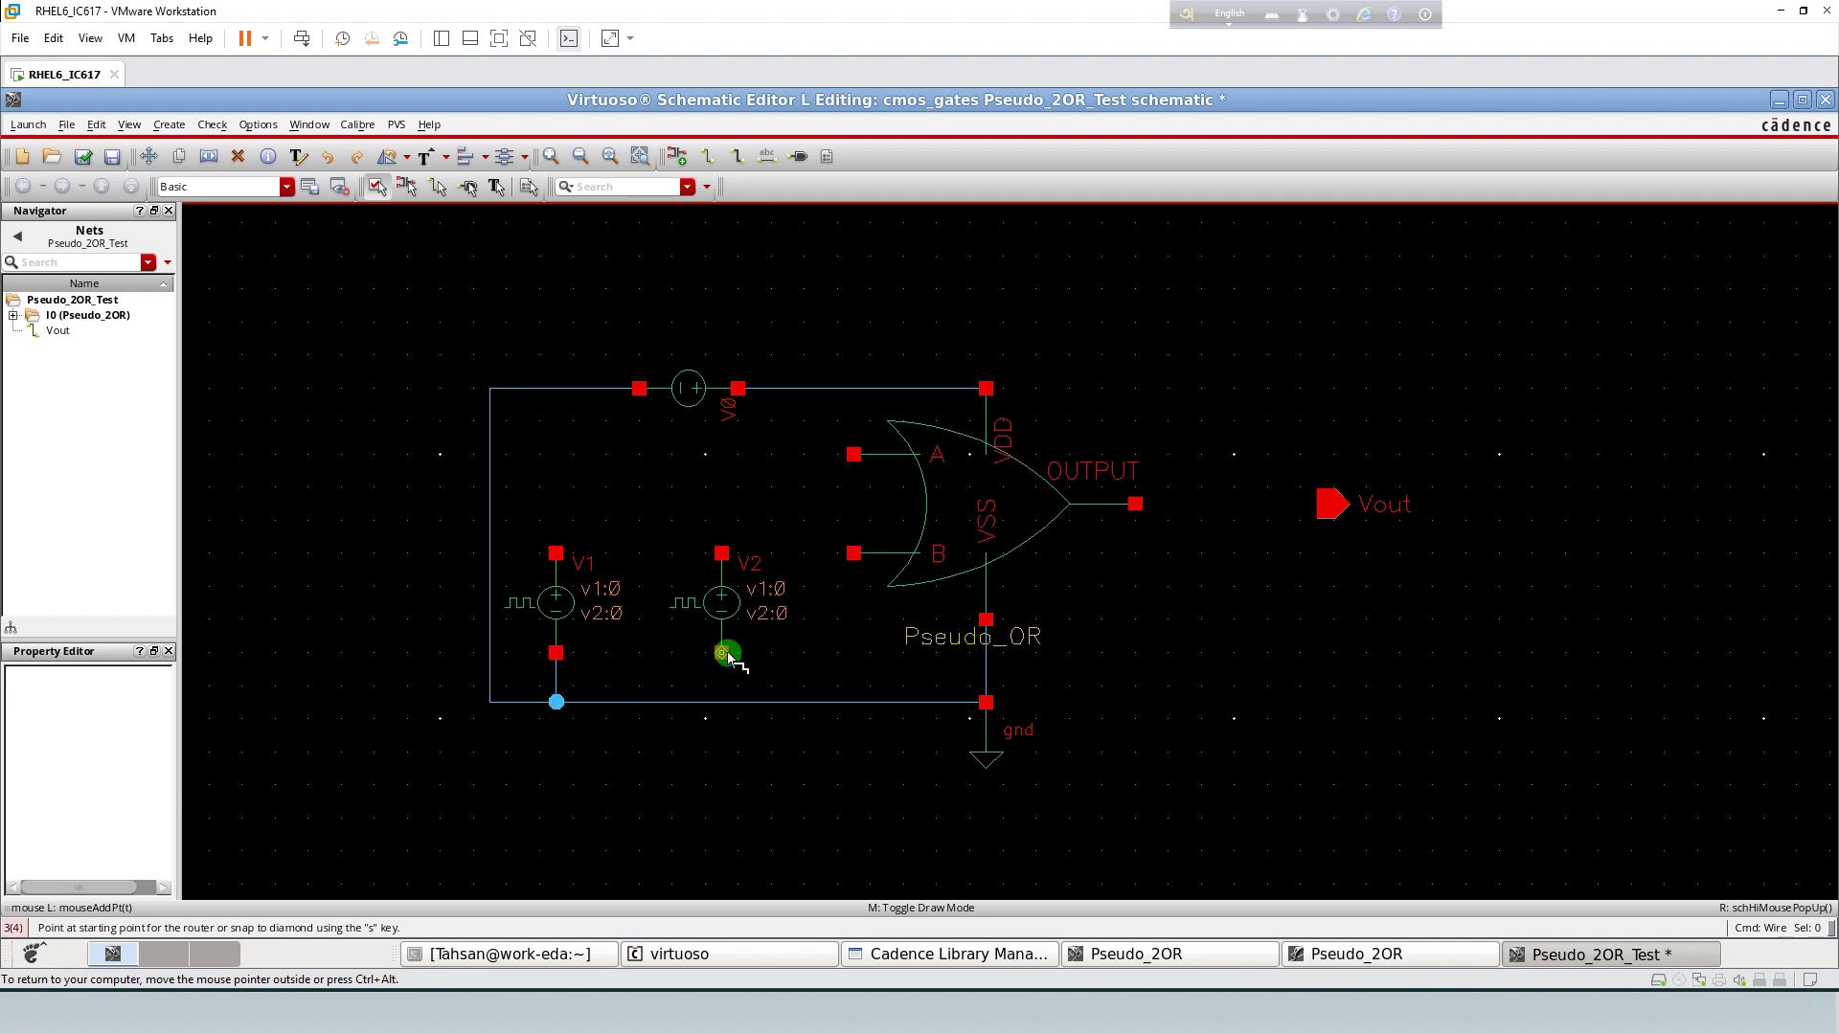
pyautogui.click(721, 653)
pyautogui.click(723, 702)
# - Wire the positive terminals of the right pulse source to input B and the left pulse source to input A
pyautogui.click(721, 553)
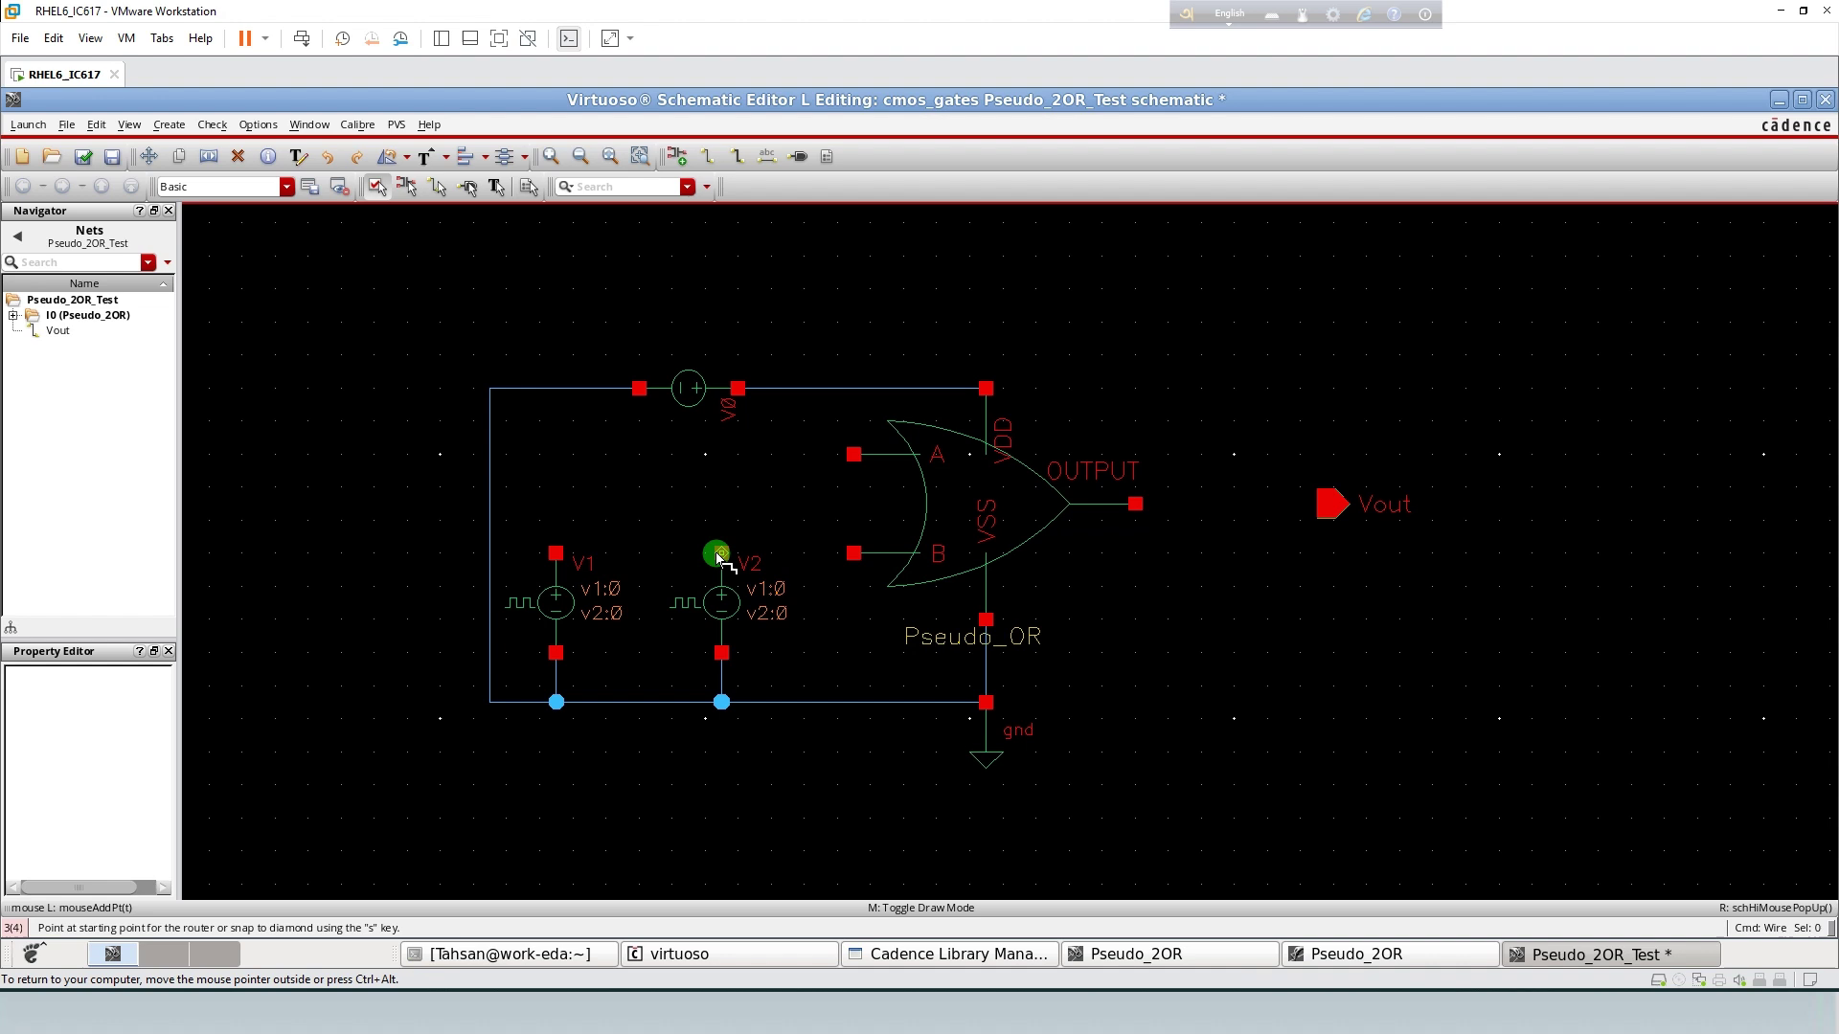
pyautogui.click(854, 555)
pyautogui.click(556, 554)
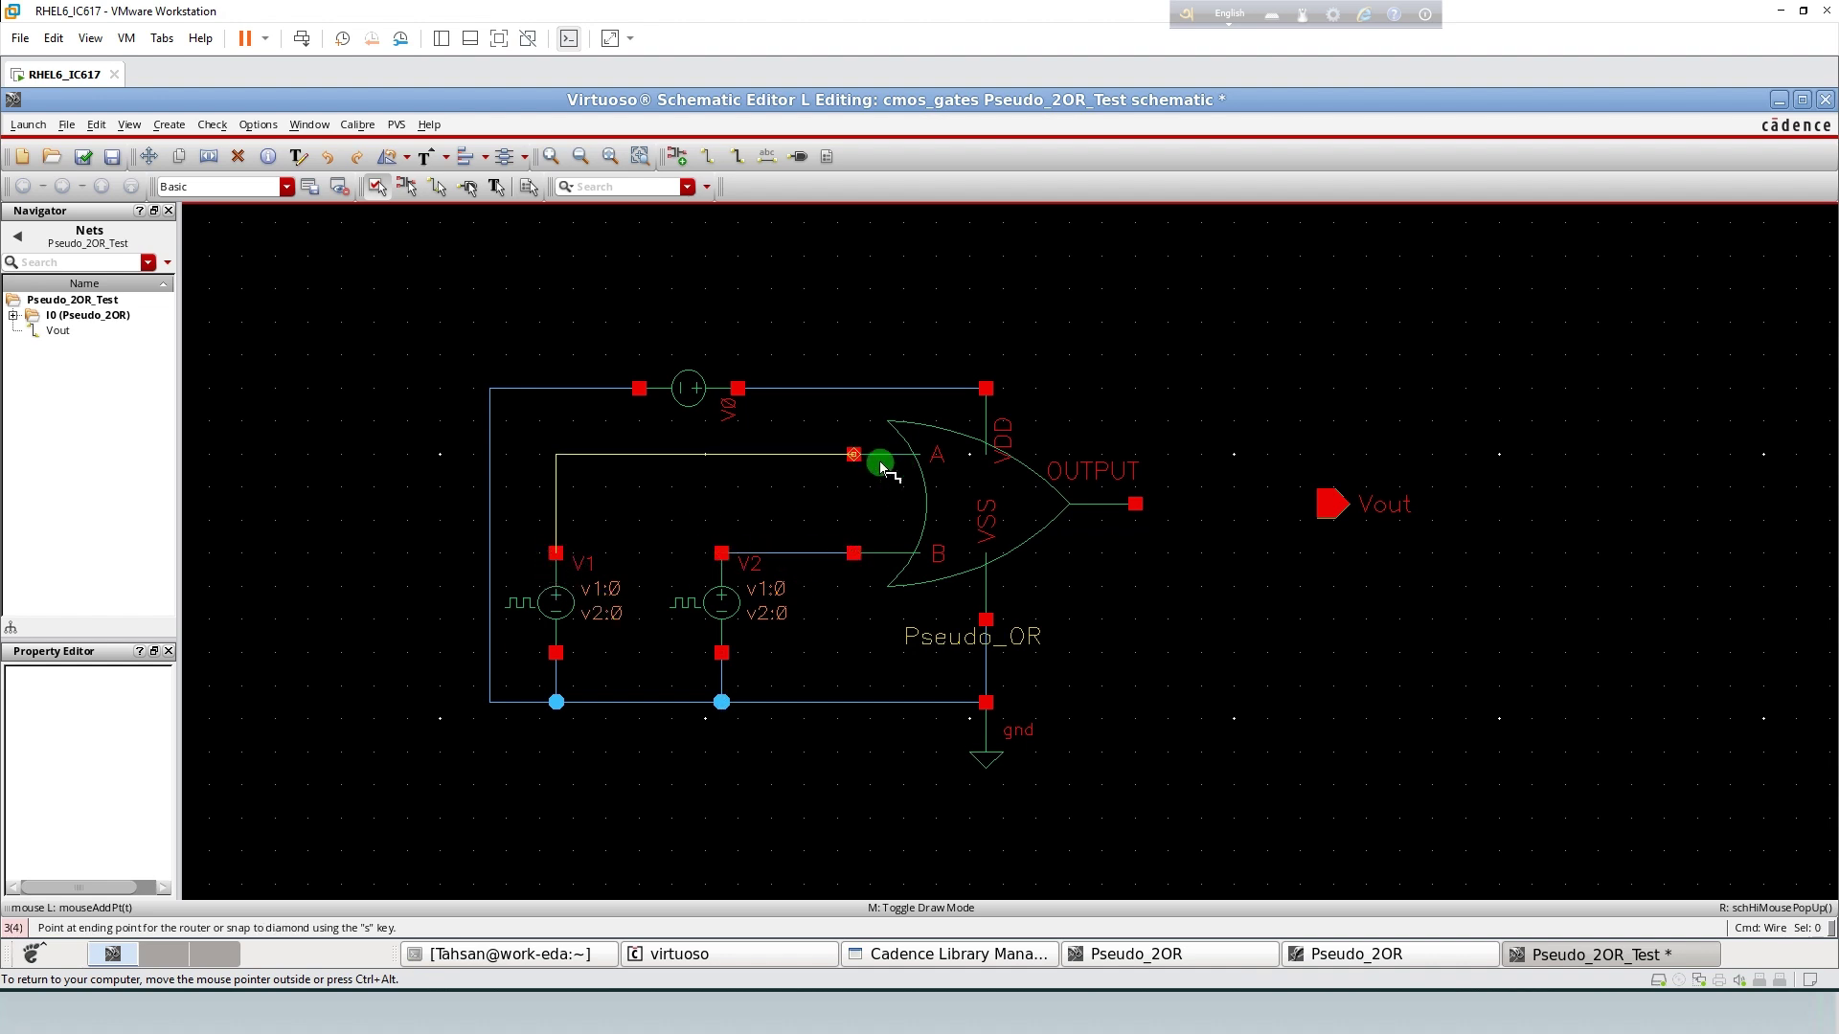
pyautogui.click(854, 455)
# - Wire the gate's OUTPUT terminal to the Vout pin, and check and save the schematic
pyautogui.click(1135, 504)
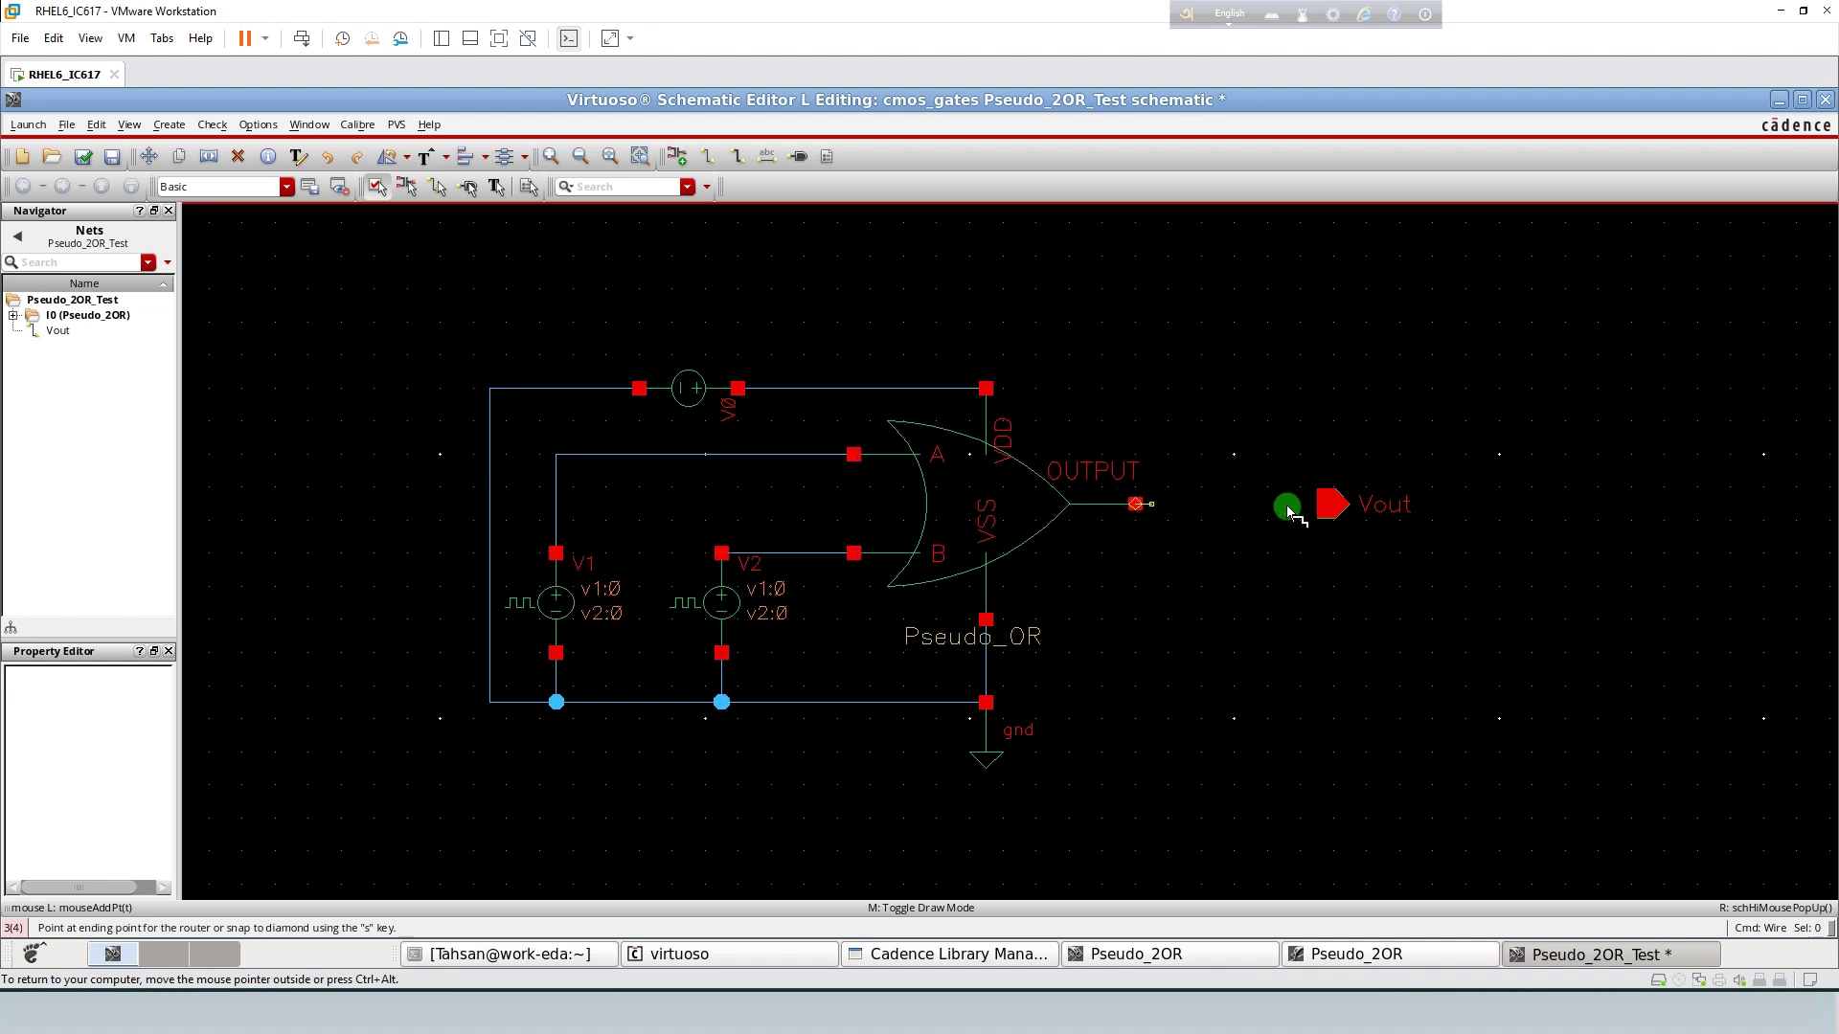
pyautogui.click(1333, 505)
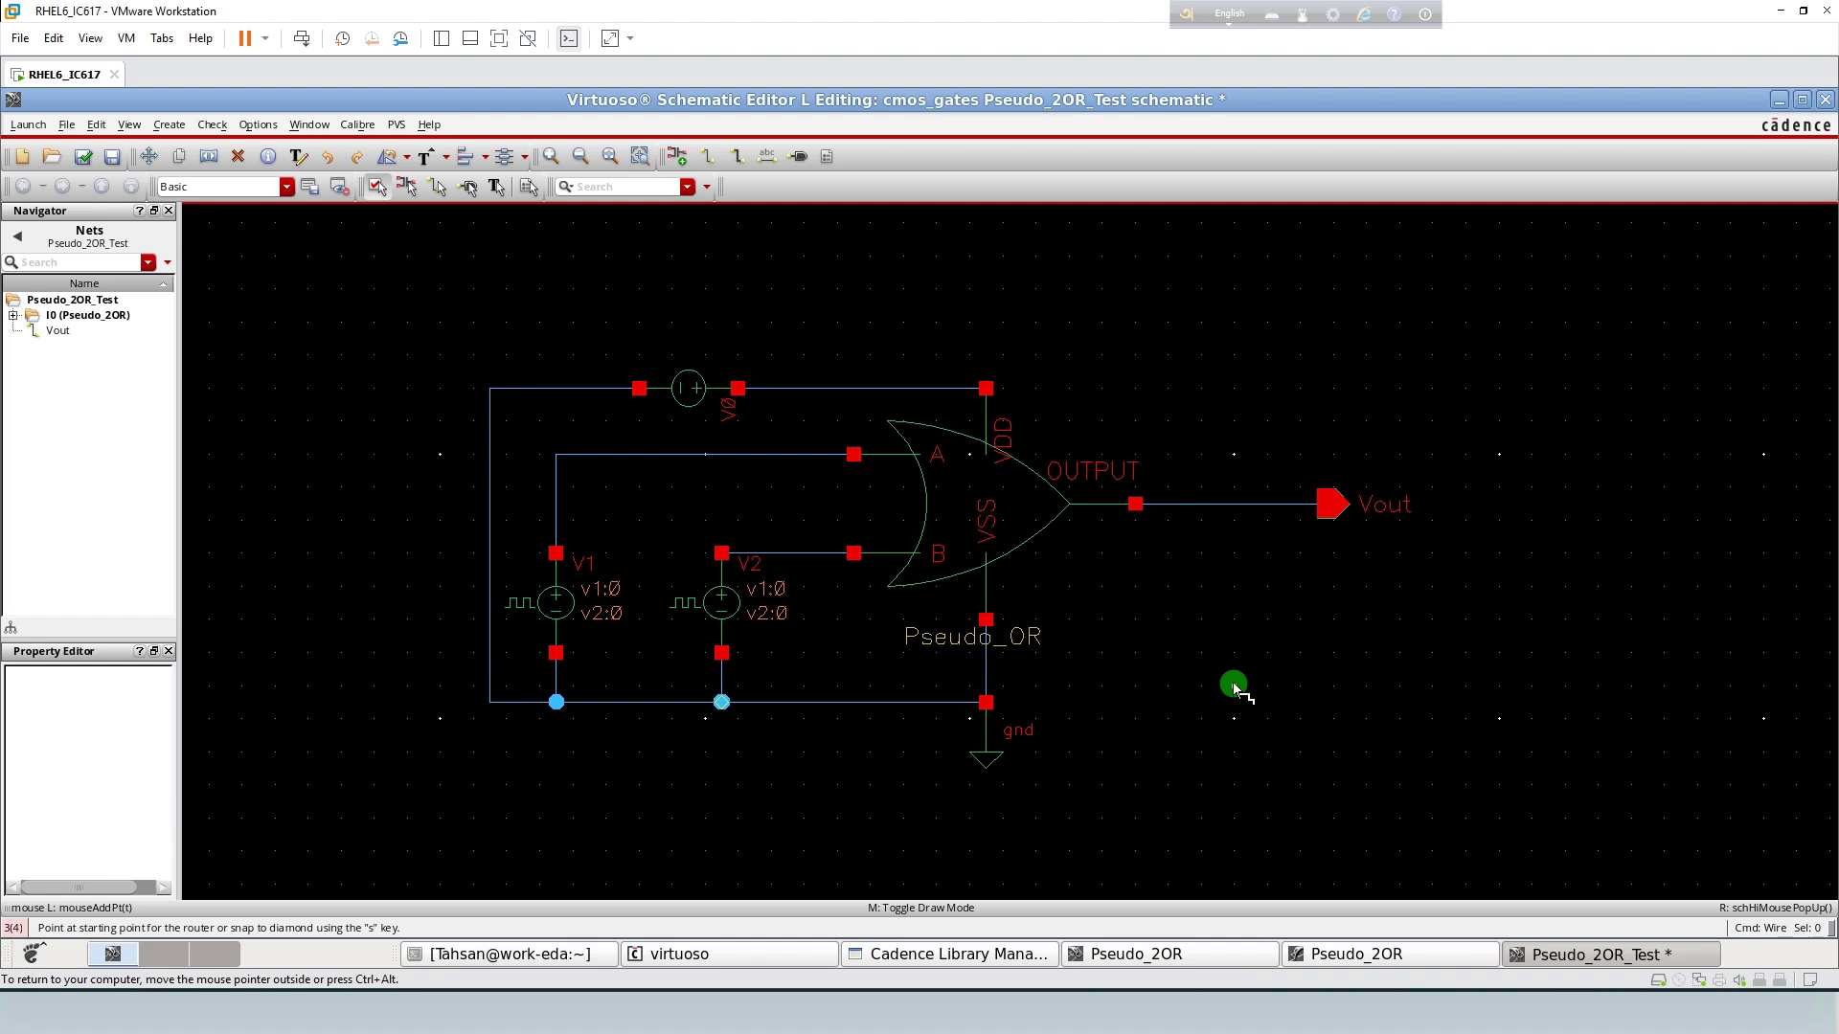
pyautogui.press('Escape')
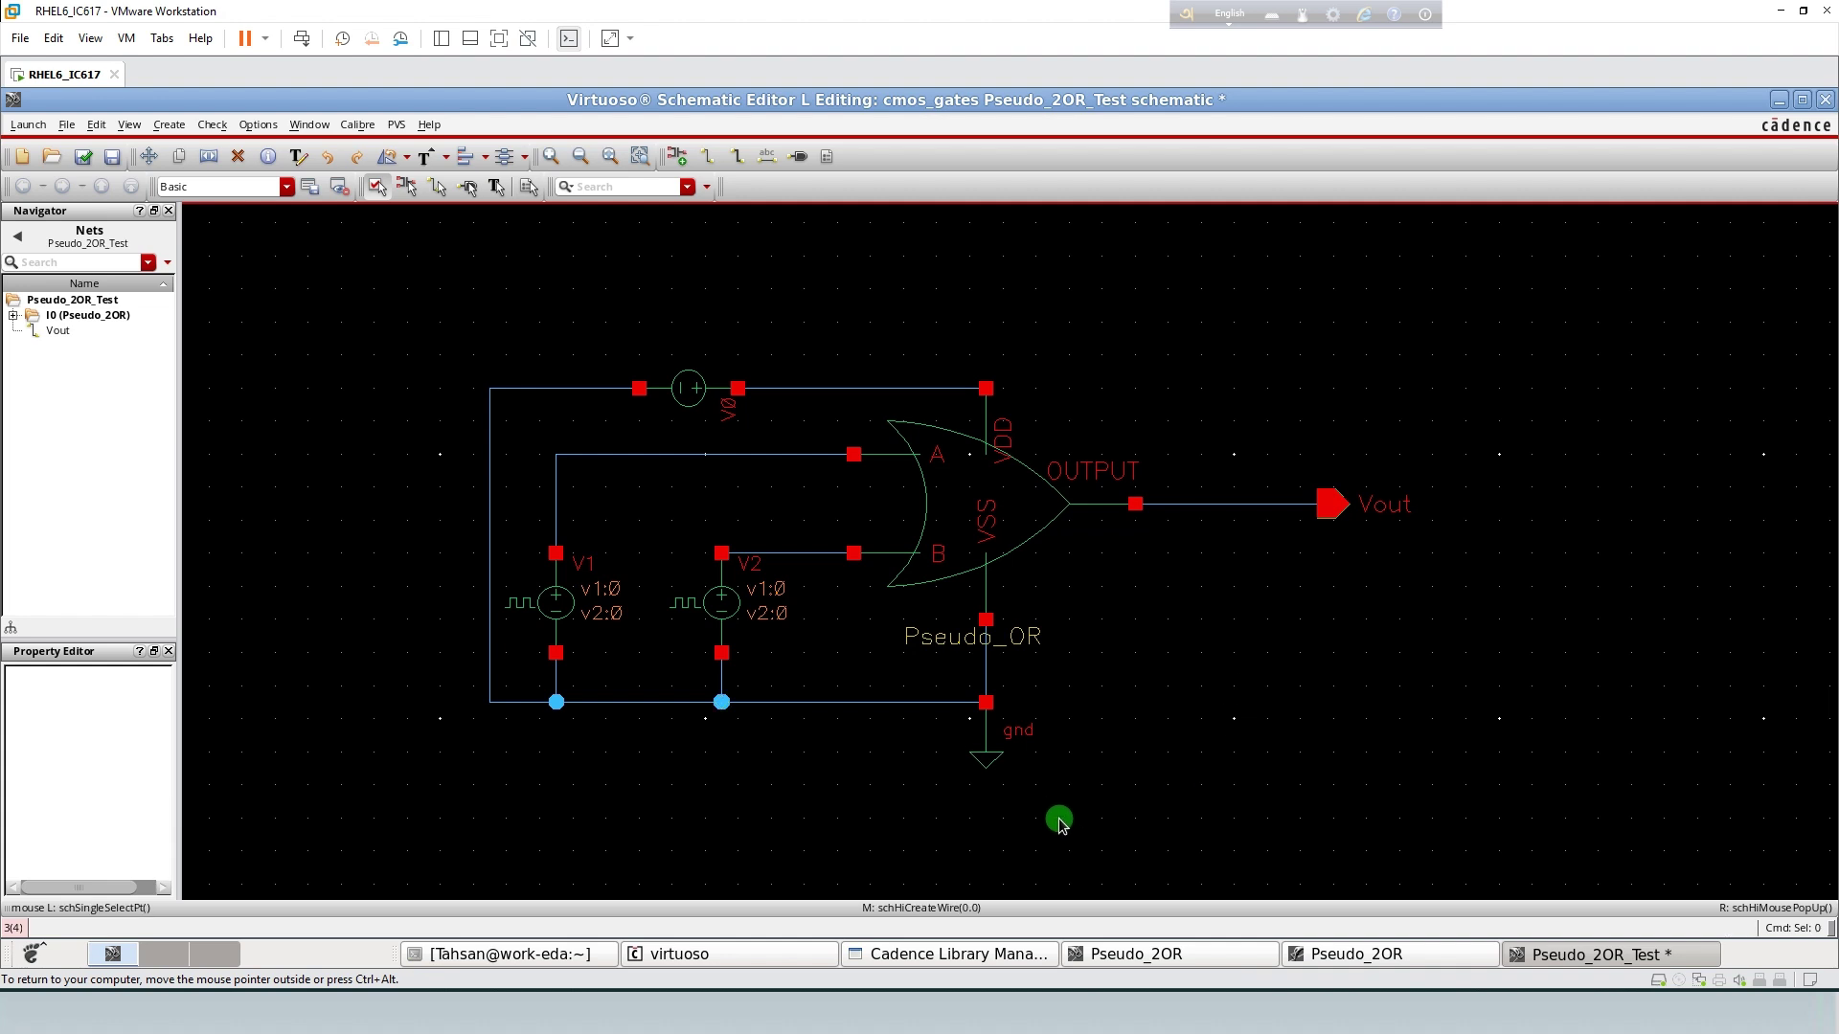
pyautogui.click(92, 159)
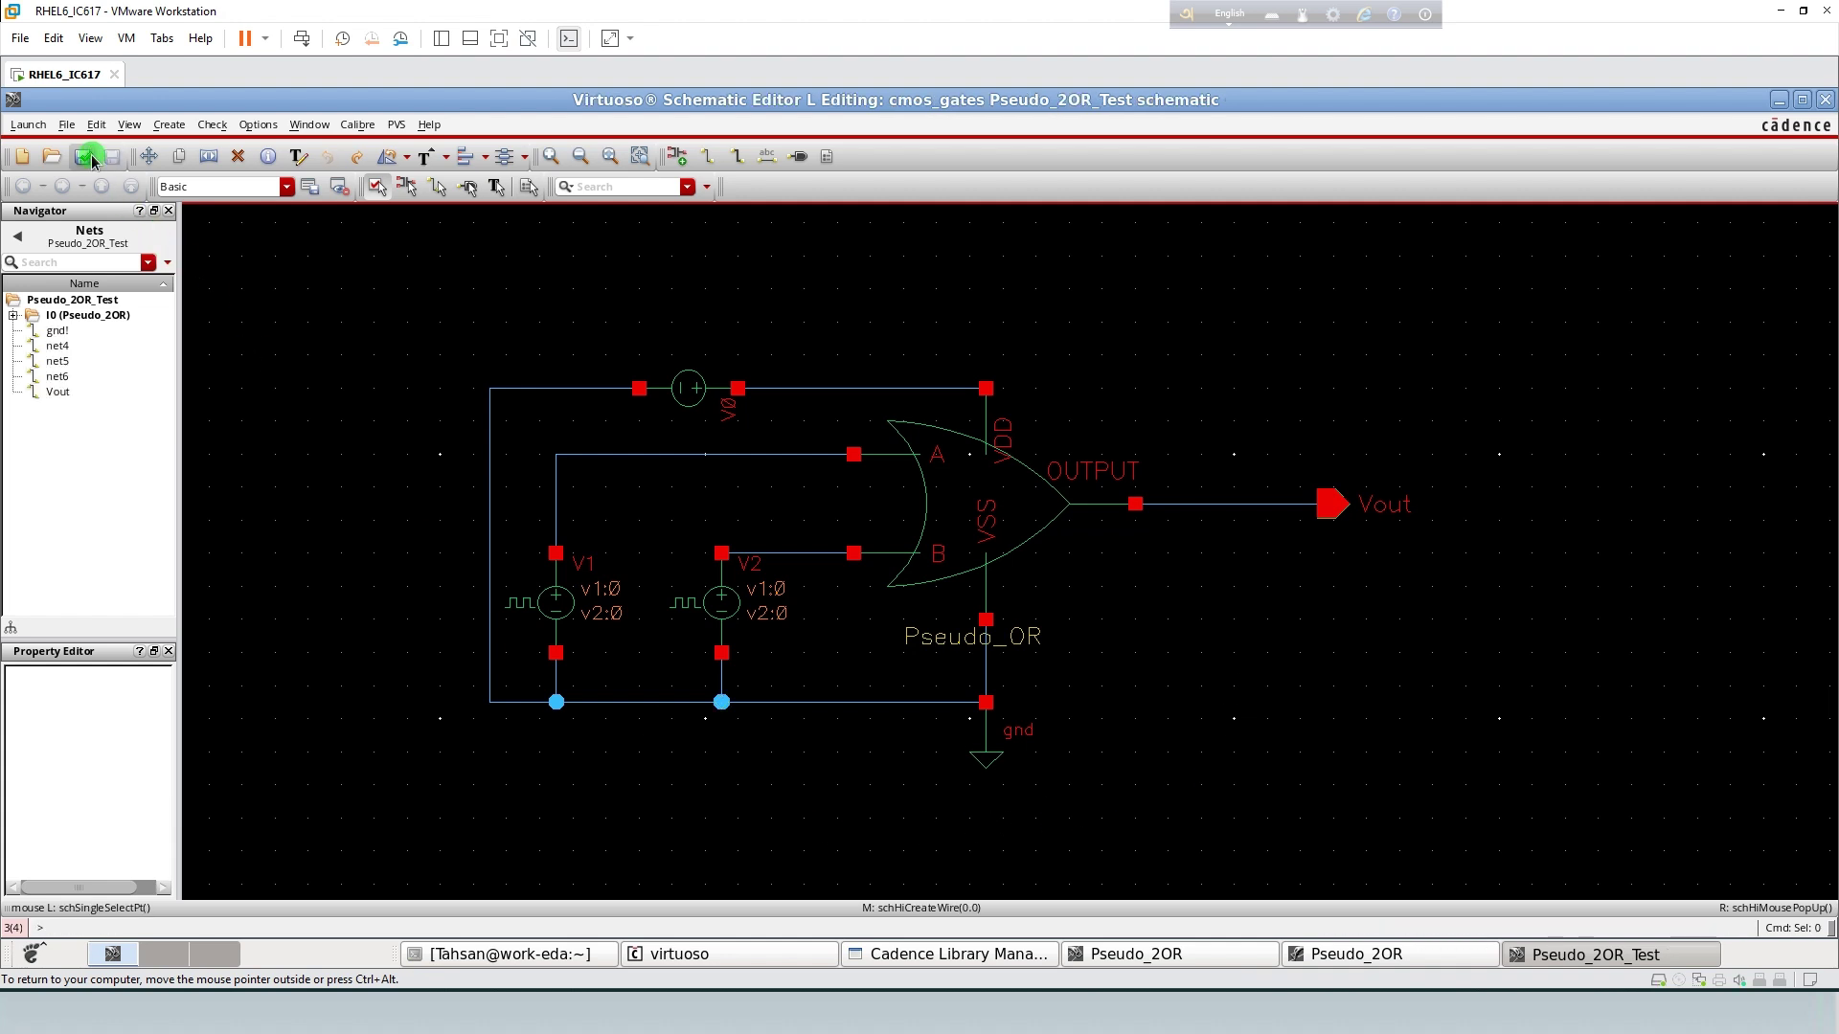
# - Set the DC voltage of the vdc supply source V0 to 1.2 V
pyautogui.click(693, 405)
pyautogui.press('q')
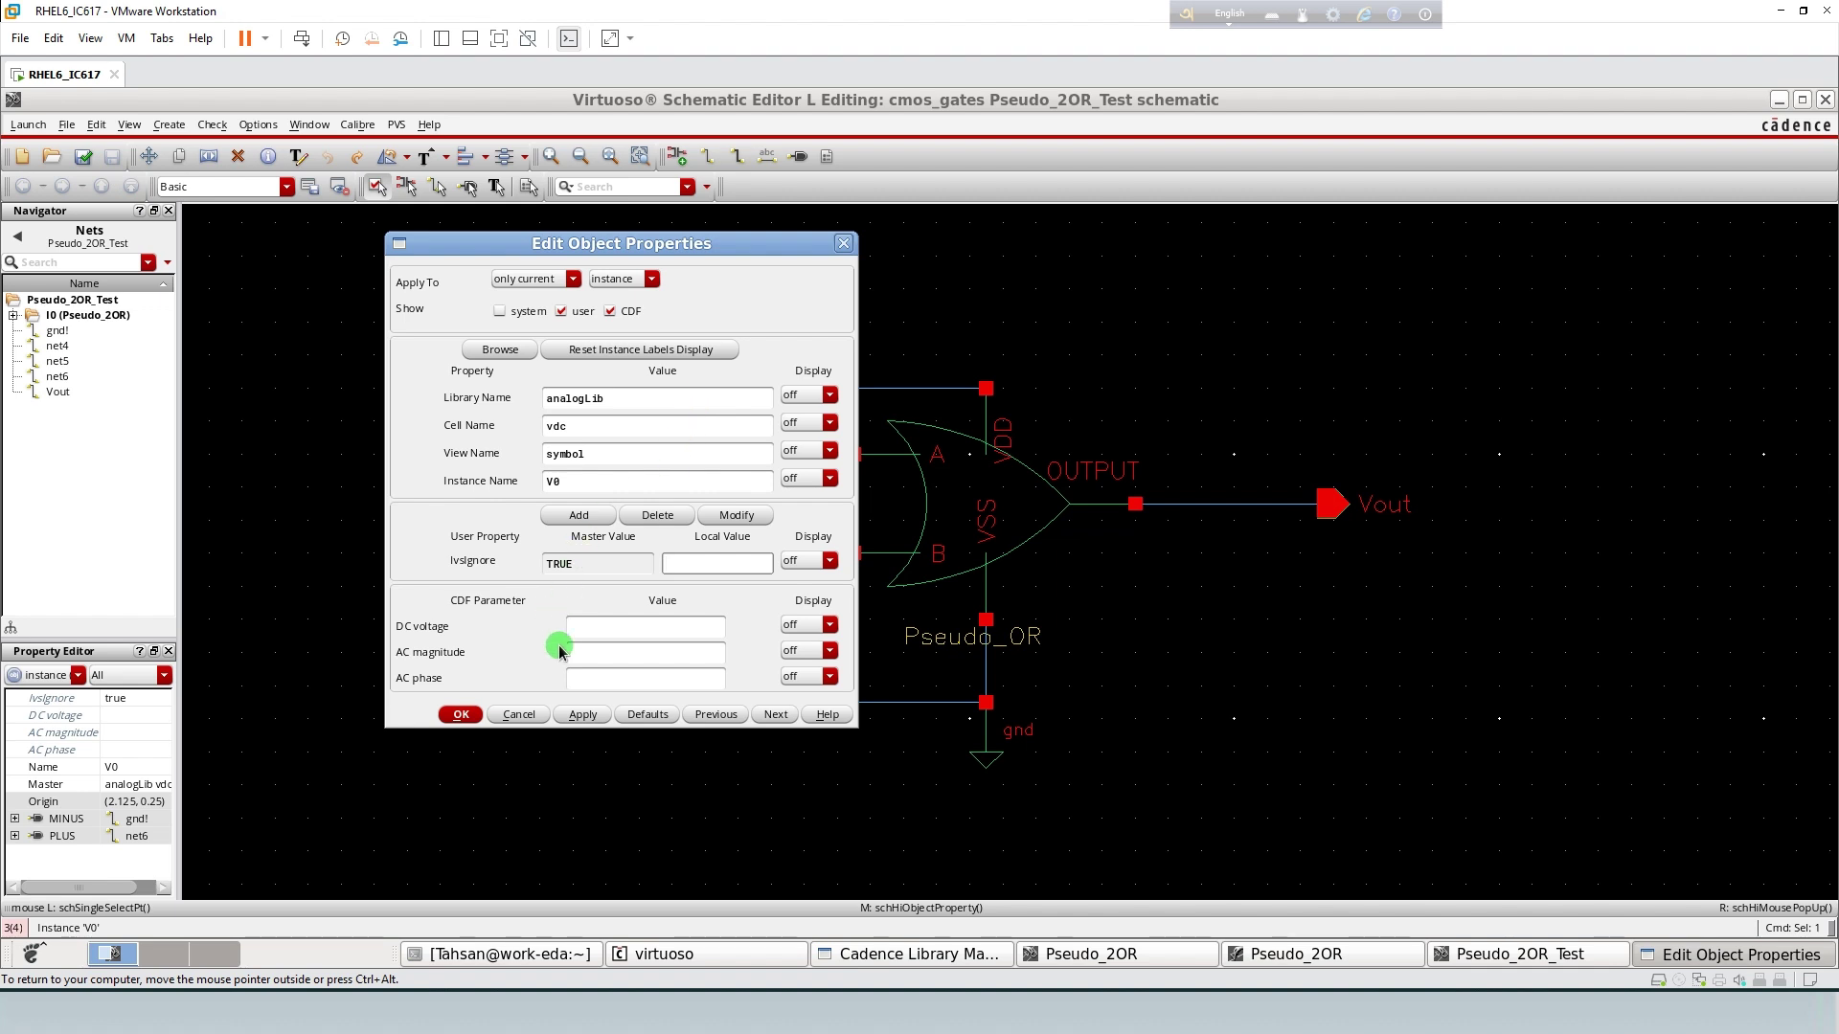
pyautogui.click(582, 626)
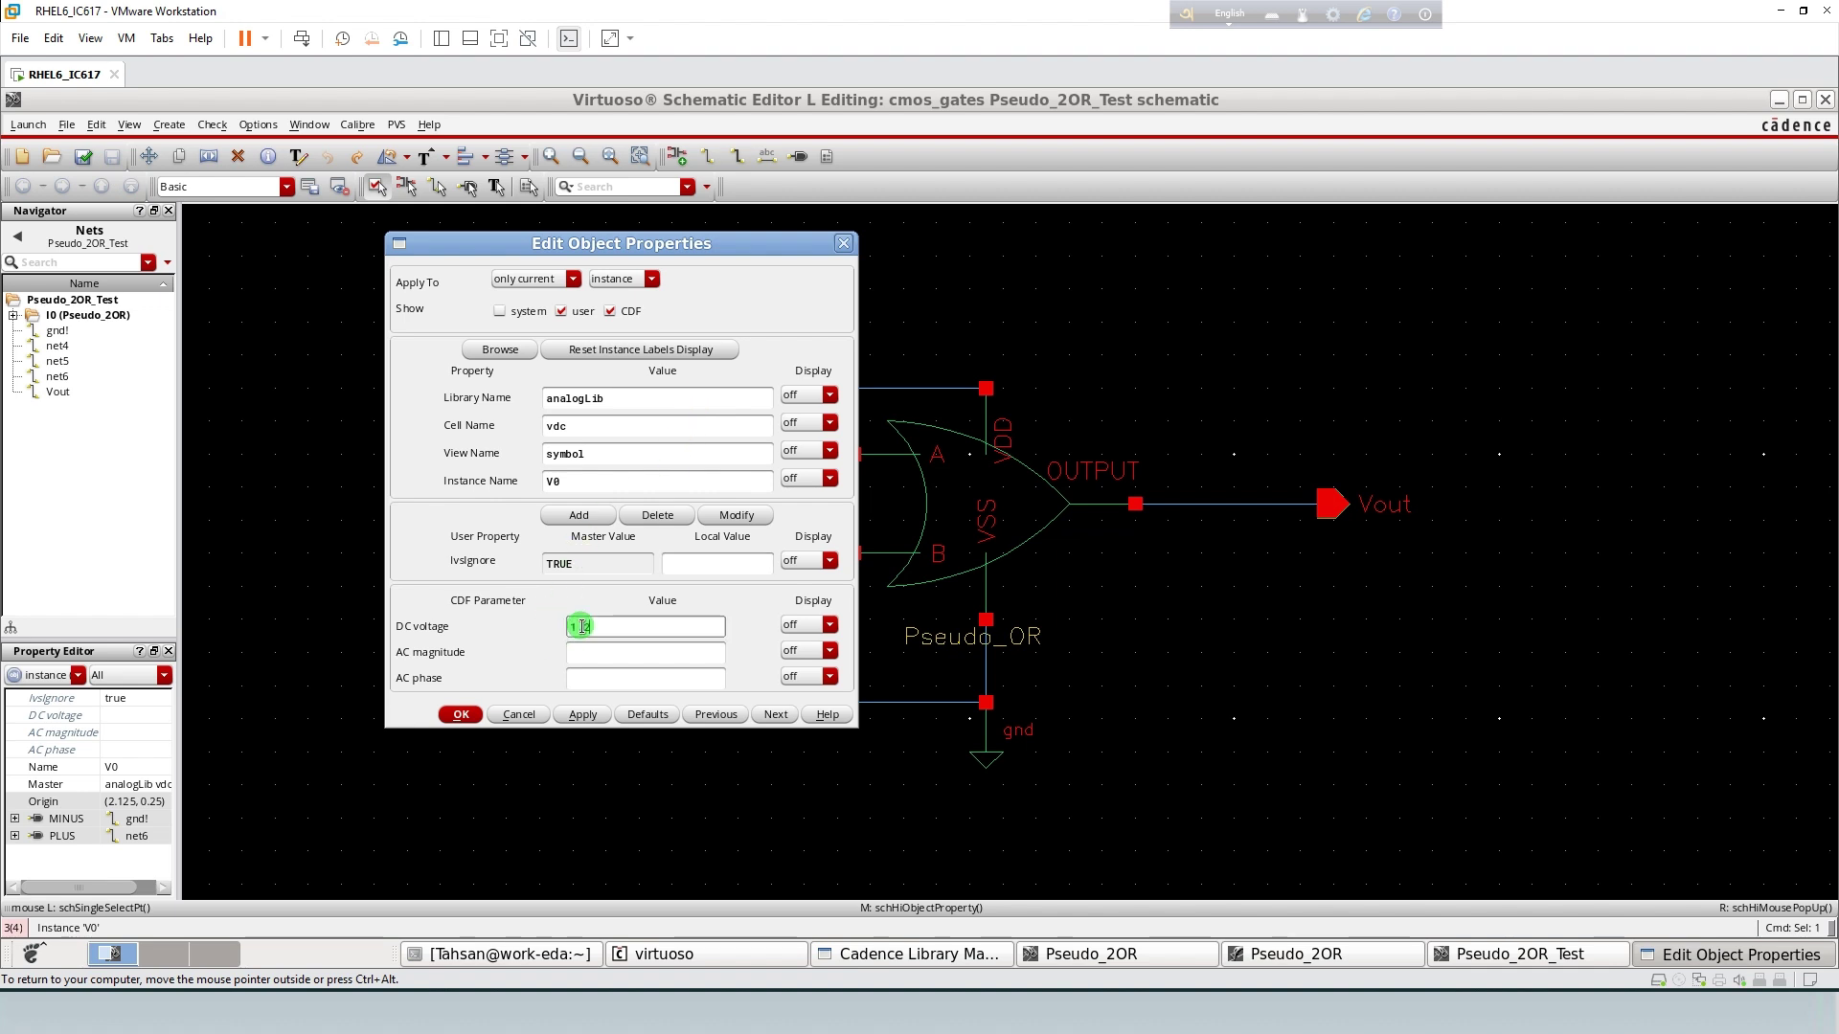
pyautogui.click(571, 719)
pyautogui.click(461, 714)
# - Configure pulse source V1 on input A with Voltage 1 of 1.2 V, a period of 40n and a pulse width of 20n
pyautogui.click(535, 587)
pyautogui.press('q')
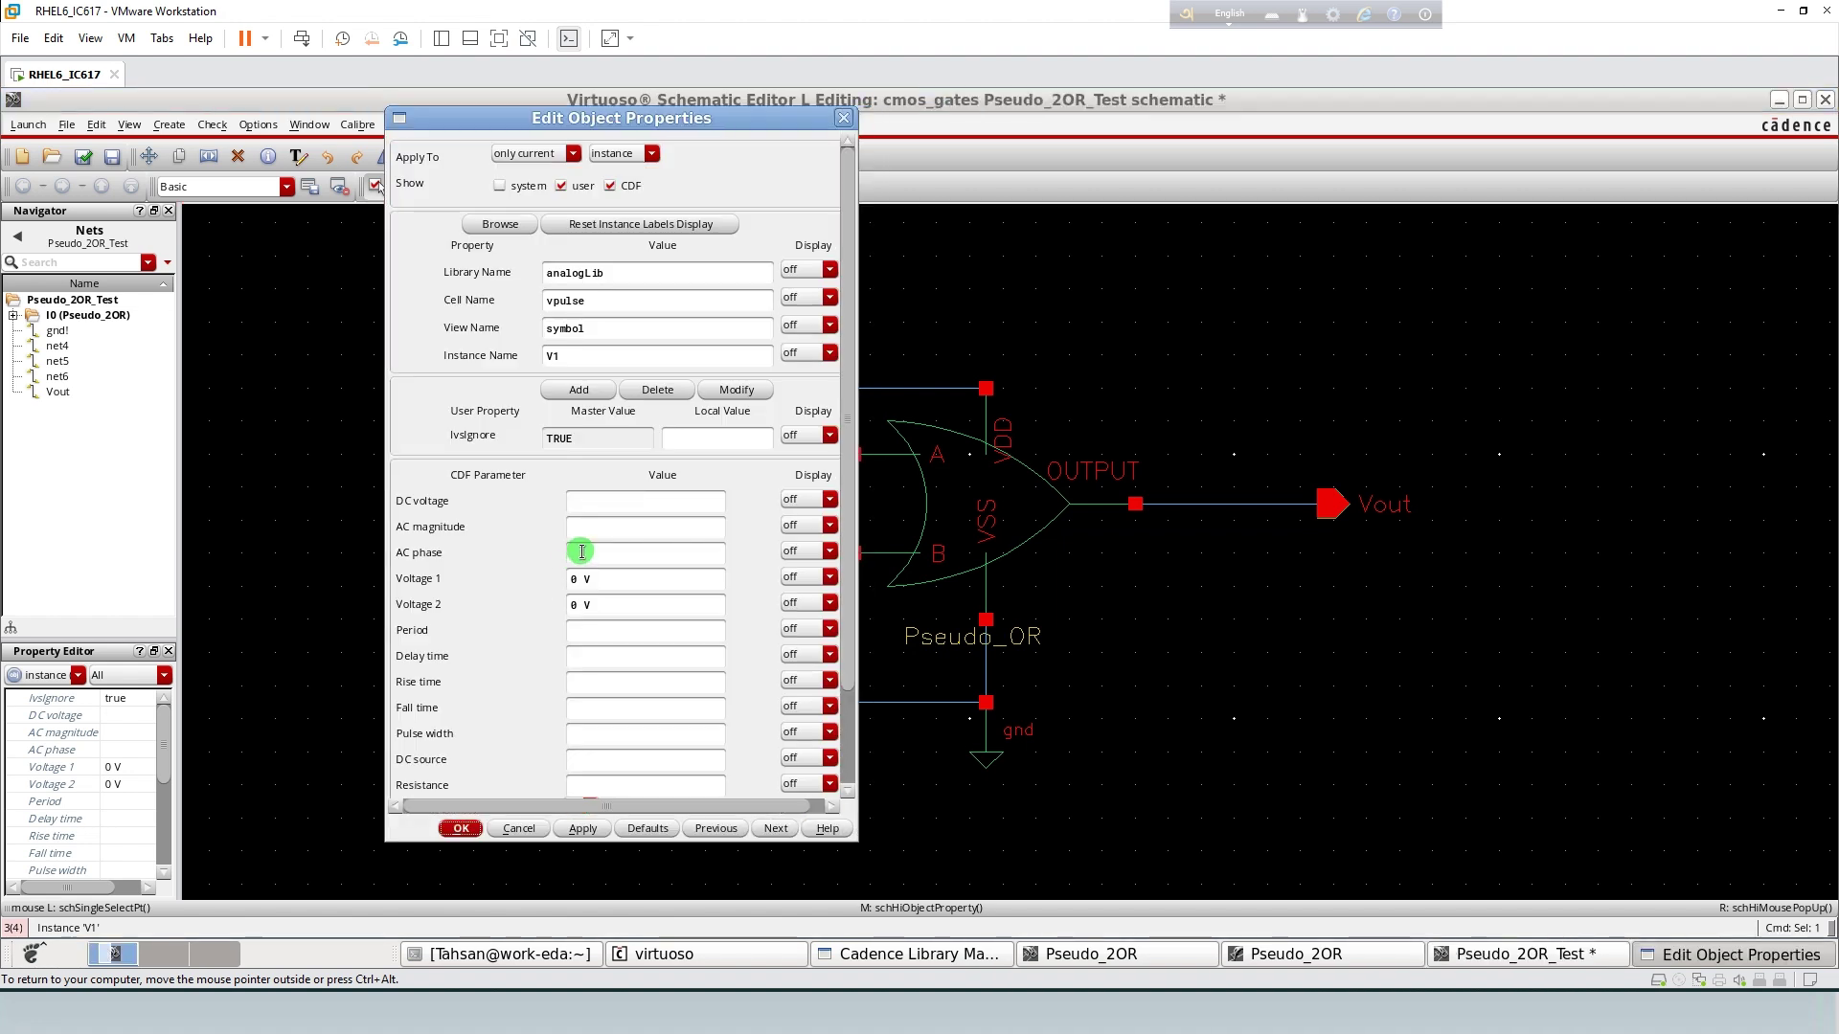
pyautogui.click(574, 579)
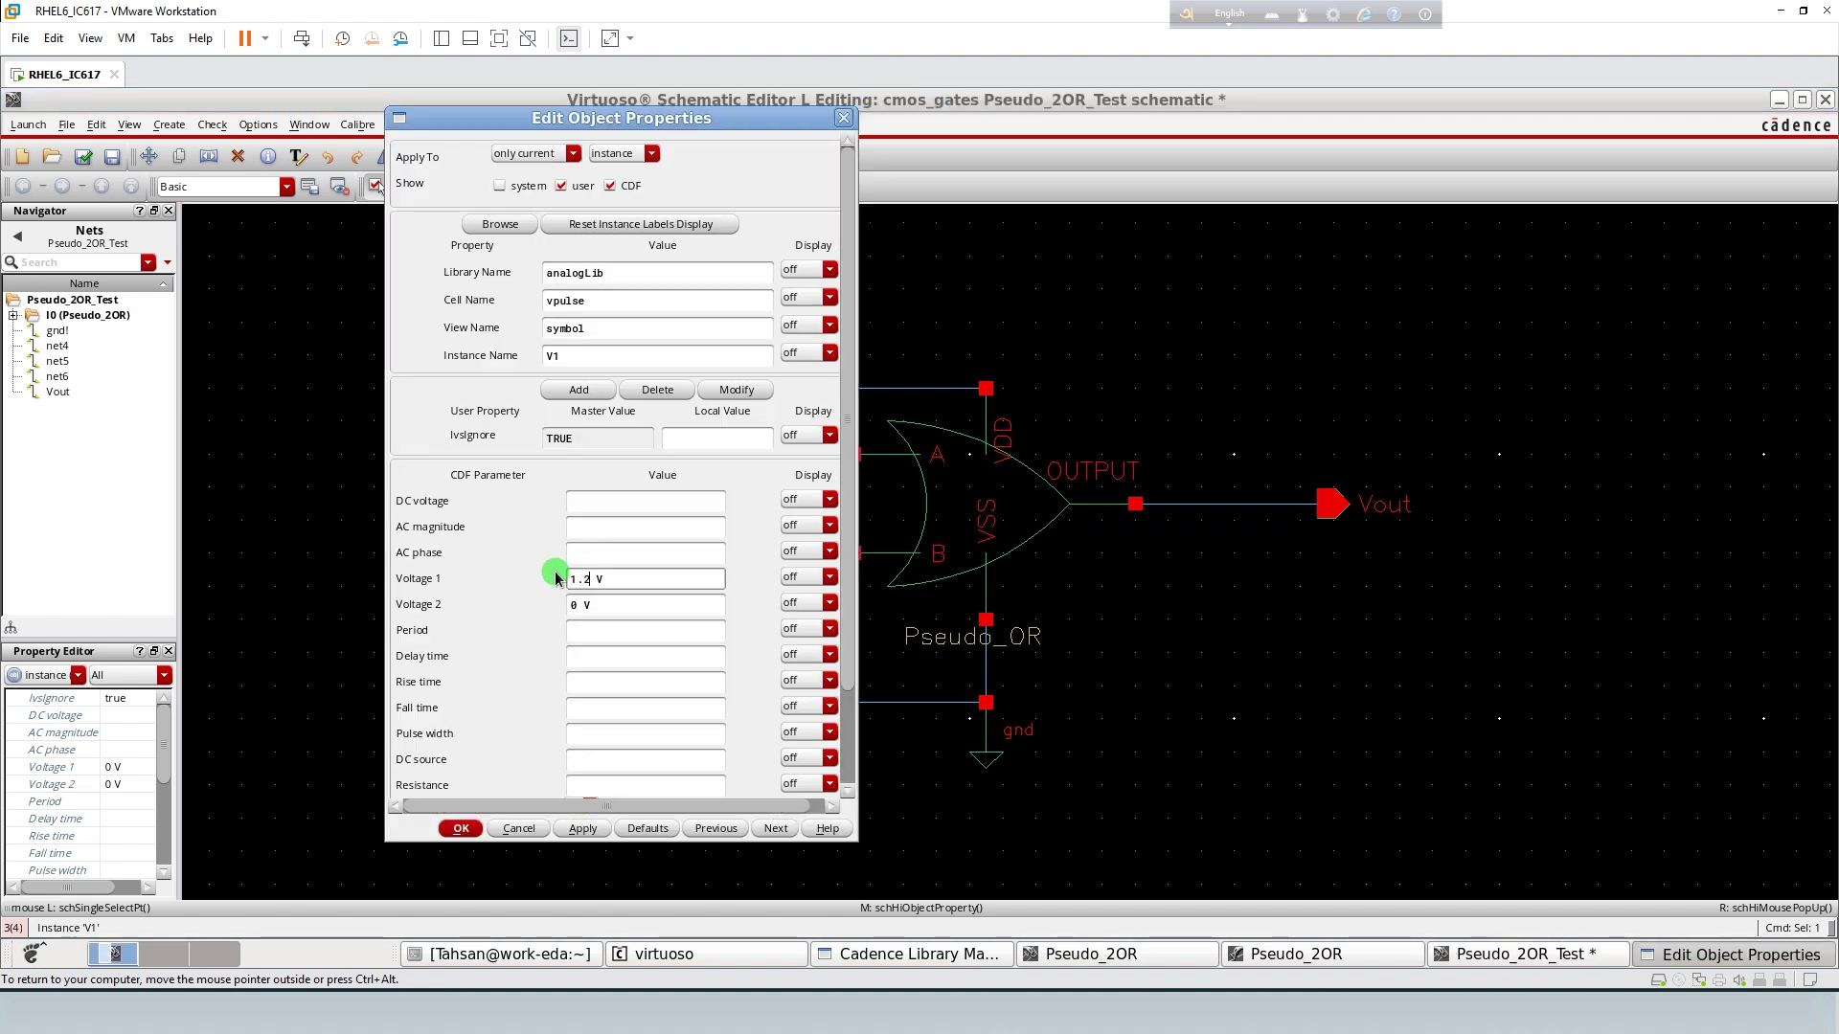
pyautogui.write('1.2')
pyautogui.click(583, 628)
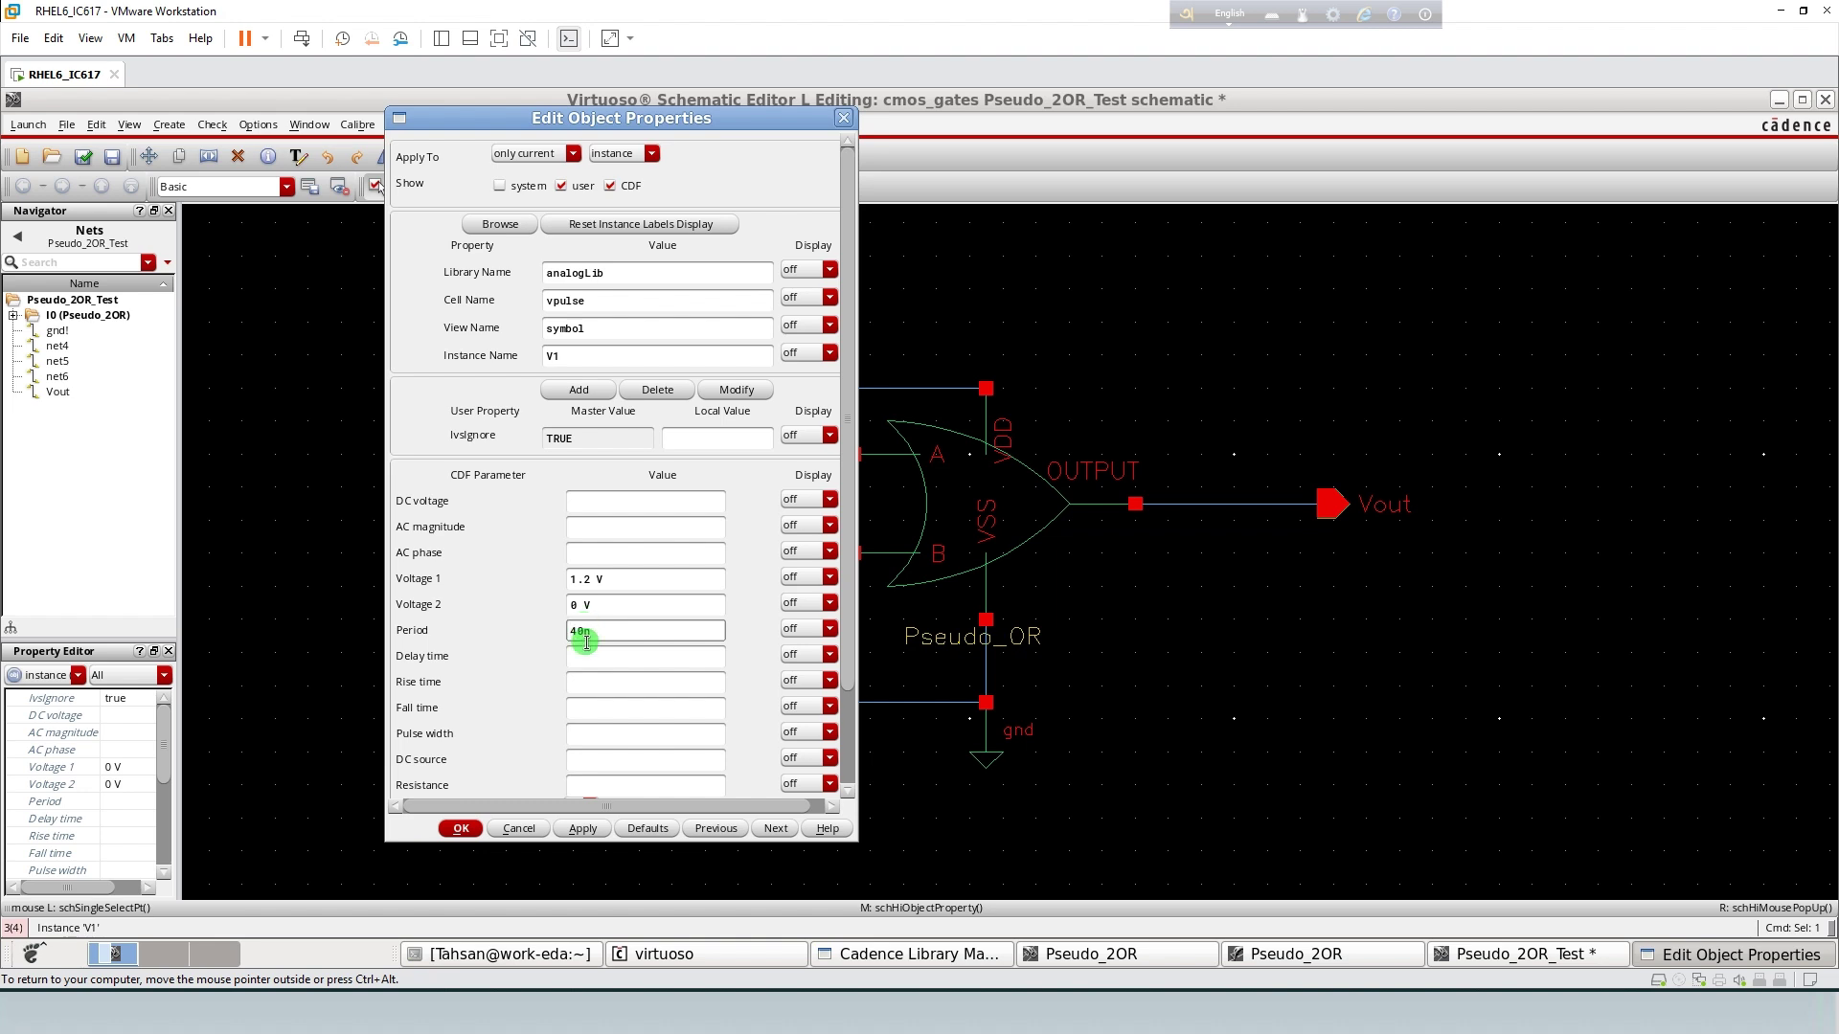
pyautogui.write('40n')
pyautogui.click(601, 733)
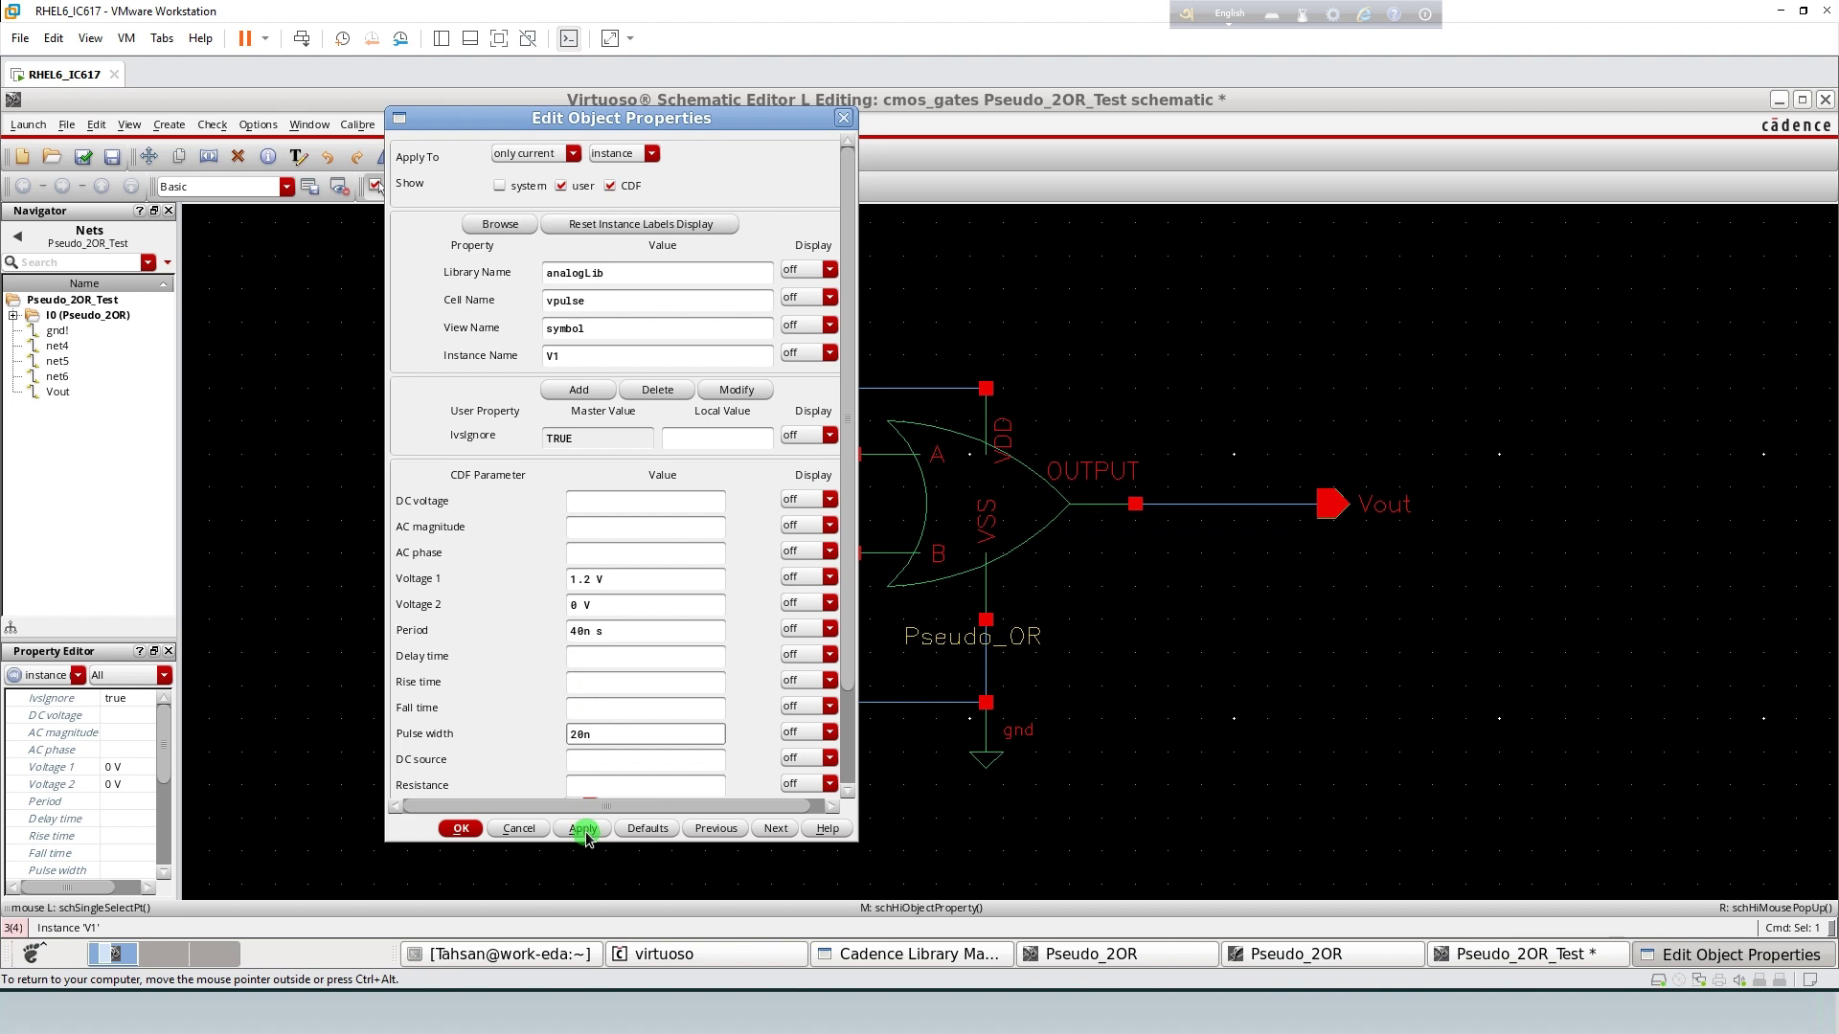
pyautogui.click(460, 829)
# - Configure pulse source V2 on input B with Voltage 1 of 1.2 V, a period of 20n and a pulse width of 10n
pyautogui.click(722, 618)
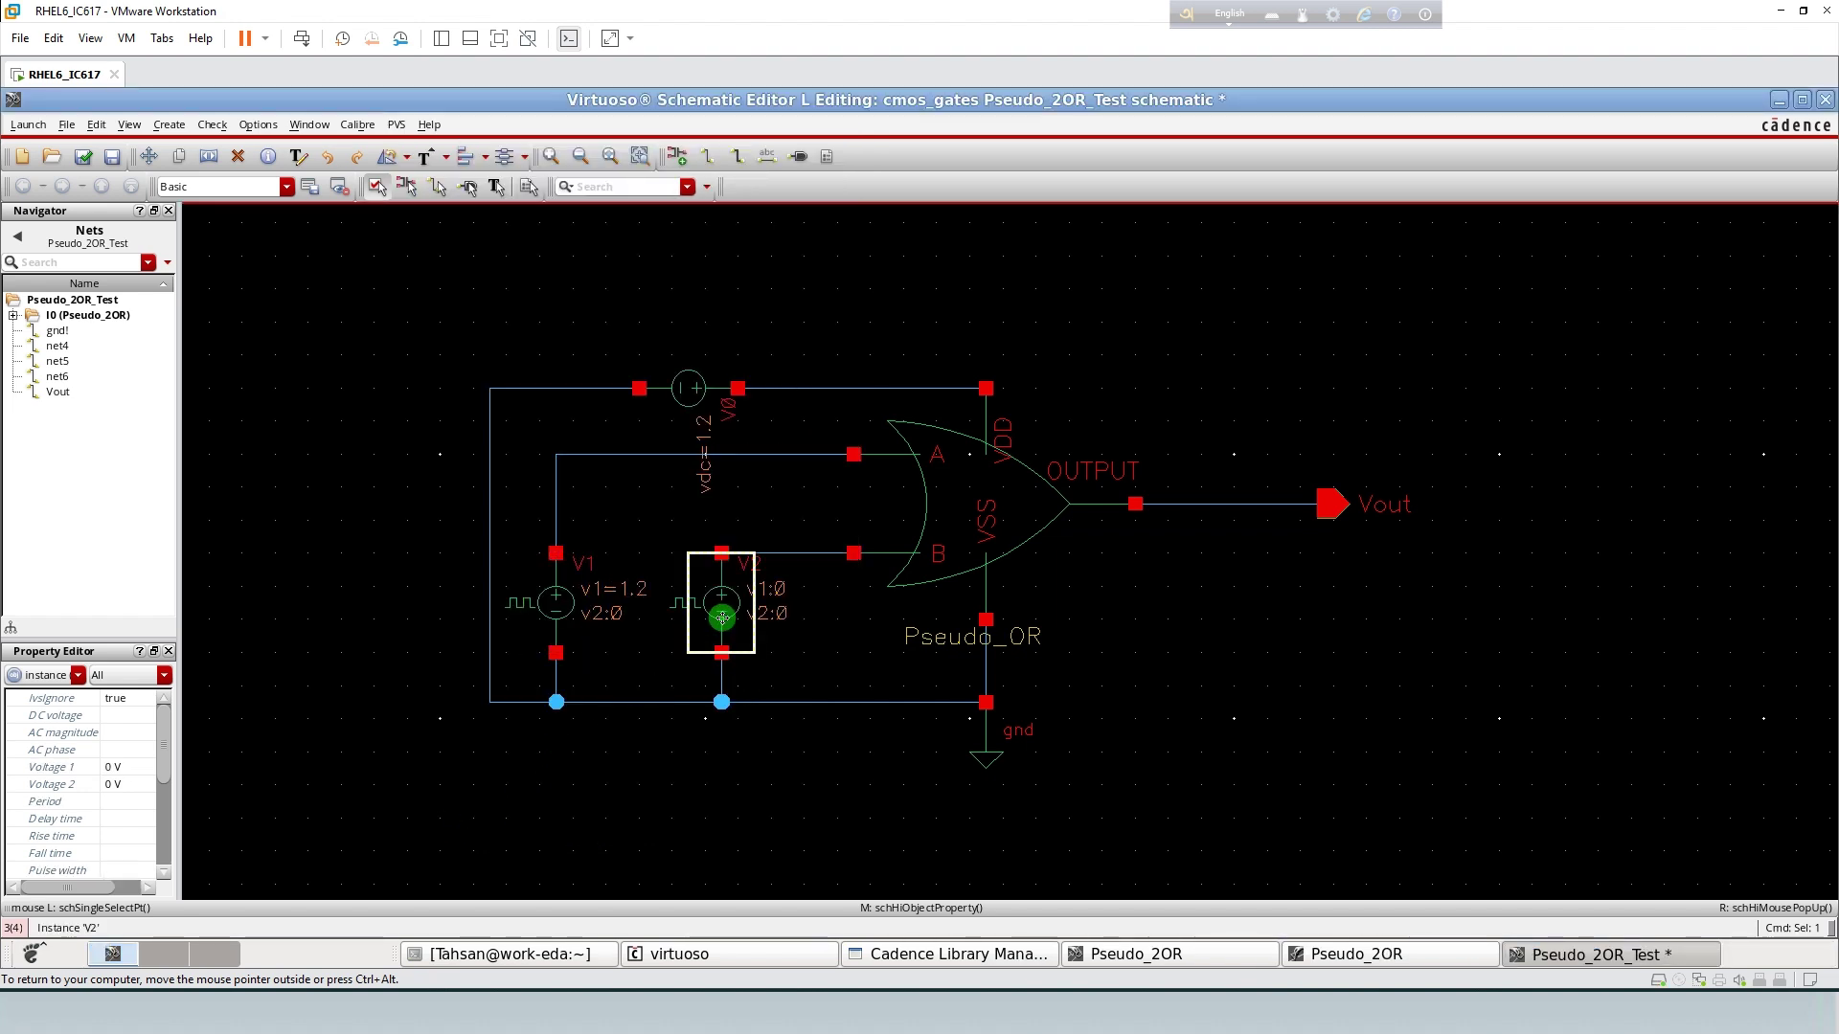
pyautogui.press('q')
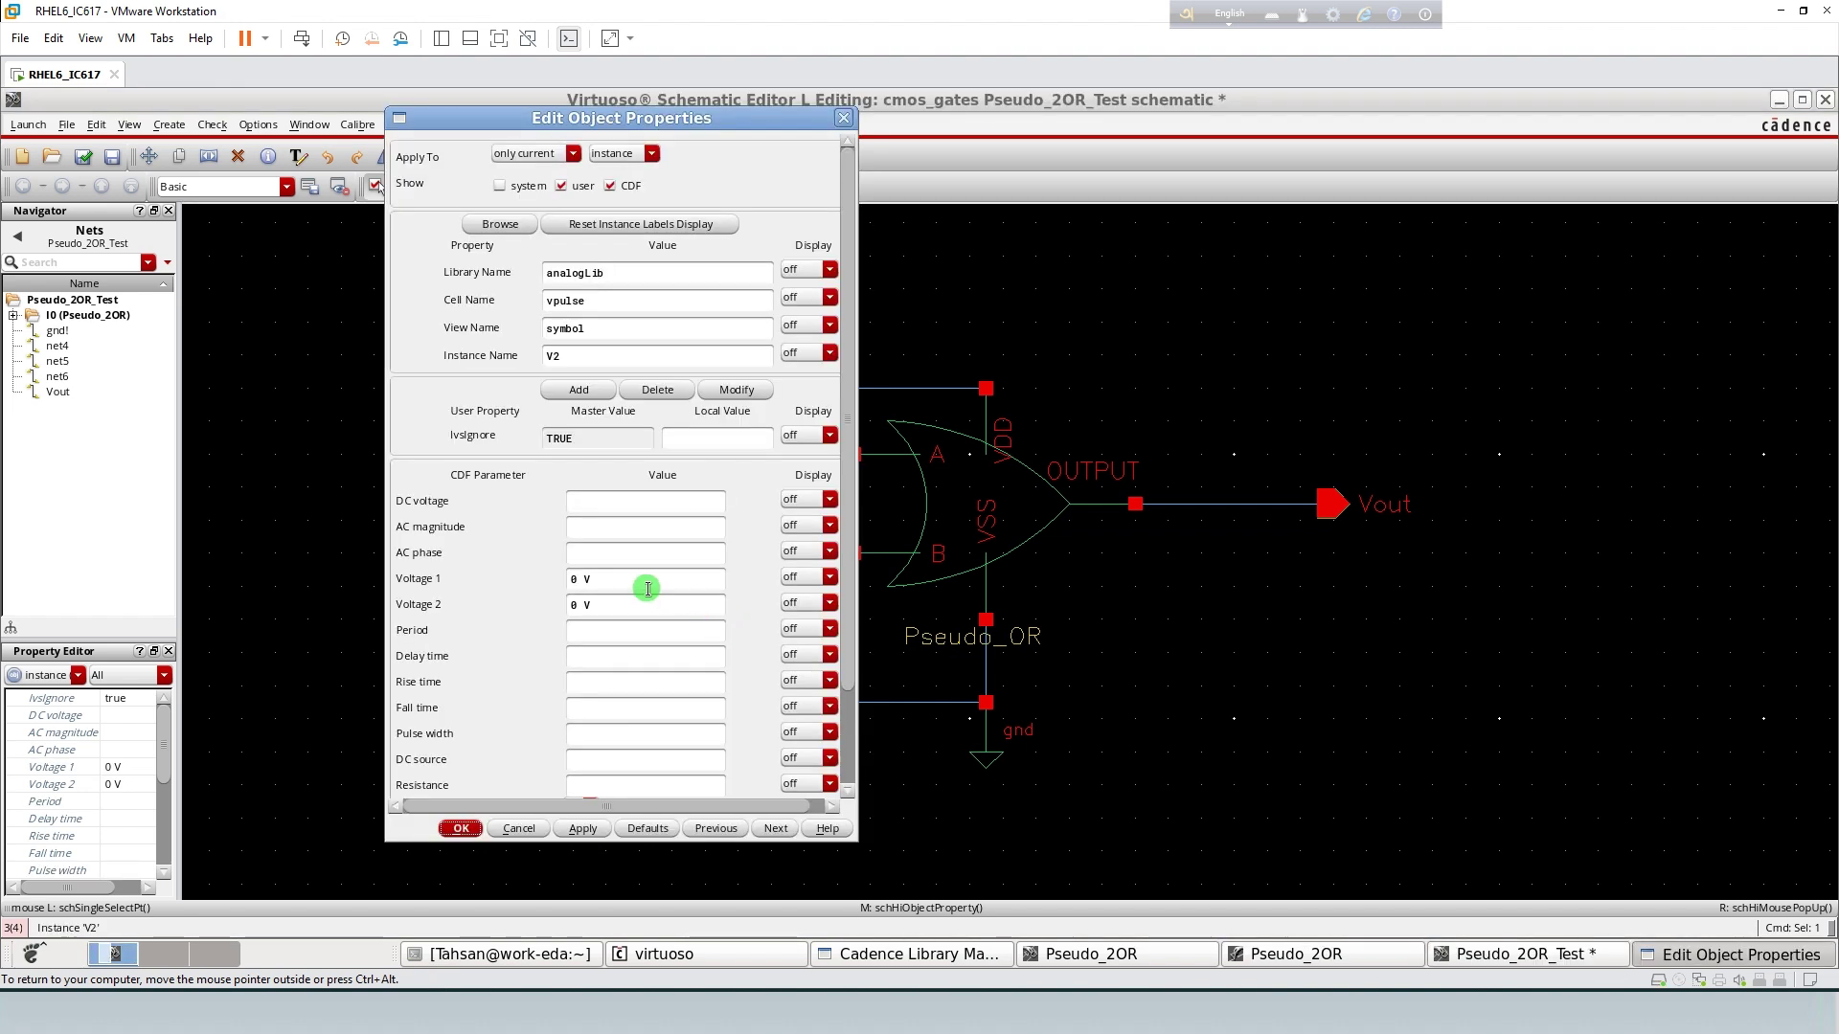
pyautogui.click(579, 578)
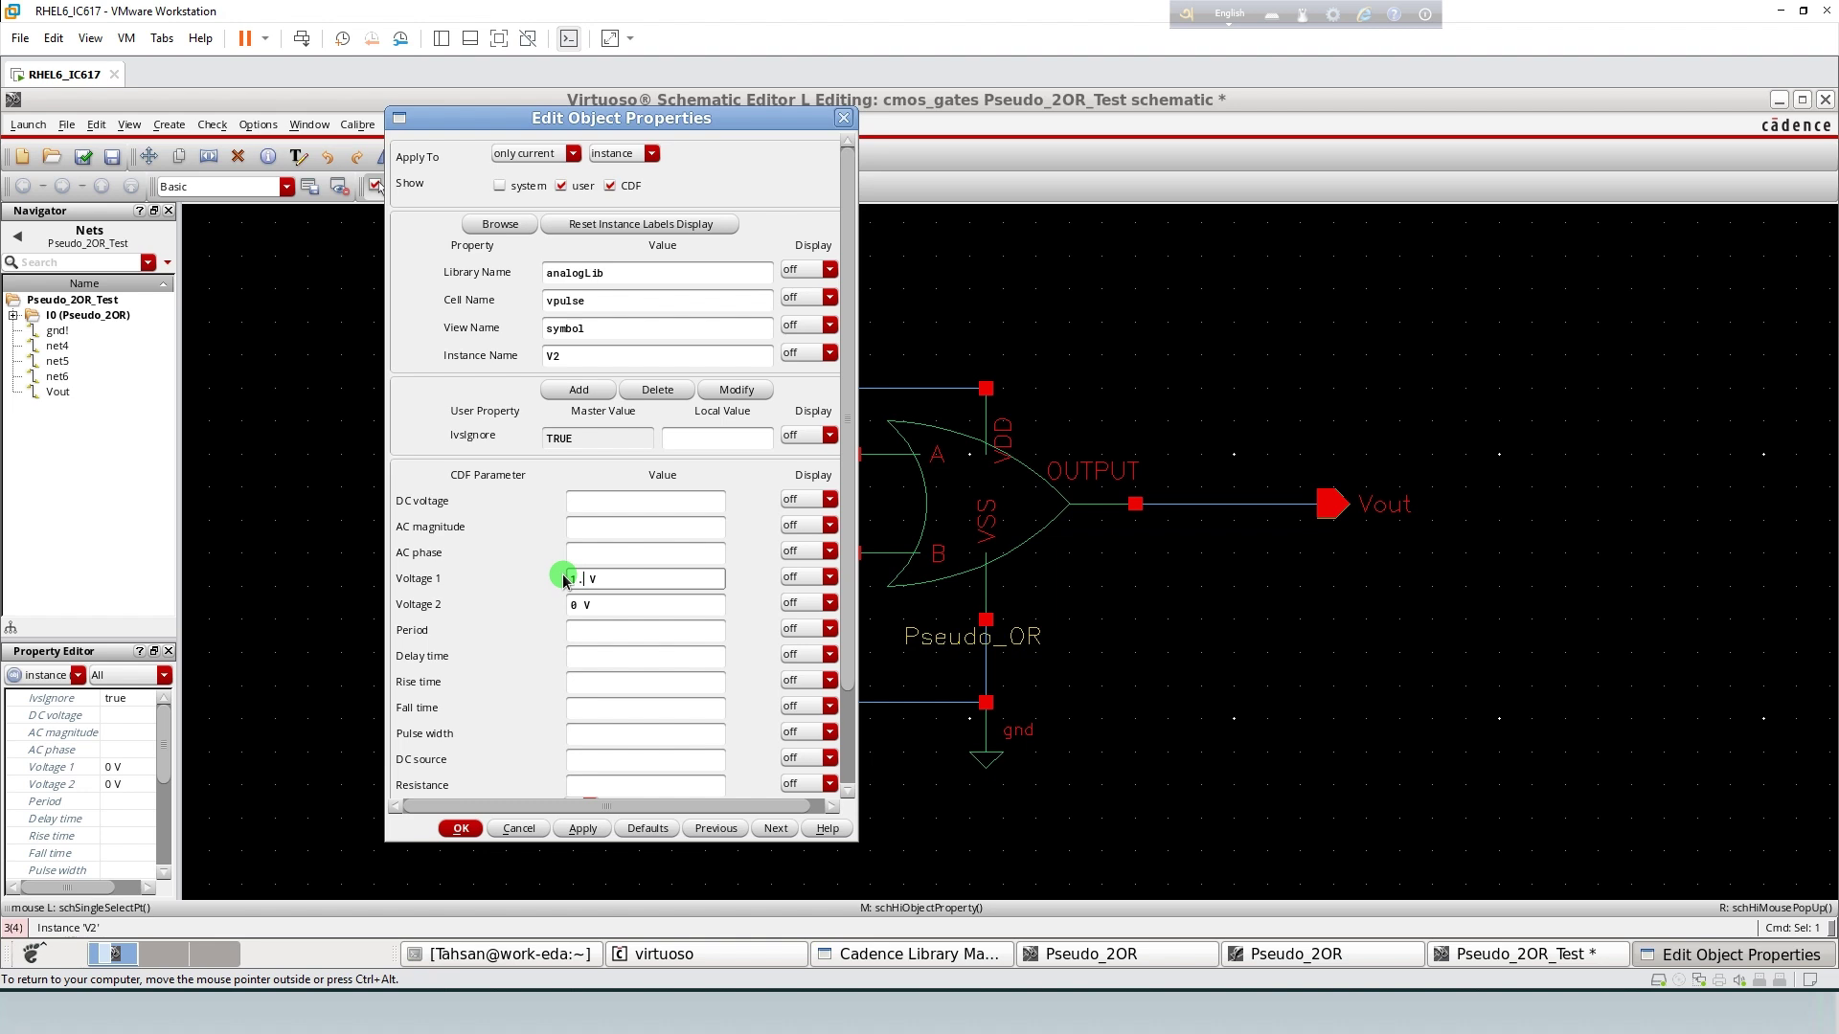
pyautogui.click(596, 635)
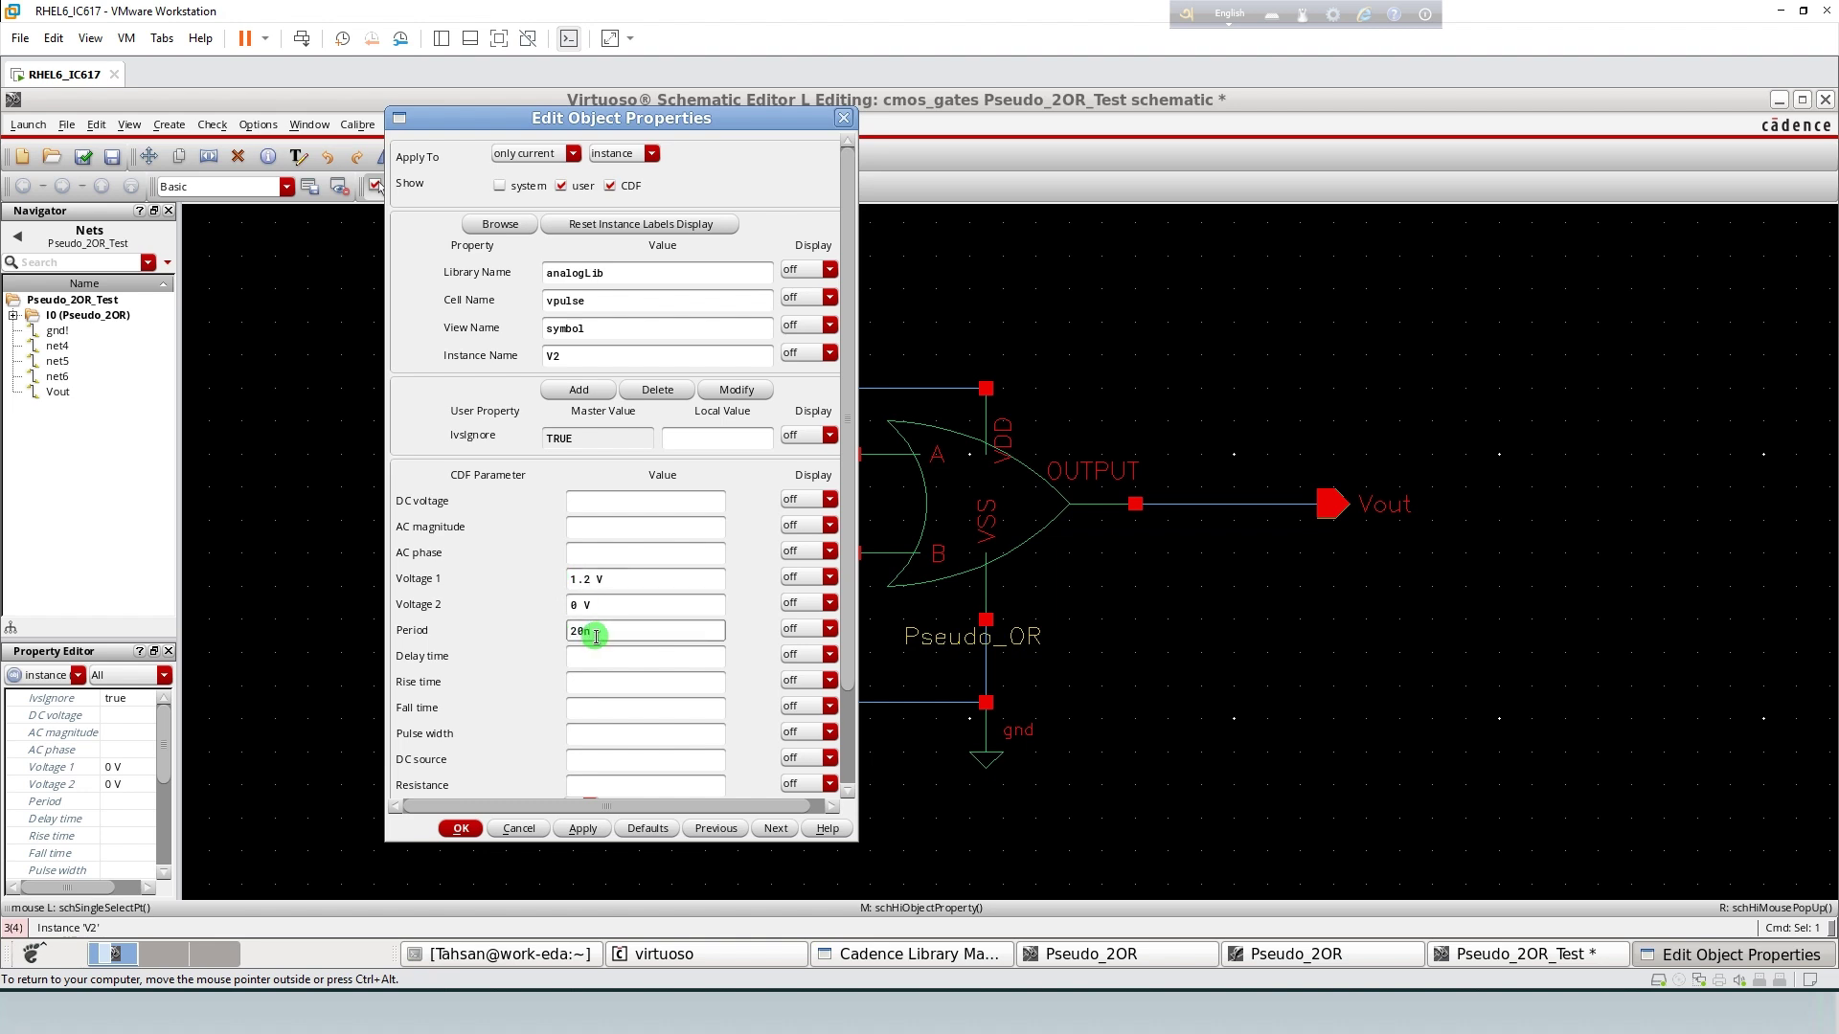
pyautogui.write('20n')
pyautogui.click(580, 707)
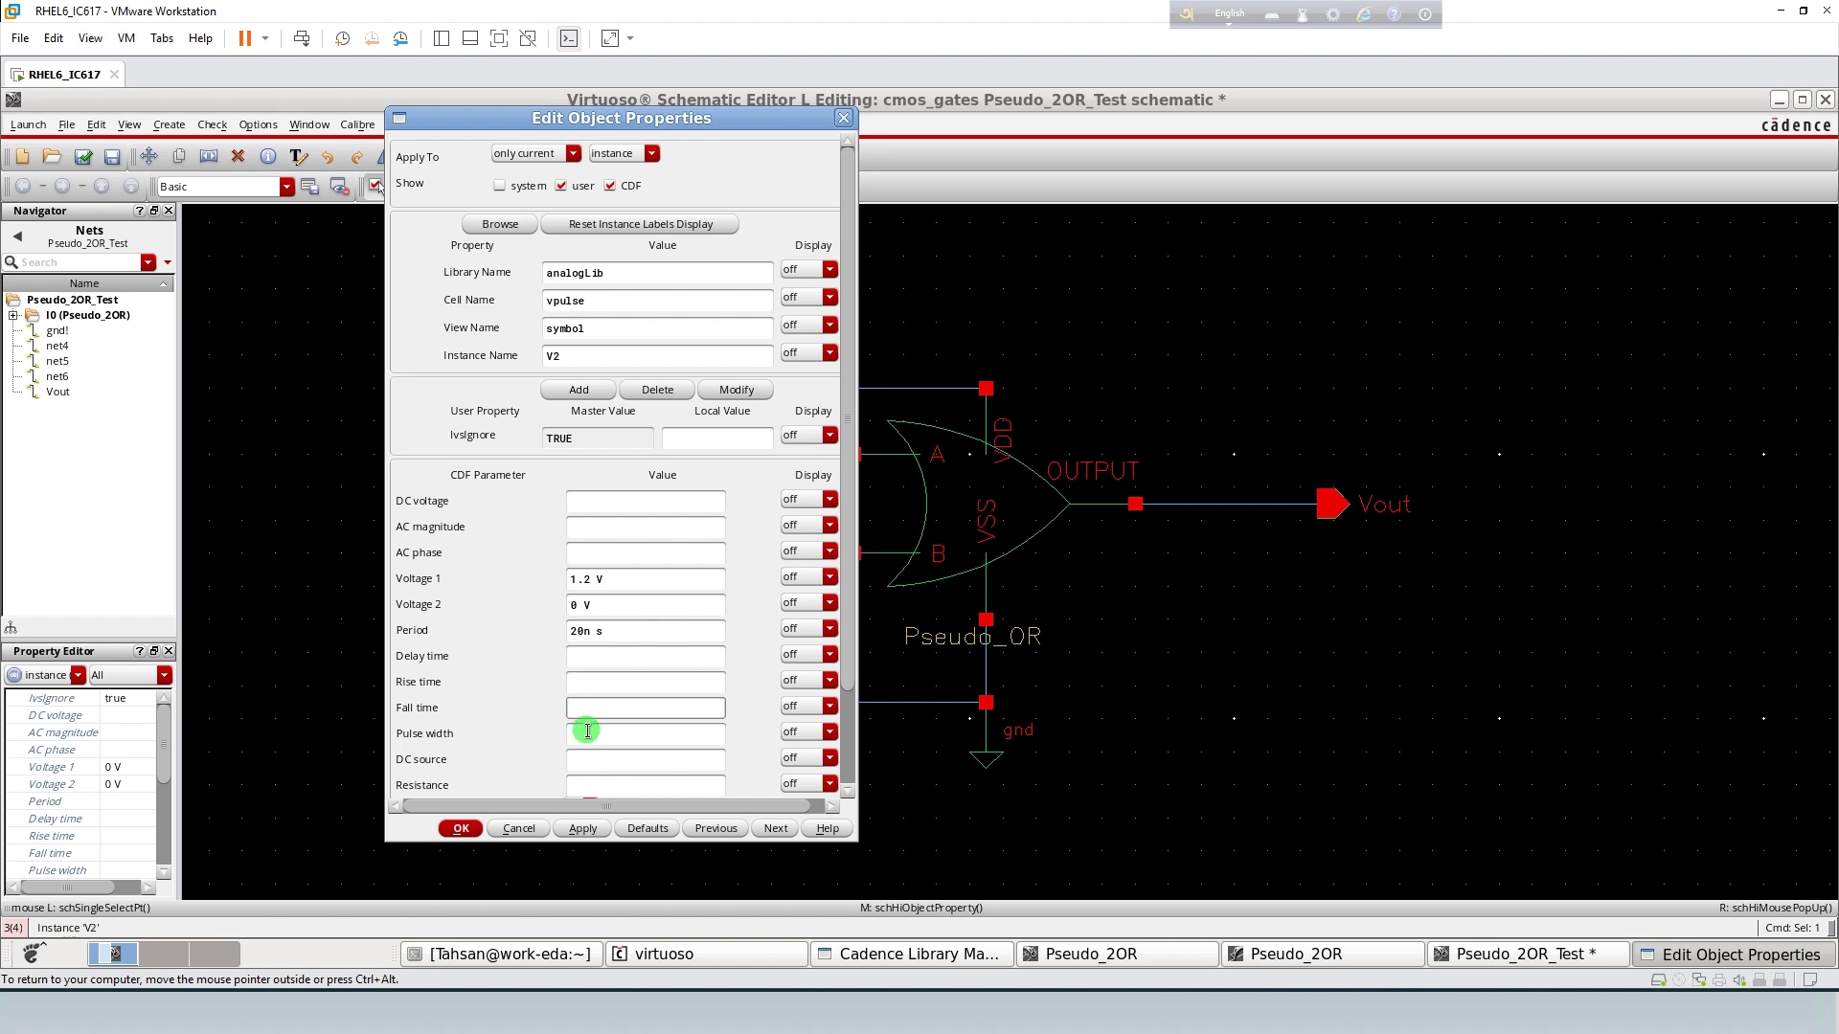
pyautogui.click(587, 730)
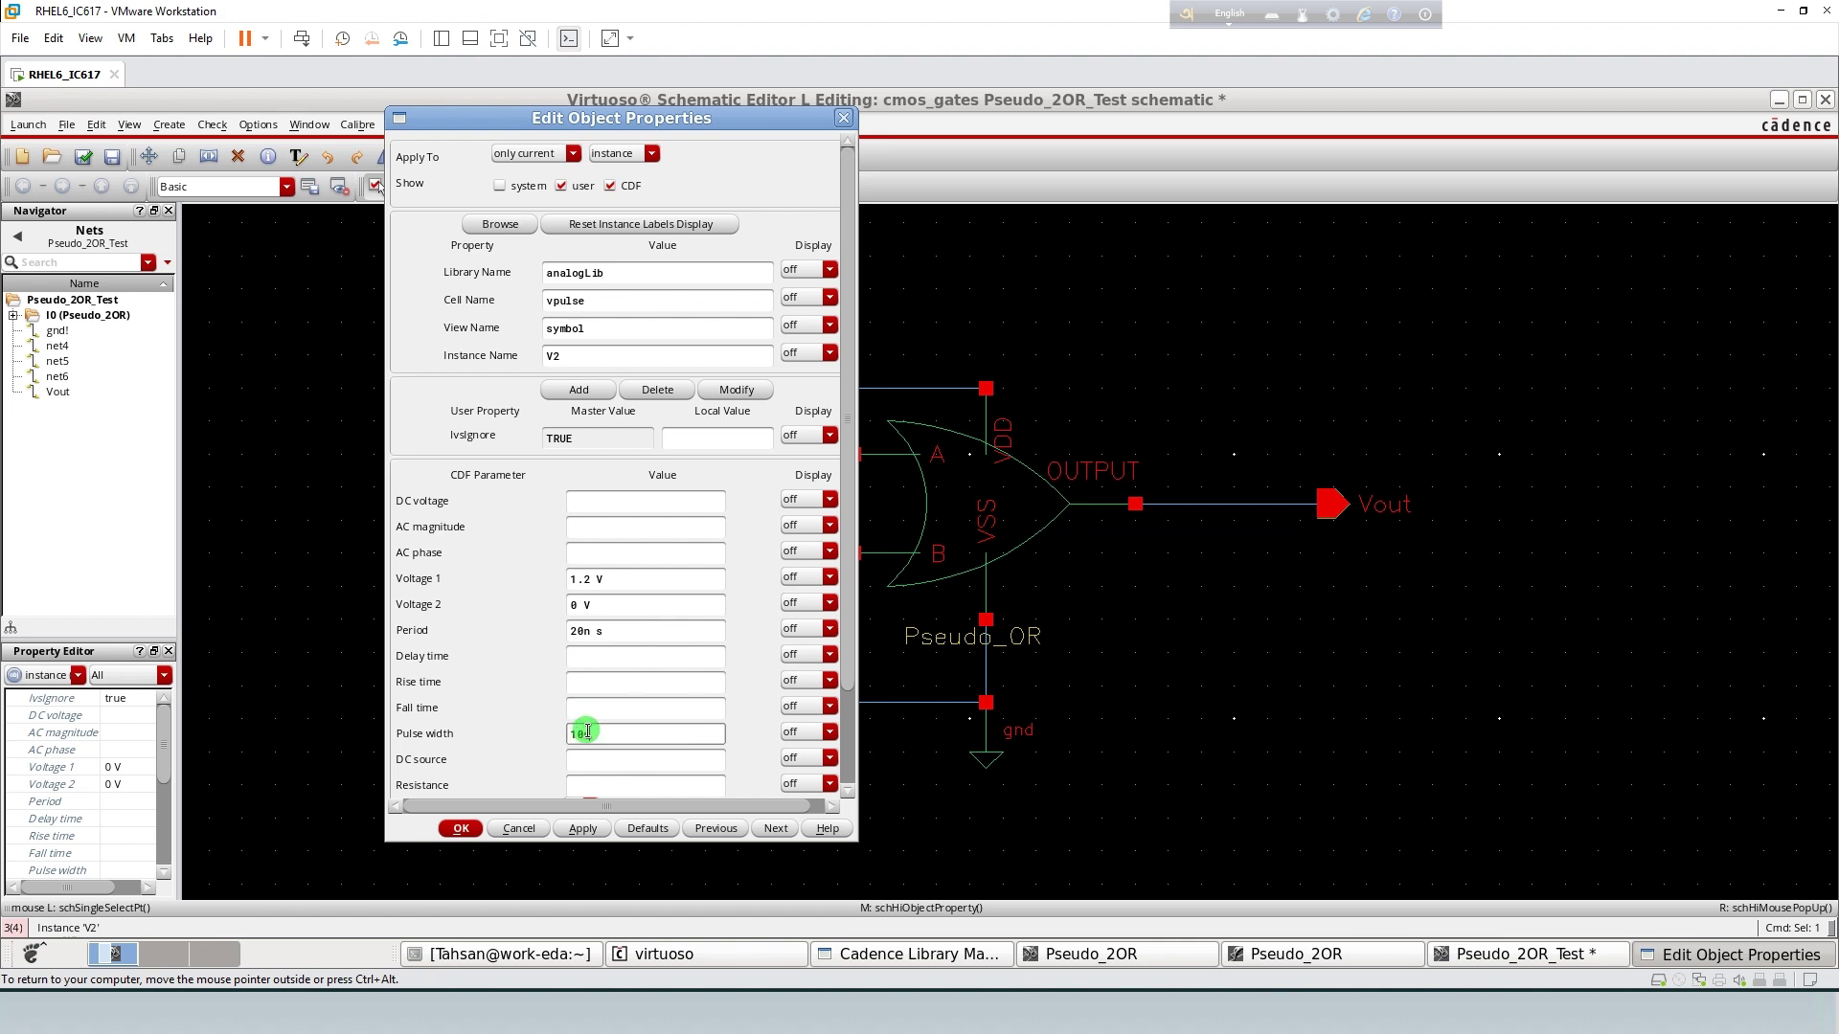
pyautogui.click(461, 829)
# - Label the two gate input wires A and B, and check and save the schematic
pyautogui.click(660, 760)
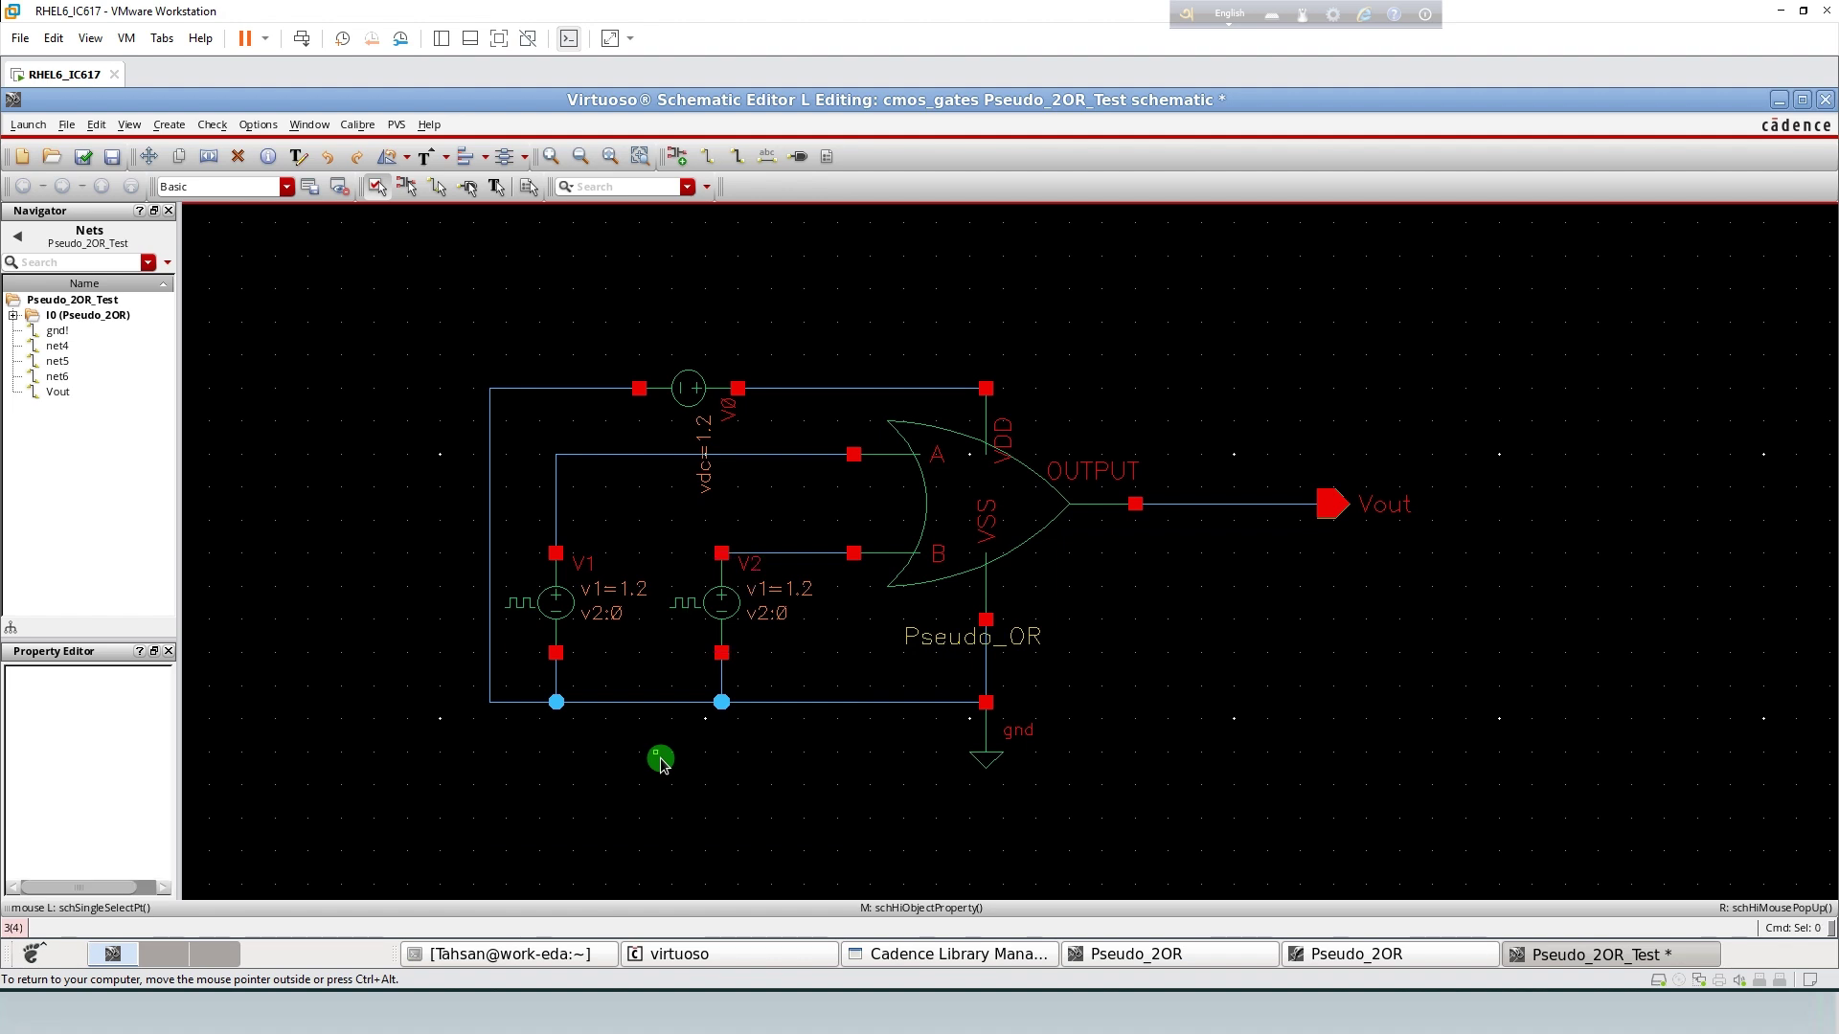
pyautogui.press('l')
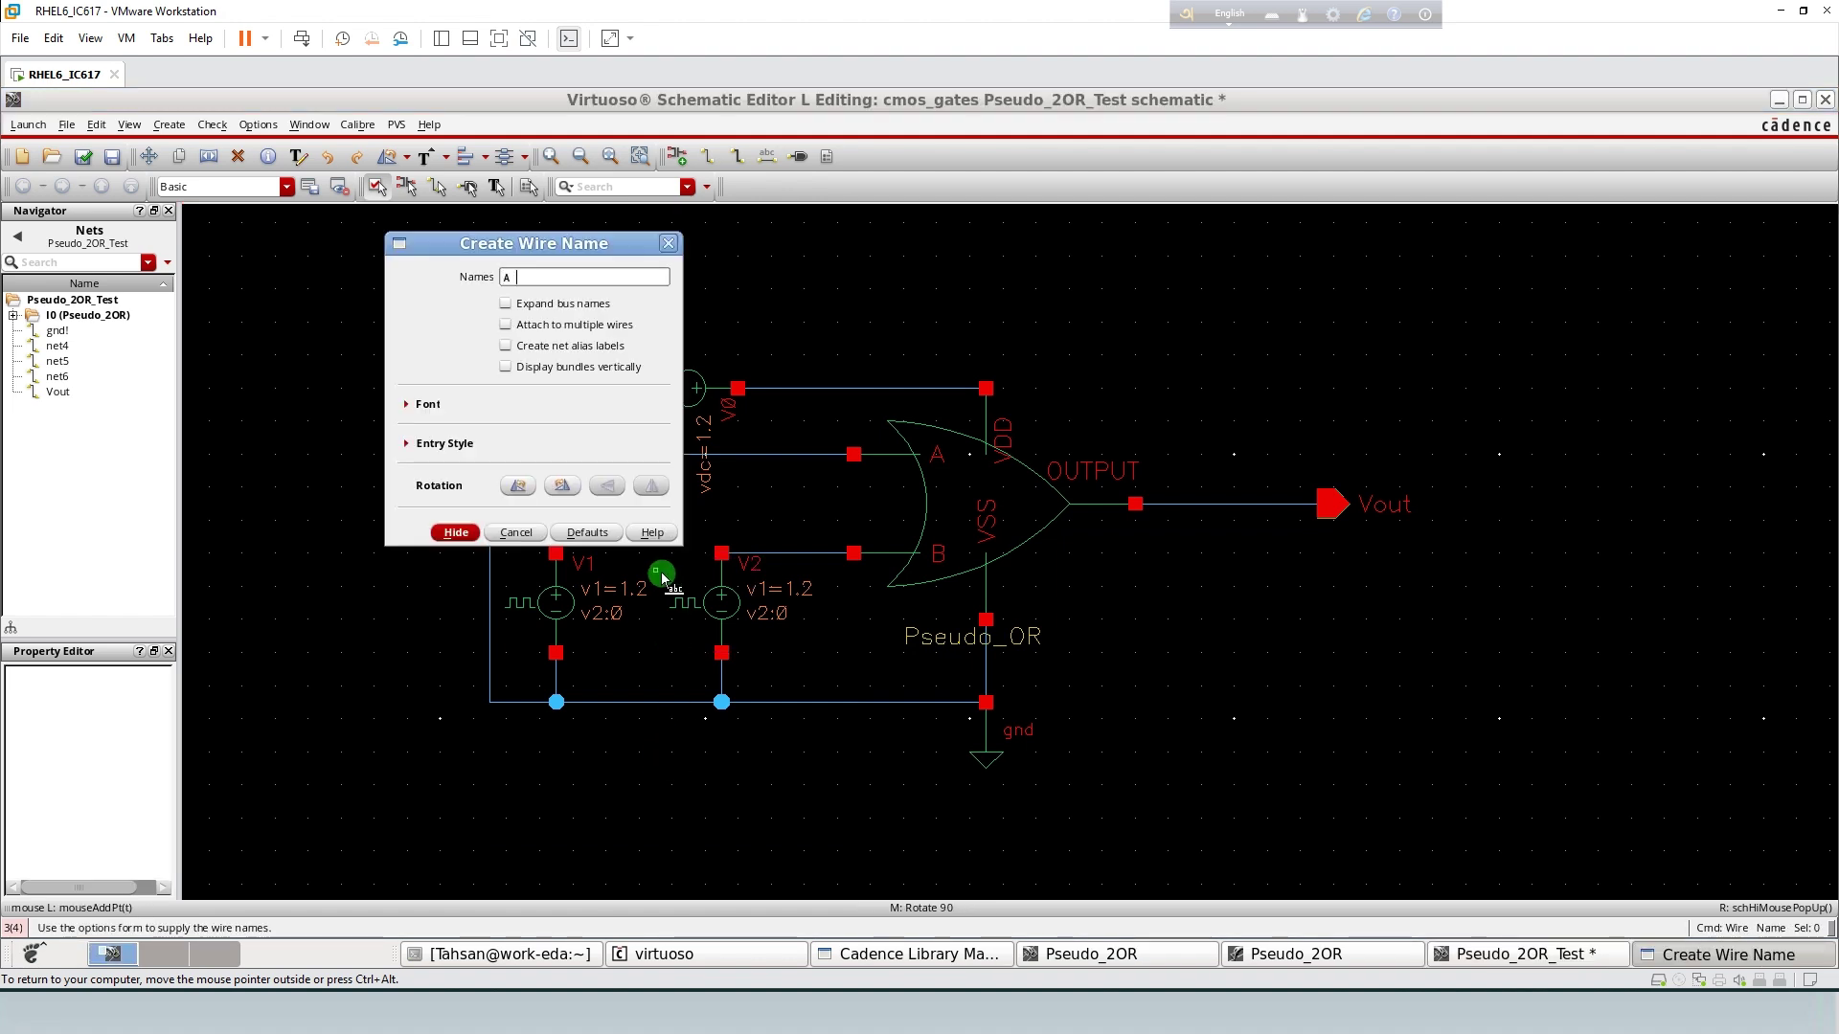
pyautogui.press('Return')
pyautogui.click(623, 454)
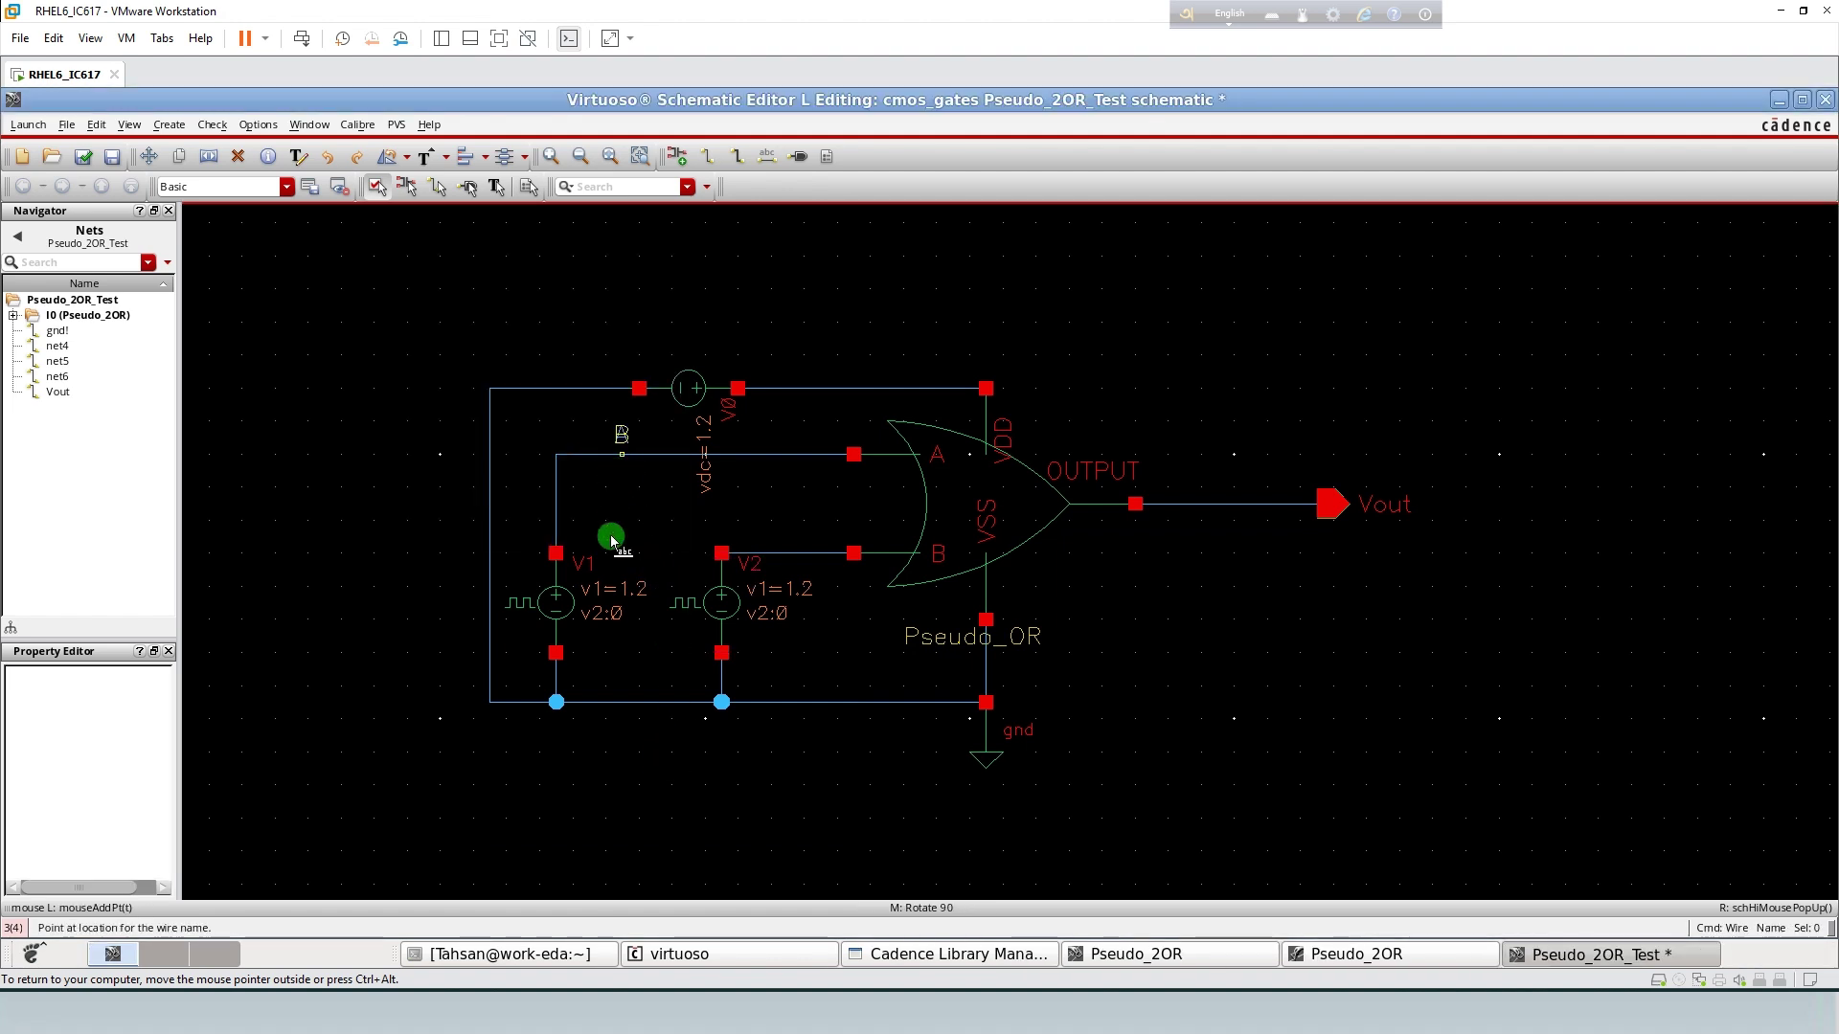
pyautogui.click(802, 558)
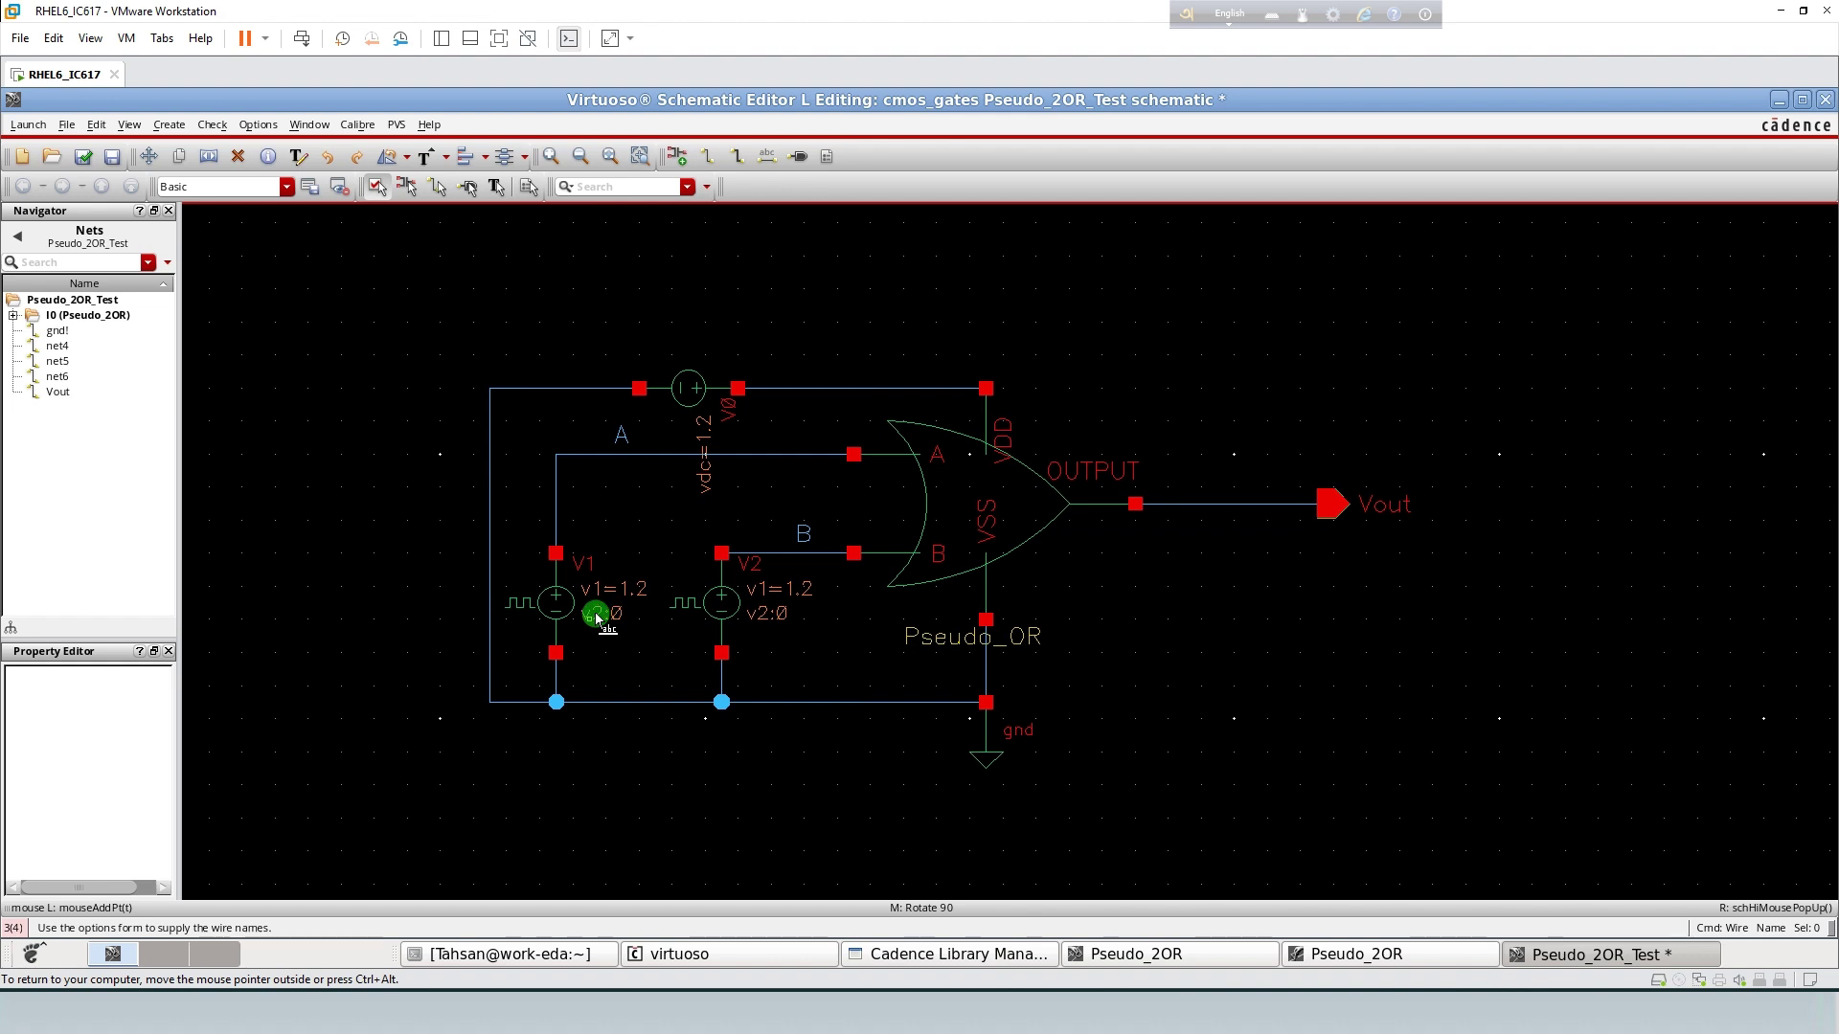
pyautogui.click(86, 157)
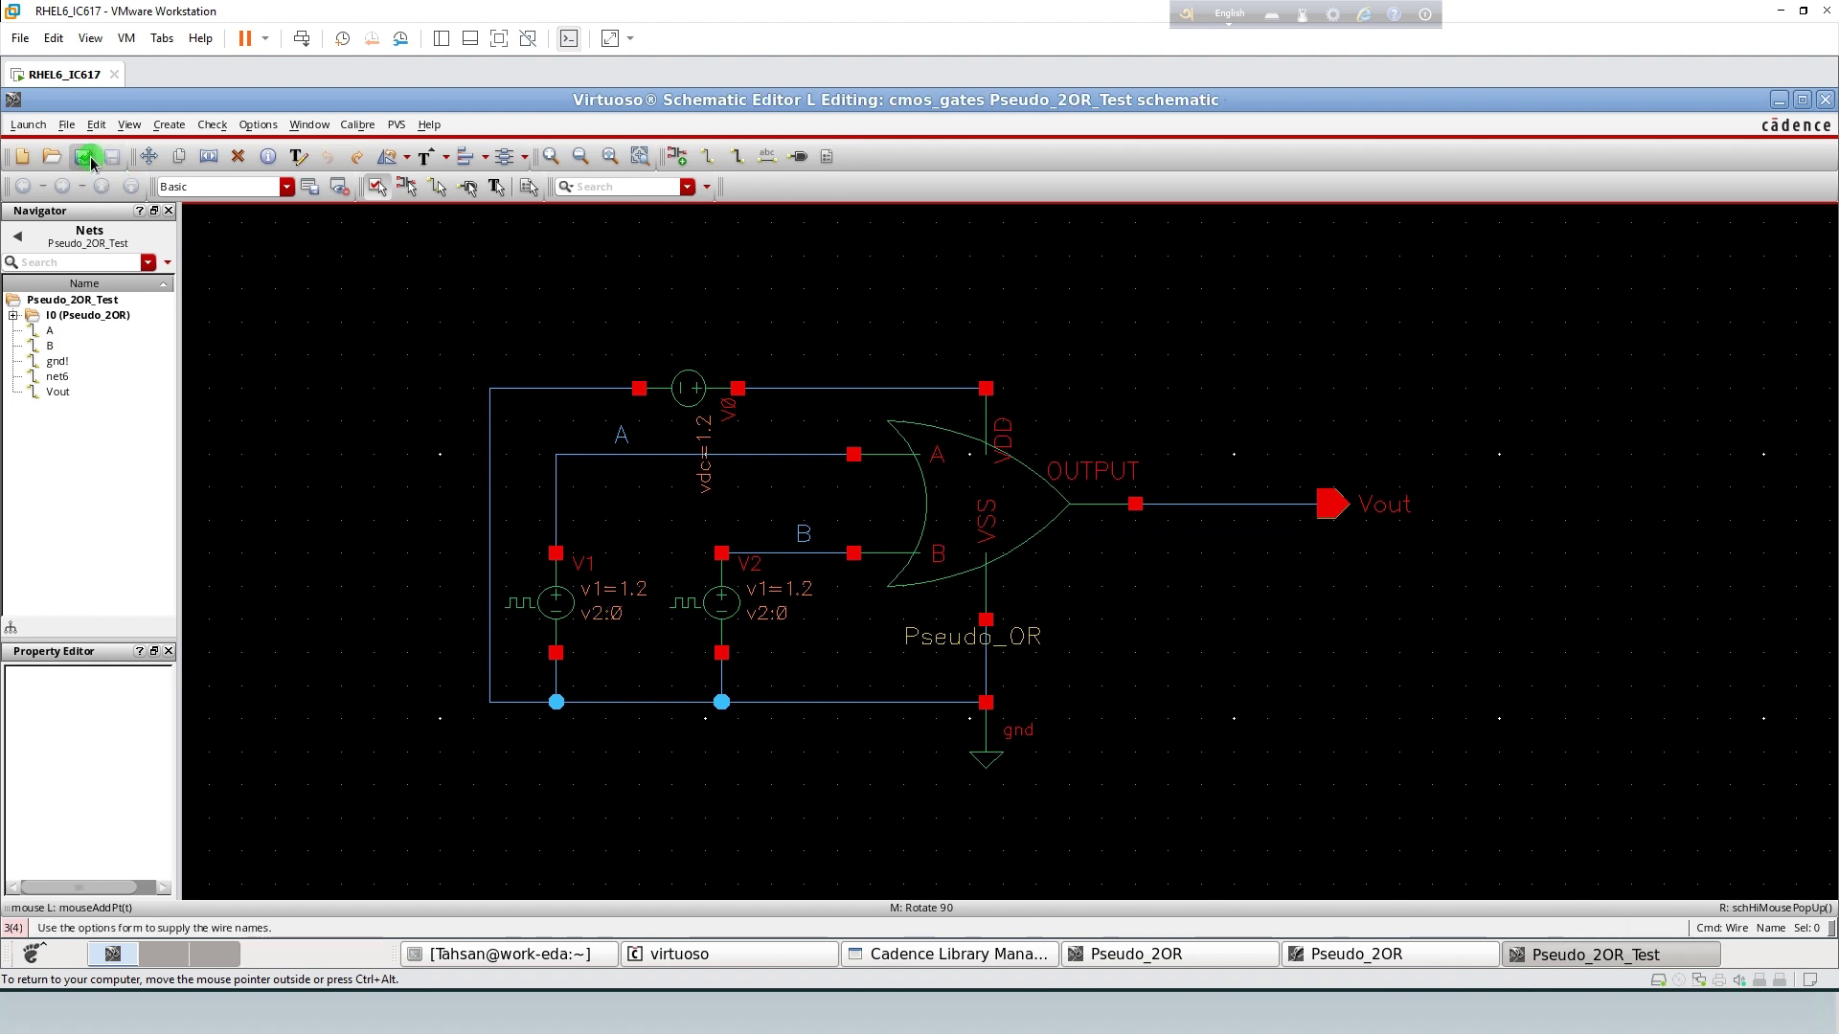
# - Launch ADE L and enable a transient analysis with a stop time of 50n and moderate accuracy
pyautogui.click(27, 124)
pyautogui.click(45, 150)
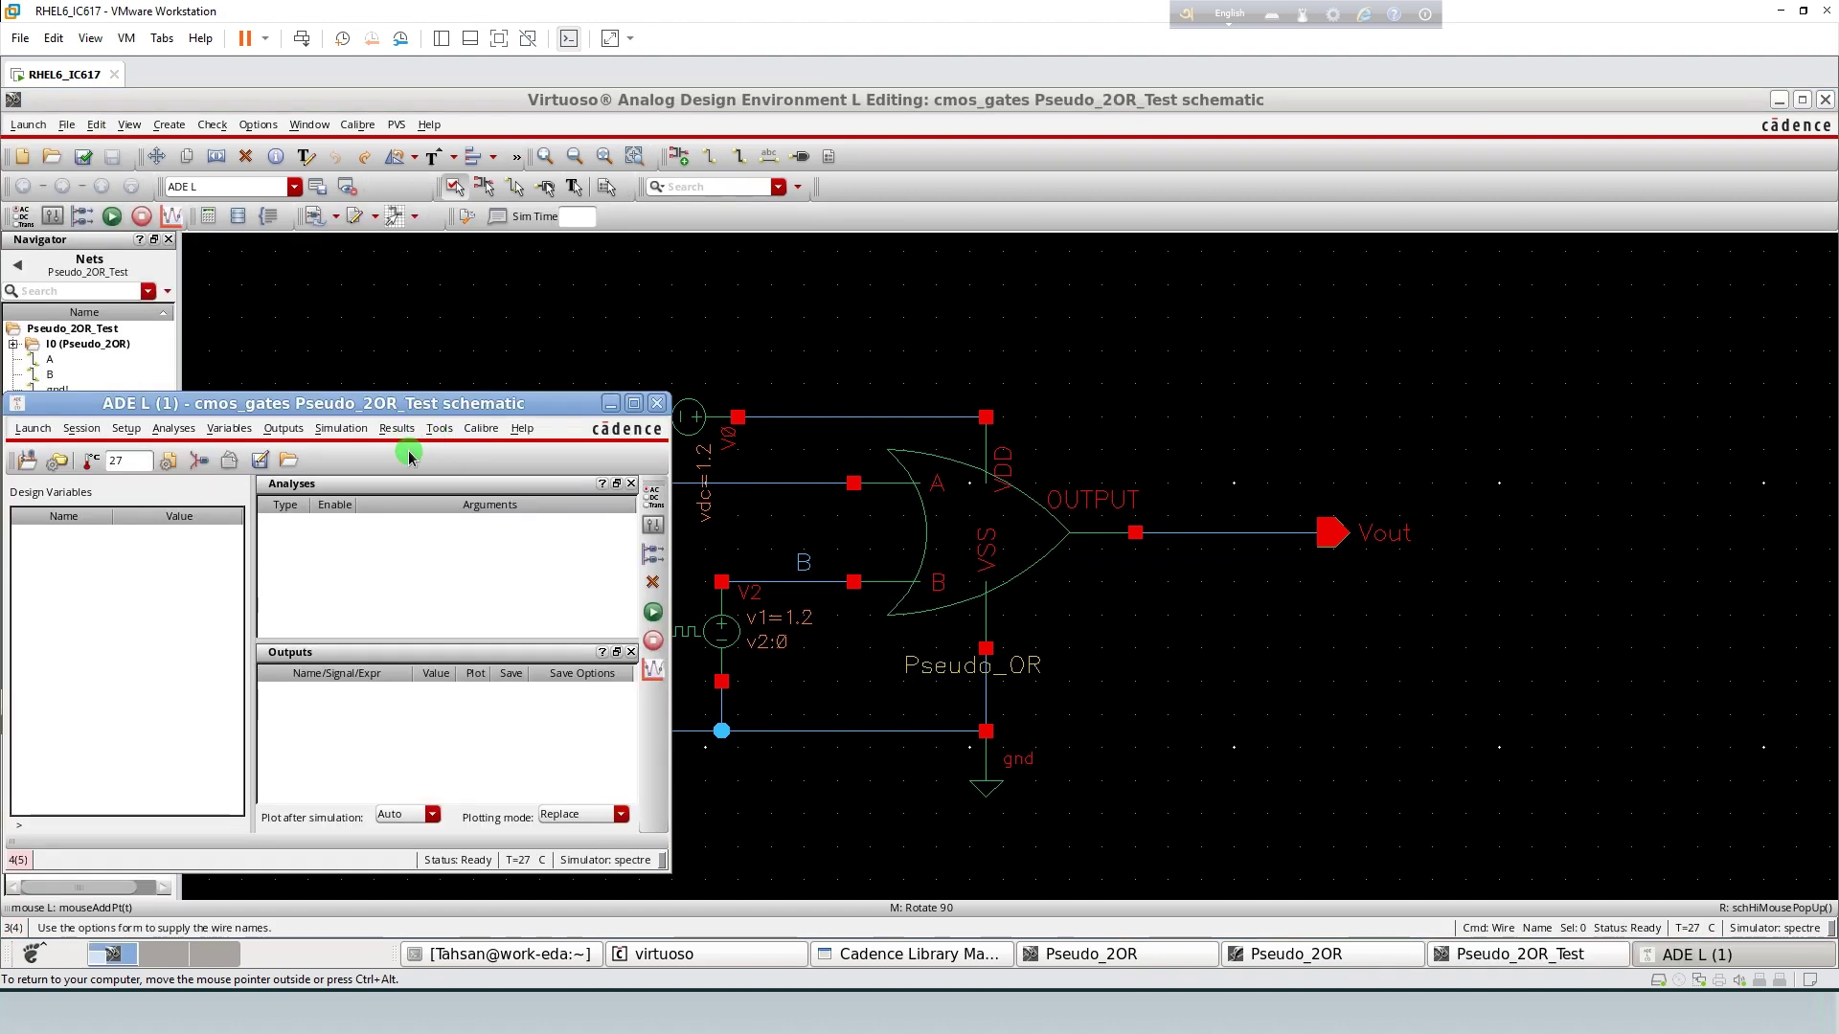
pyautogui.click(652, 496)
pyautogui.click(549, 463)
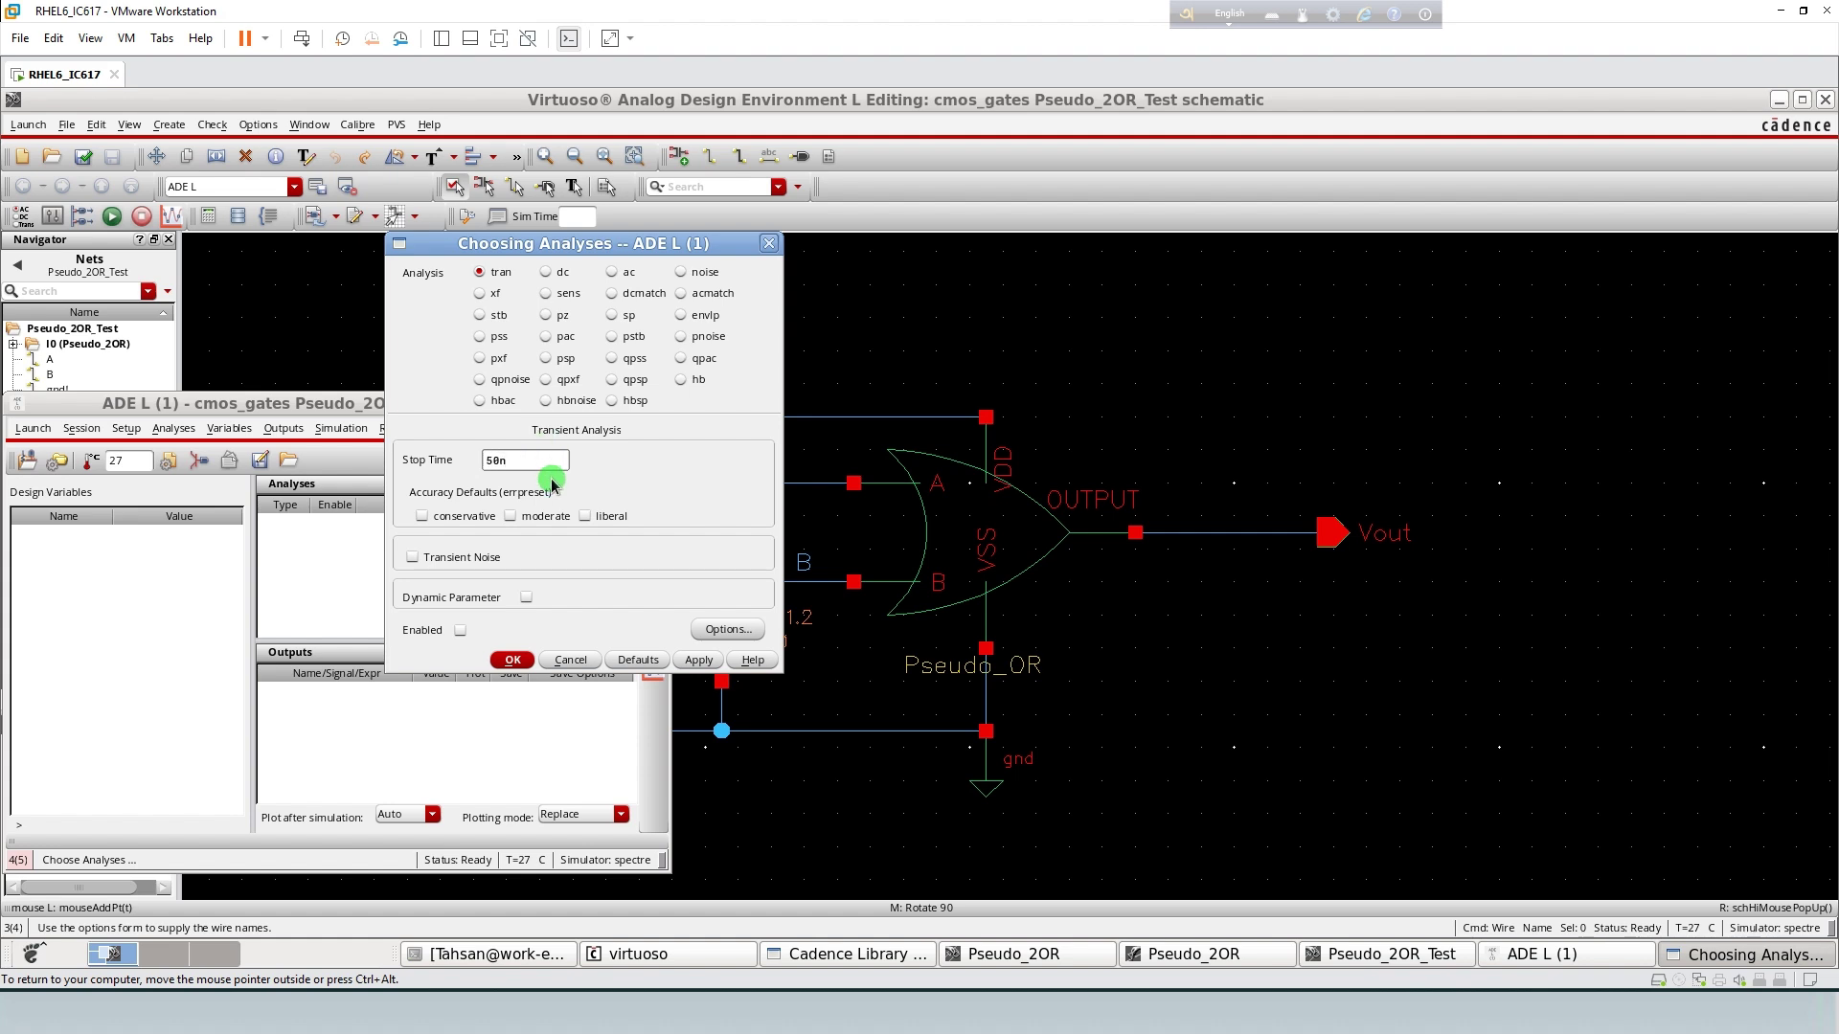
pyautogui.click(514, 516)
pyautogui.click(460, 630)
pyautogui.click(513, 660)
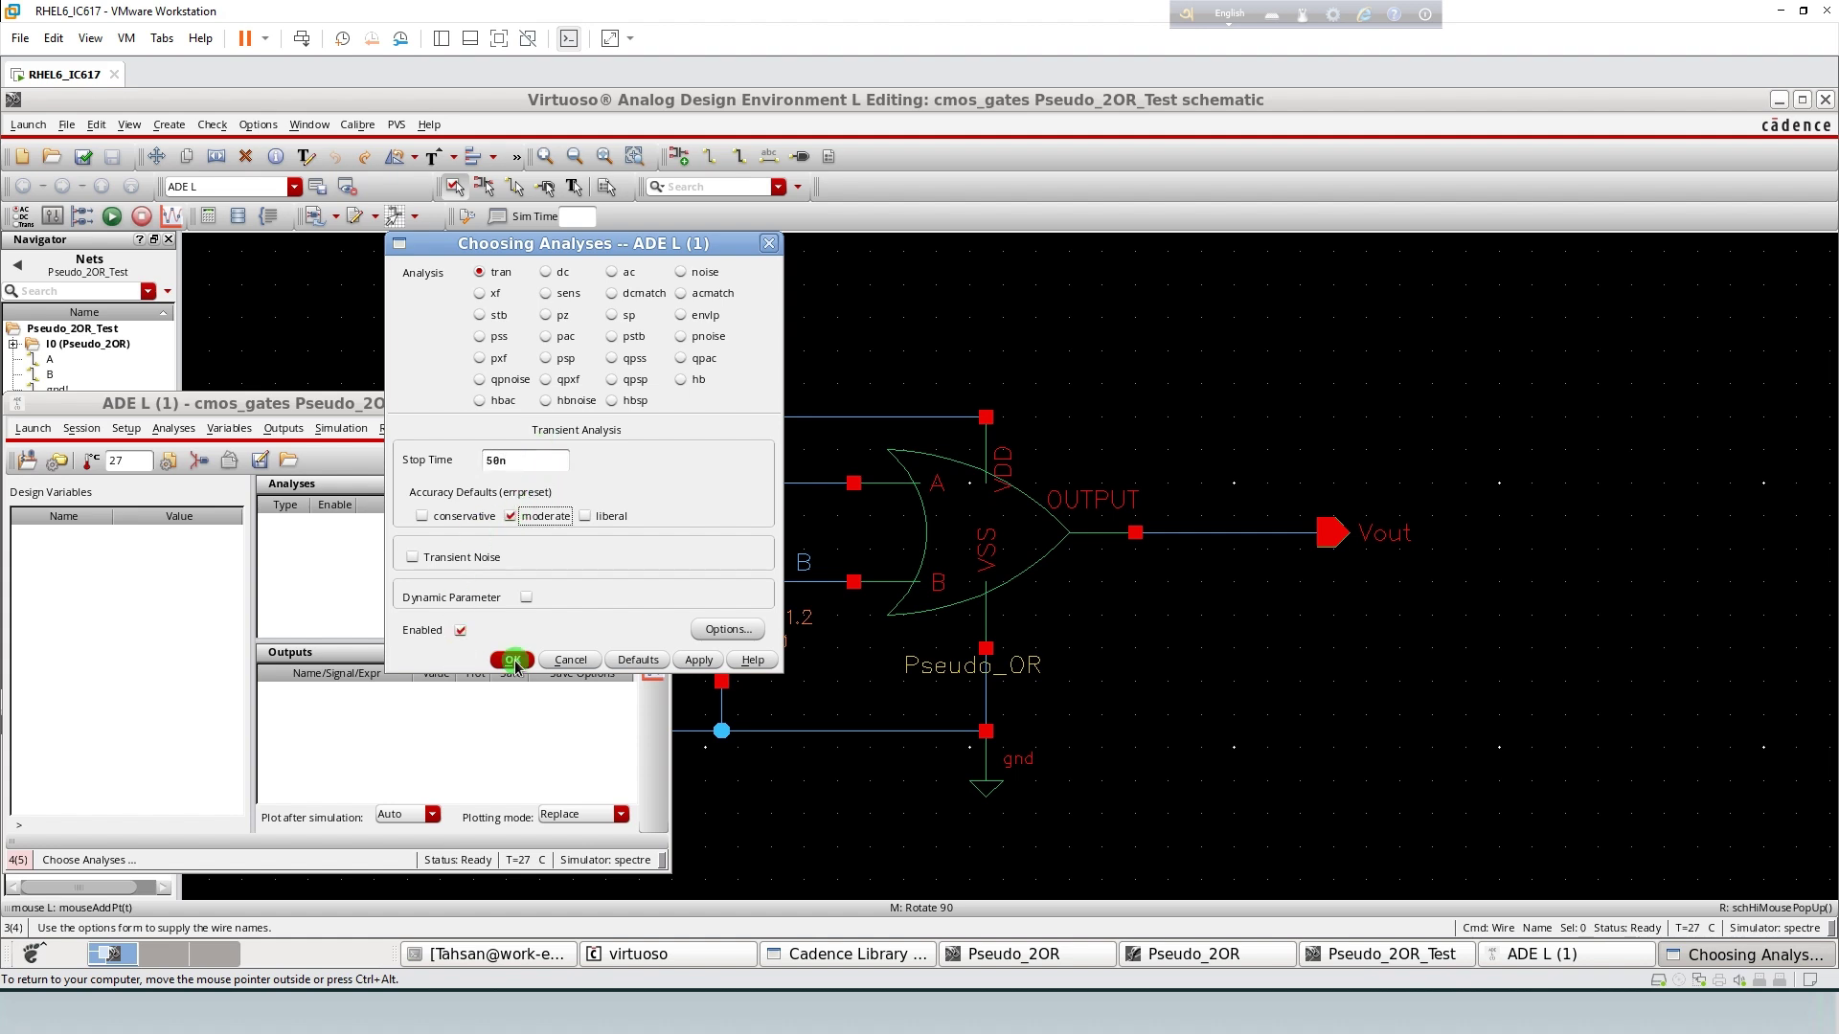
# - Select nets A, B and Vout on the schematic as the outputs to plot
pyautogui.click(283, 428)
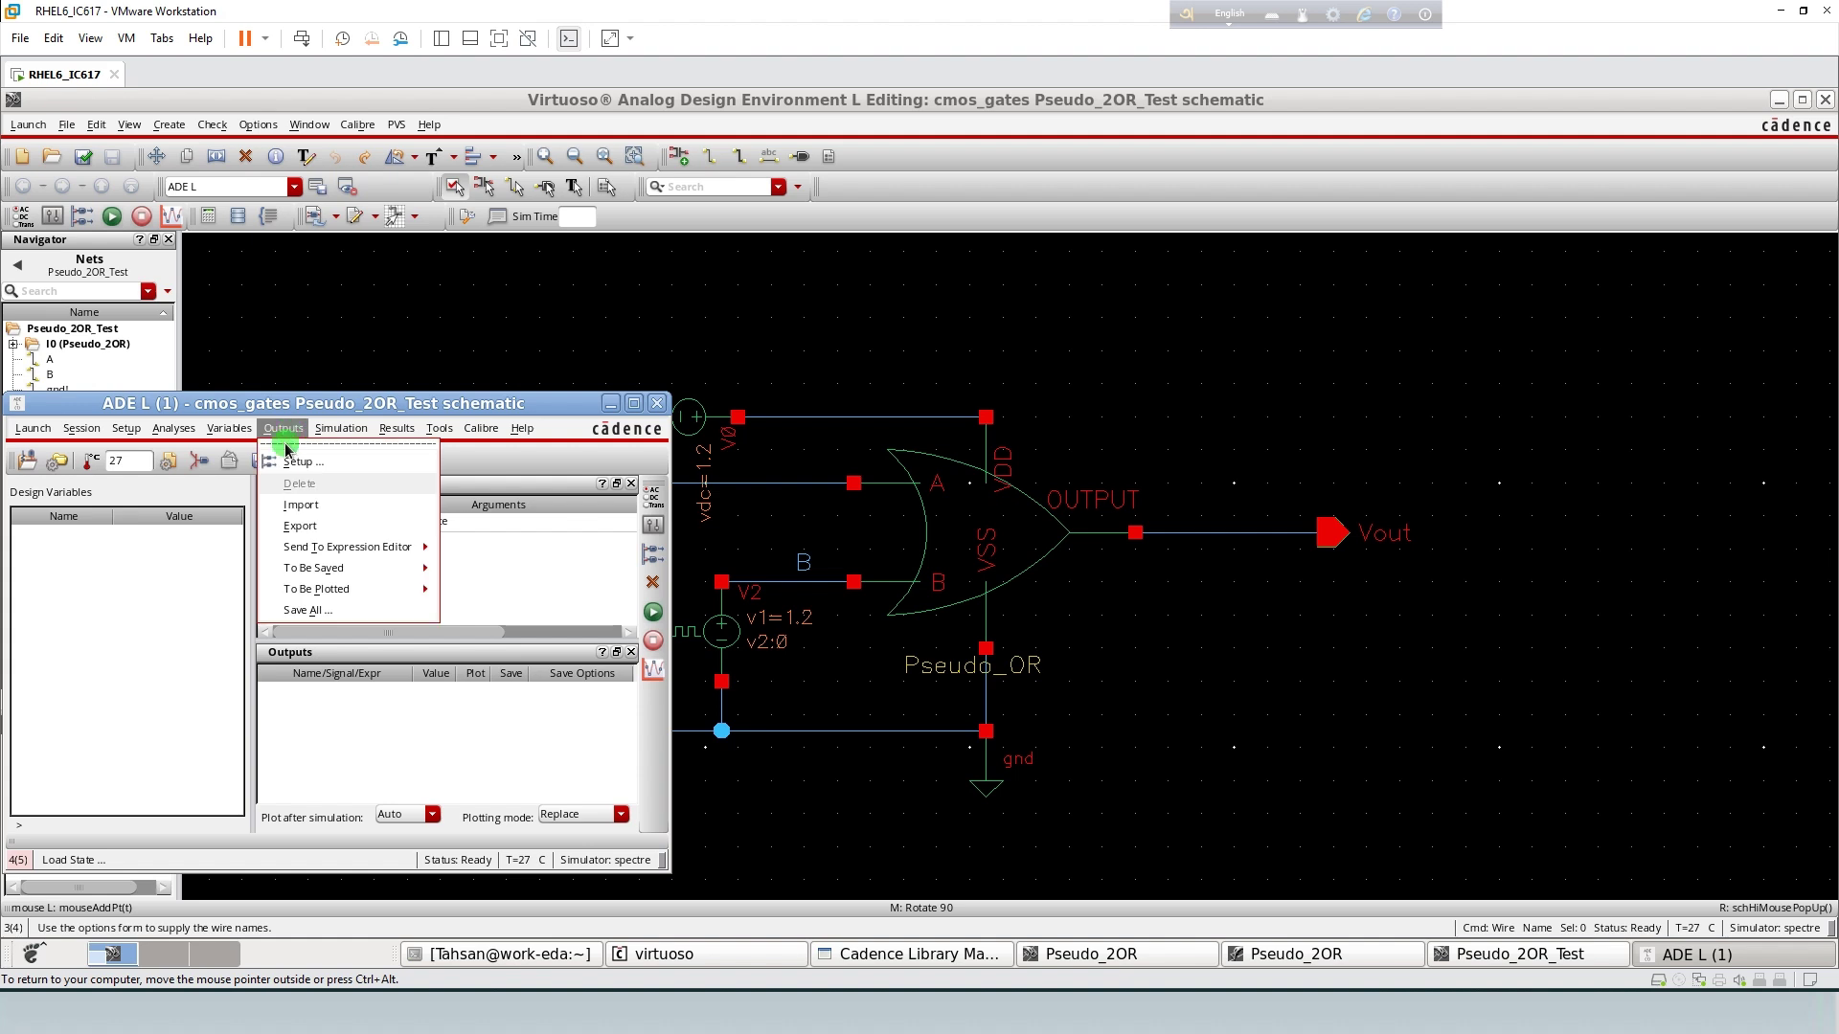
pyautogui.moveTo(316, 588)
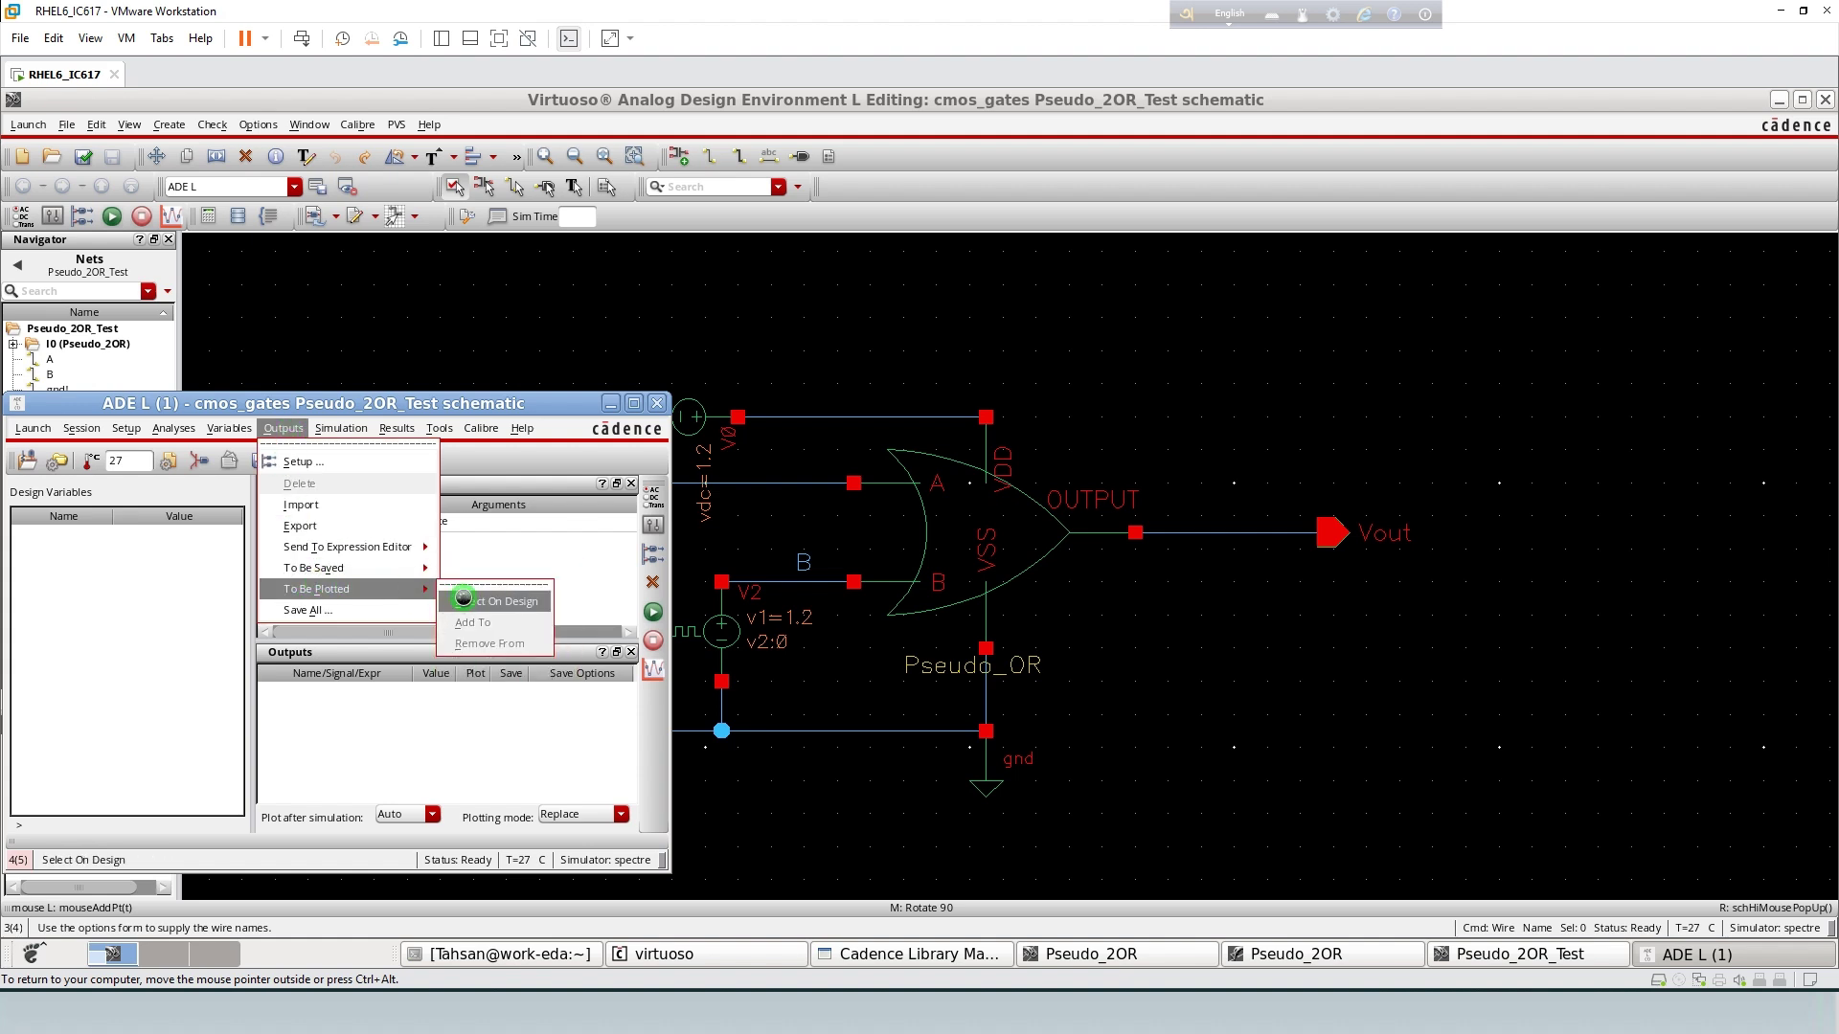
pyautogui.click(464, 602)
pyautogui.click(613, 467)
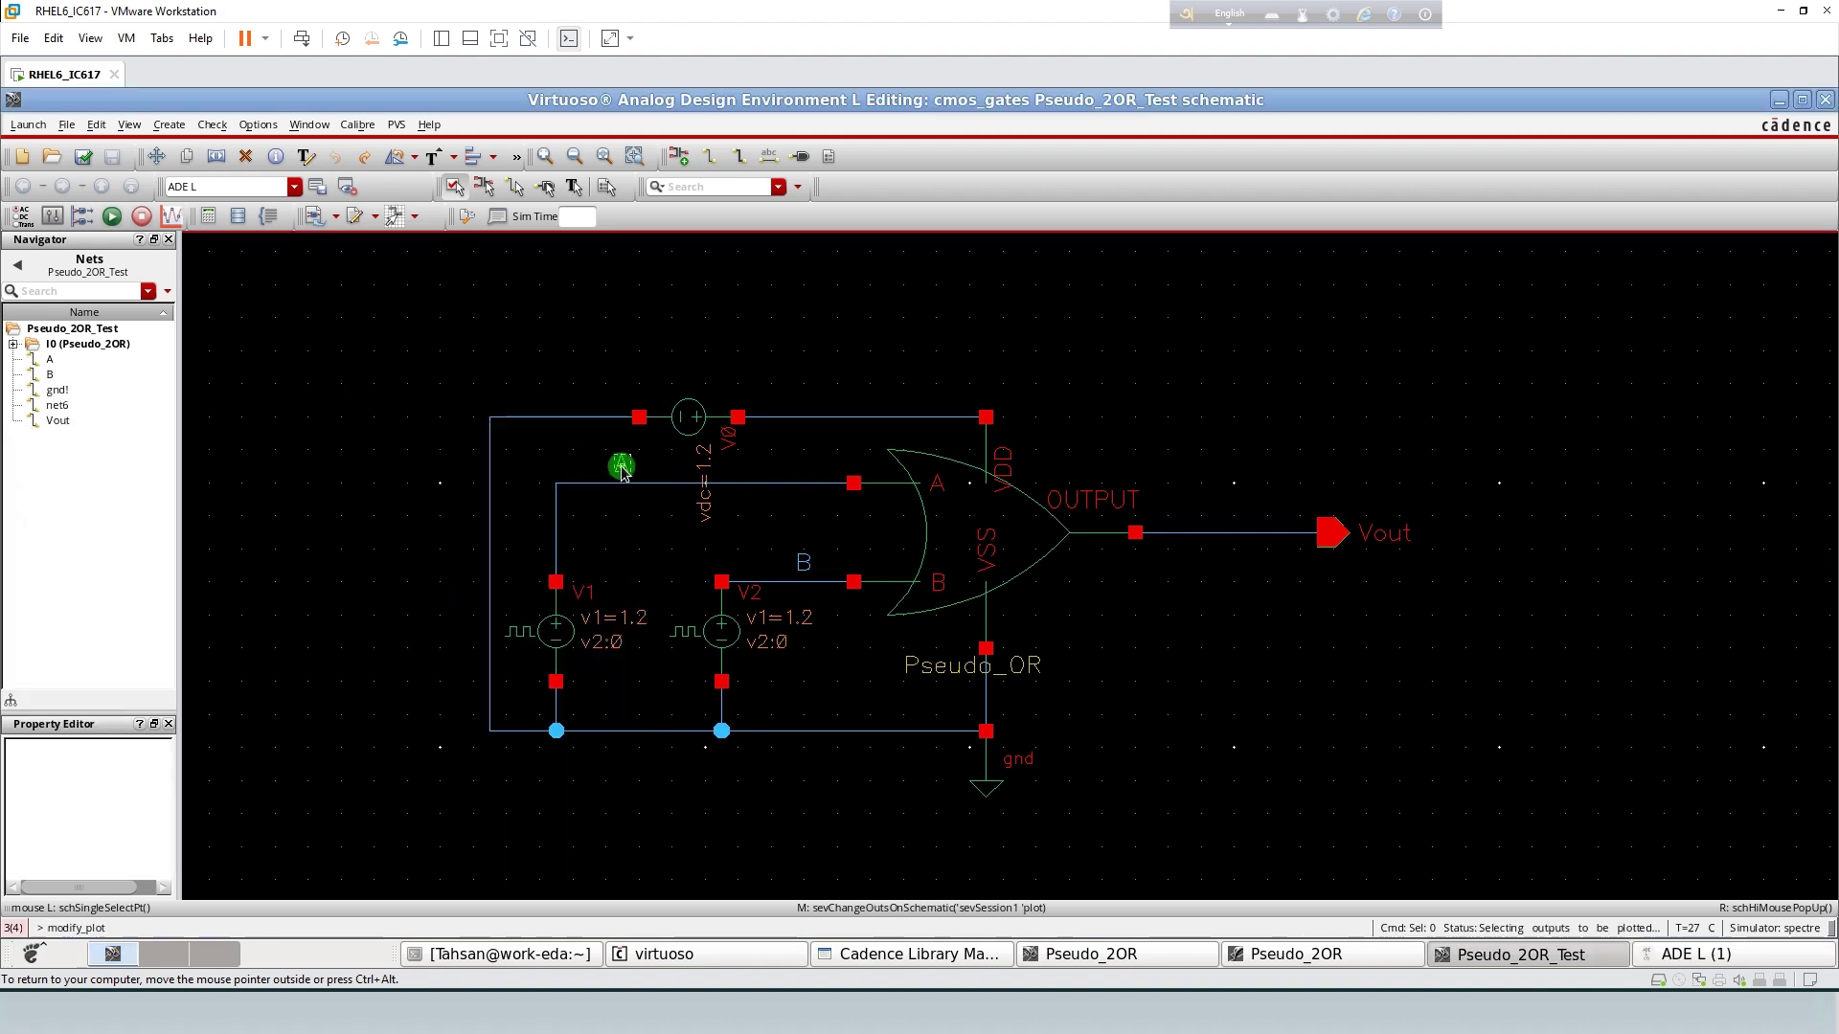
pyautogui.click(793, 575)
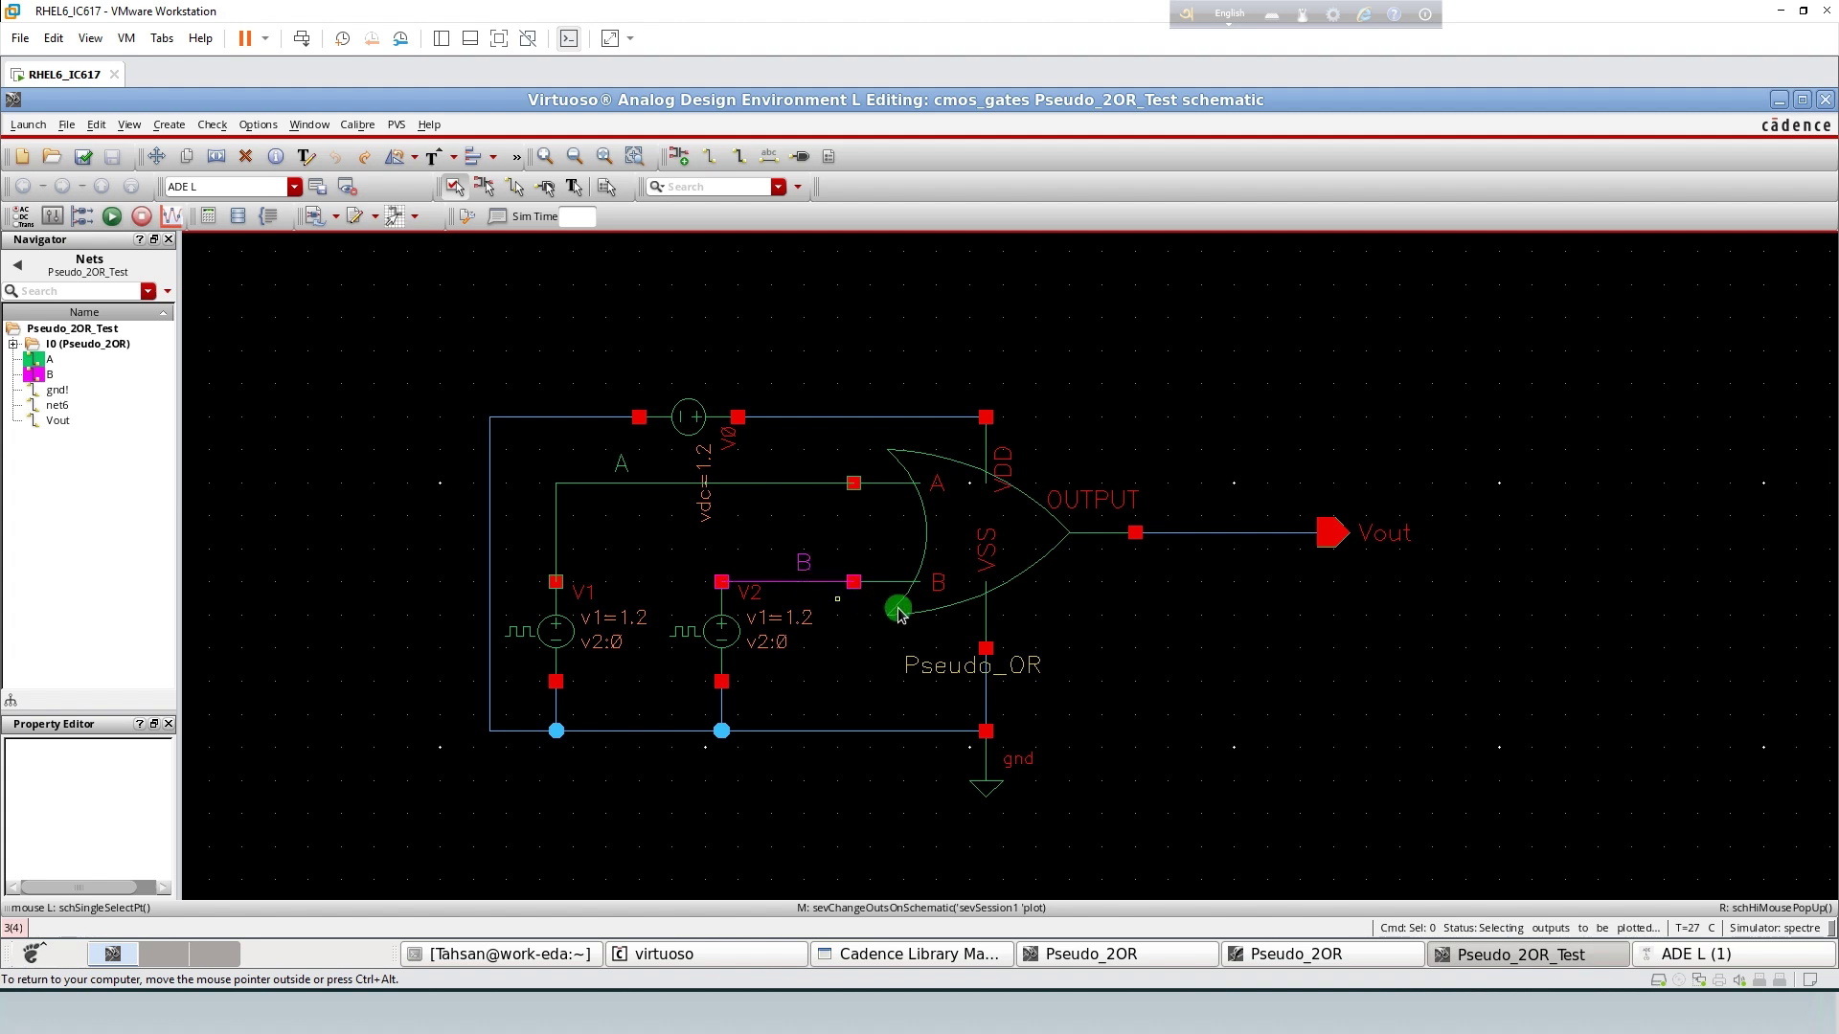
pyautogui.click(1329, 532)
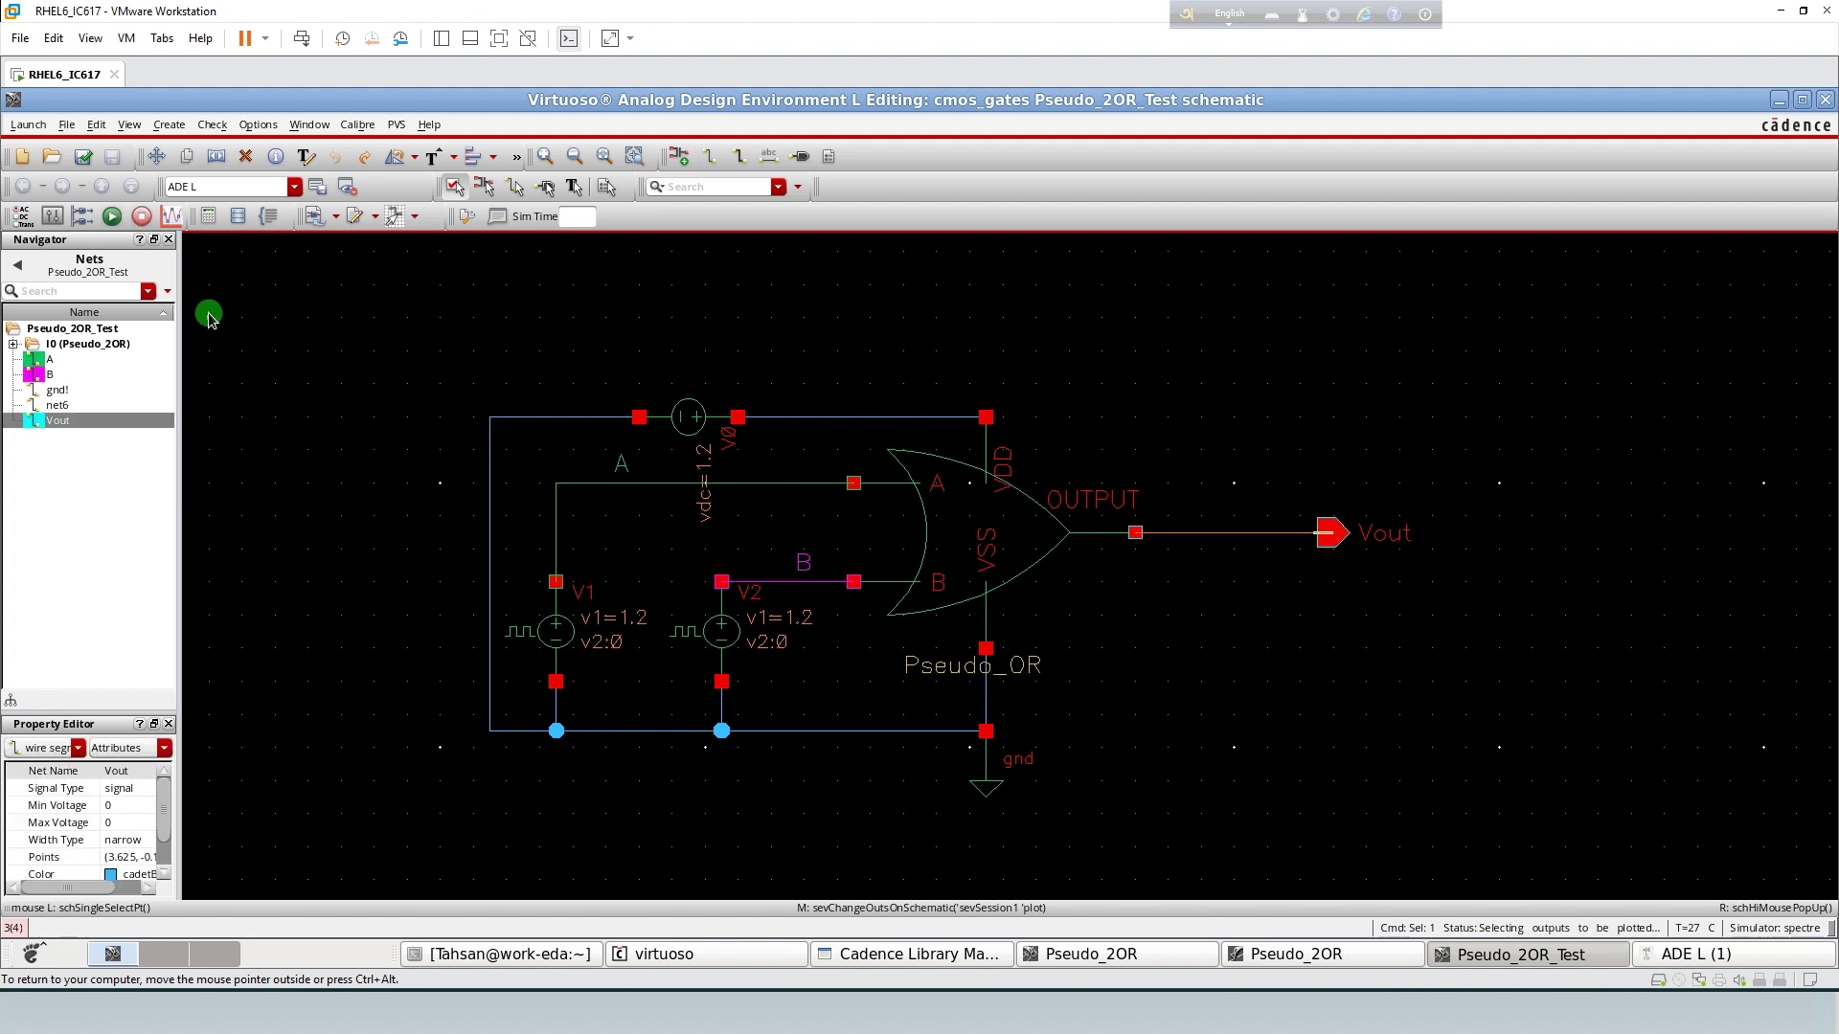
# - Run the simulation, maximize the waveform window and split the traces into separate strips
pyautogui.click(1689, 954)
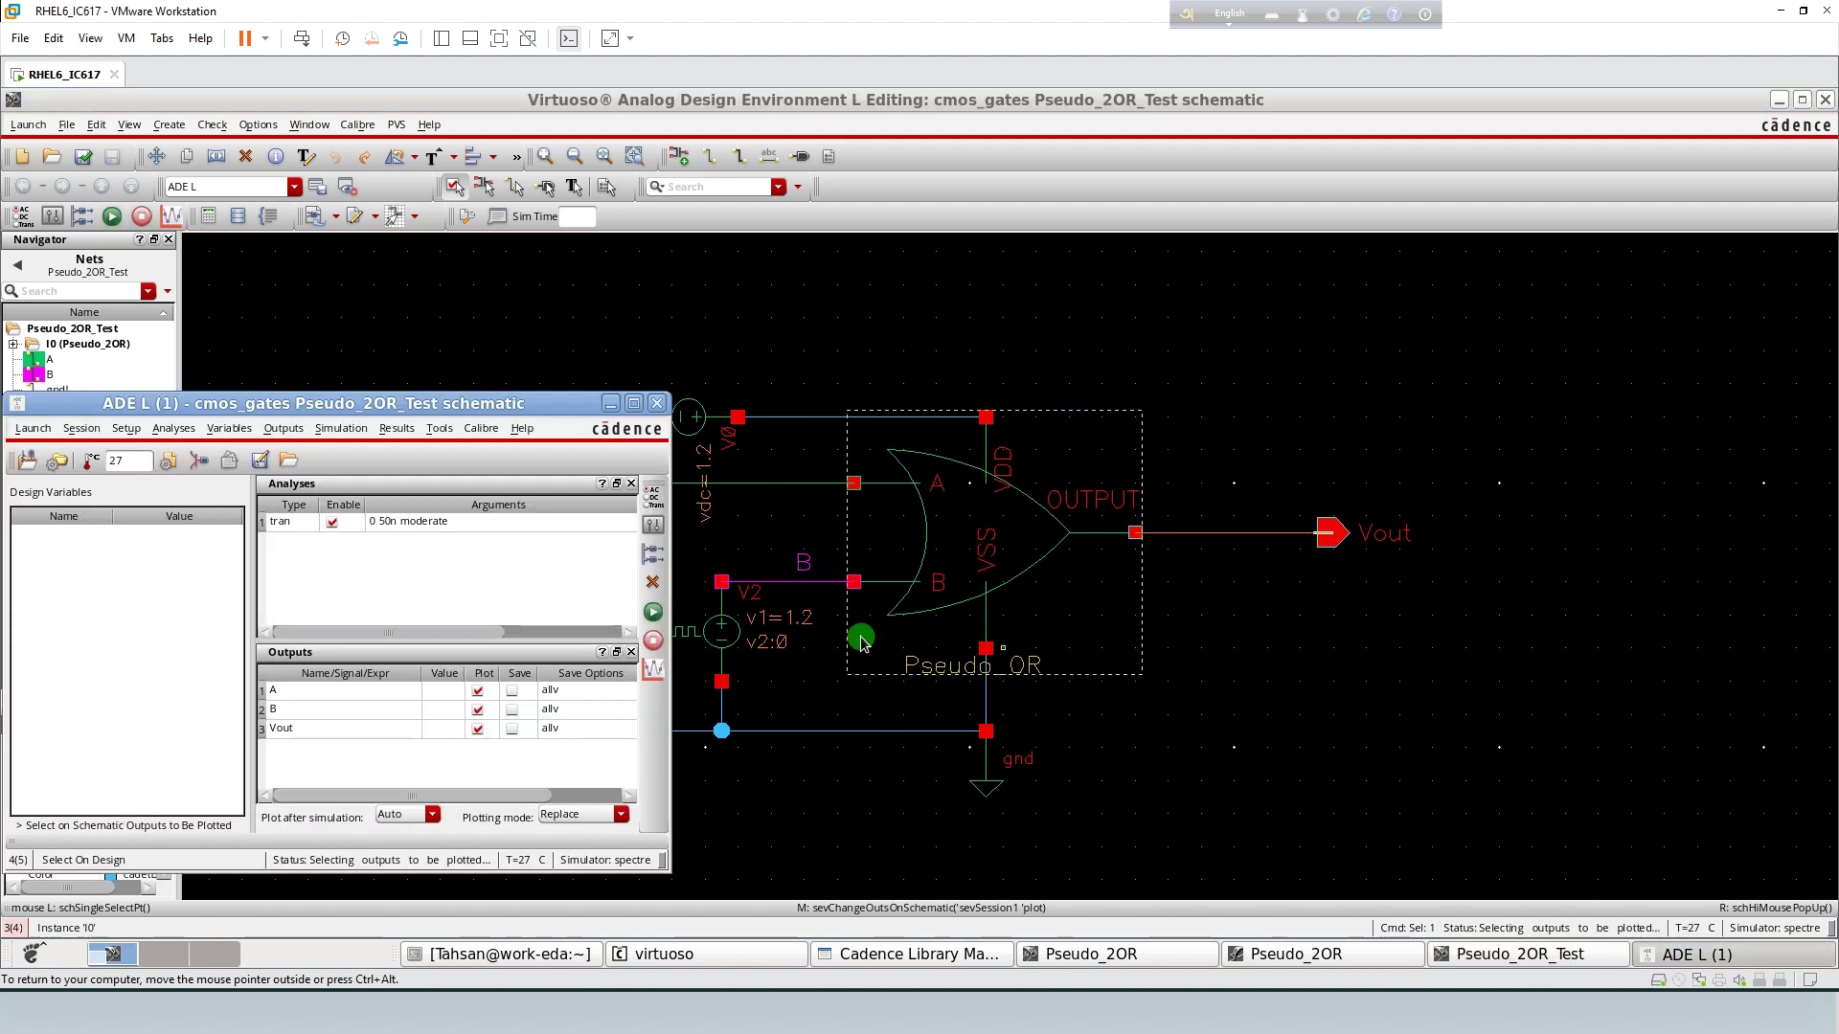
pyautogui.click(654, 615)
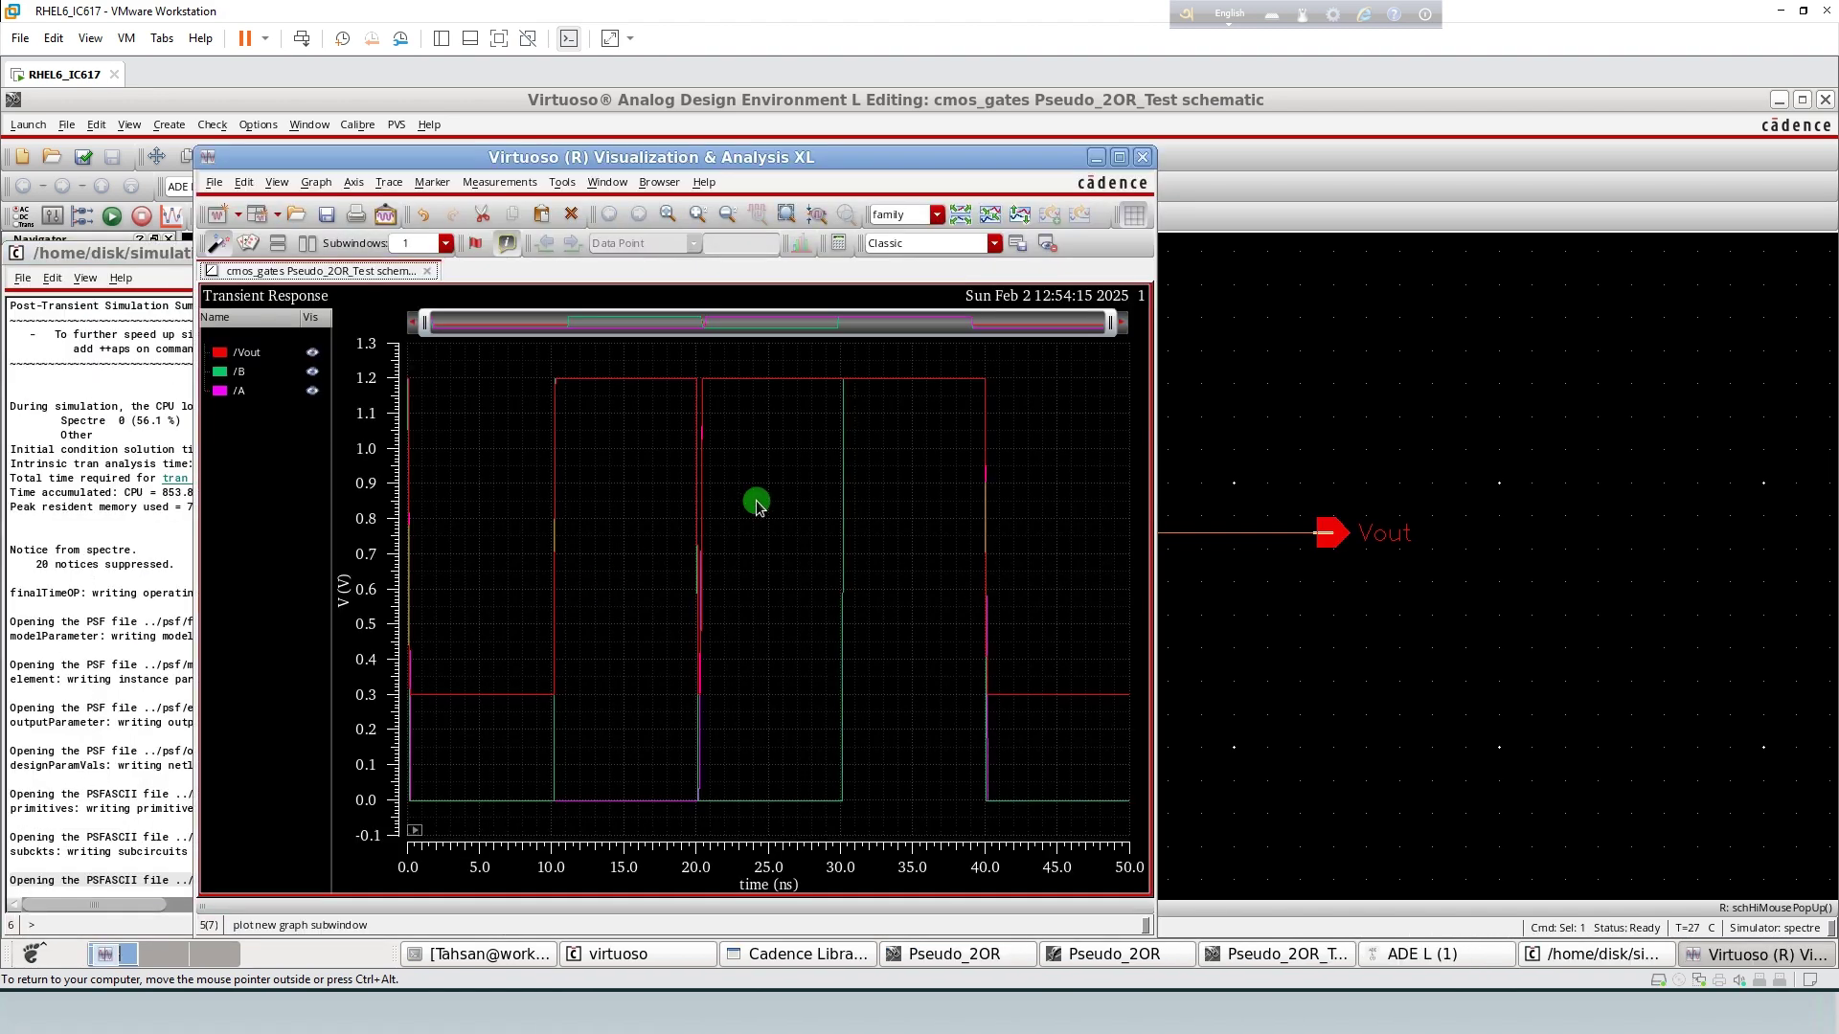
pyautogui.click(1117, 157)
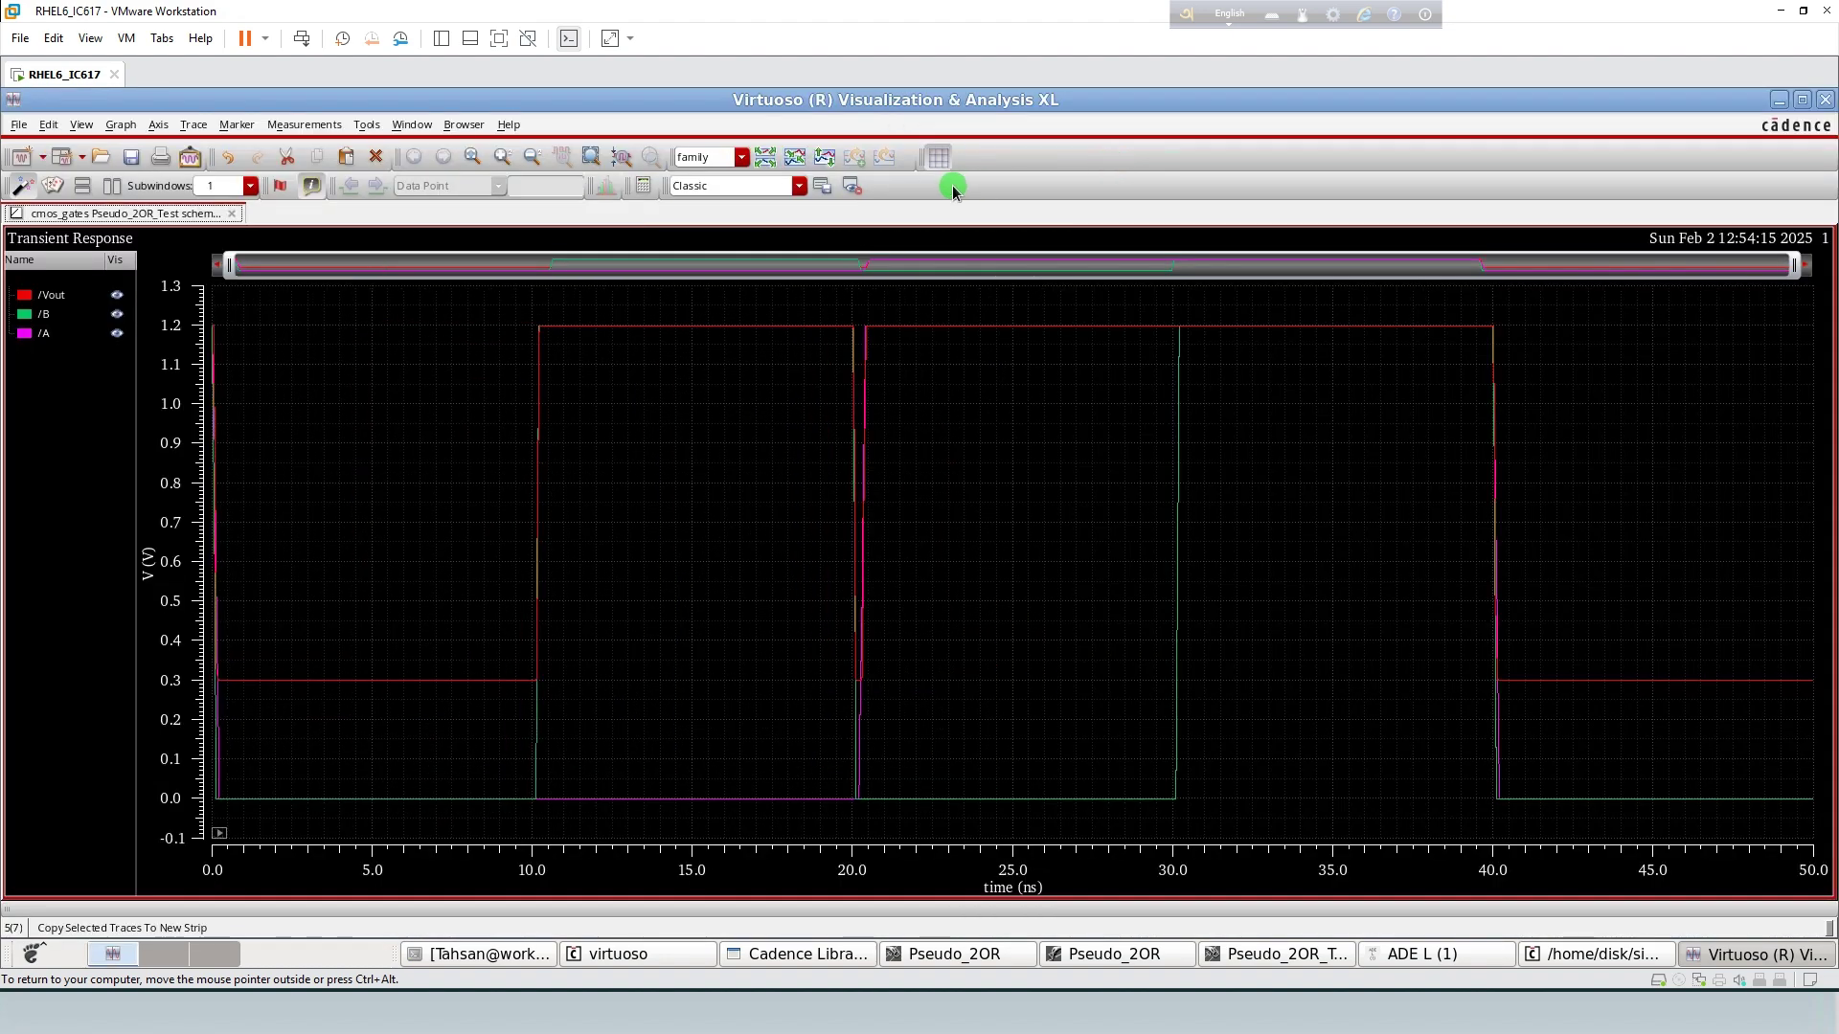
pyautogui.click(829, 163)
# - Rearrange the waveform strips into the order A, B, Vout from top to bottom
pyautogui.click(791, 383)
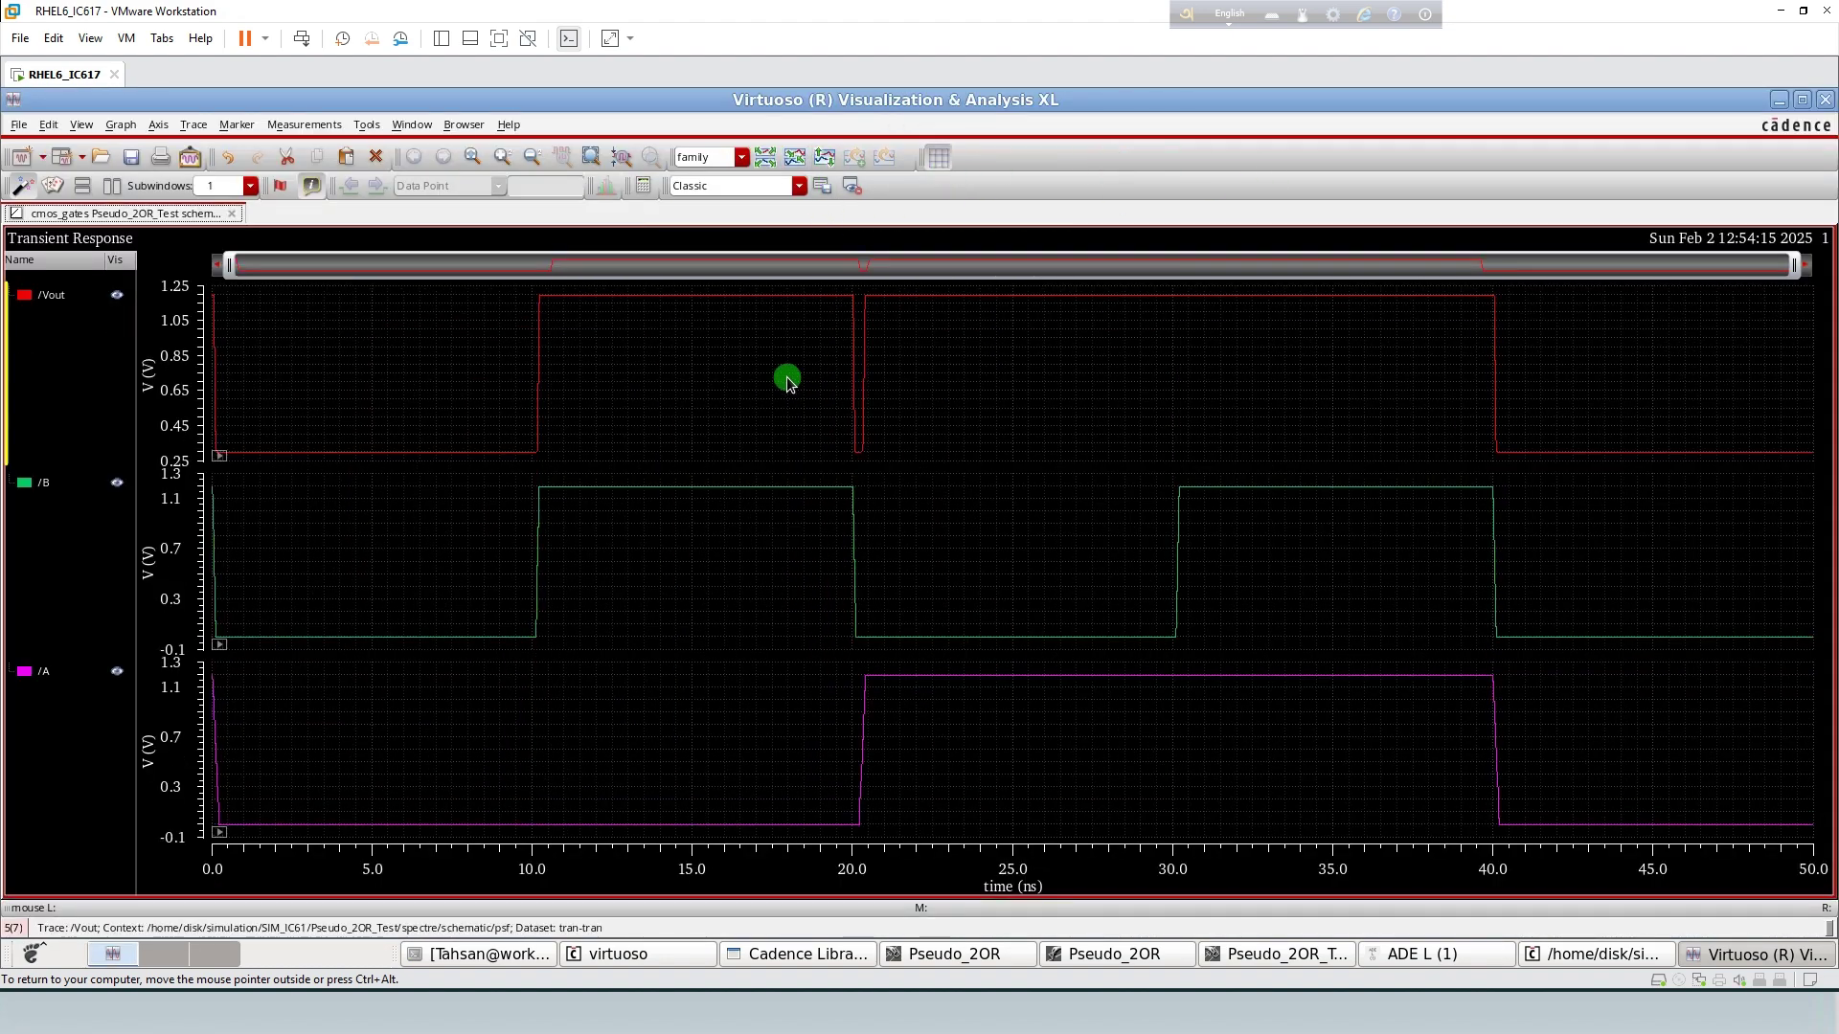
pyautogui.moveTo(786, 376); pyautogui.dragTo(788, 751)
pyautogui.click(725, 593)
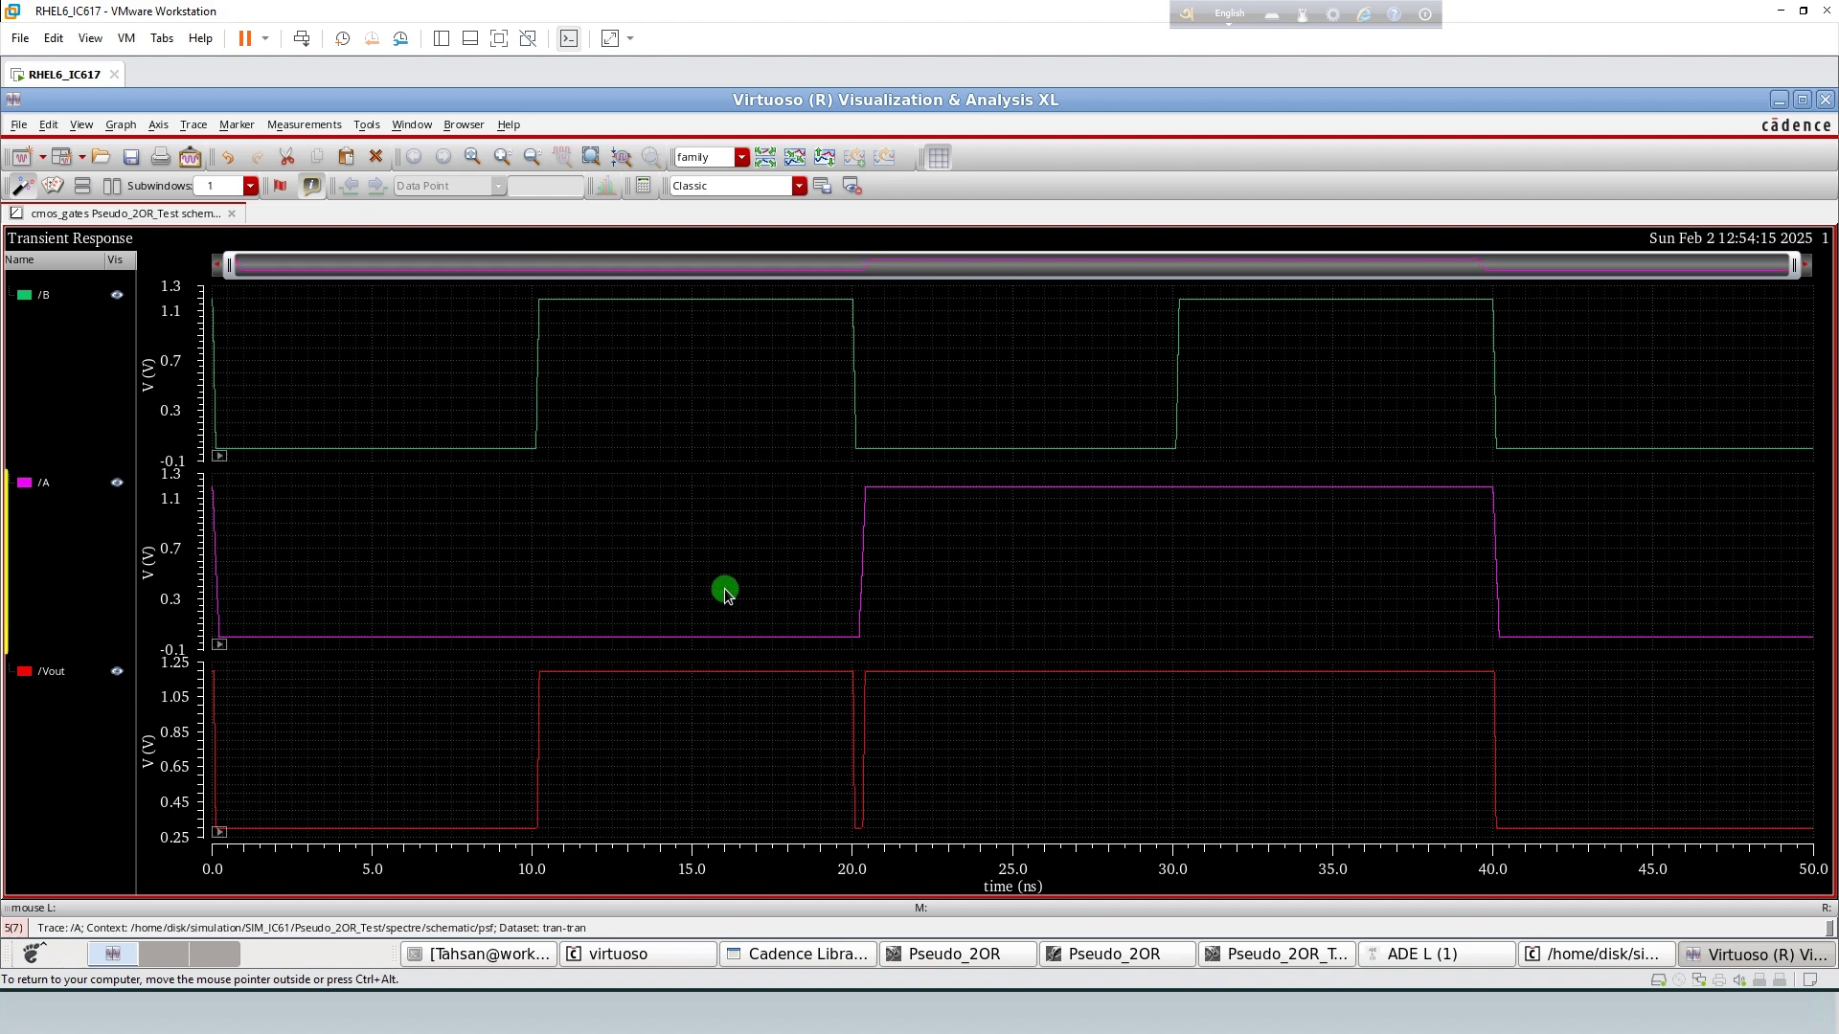
pyautogui.moveTo(725, 593); pyautogui.dragTo(727, 390)
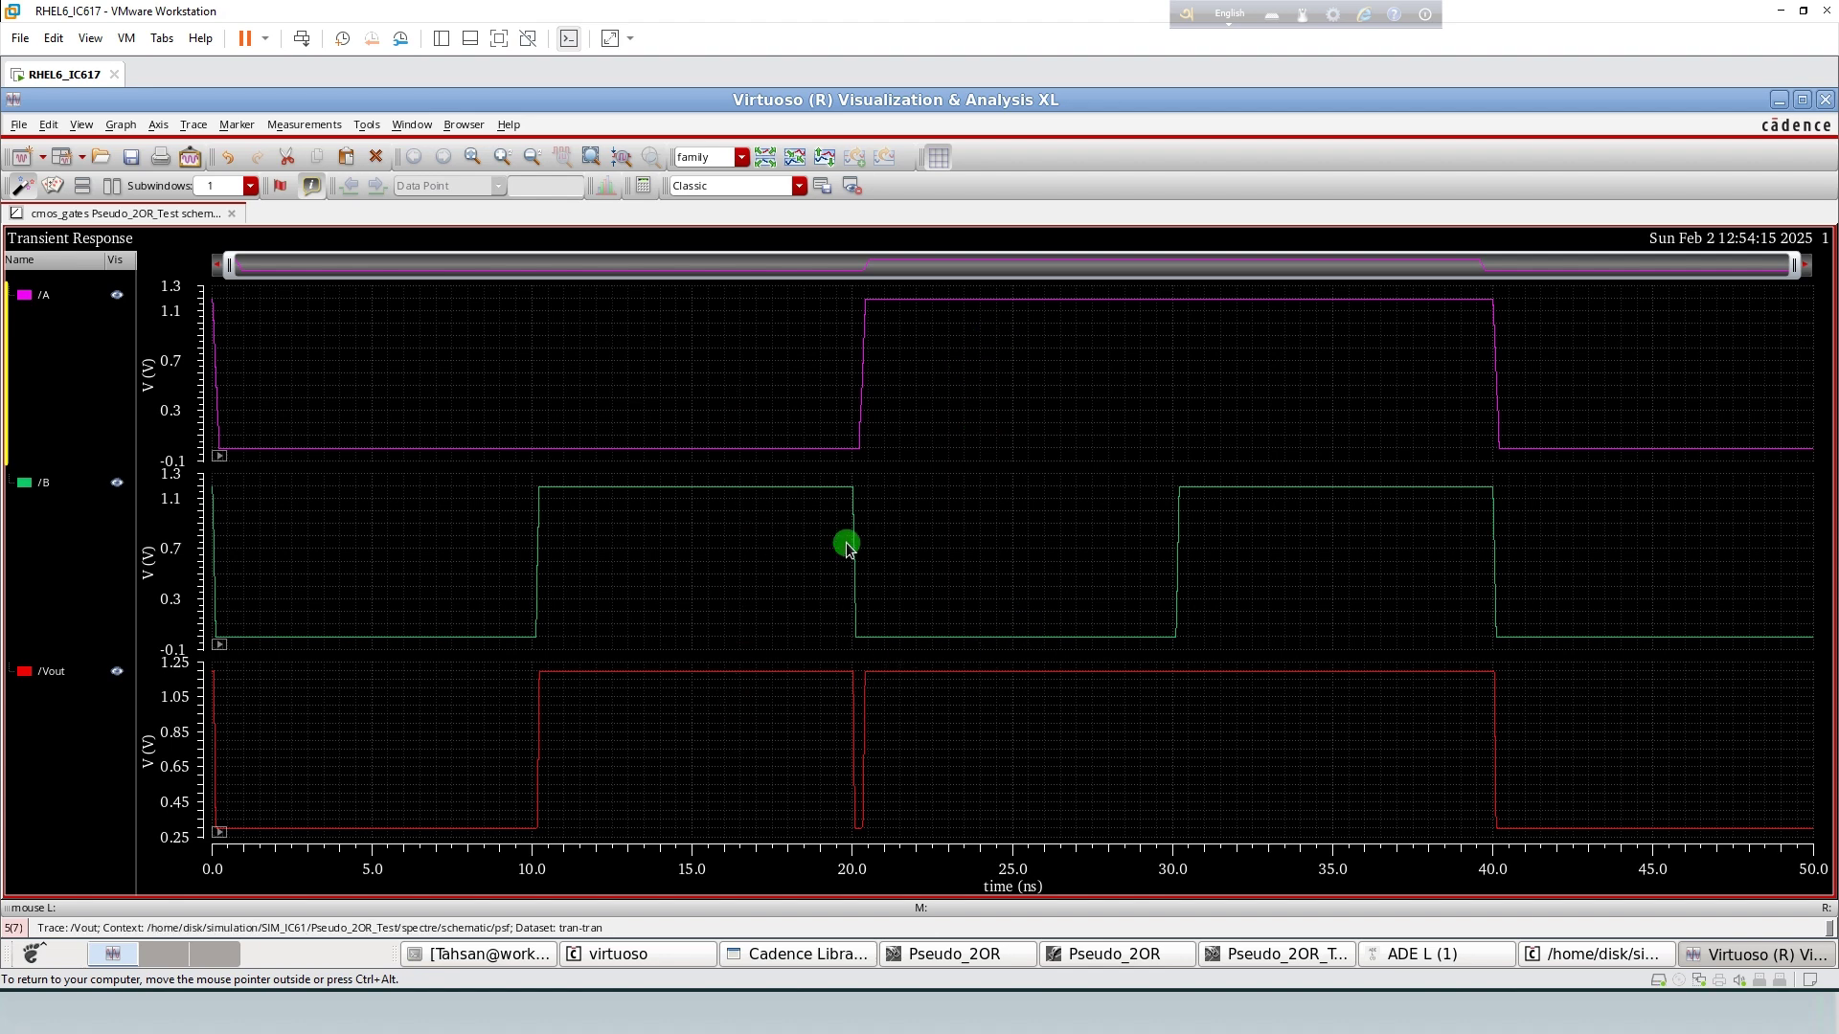
pyautogui.moveTo(857, 774)
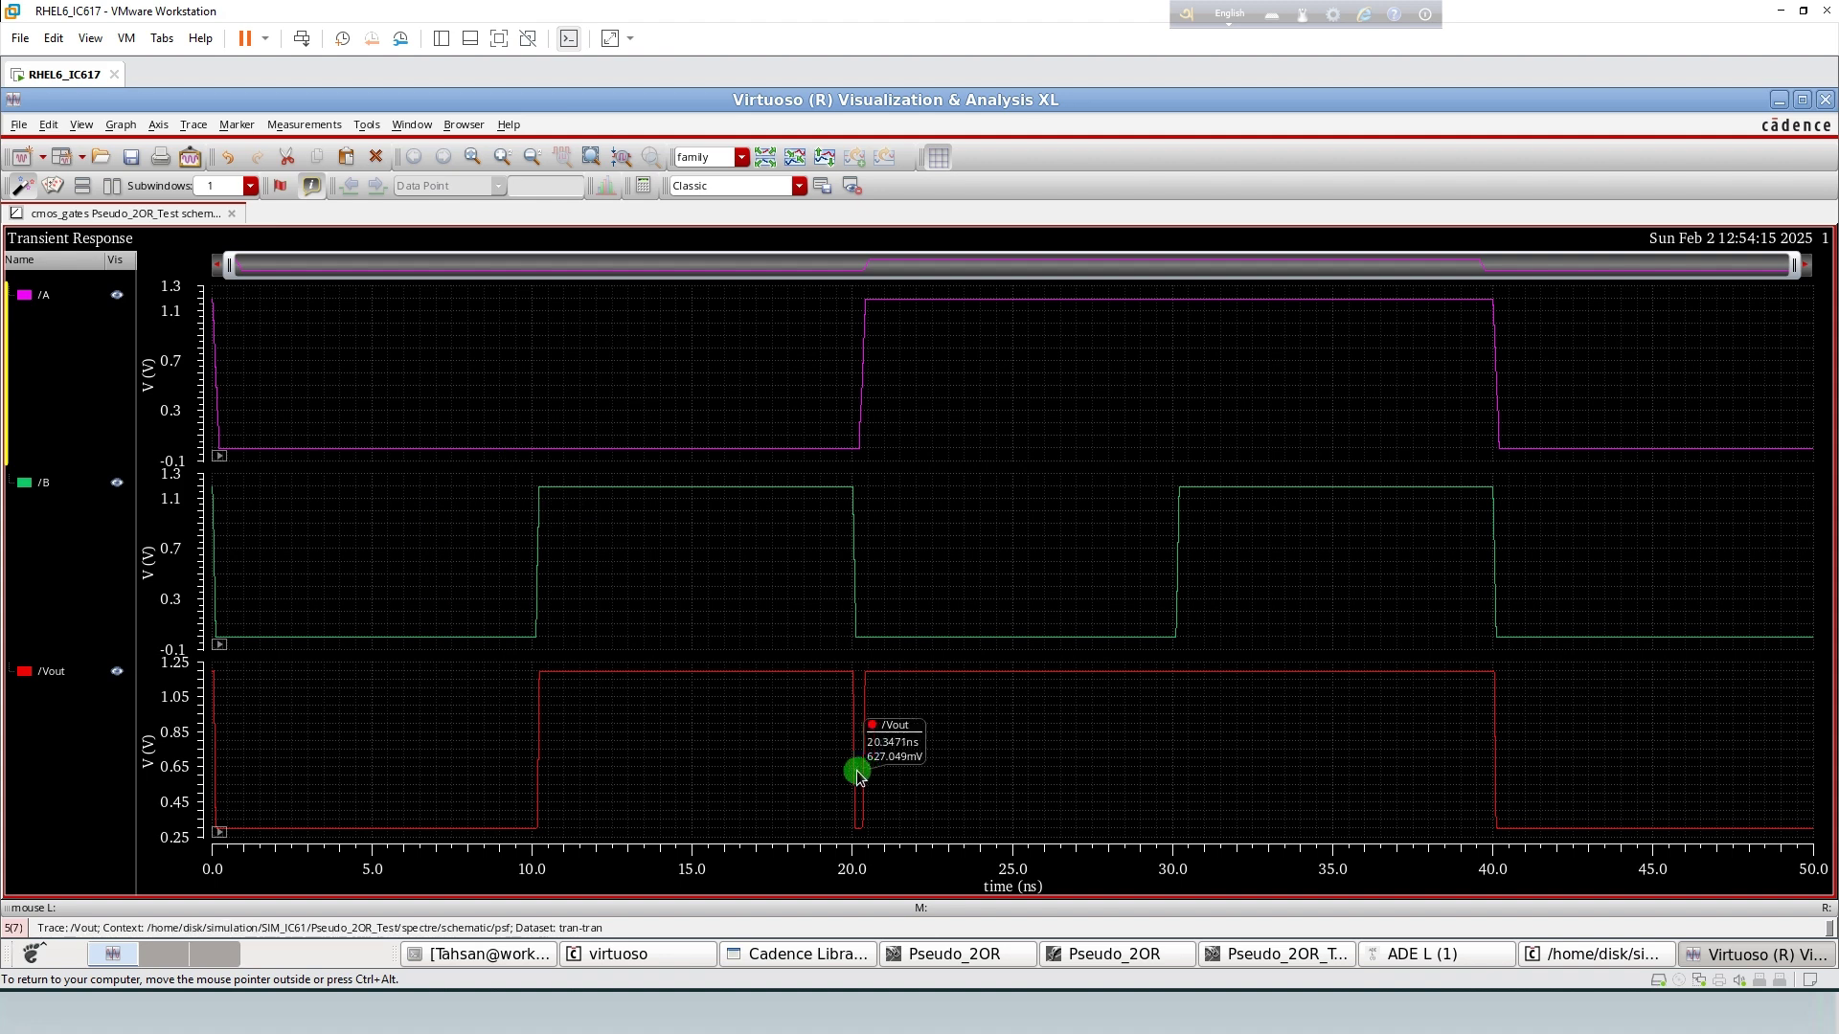